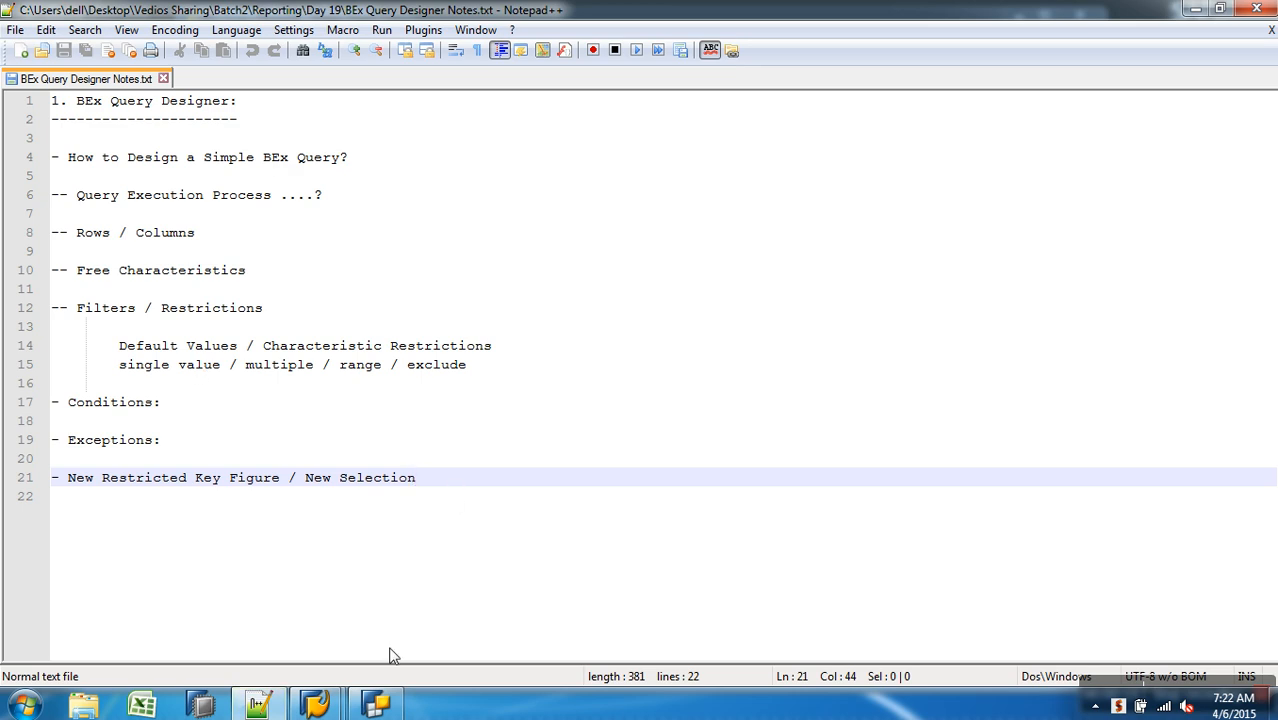
Switch to BEx Query Designer and remove the Key Figures structure from the columns and Calendar year from the rows.
click(378, 708)
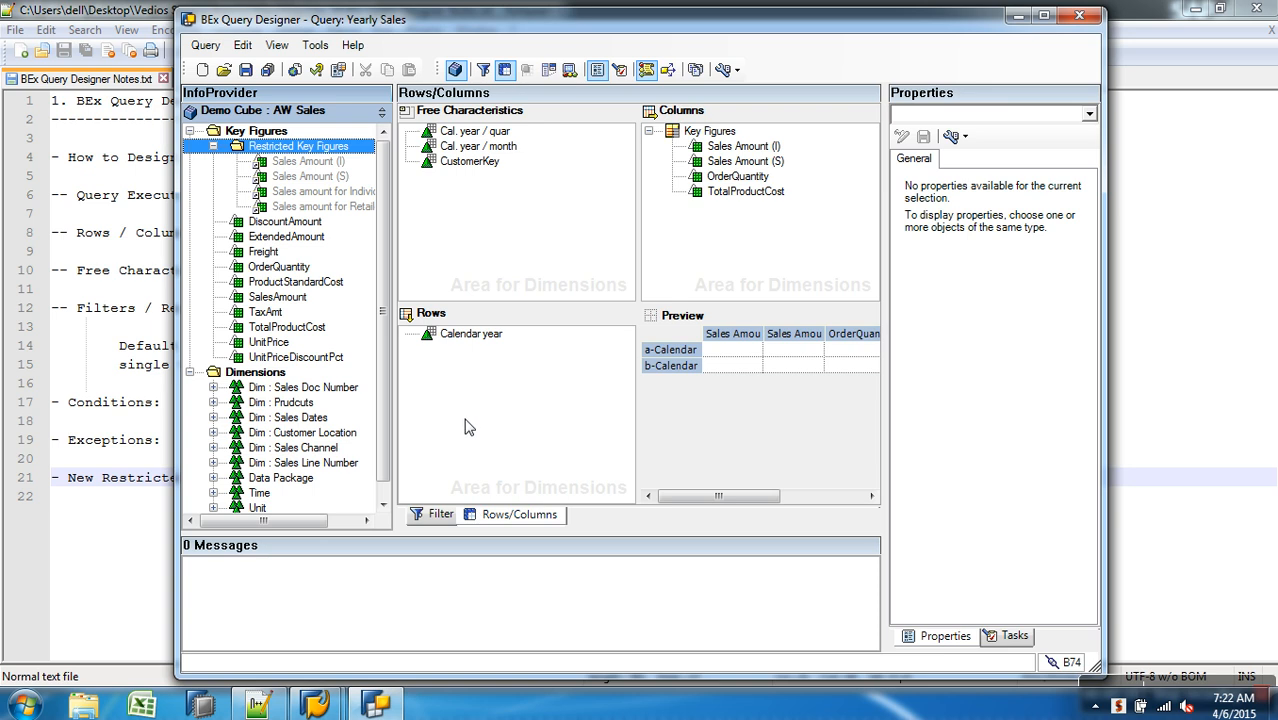
click(322, 197)
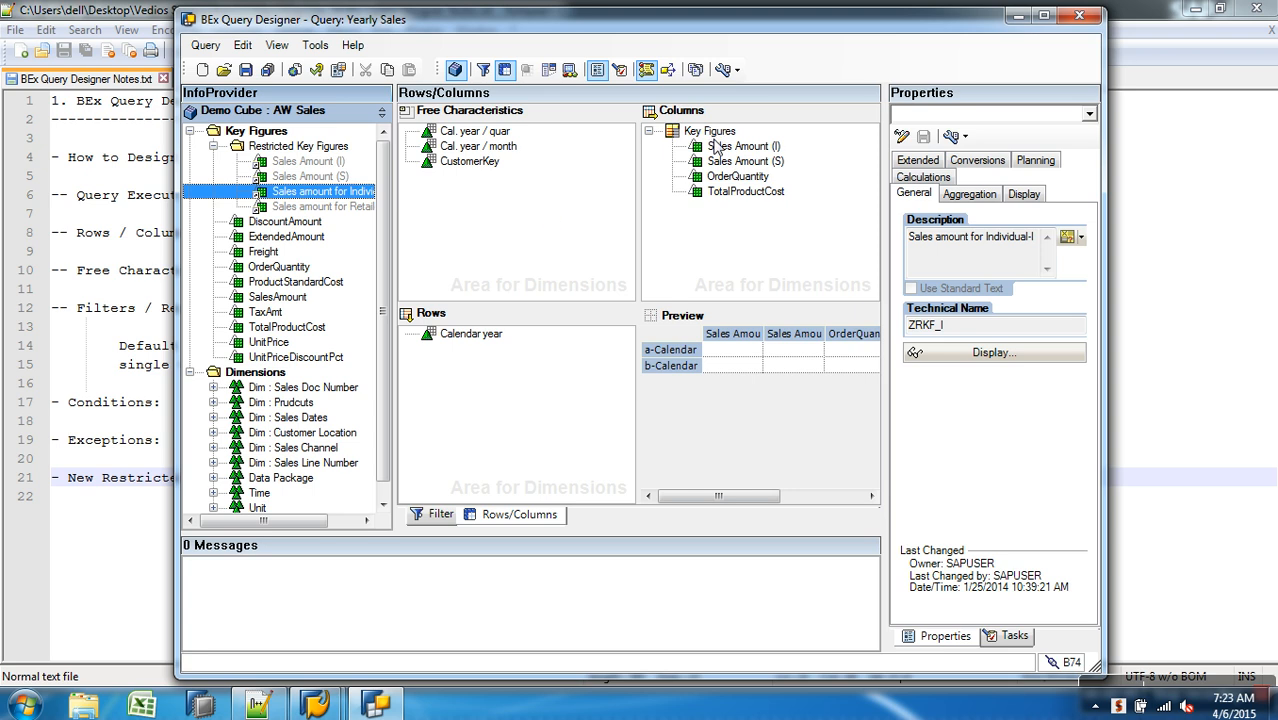
drag(714, 134, 332, 218)
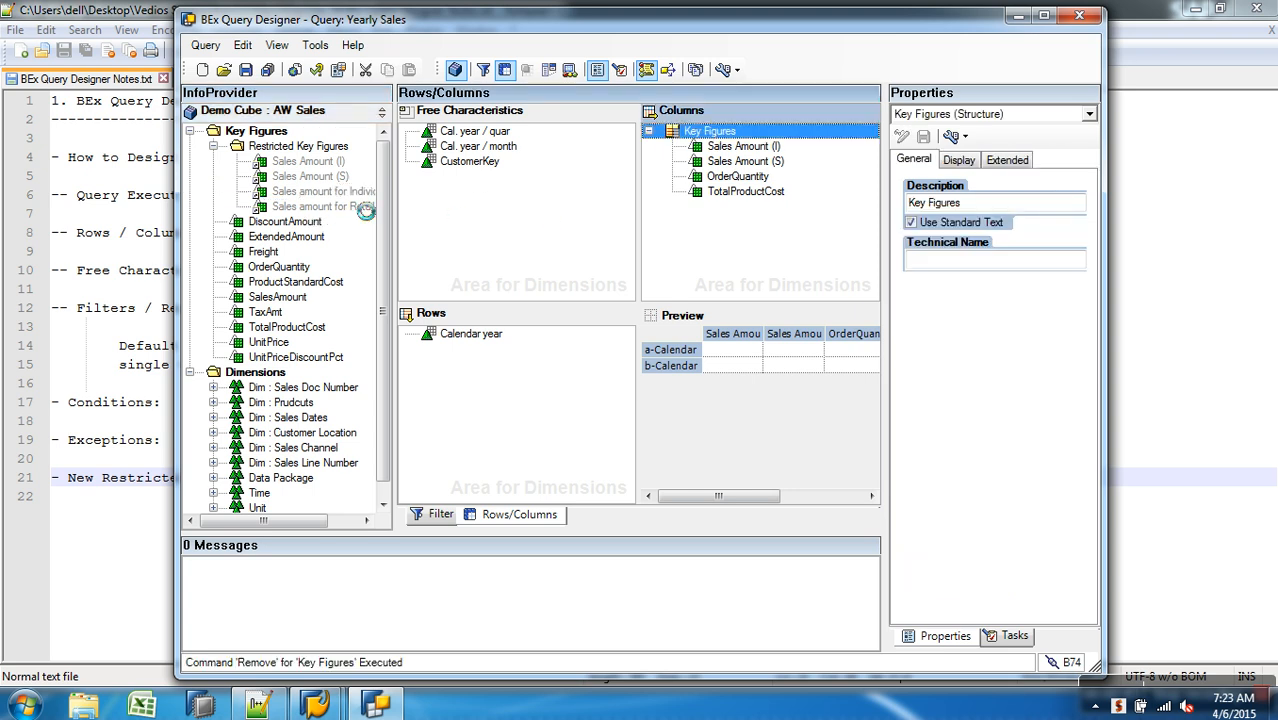
drag(478, 336, 342, 337)
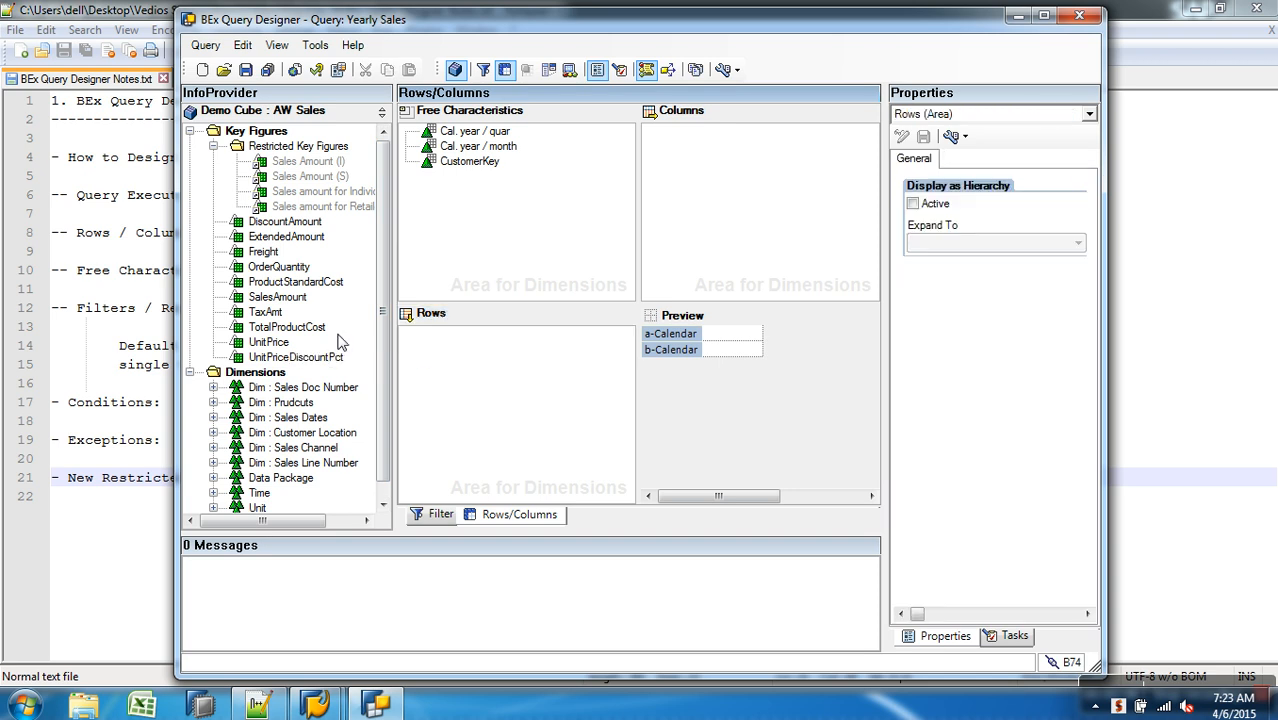
Create a new structure in the Columns area and another new structure in the Rows area.
click(703, 160)
right_click(700, 155)
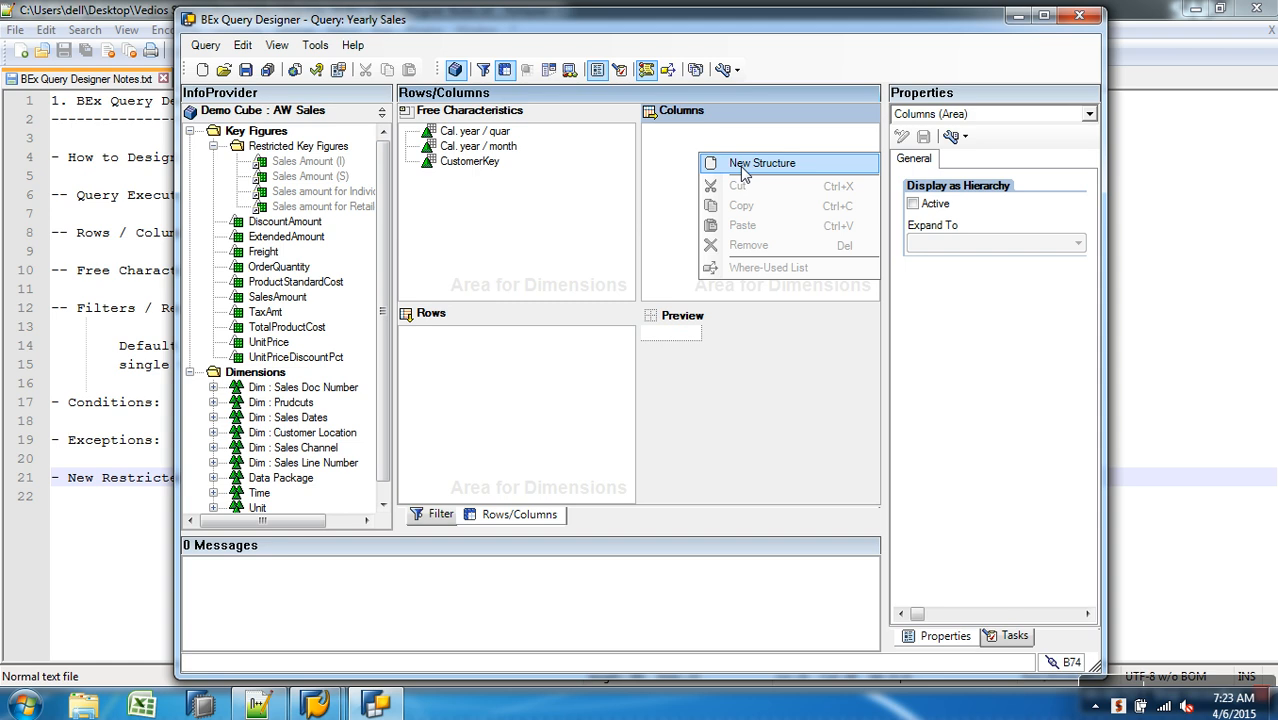
click(742, 163)
click(700, 131)
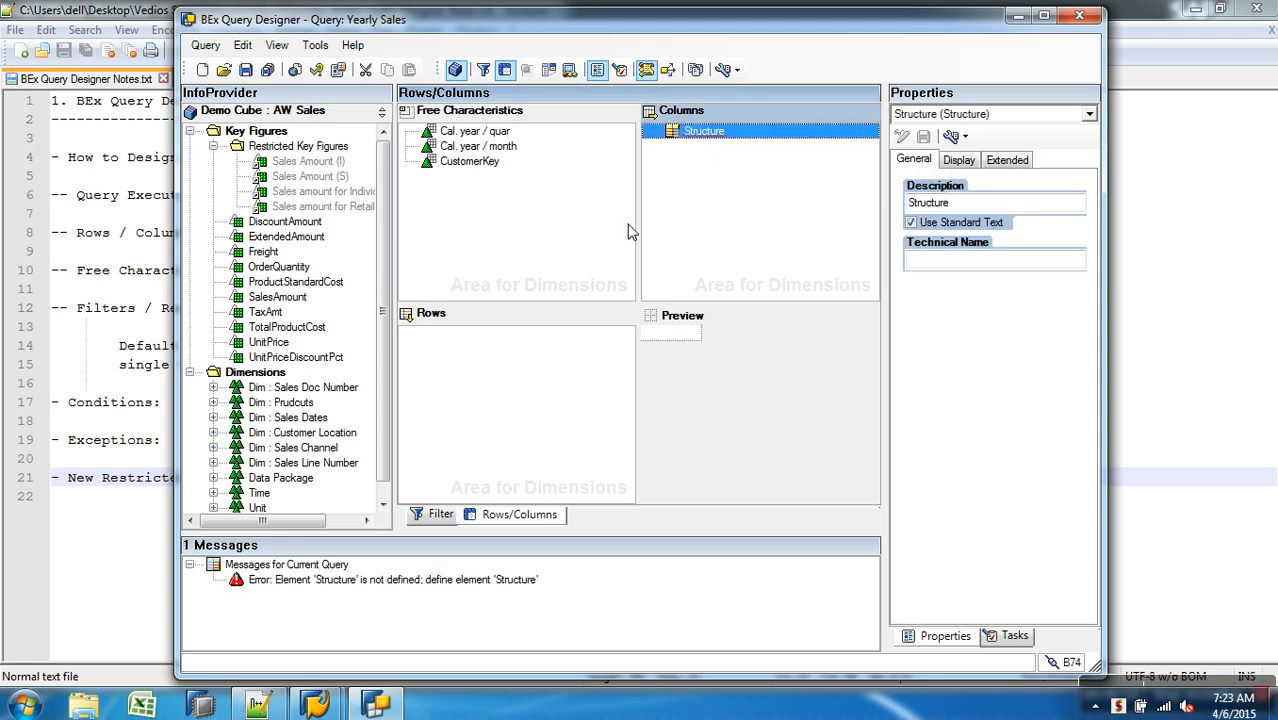
right_click(507, 364)
click(545, 363)
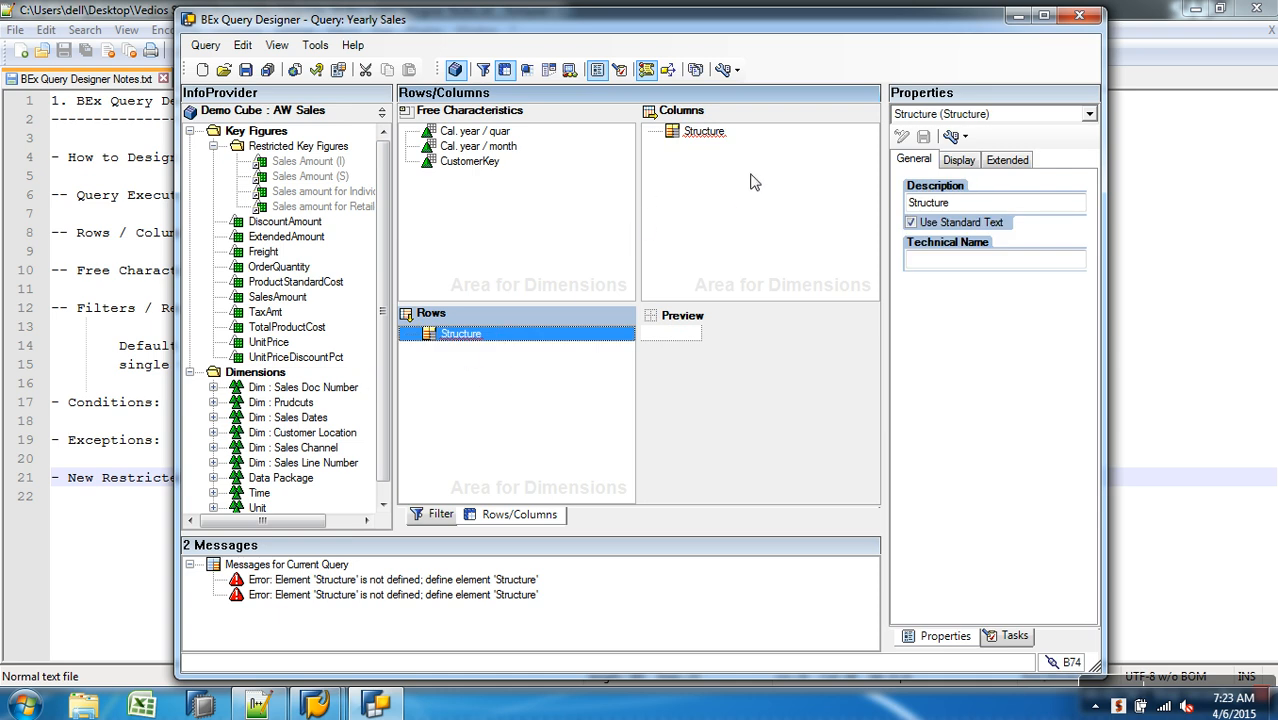
Add a new selection to the columns structure and assign it the SalesAmount key figure.
right_click(706, 131)
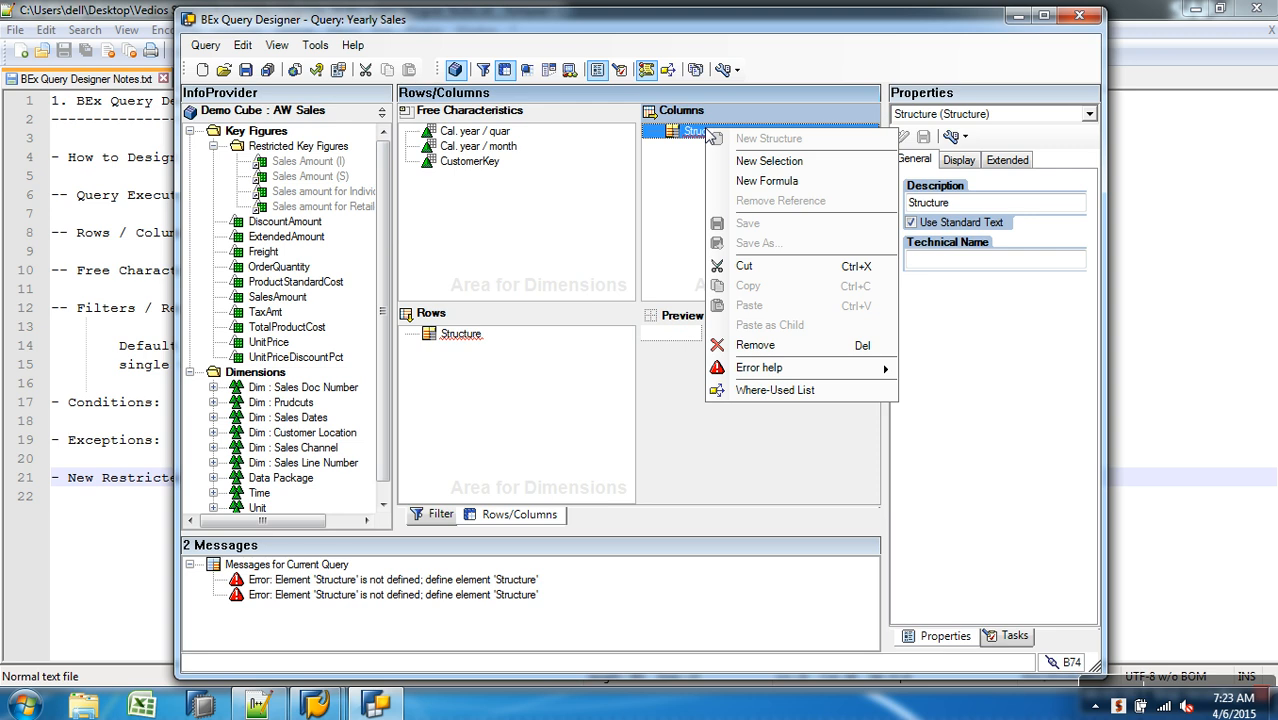
click(757, 161)
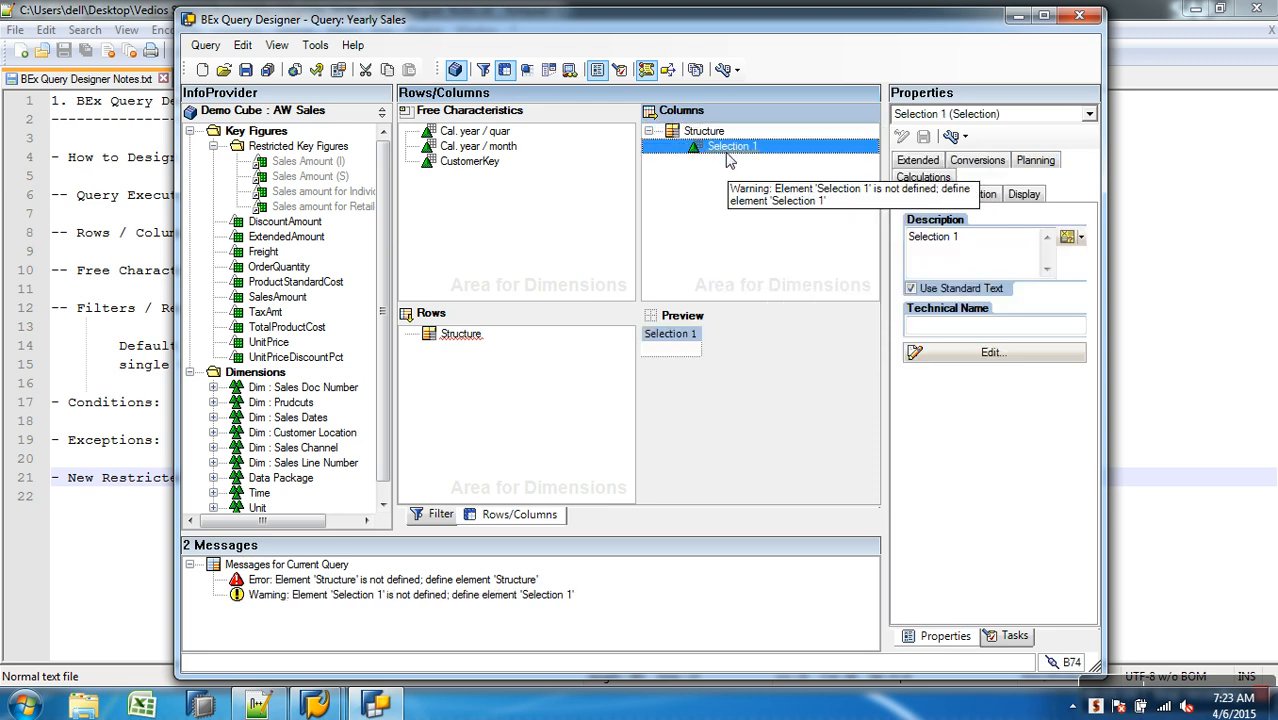
right_click(737, 150)
click(762, 163)
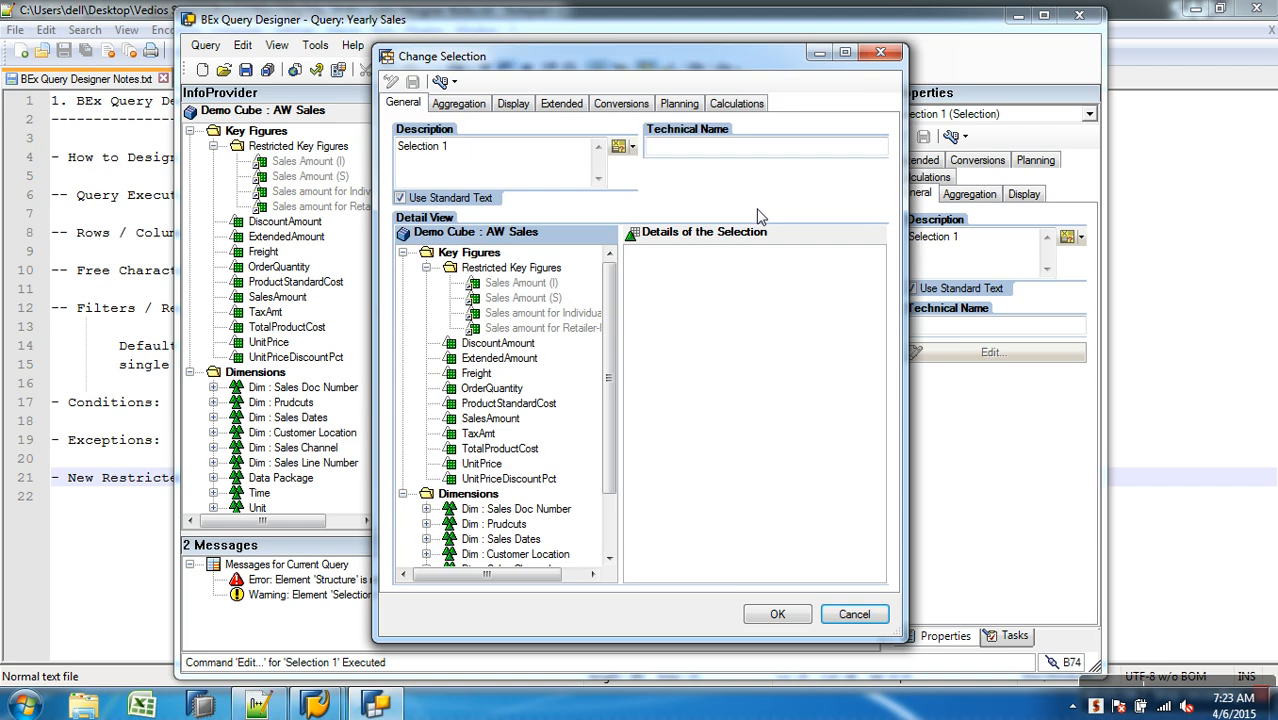
click(402, 253)
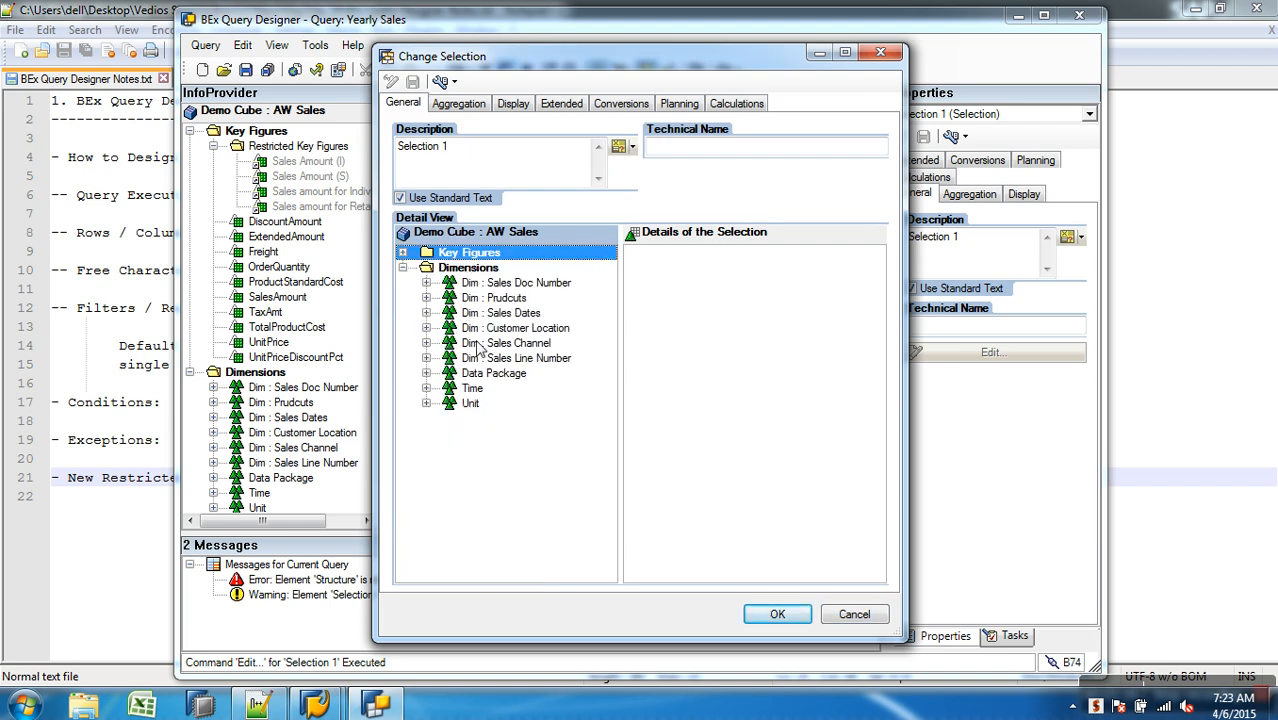
click(402, 254)
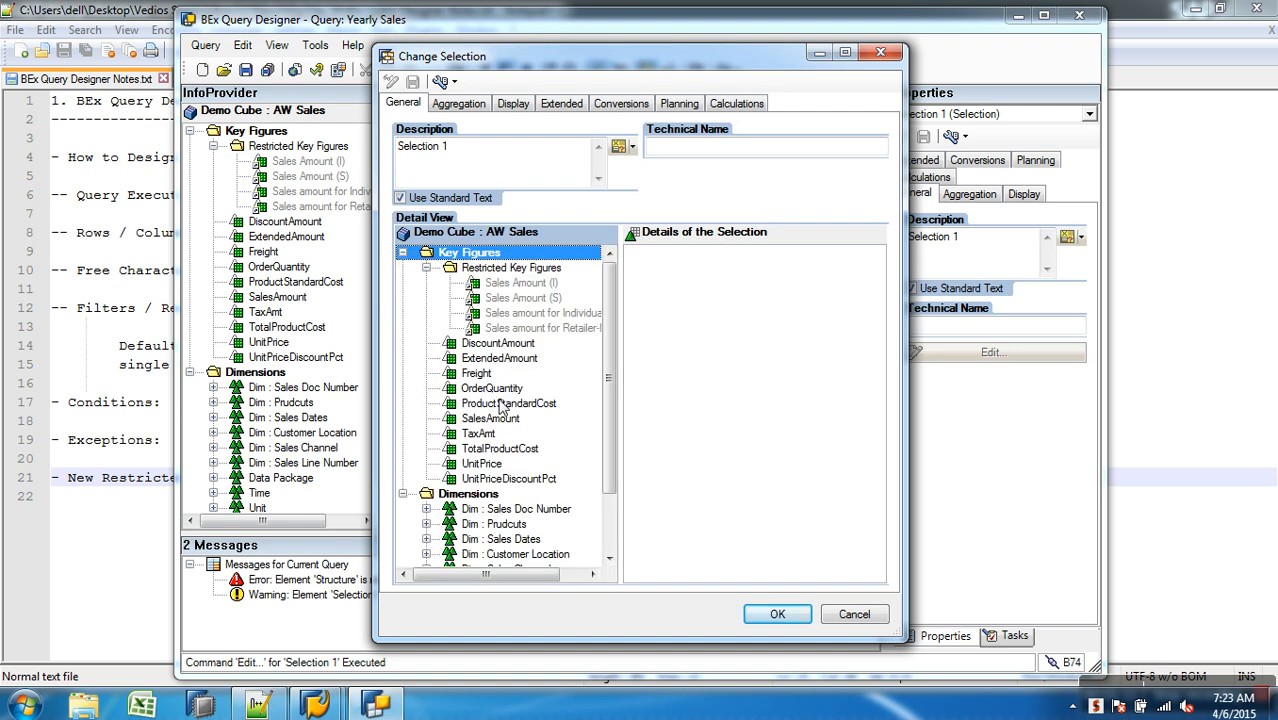
drag(492, 419, 685, 422)
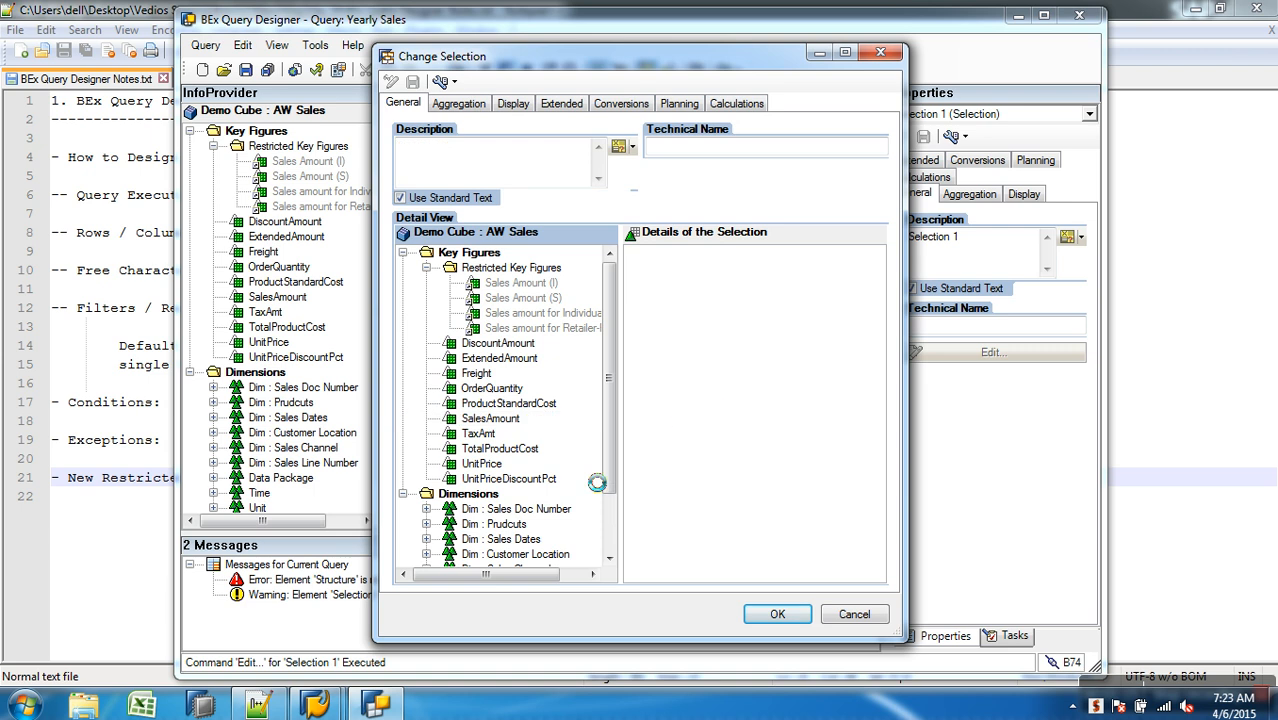
Add SalesChannelCode from the Sales Channel dimension to the details of the selection.
scroll(588, 527, down, 2)
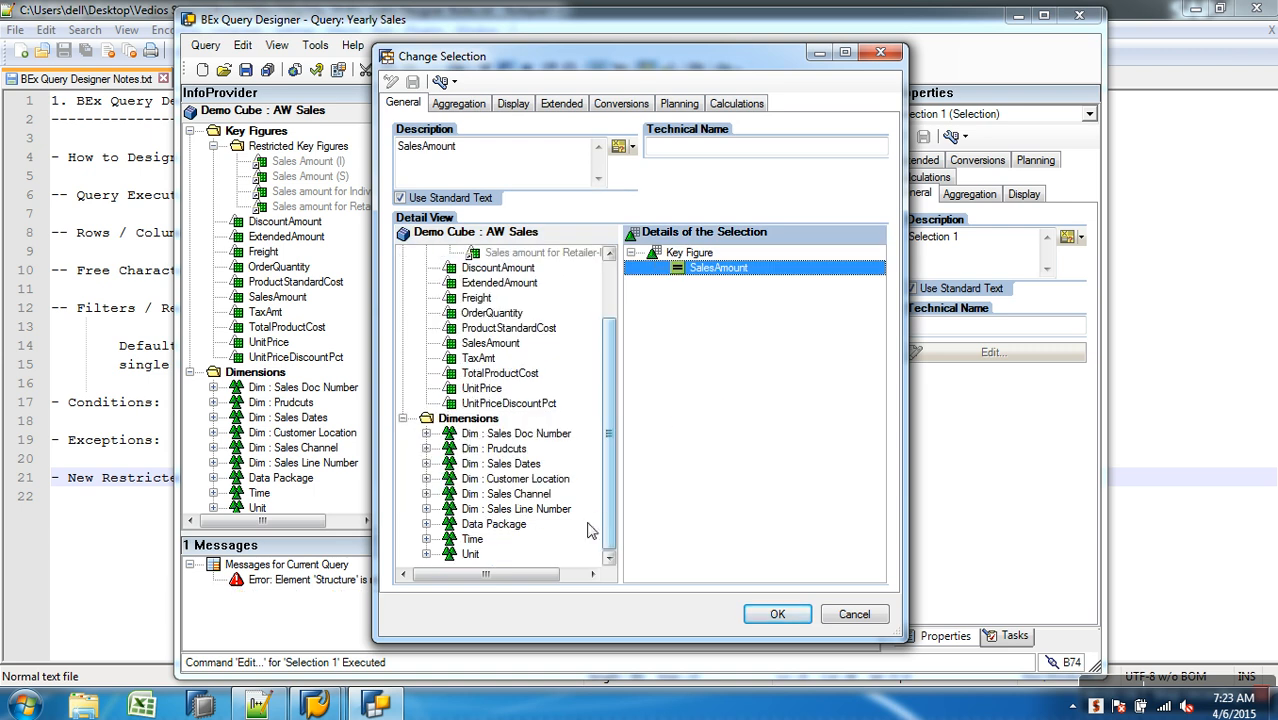
click(437, 498)
scroll(590, 515, up, 1)
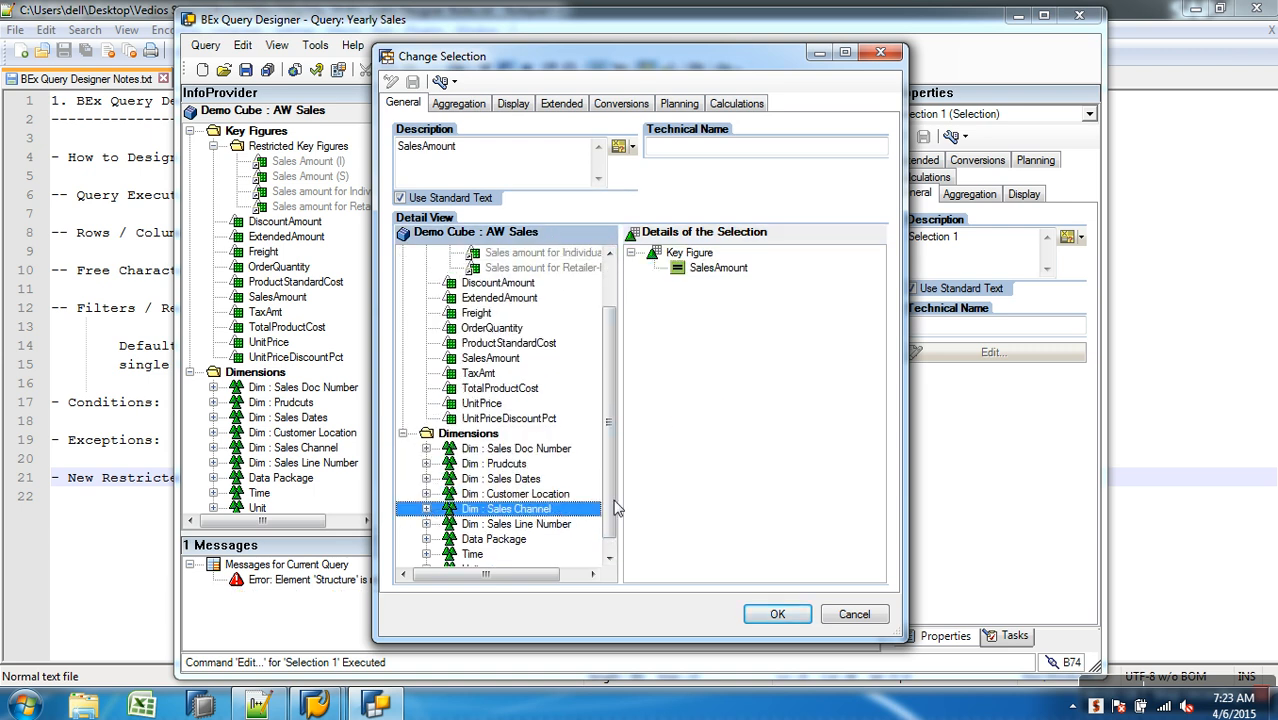
click(426, 509)
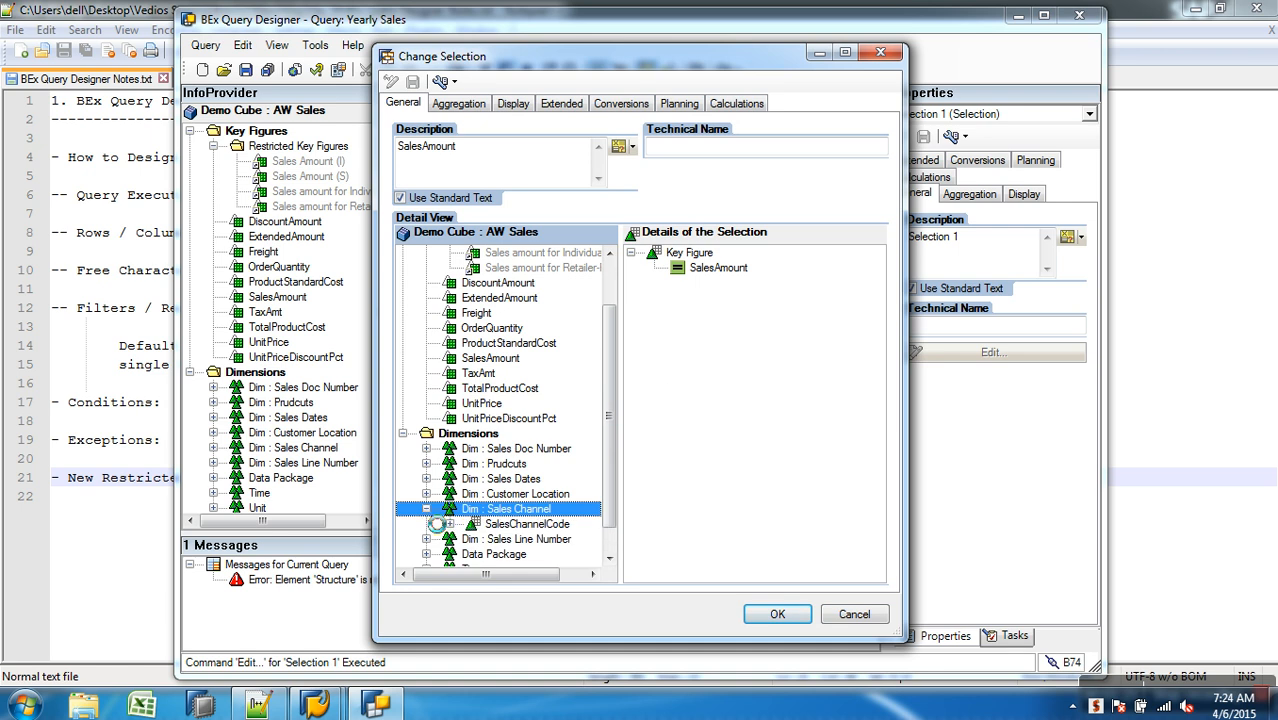
drag(468, 524, 714, 306)
drag(540, 527, 692, 492)
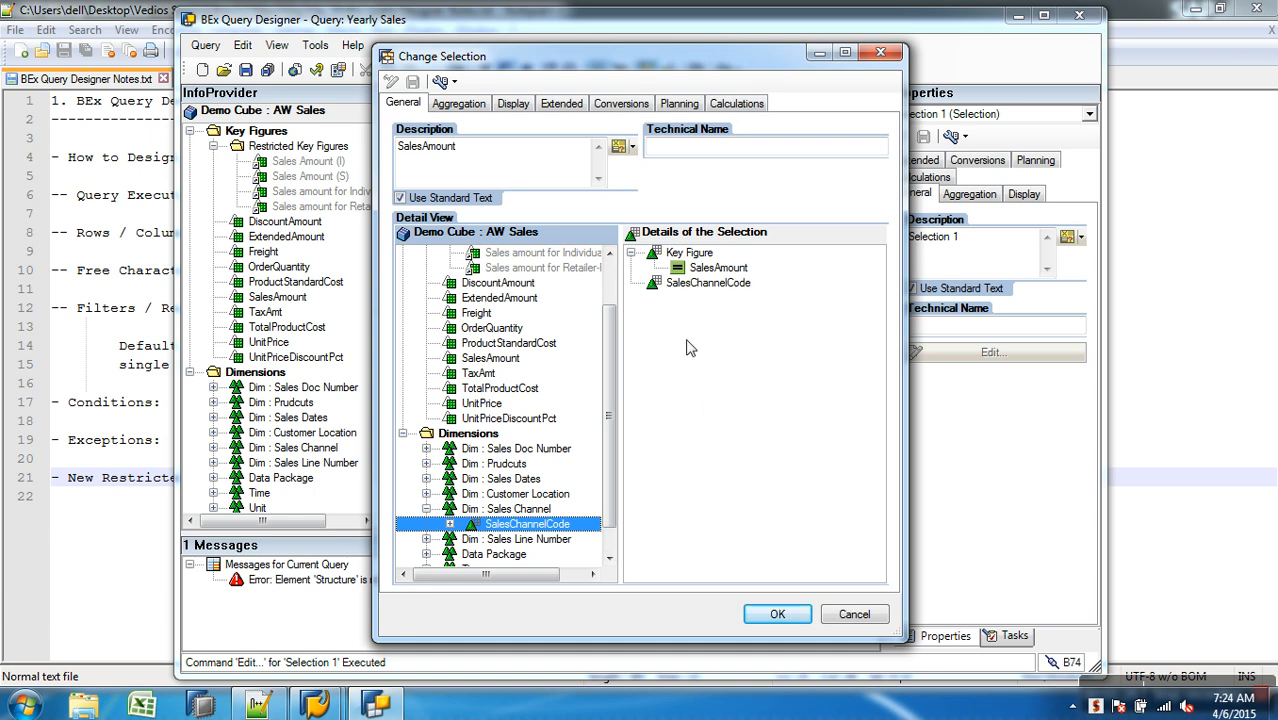
Restrict SalesChannelCode to Retailer and apply the changed selection.
right_click(695, 285)
click(729, 299)
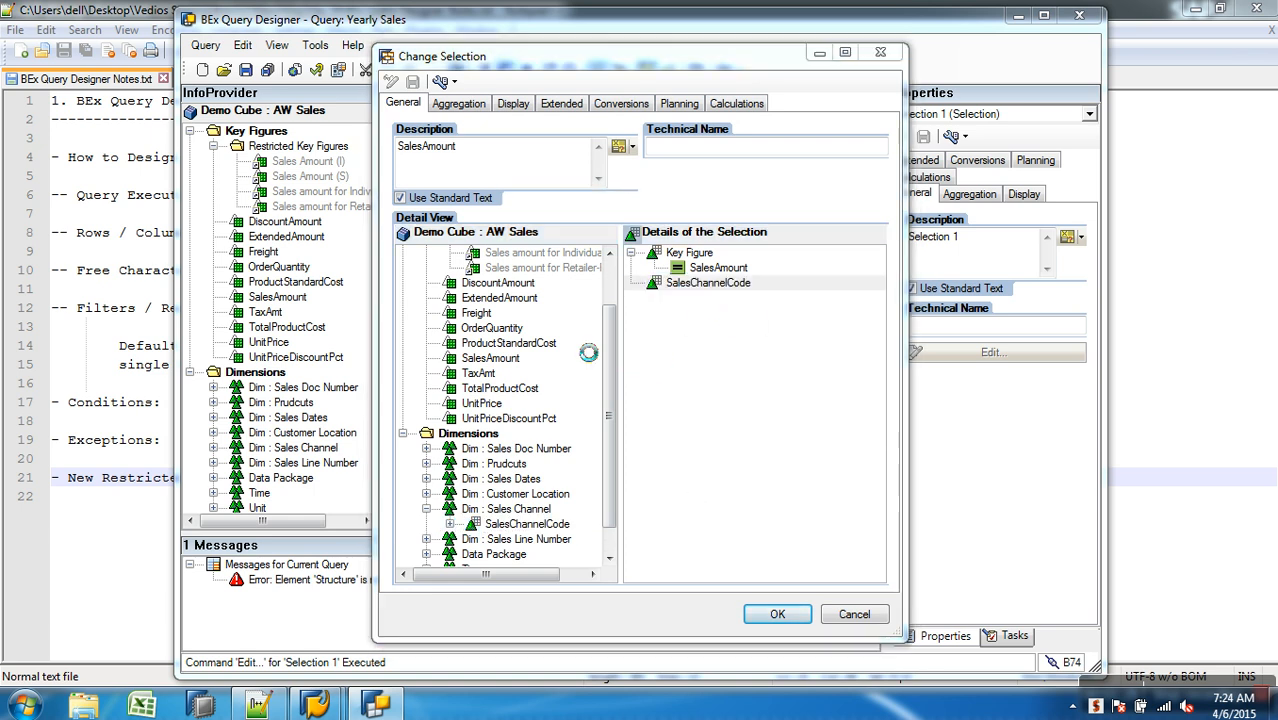
click(421, 258)
click(660, 335)
click(692, 499)
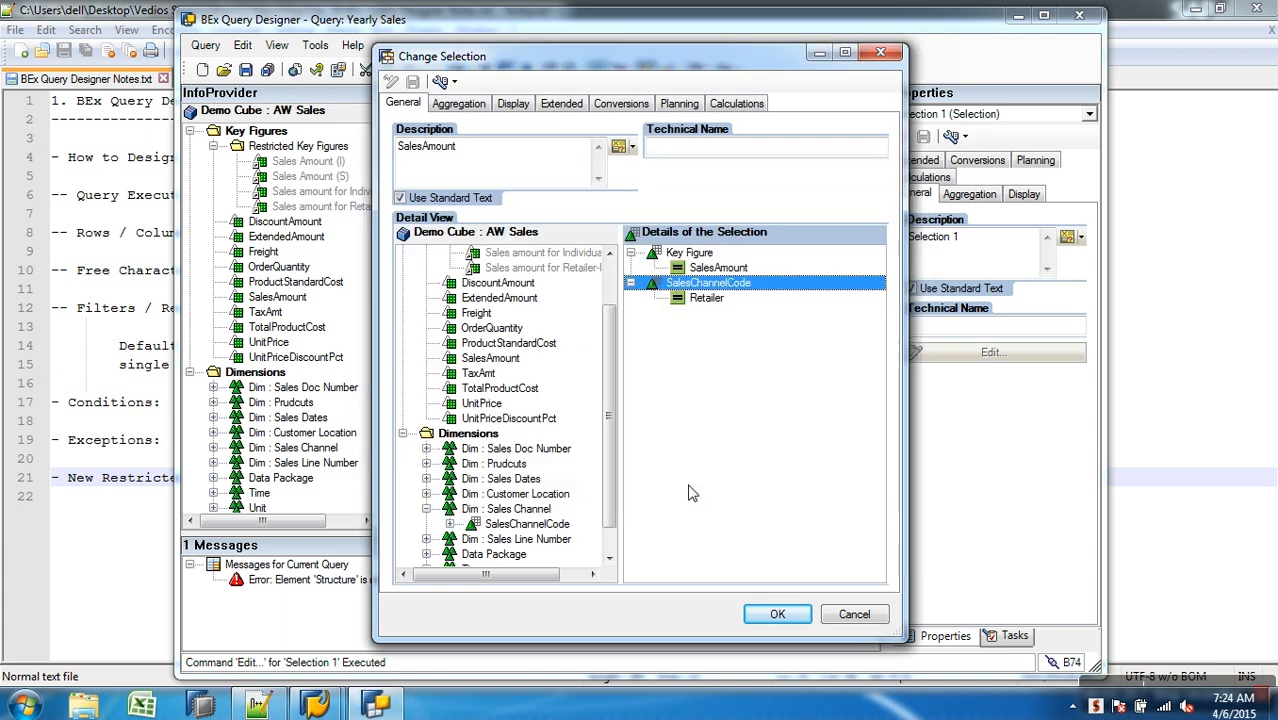
drag(432, 62, 472, 53)
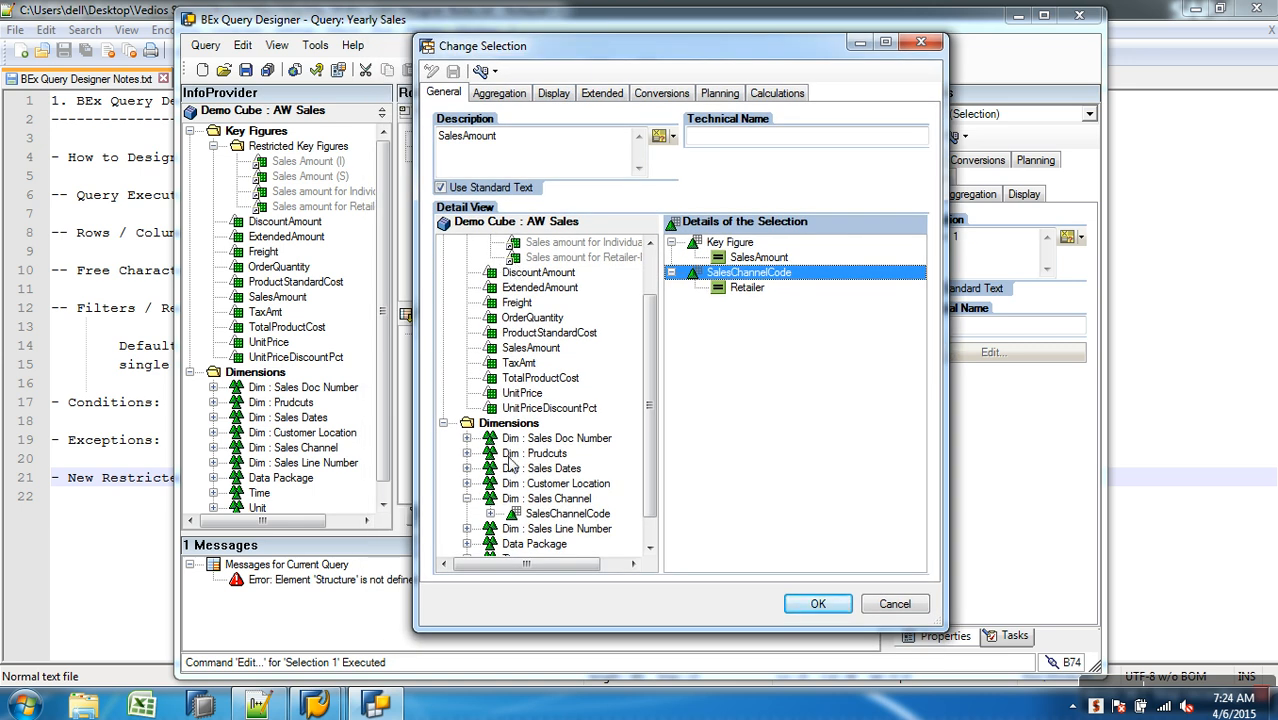
click(815, 605)
Add a new selection to the rows structure and view its definition without changing it.
click(461, 335)
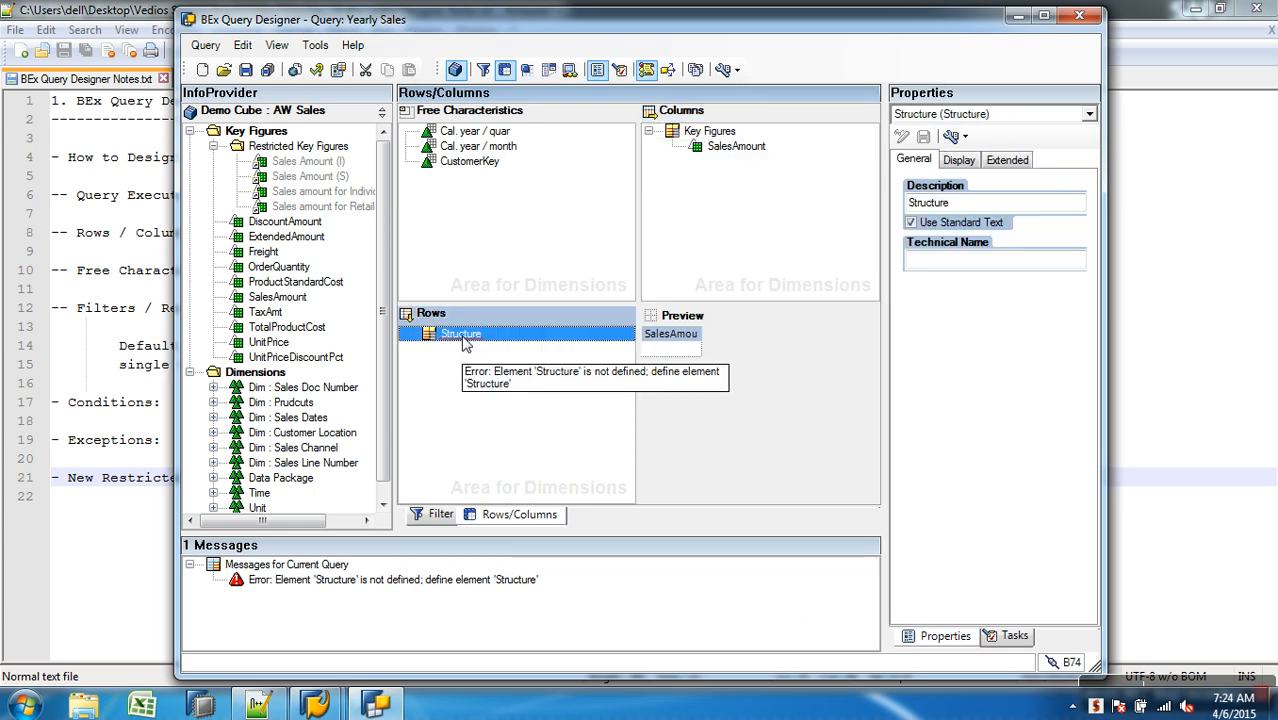
right_click(462, 337)
click(533, 369)
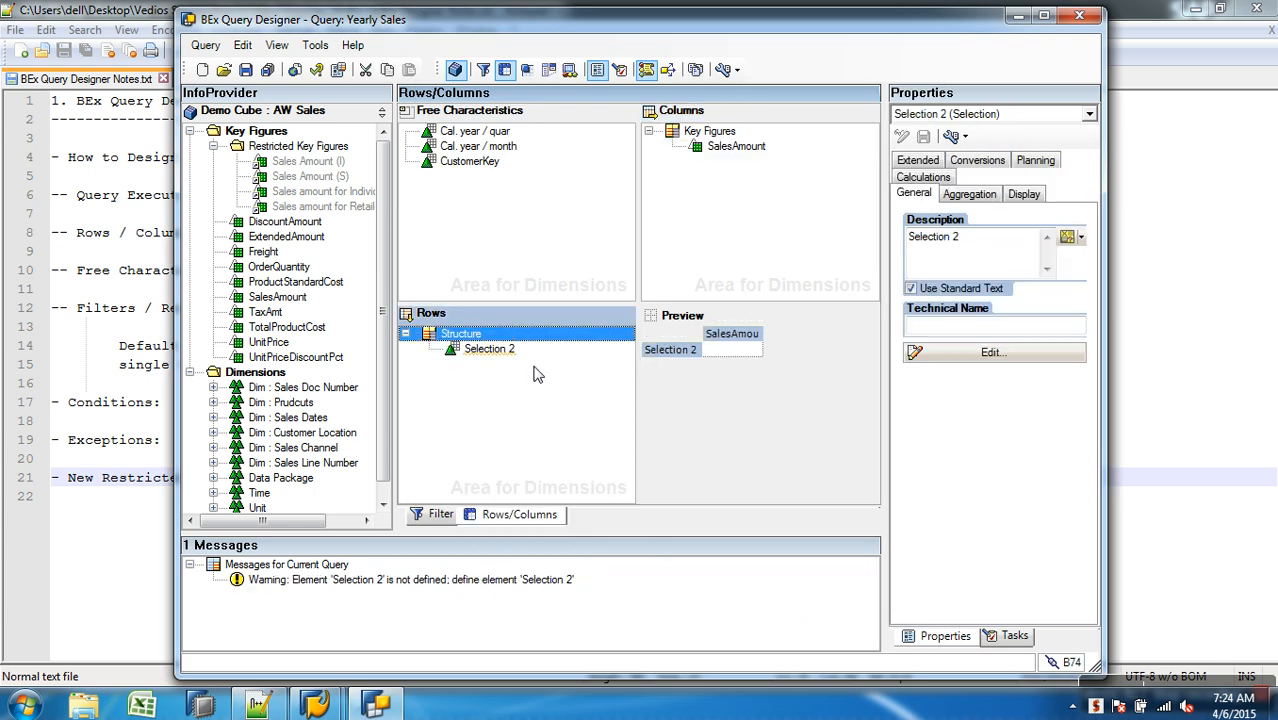
right_click(505, 355)
click(545, 357)
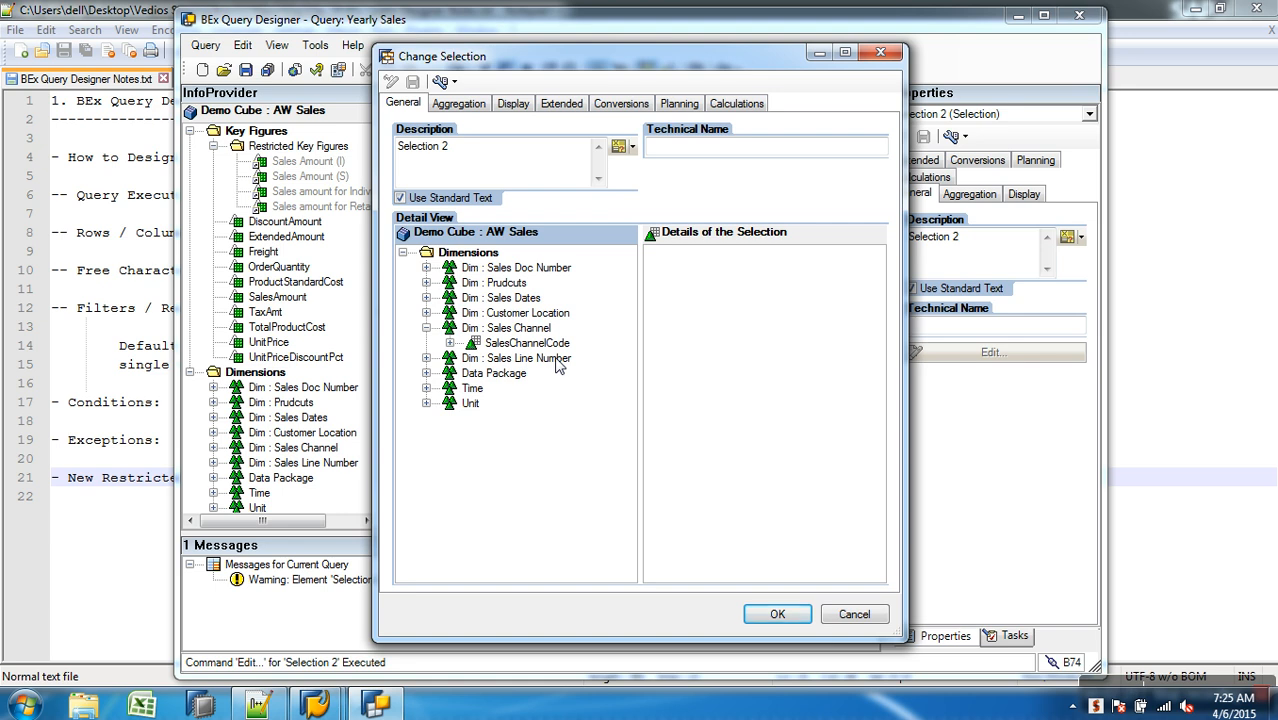
click(854, 614)
Remove the Key Figures structure from the columns and the structure from the rows.
click(713, 135)
drag(714, 136, 335, 200)
drag(466, 336, 370, 350)
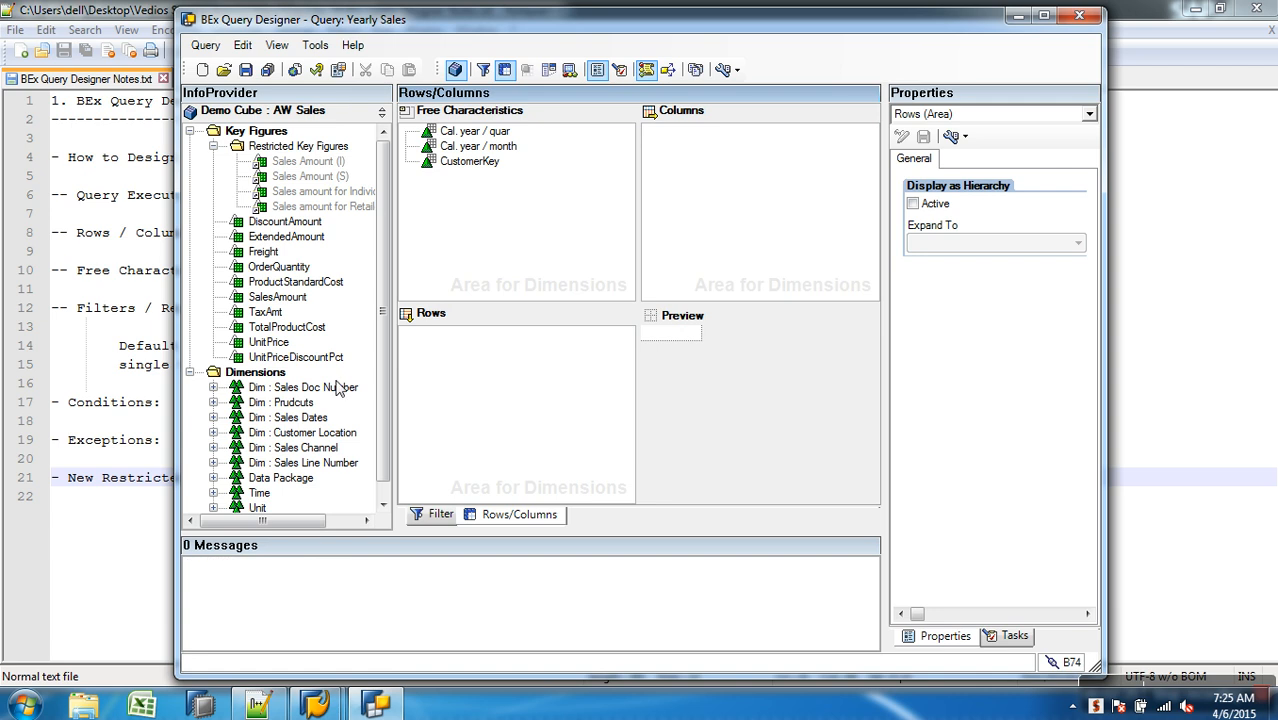
Switch to Notepad++ and add the line "- Calculated Key figure" below the restricted key figure entry in the notes.
click(97, 516)
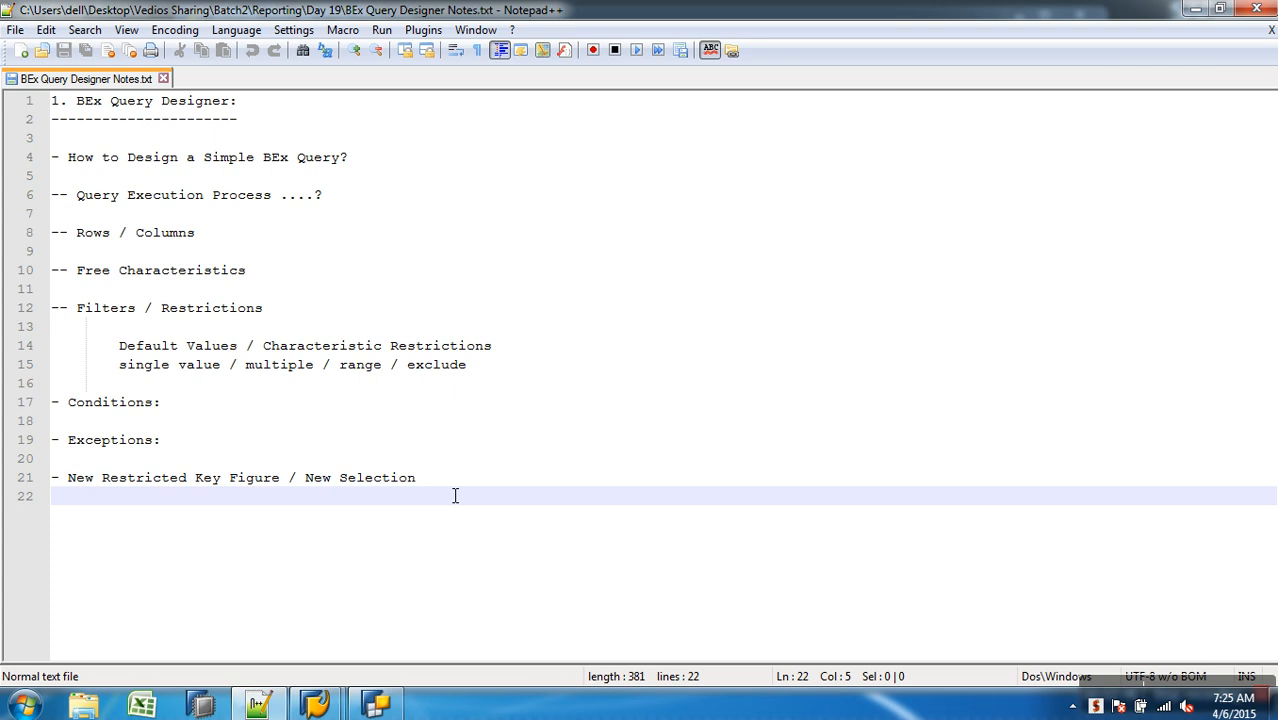
key(Return)
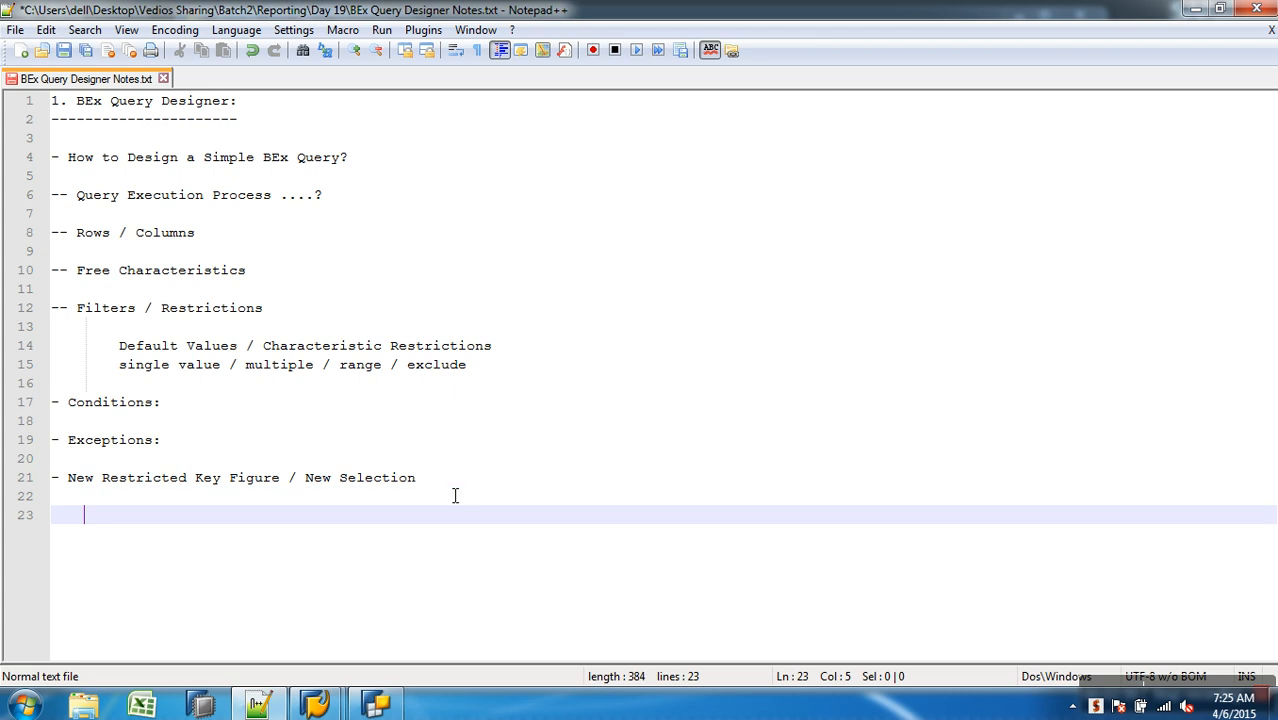
key(Home)
text(- Calculated Key figure)
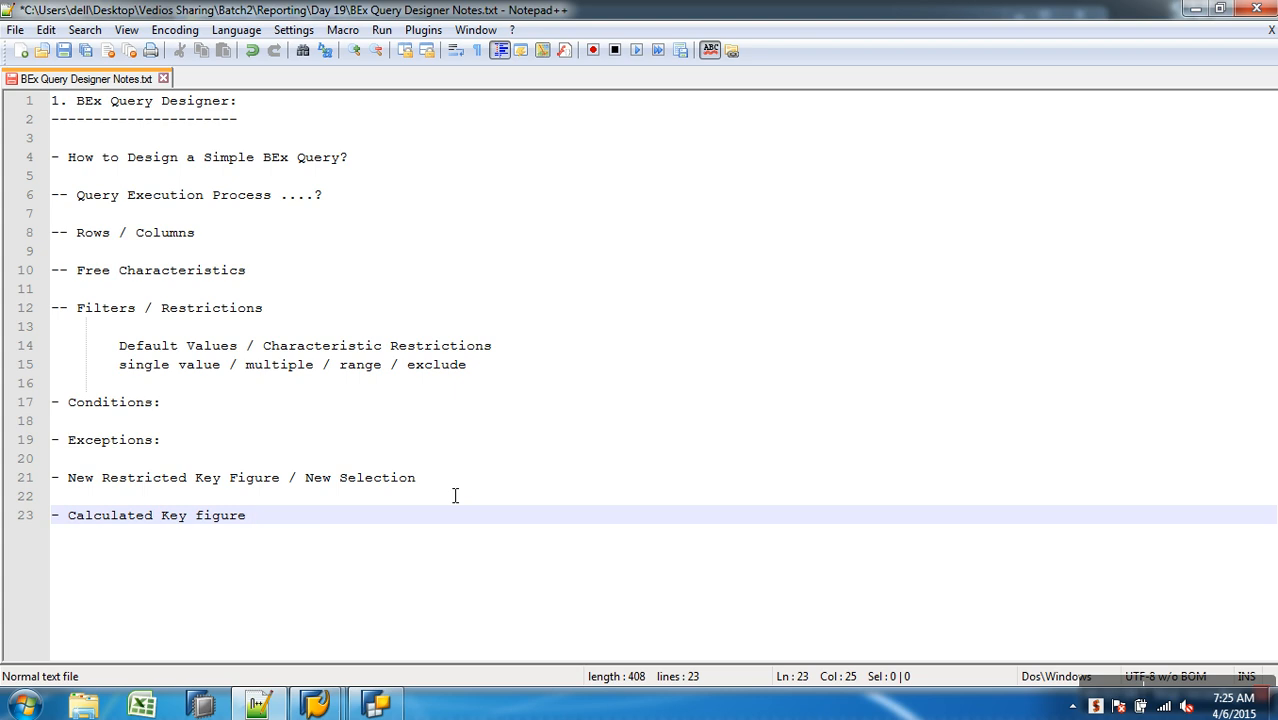
Switch to BEx Query Designer, place Geography Key from the Customer Location dimension in the rows, and open its Display As options.
click(390, 708)
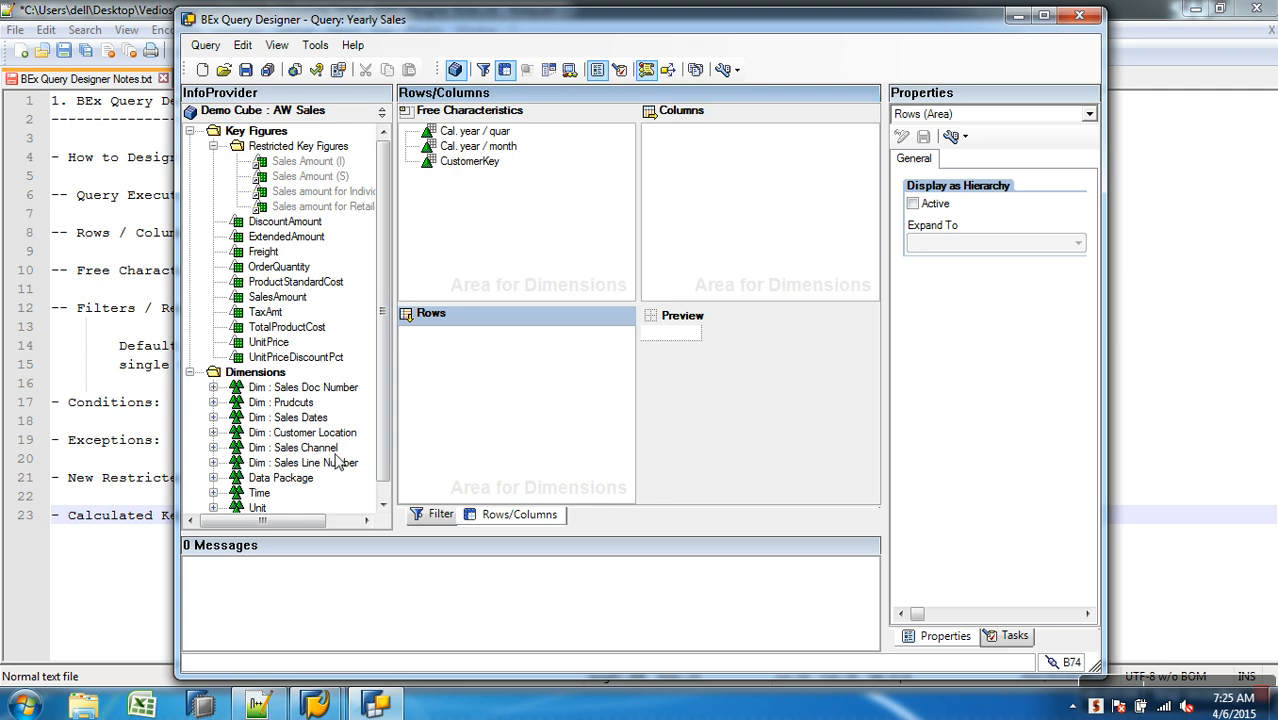
click(383, 504)
double_click(232, 433)
click(330, 449)
drag(328, 448, 428, 371)
click(213, 418)
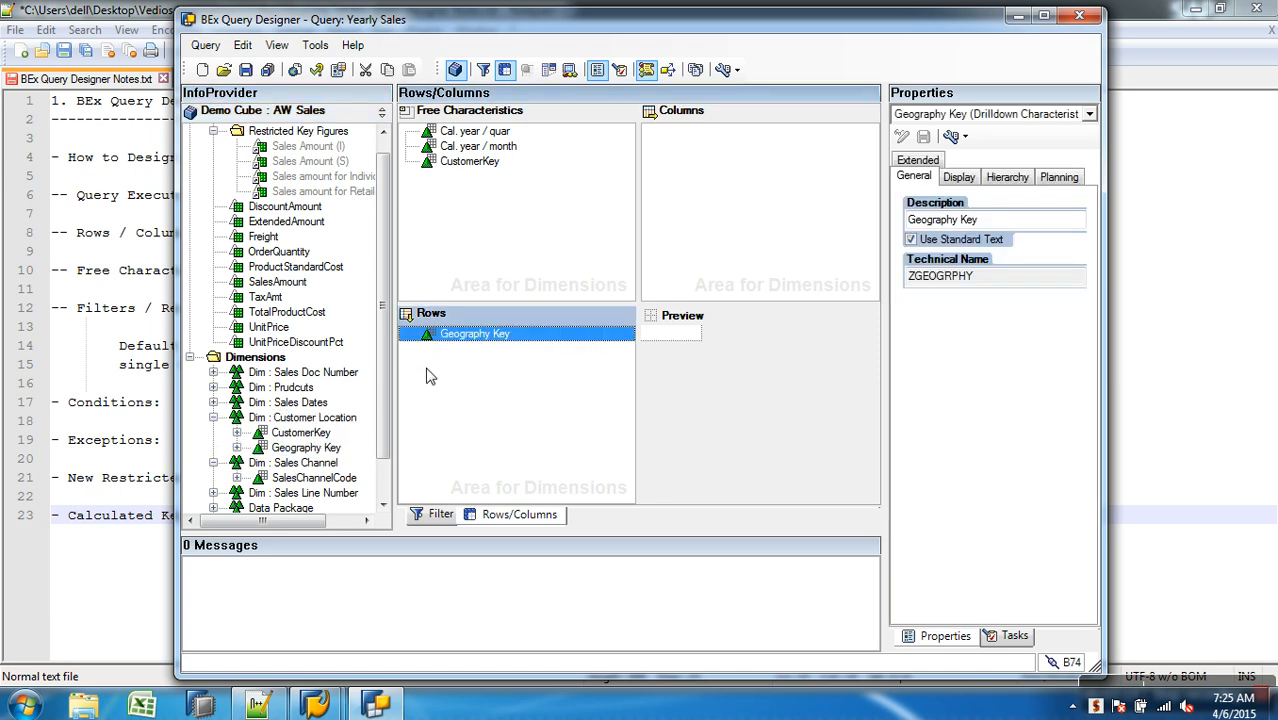
click(962, 182)
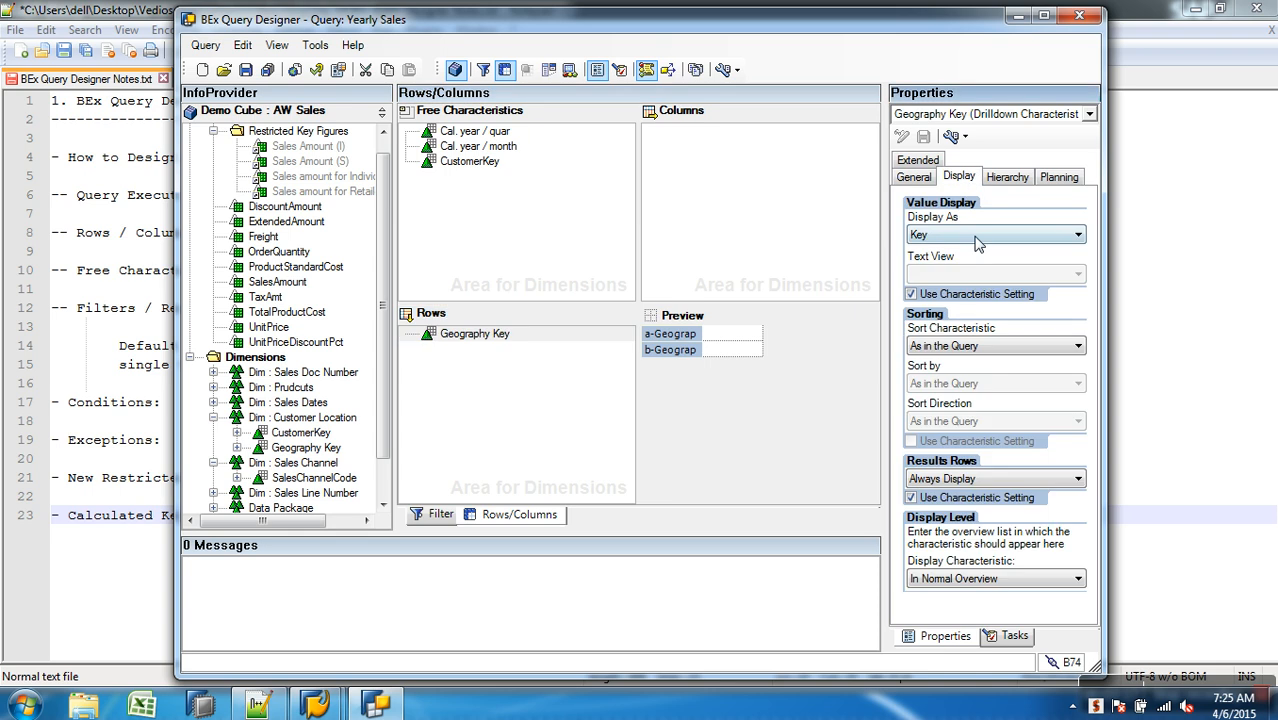
click(966, 236)
click(958, 222)
Add SalesAmount and OrderQuantity to the columns, and replace Geography Key in the rows with ModelName from the products dimension.
drag(288, 282, 665, 171)
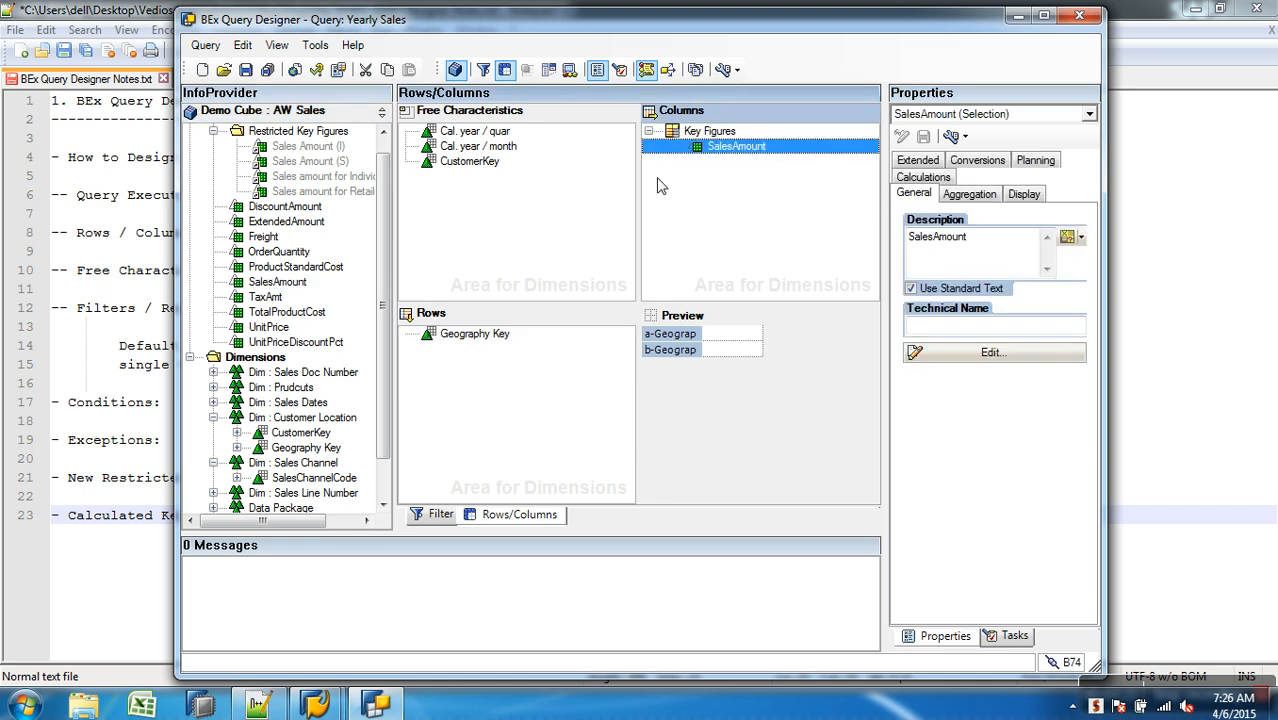
drag(440, 334, 235, 400)
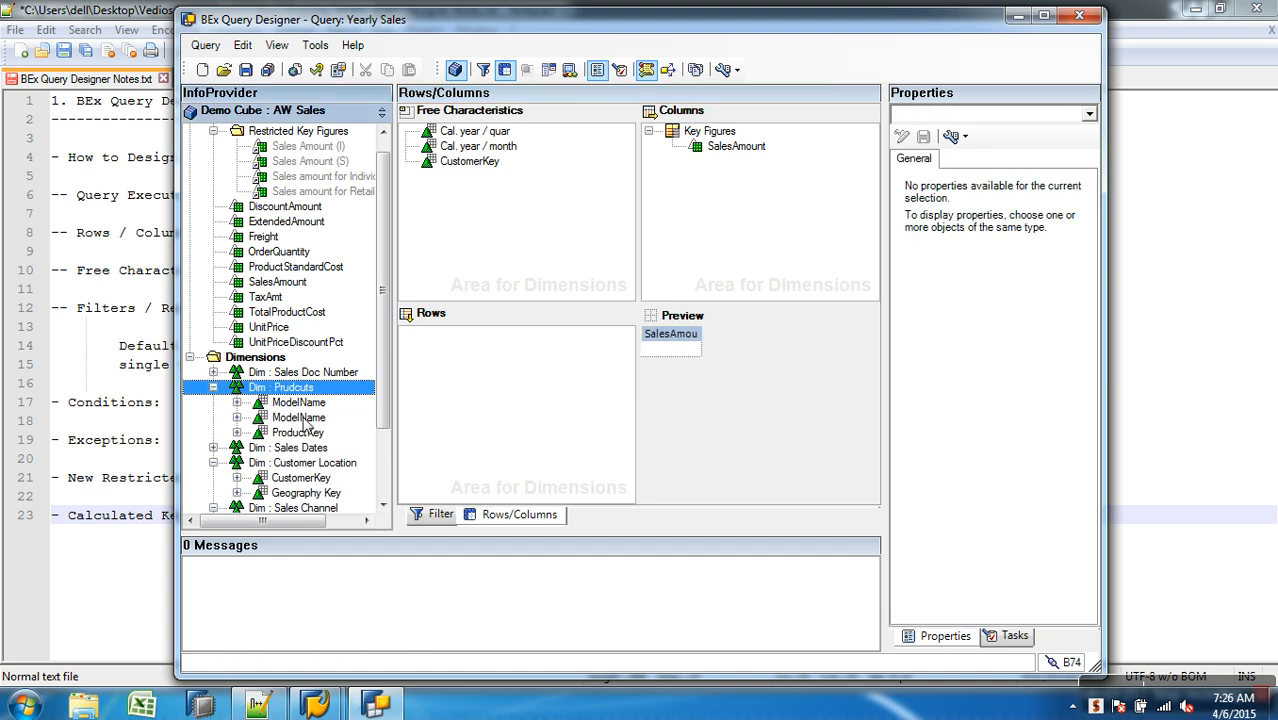
drag(298, 402, 455, 383)
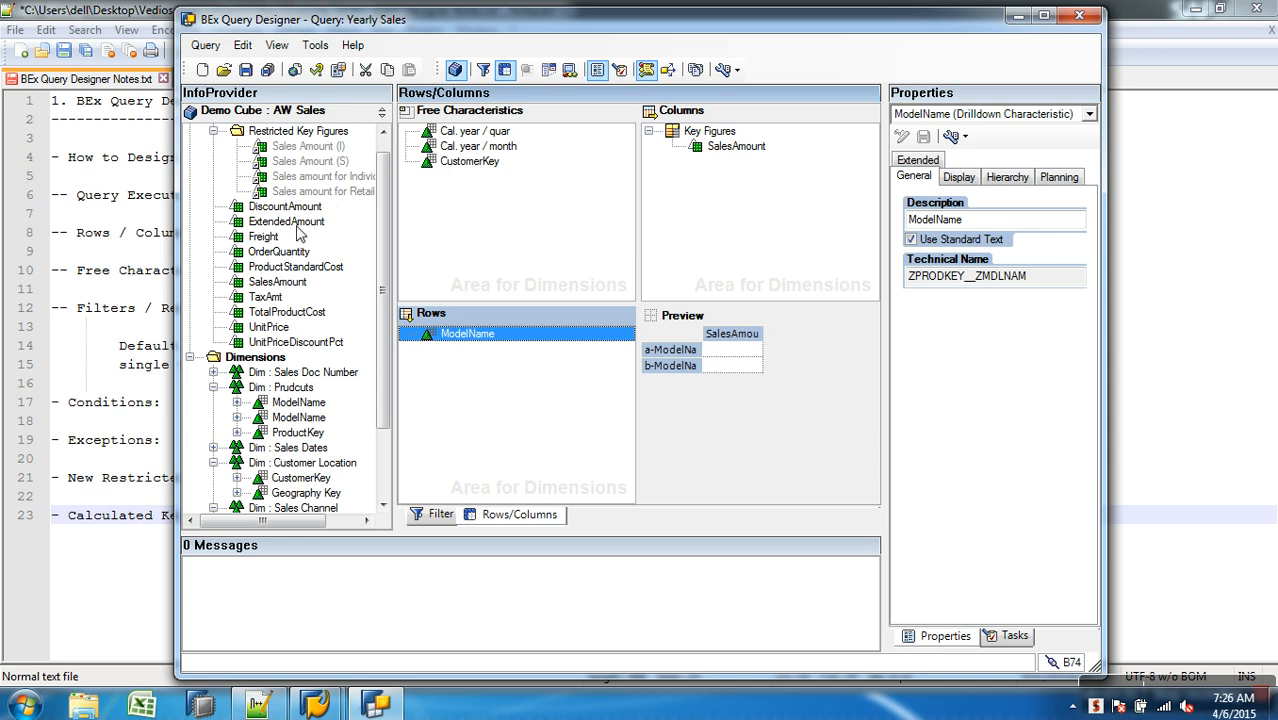
drag(279, 253, 717, 175)
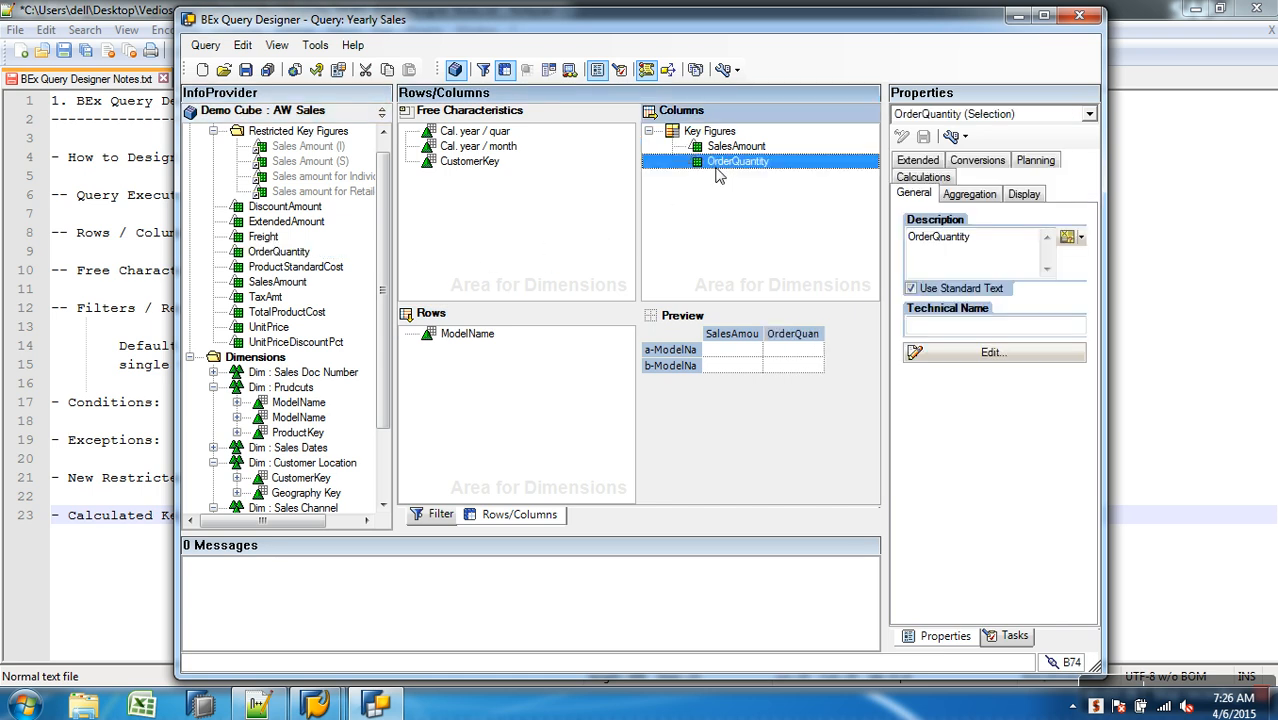
click(736, 149)
click(740, 163)
click(380, 147)
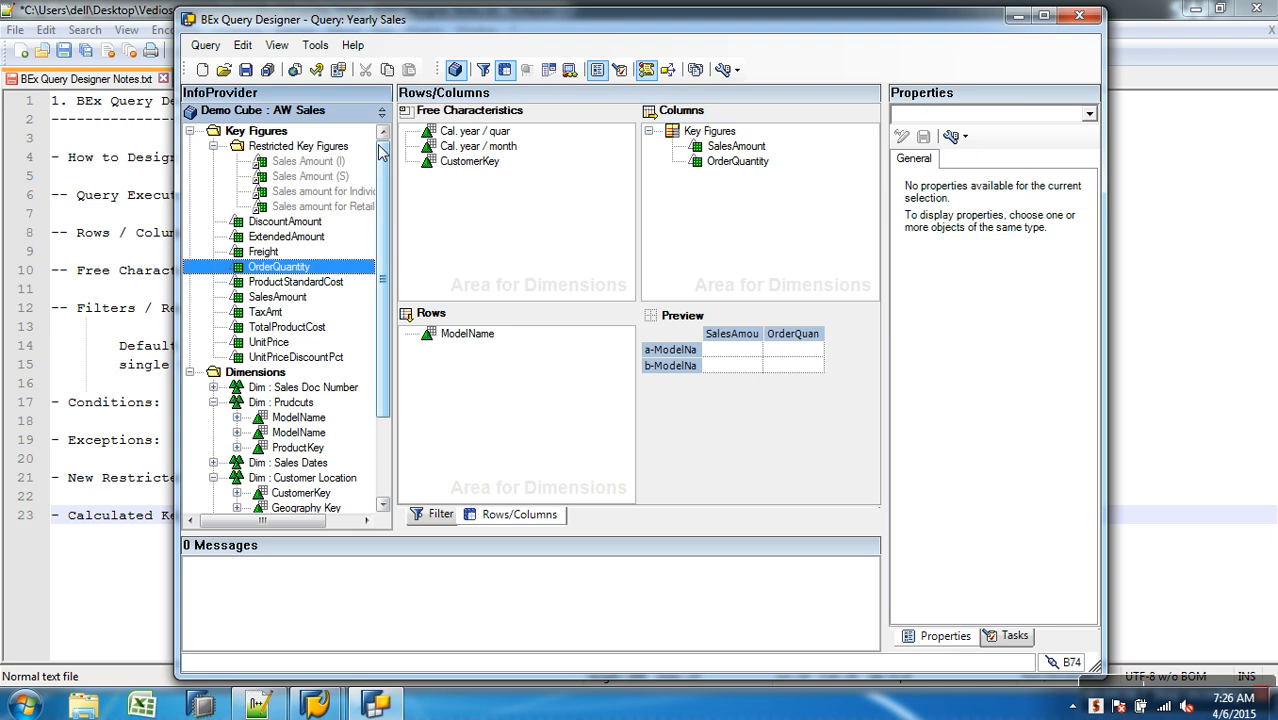
Create a new calculated key figure under Key Figures in the InfoProvider and open it for editing.
click(214, 147)
click(264, 132)
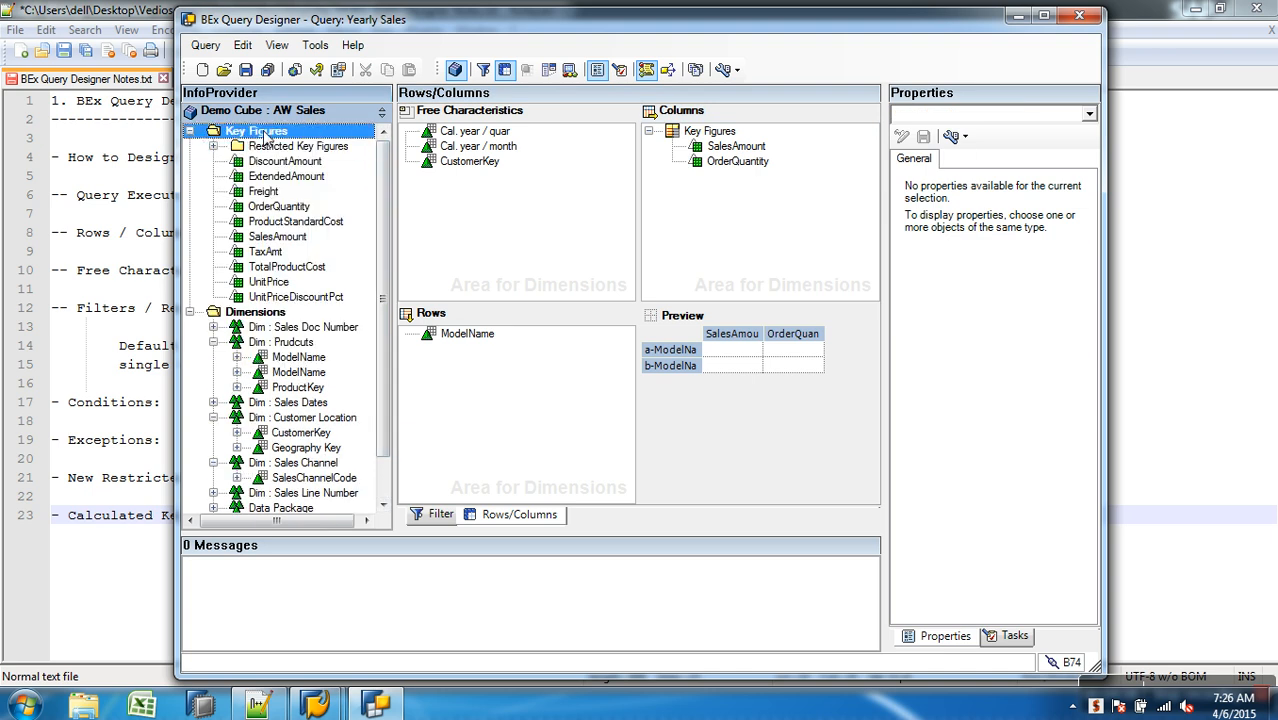
right_click(264, 137)
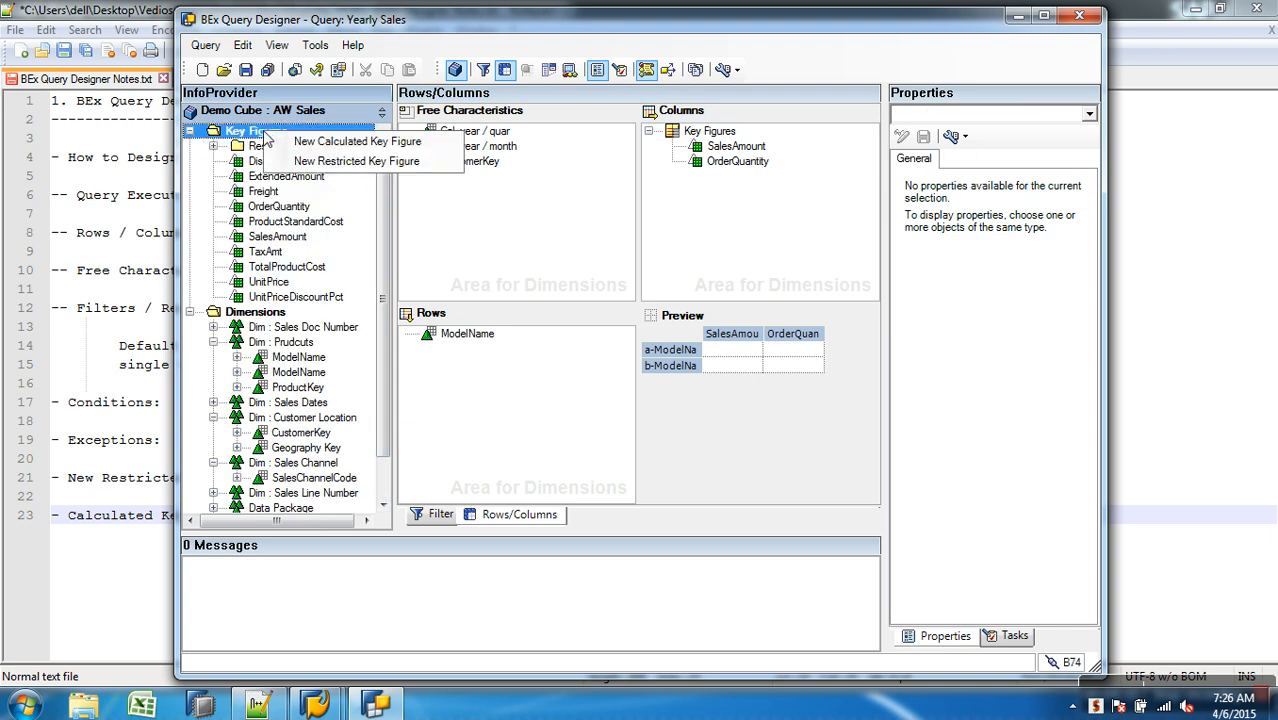
click(340, 150)
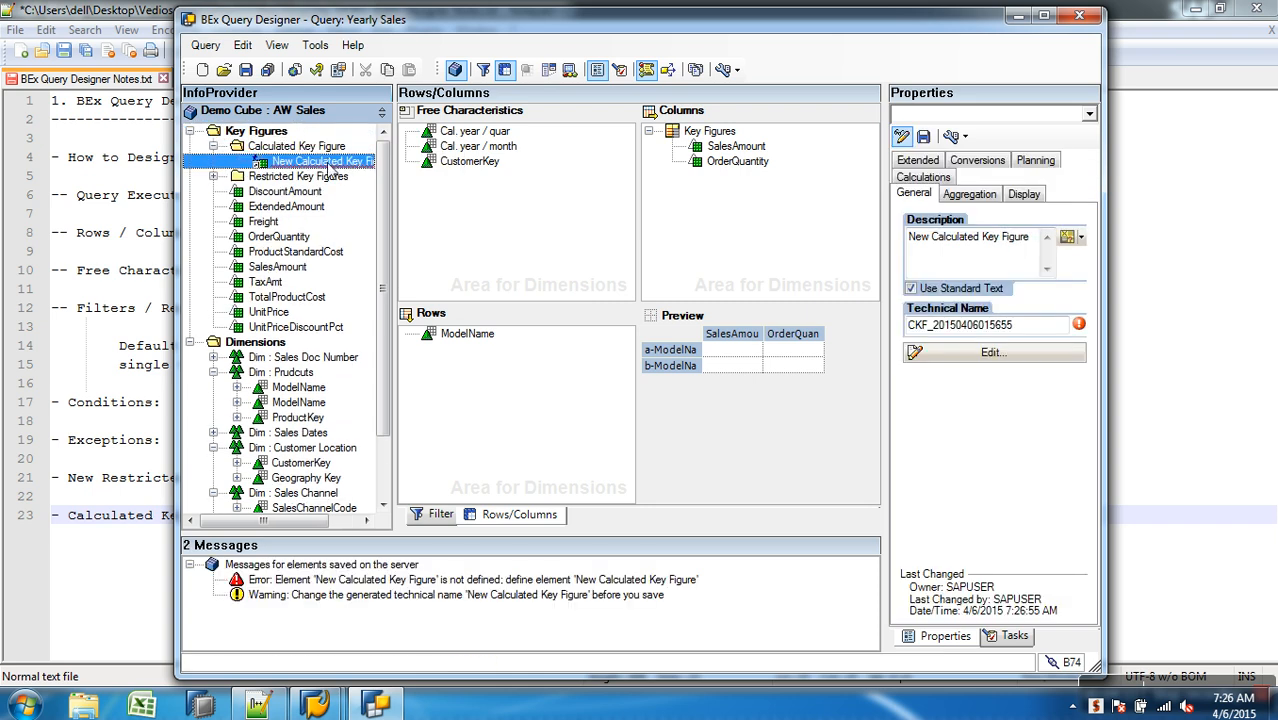
right_click(326, 163)
click(362, 171)
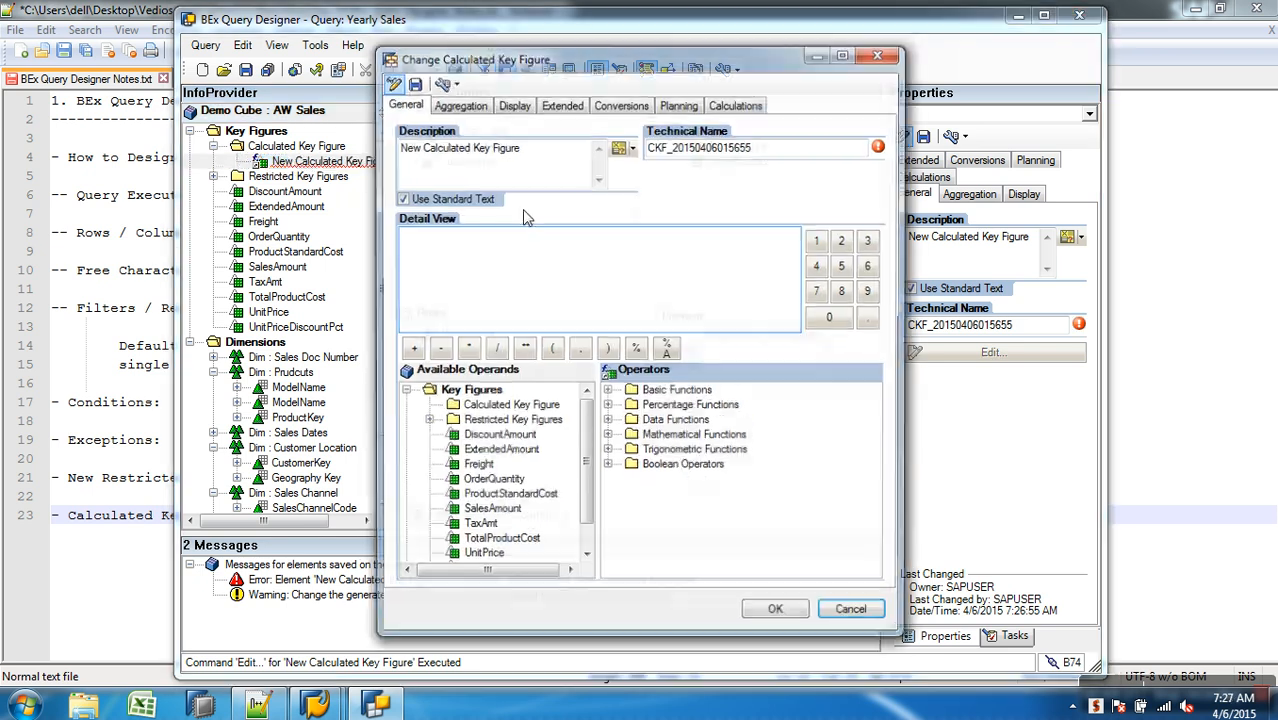
Define the calculated key figure's formula as NODIM( SalesAmount ) / NODIM( OrderQuantity ), using the Value without dimension data function.
click(525, 263)
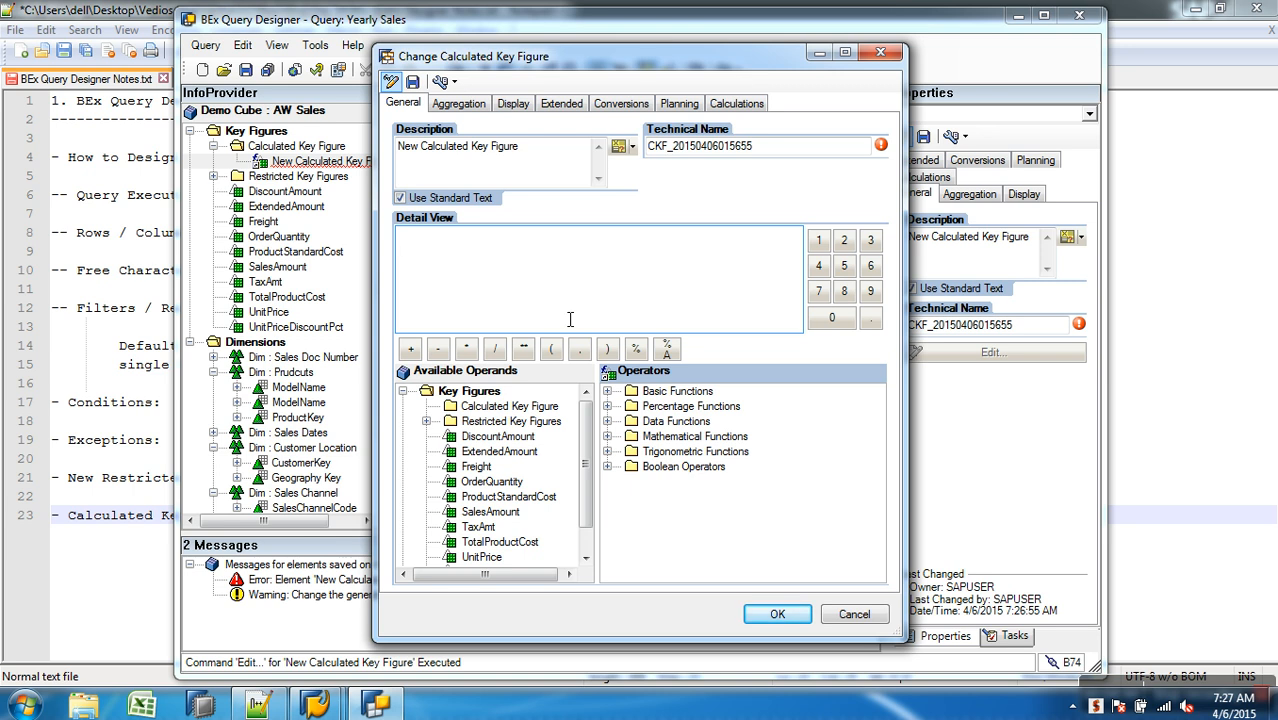
click(607, 421)
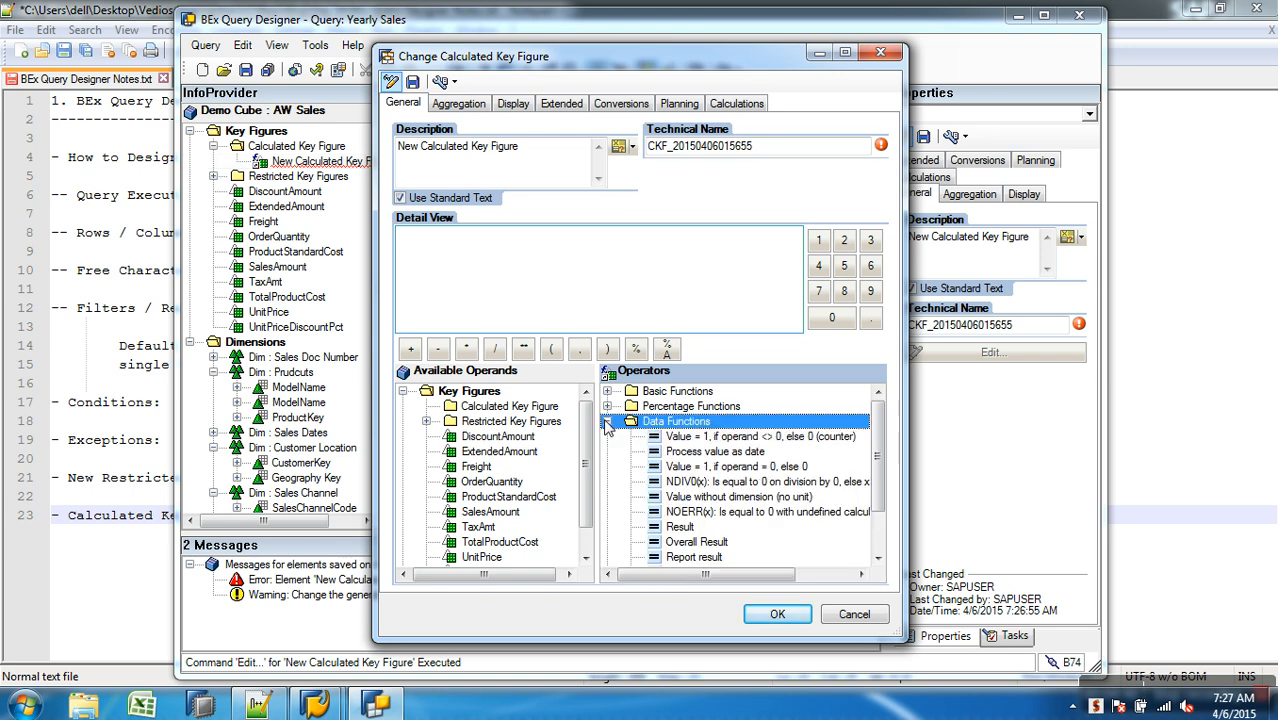
double_click(729, 497)
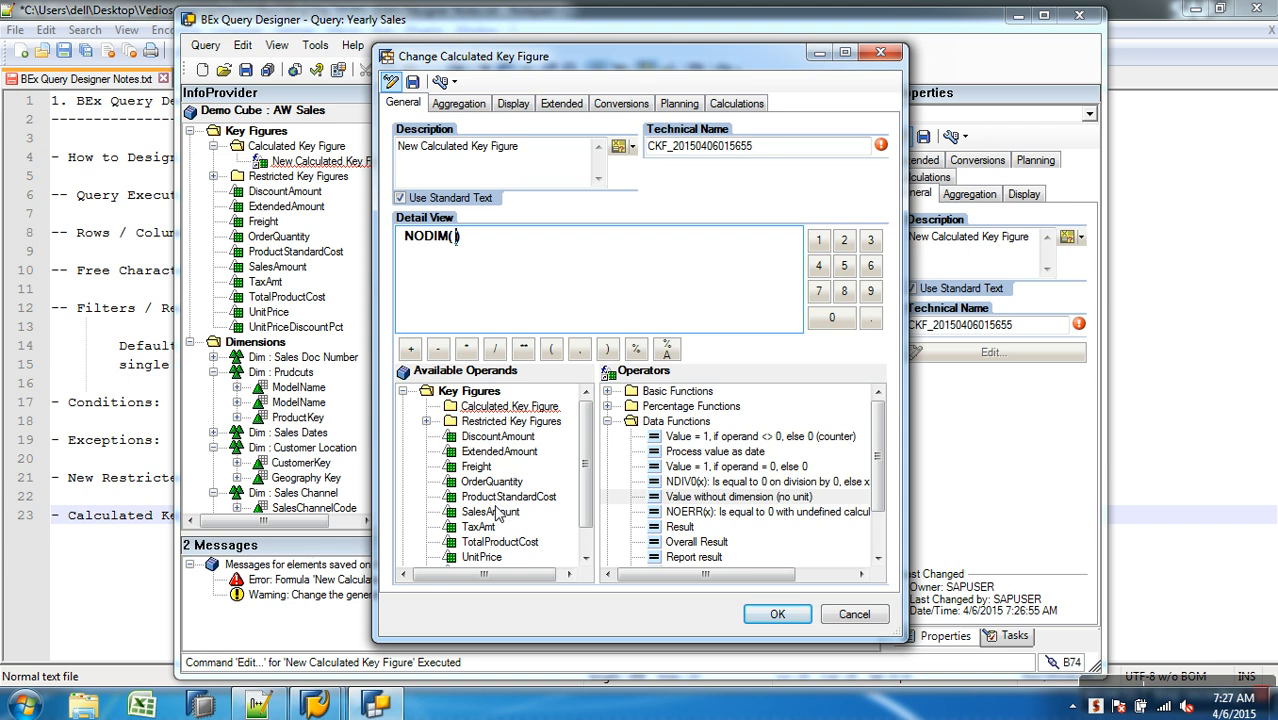
double_click(490, 511)
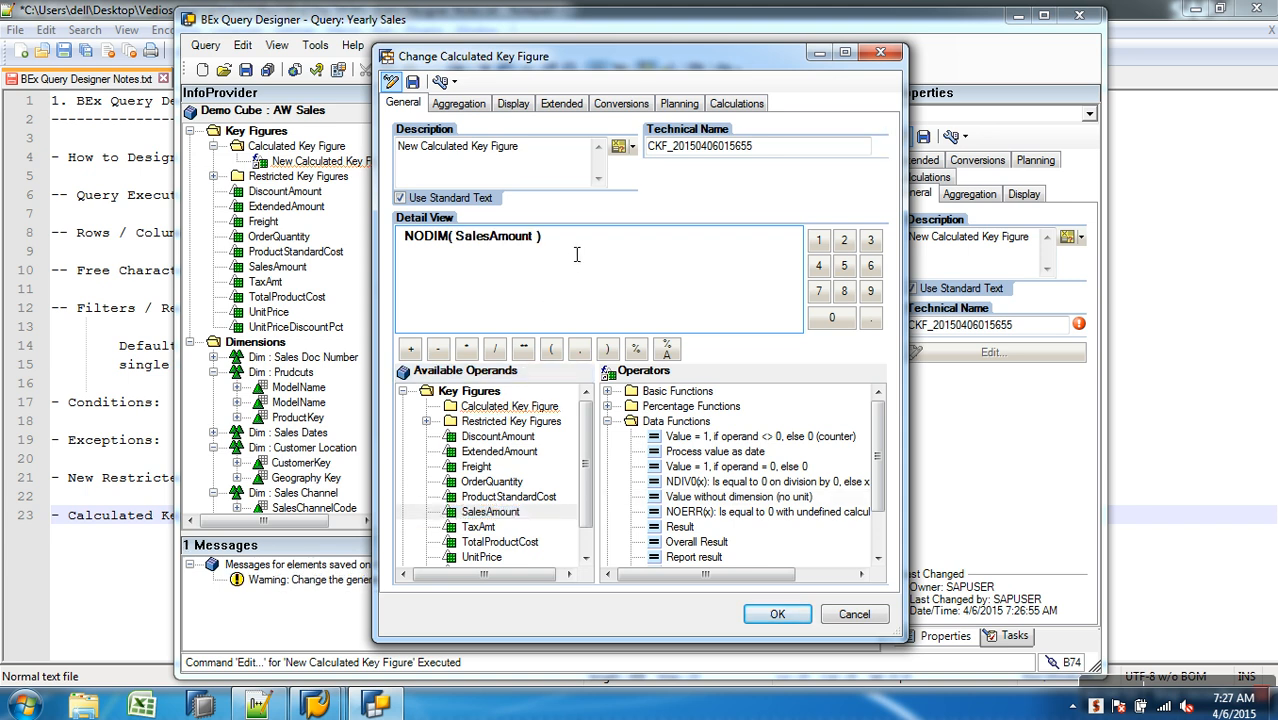
click(494, 348)
double_click(706, 497)
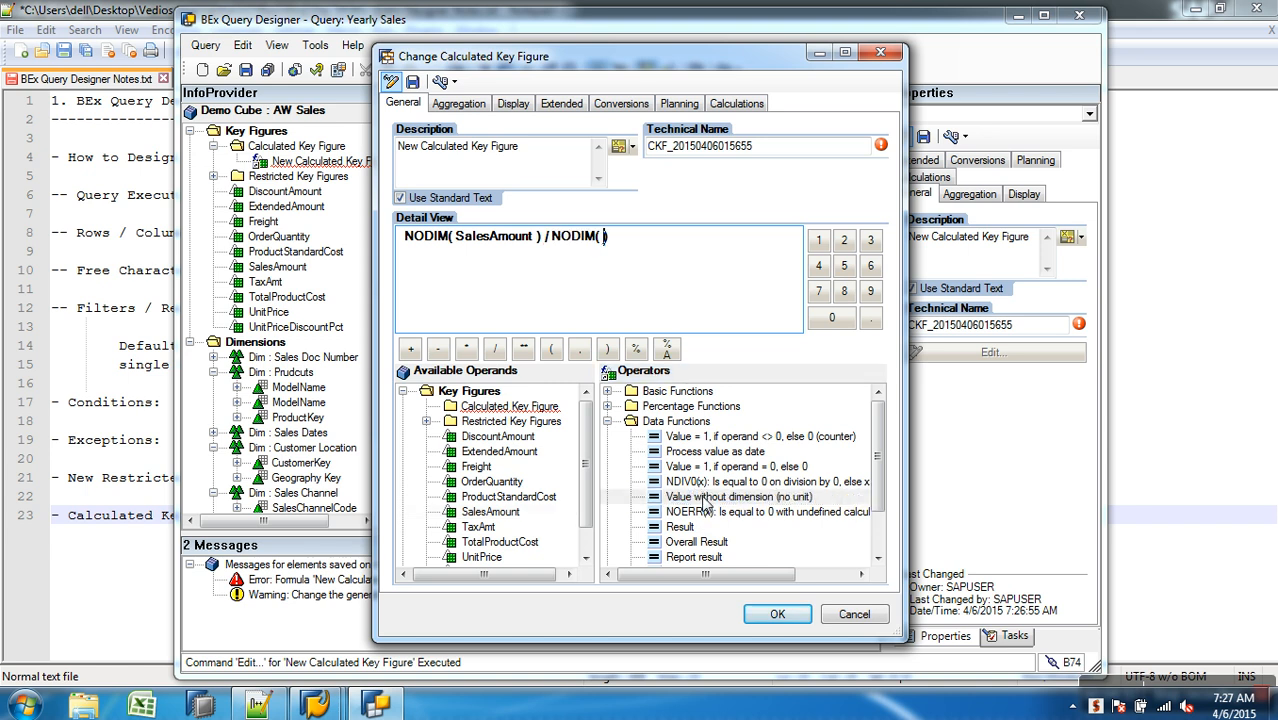
double_click(492, 482)
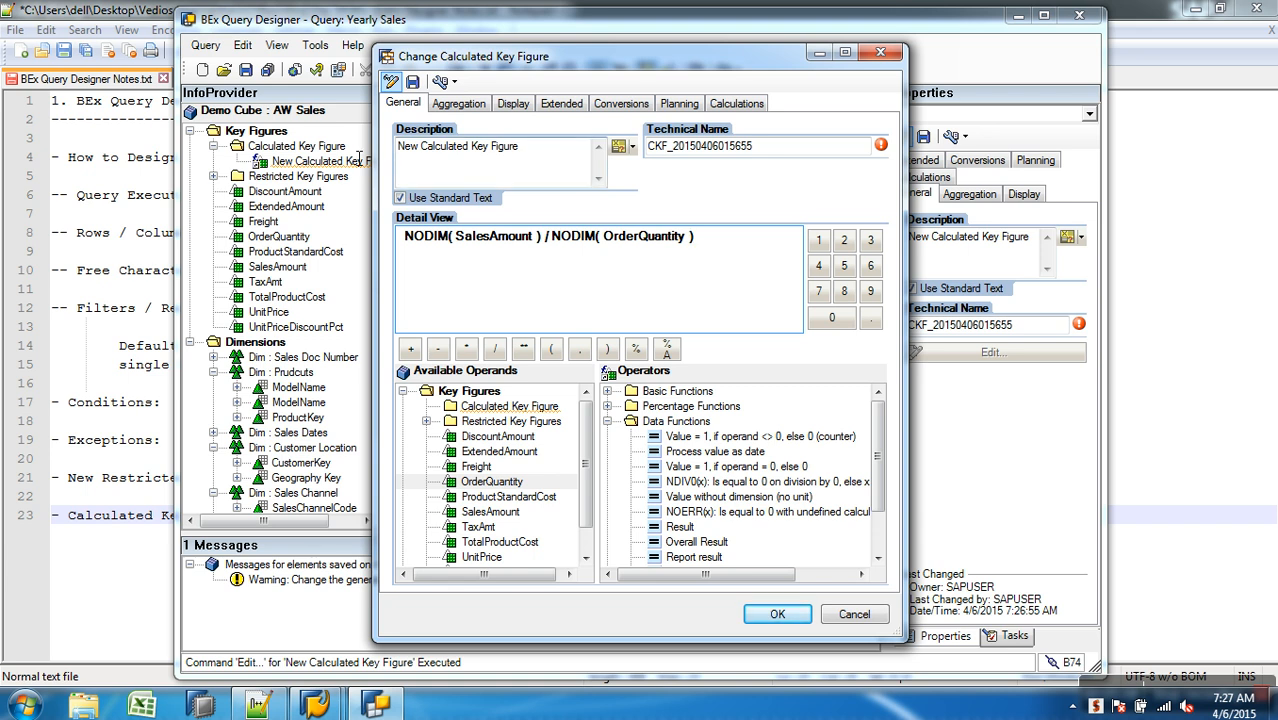
Give the calculated key figure the description ASP and technical name ZCKF_Q005, and save it.
triple_click(531, 160)
text(ASP)
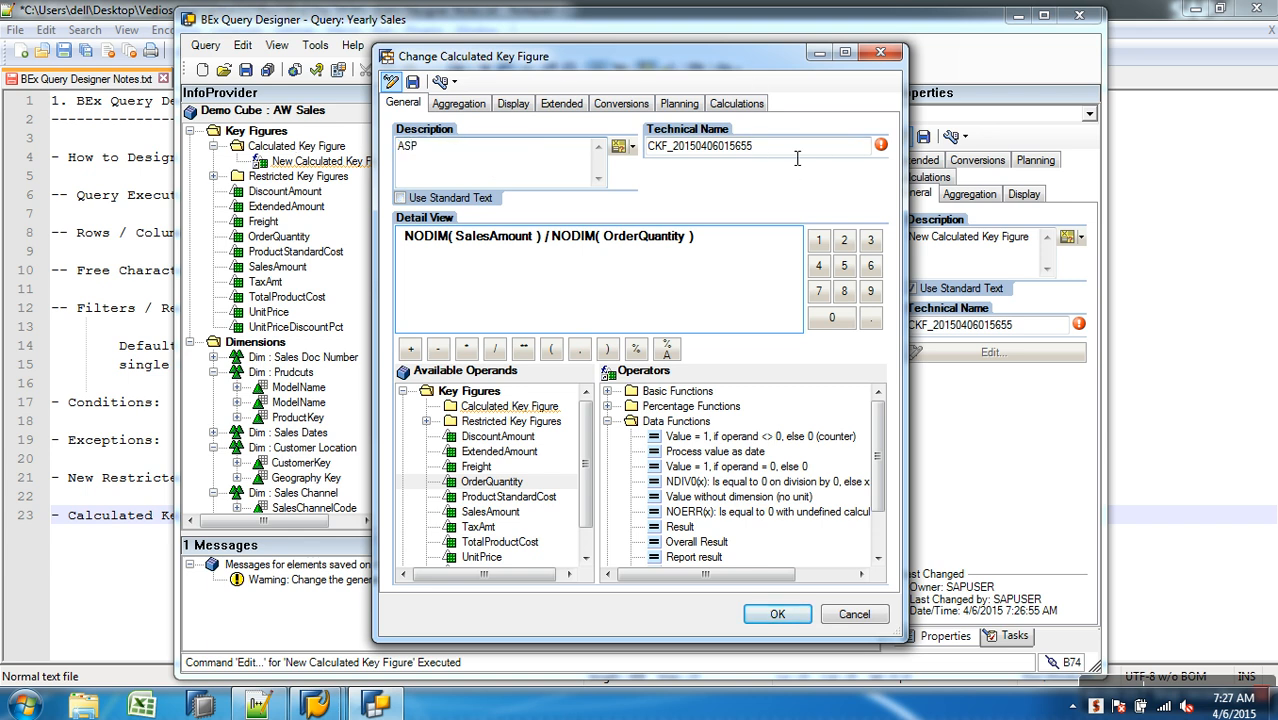
drag(790, 148, 615, 142)
text(Z)
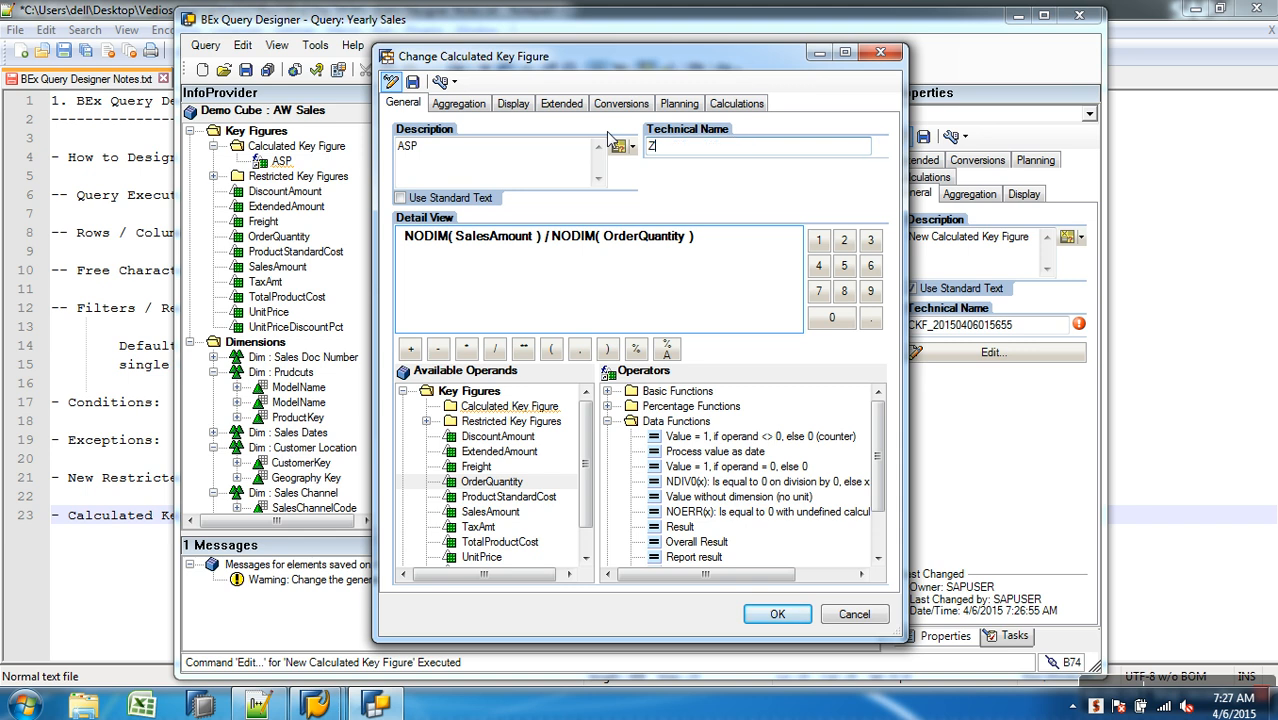
text(CKF_Q005)
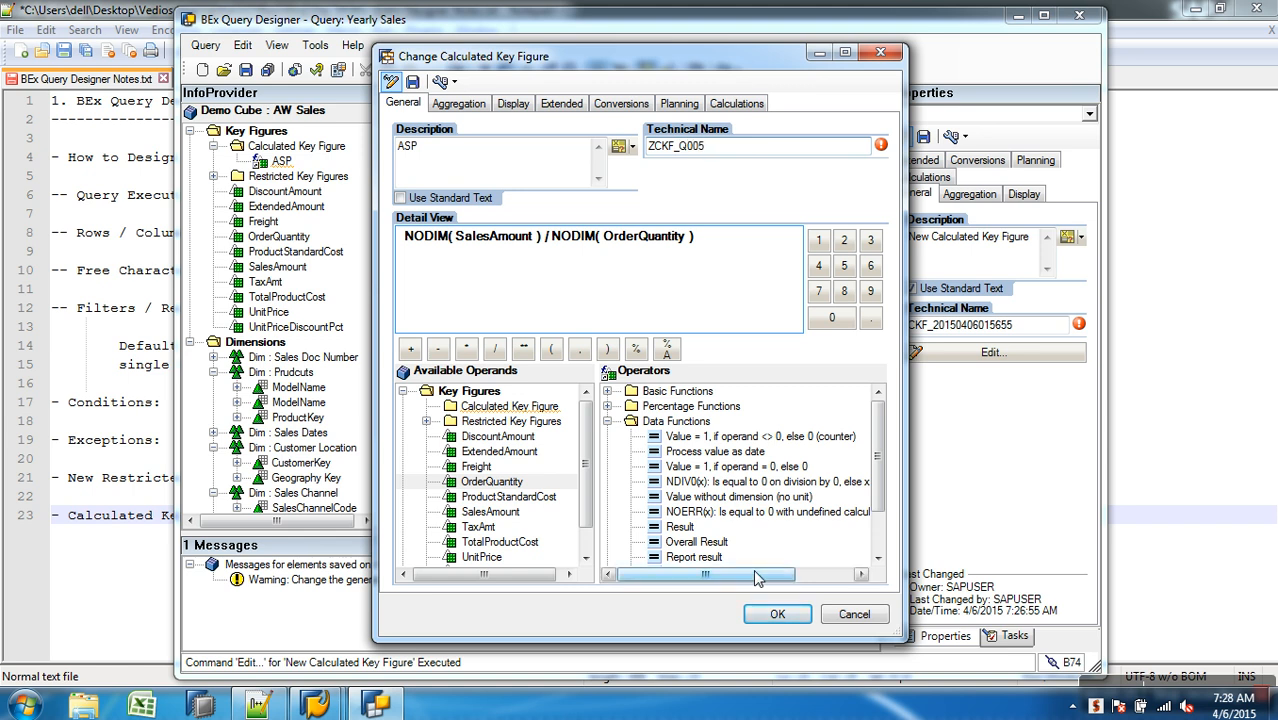
click(412, 81)
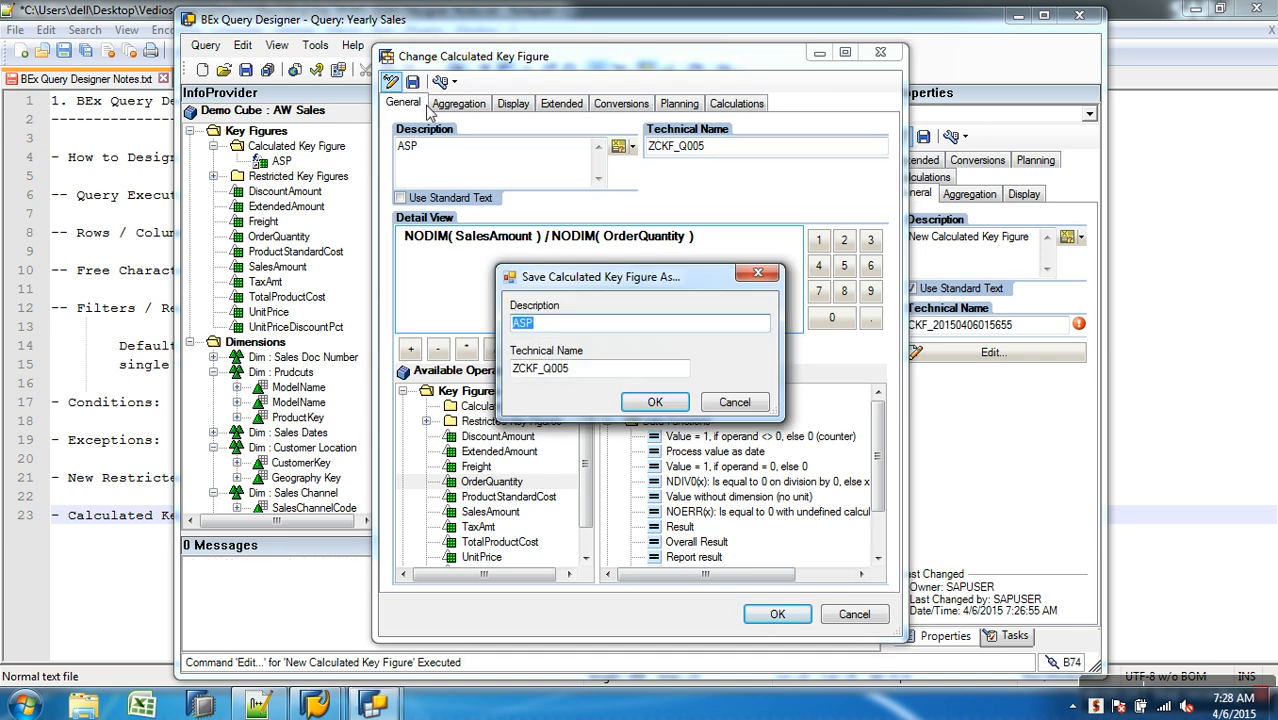
click(654, 402)
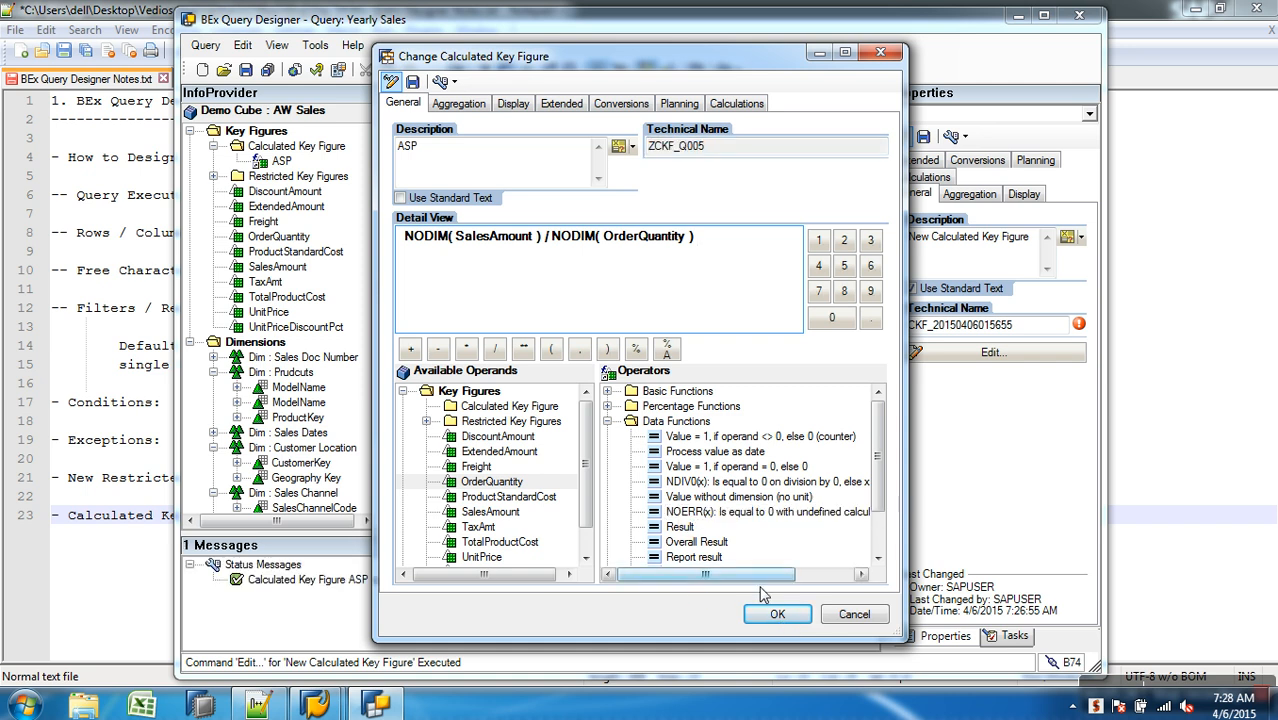
click(774, 615)
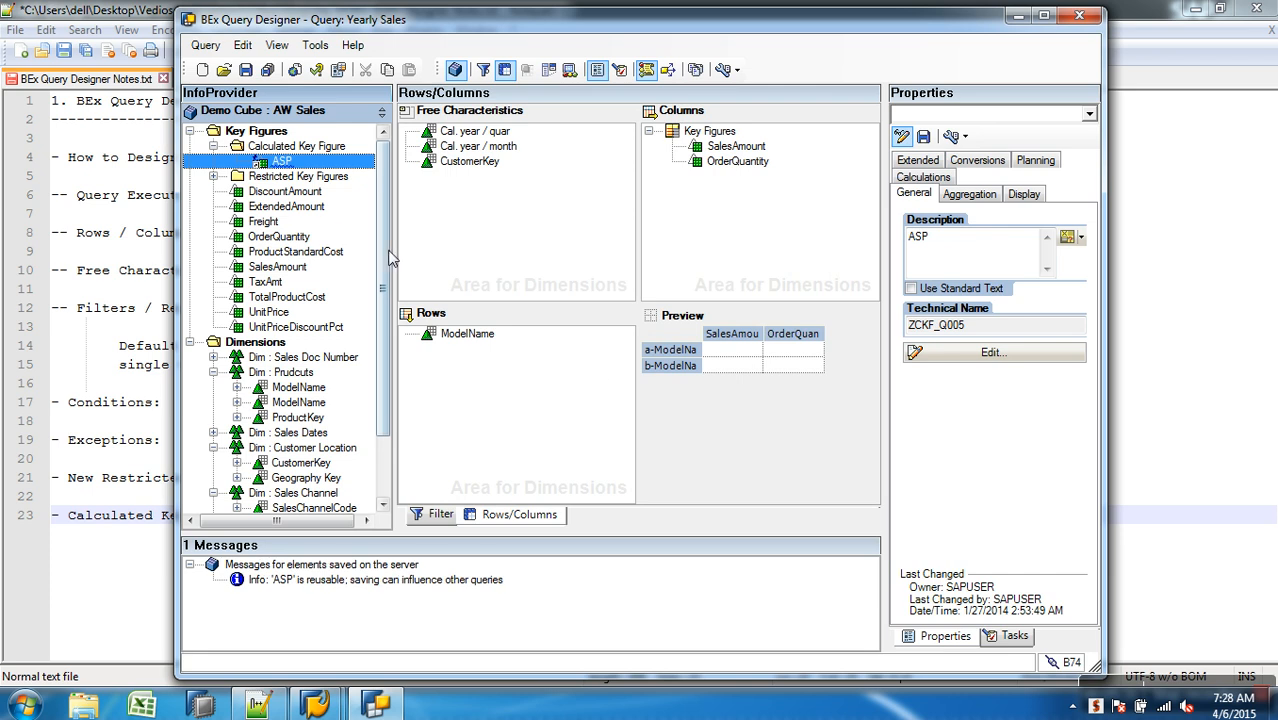
Add the ASP calculated key figure to the columns below OrderQuantity and save the query.
drag(285, 163, 728, 192)
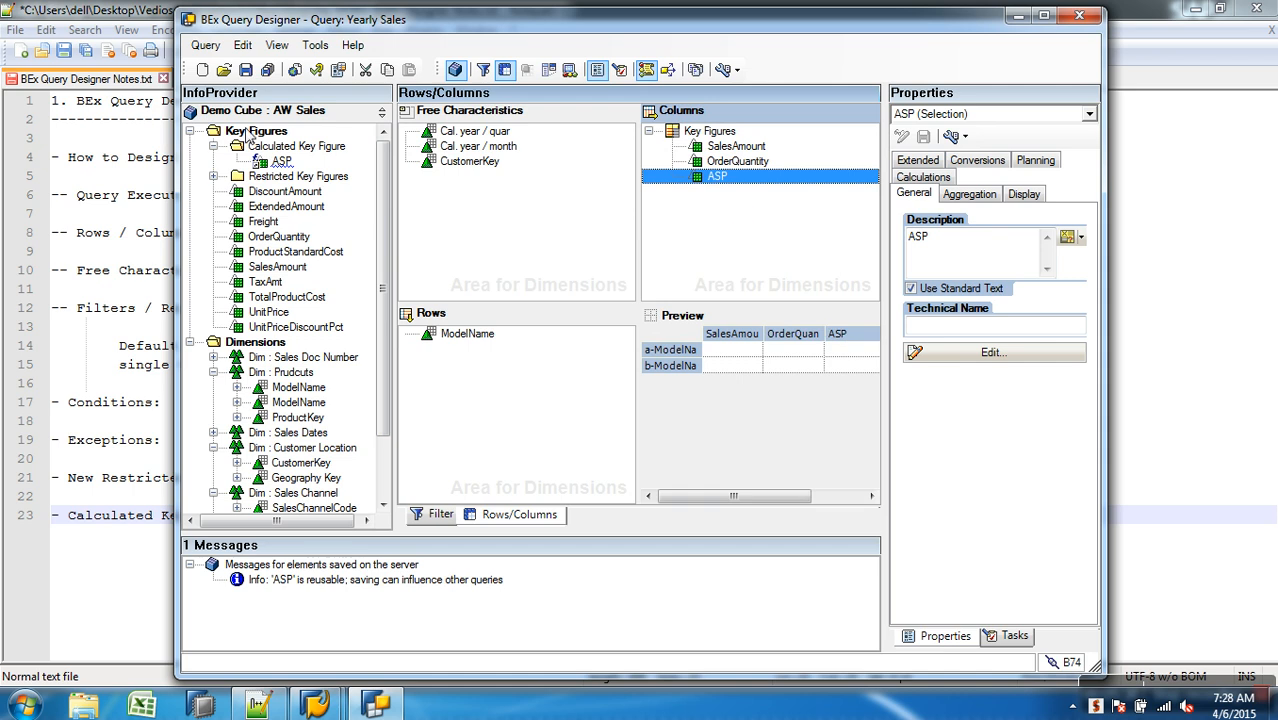
click(245, 70)
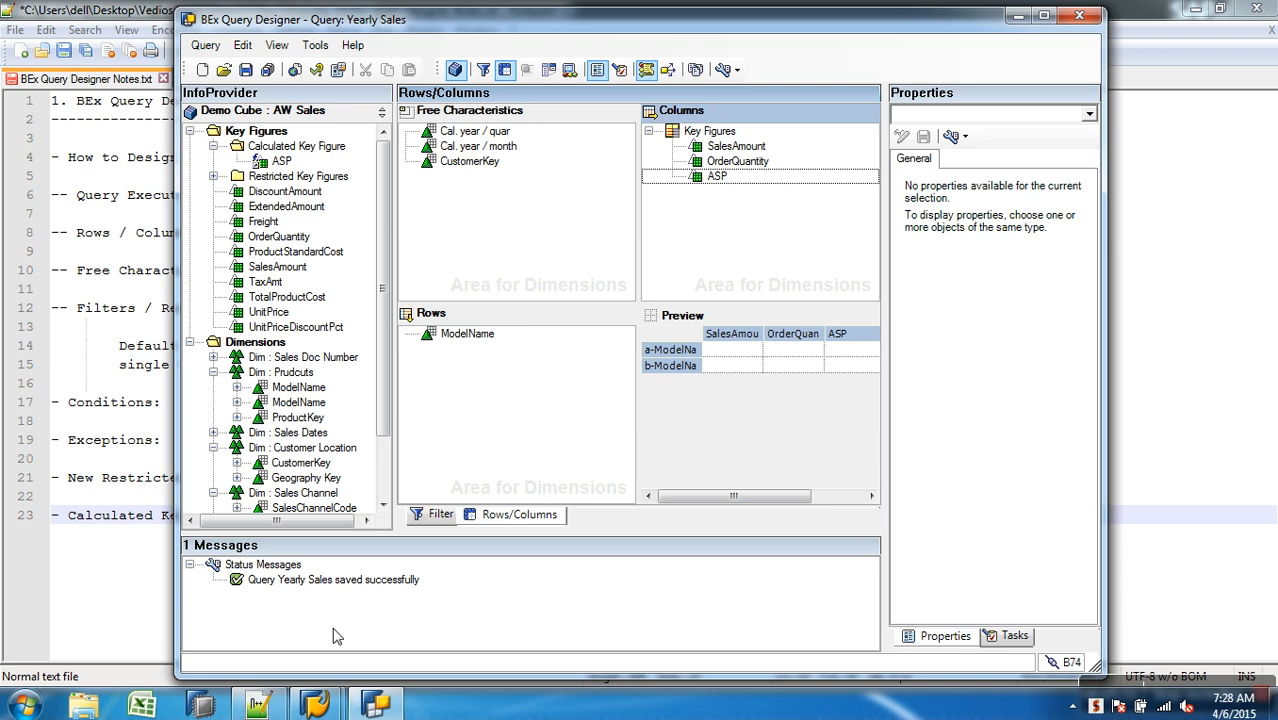
Switch to the SAP Easy Access window and open the Query Monitor with transaction RSRT.
mouse_move(315, 705)
click(405, 665)
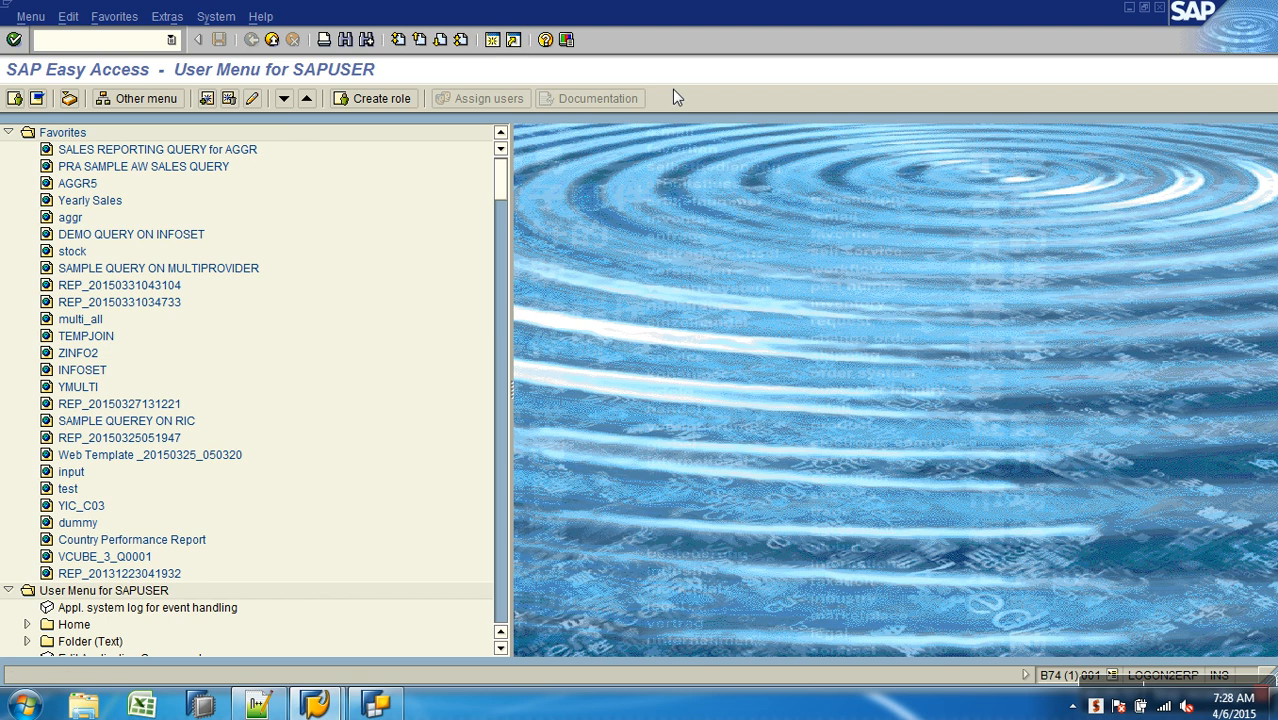
text(RSRT)
key(Return)
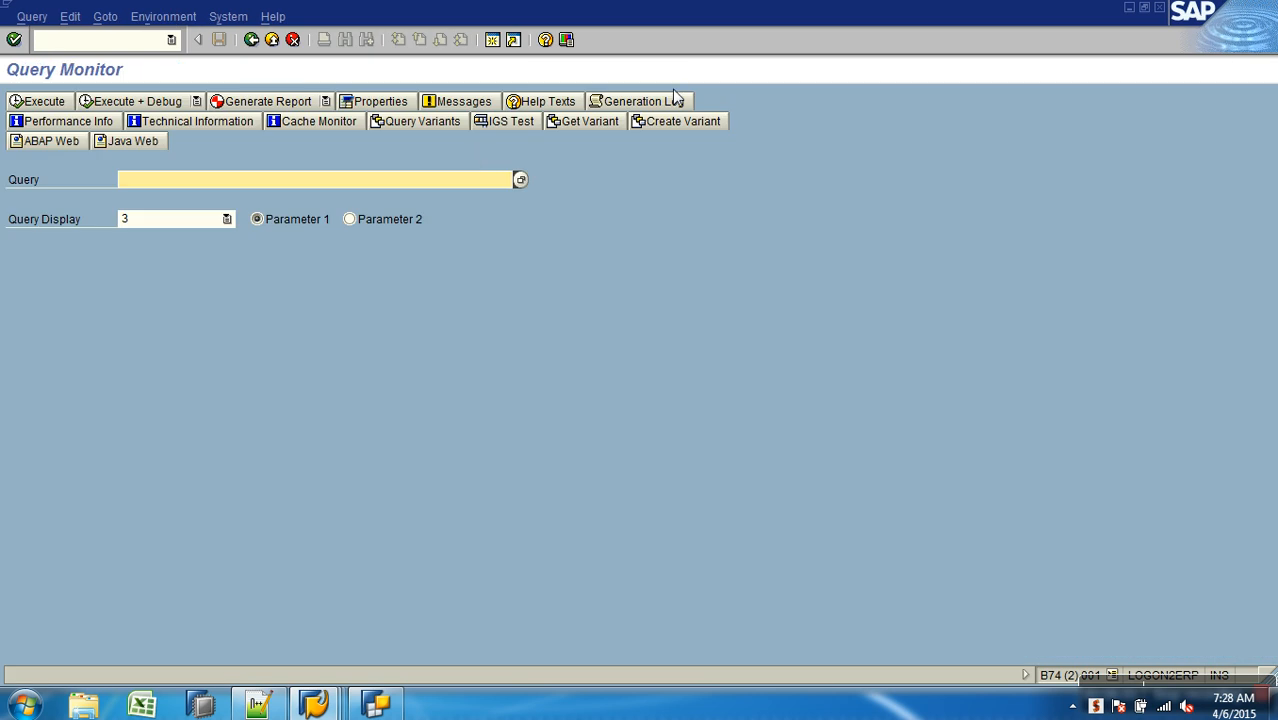
Choose query AWCSALES/AWSALES_B_Q0005, set its query display to HTML, and execute it.
click(430, 180)
click(313, 196)
key(Return)
click(170, 219)
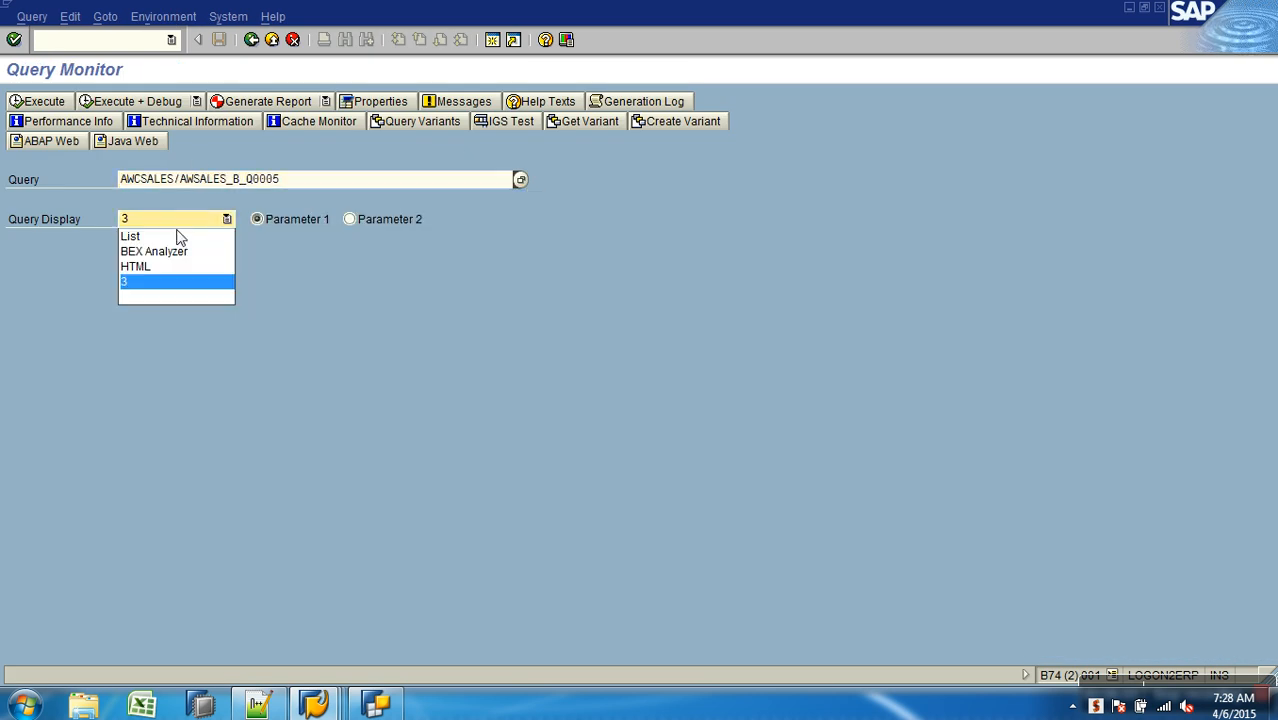
click(160, 266)
click(58, 104)
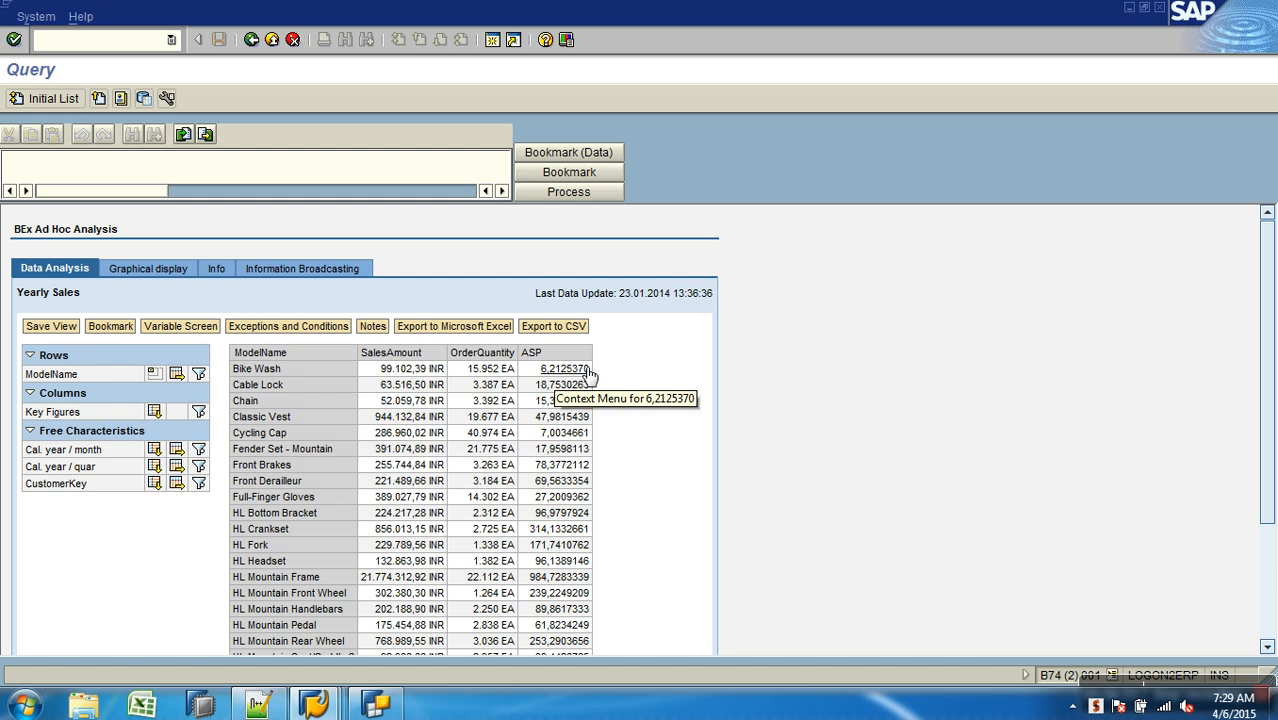
Switch to BEx Query Designer, set the number of decimal places for ASP in the columns to 0,00, and save the query.
click(378, 706)
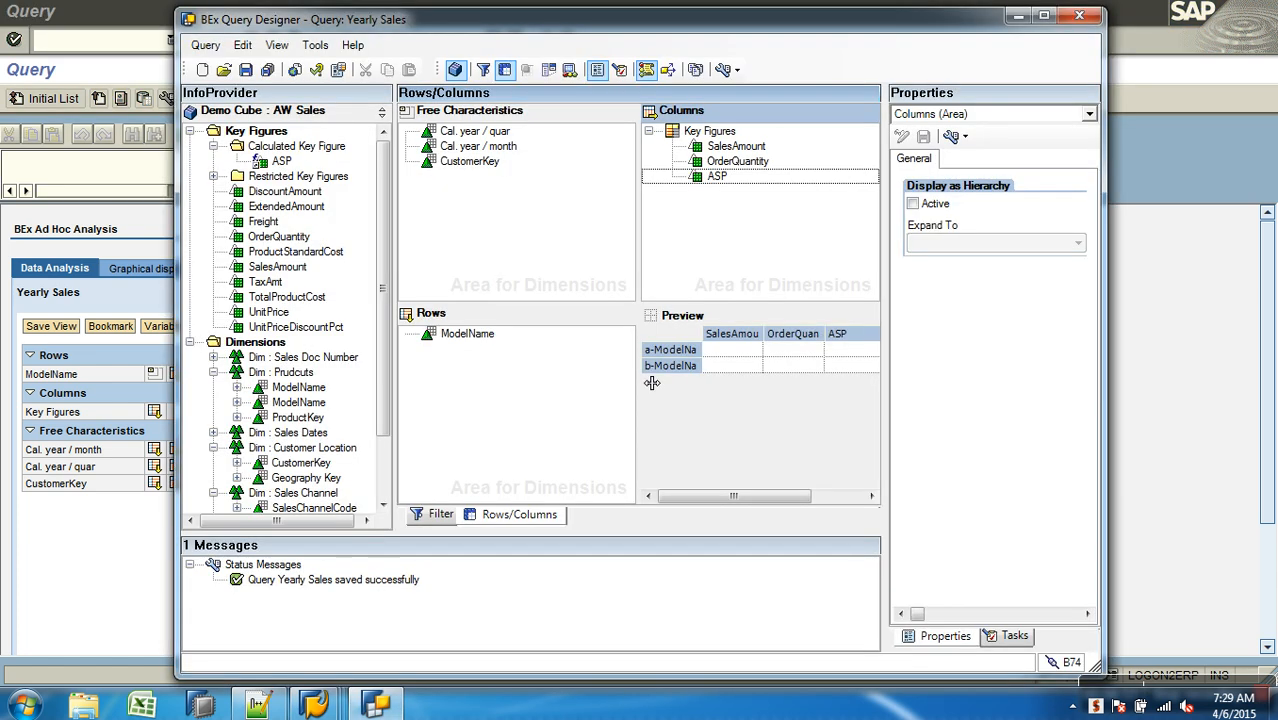
click(718, 178)
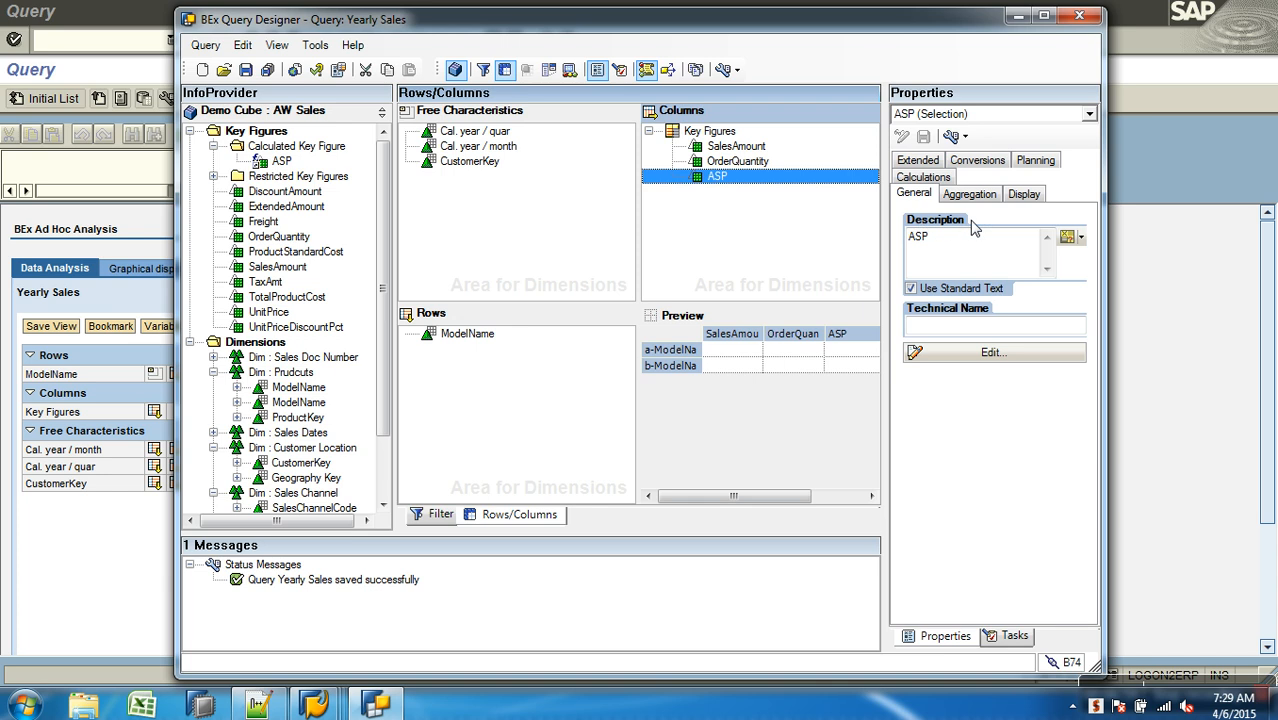
click(1023, 195)
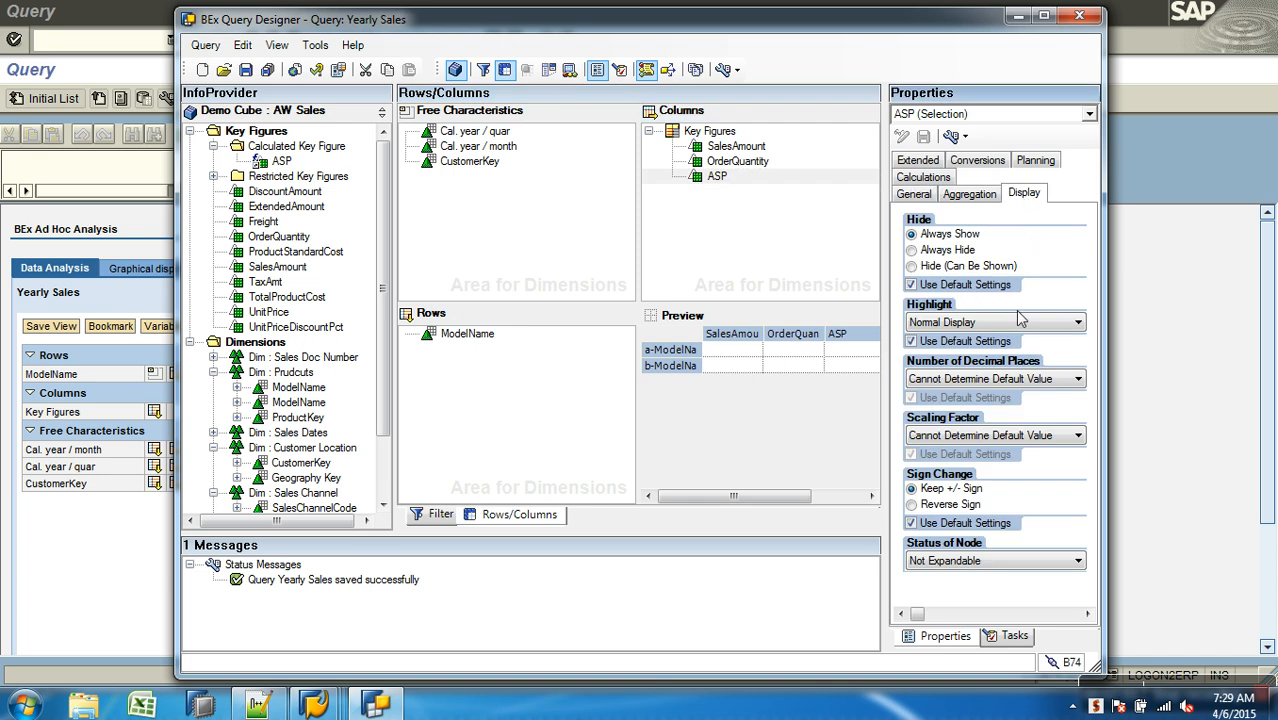
click(1005, 384)
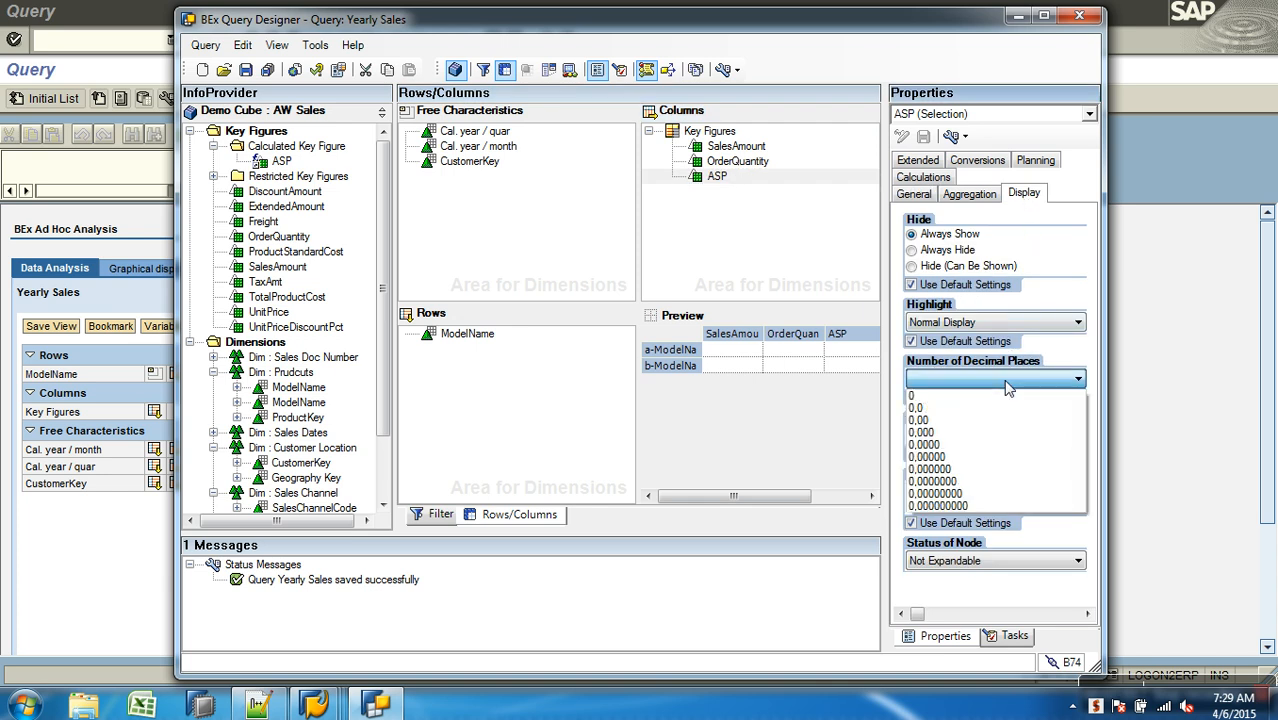
click(936, 421)
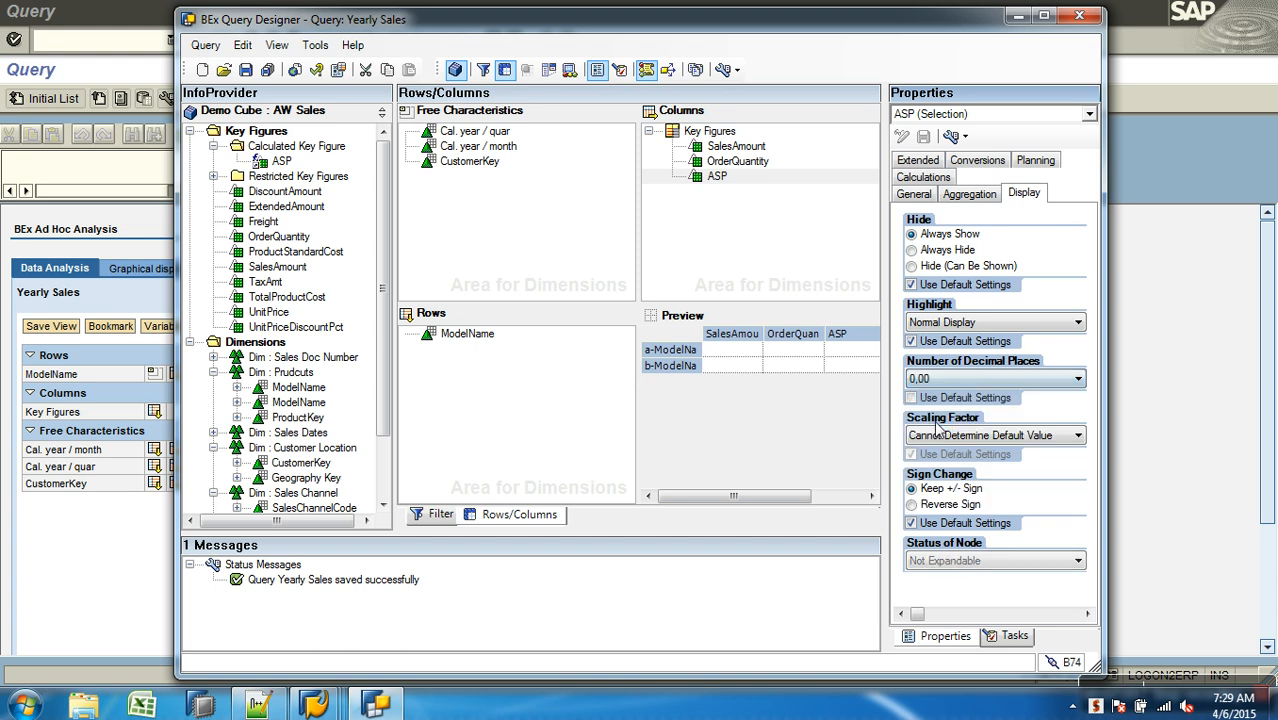
click(245, 70)
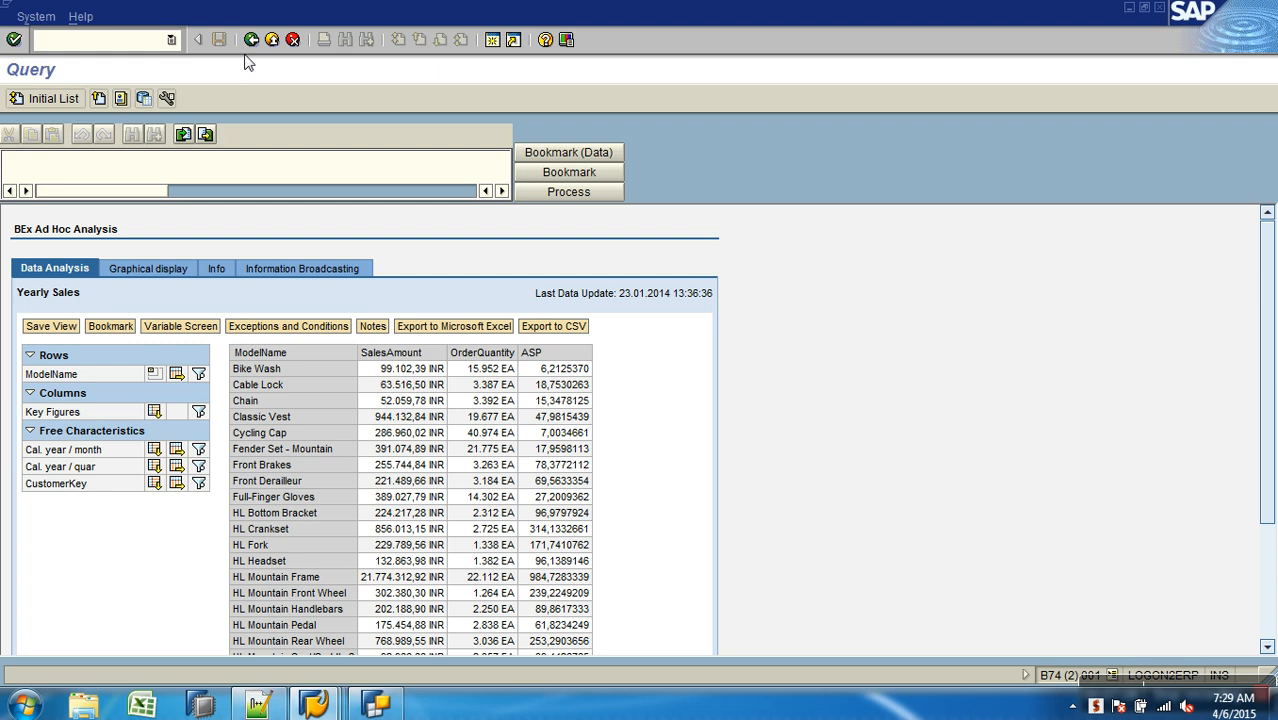
In the SAP window, return to the Query Monitor and execute the Yearly Sales query again.
click(251, 39)
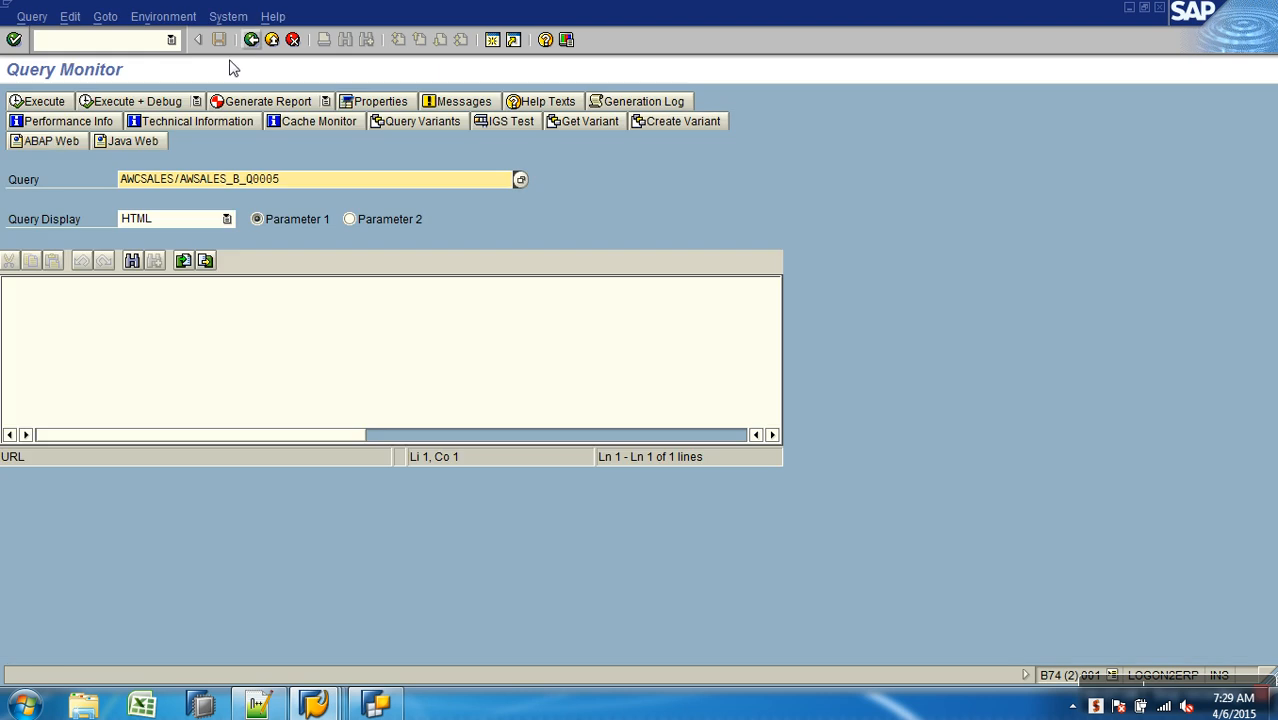
click(44, 101)
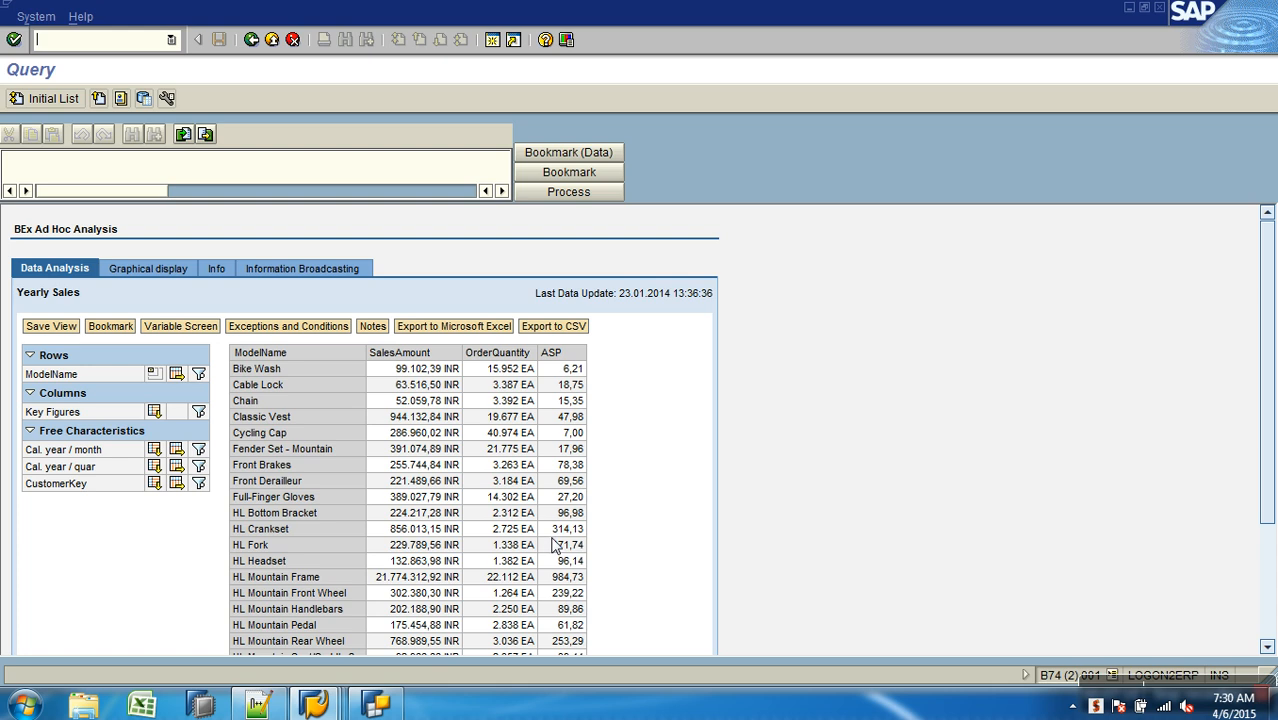
Switch to BEx Query Designer and create a calculated key figure with description ZDUMMY and technical name YCKF_DUMMY.
click(404, 707)
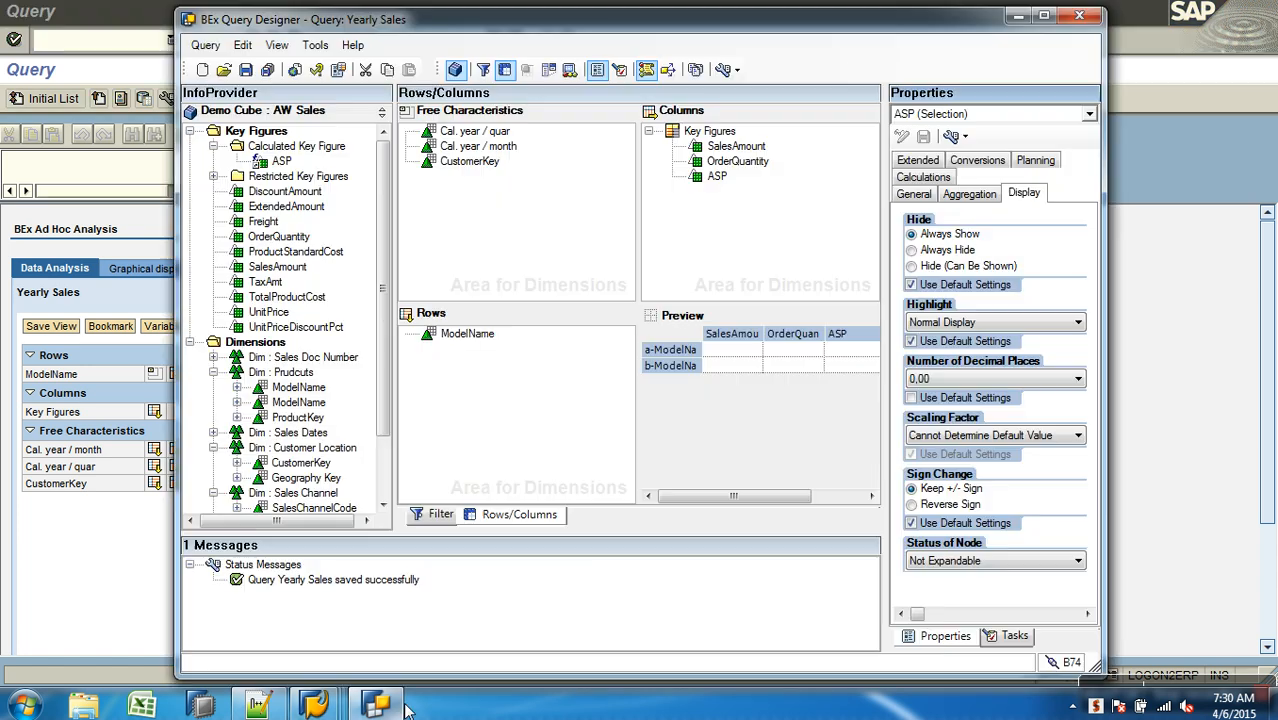
right_click(311, 150)
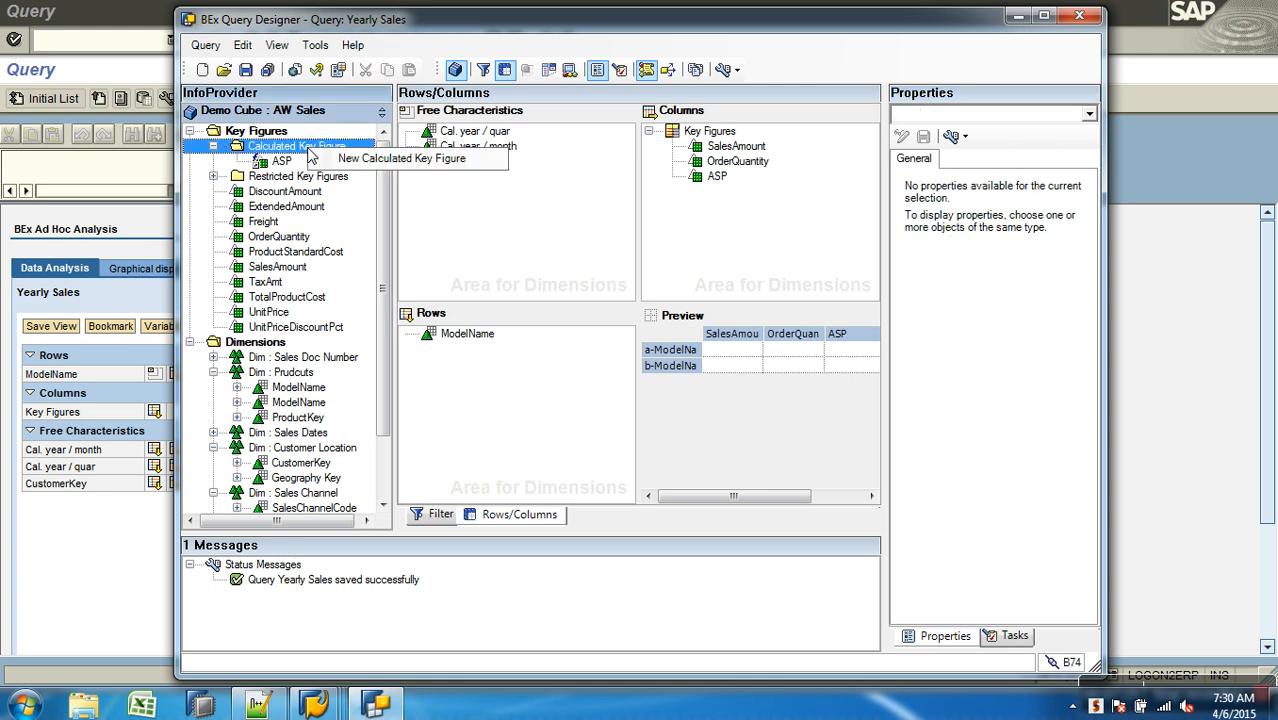
click(401, 159)
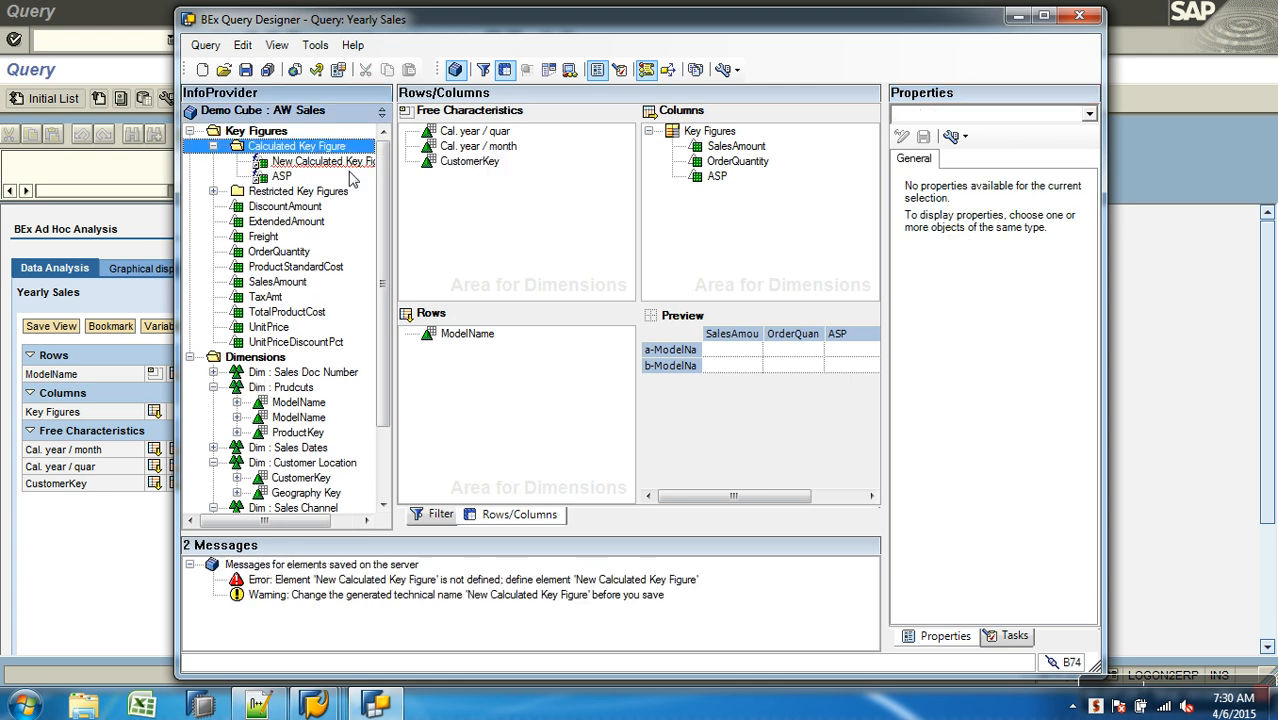
right_click(340, 161)
click(356, 174)
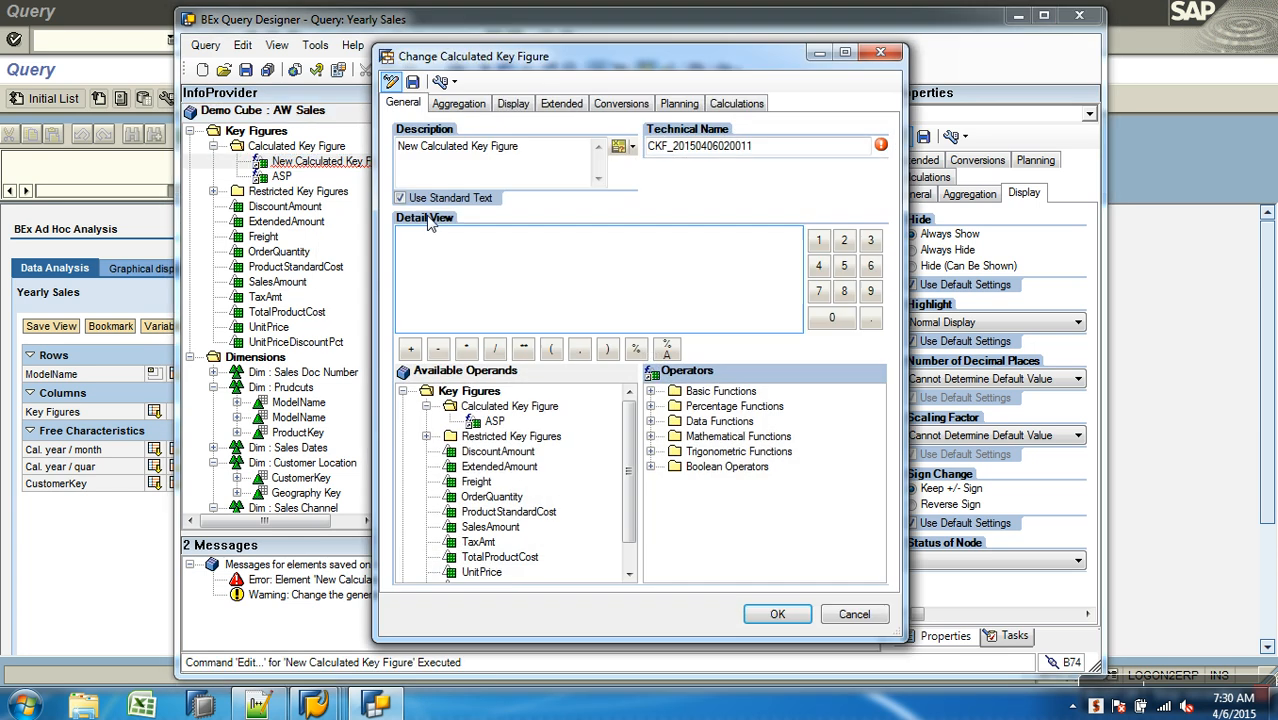
text(ZDUMMY)
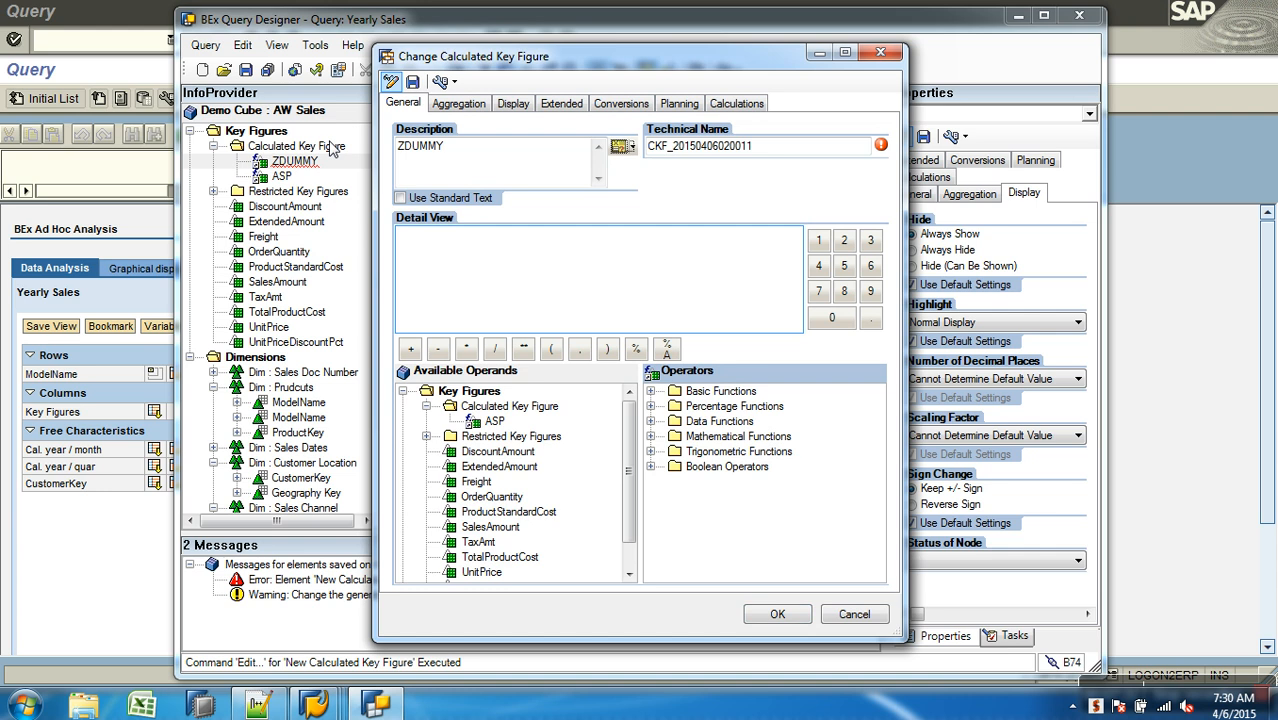
key(Tab)
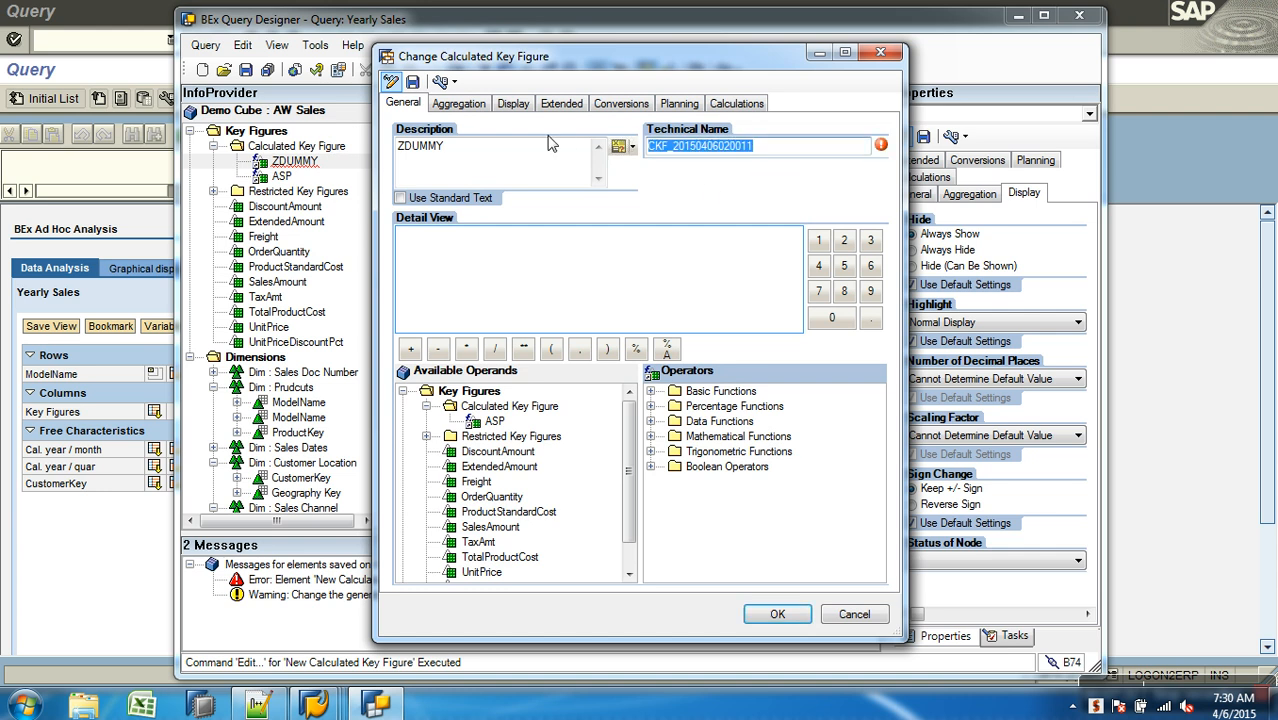
text(YCKF_DUMMY)
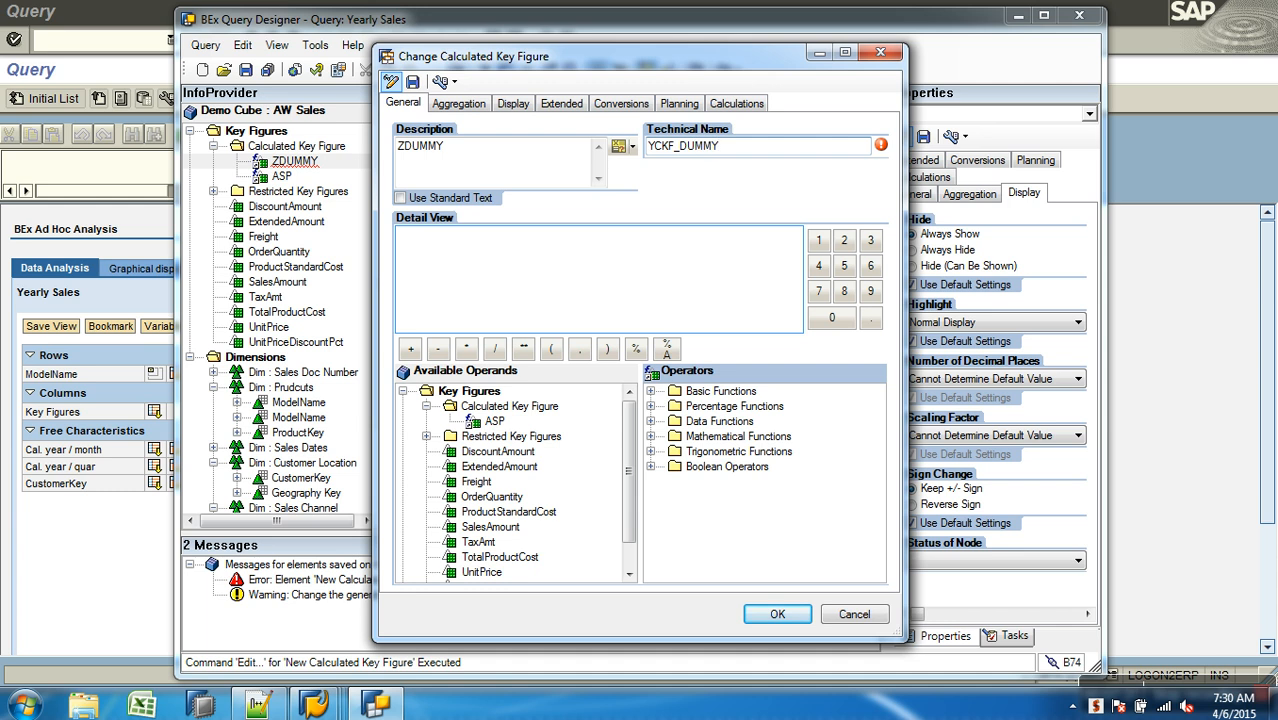
click(572, 274)
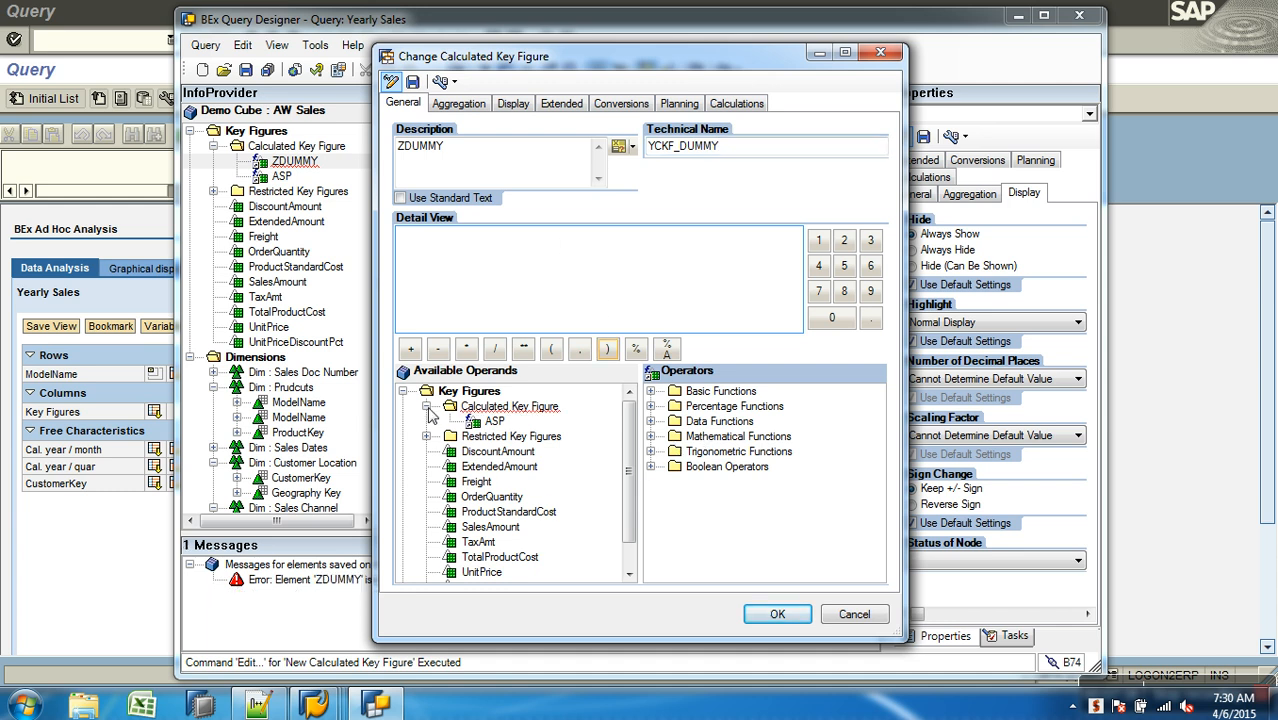
Review the available operands and the basic functions, and show technical names alongside the descriptions.
click(494, 424)
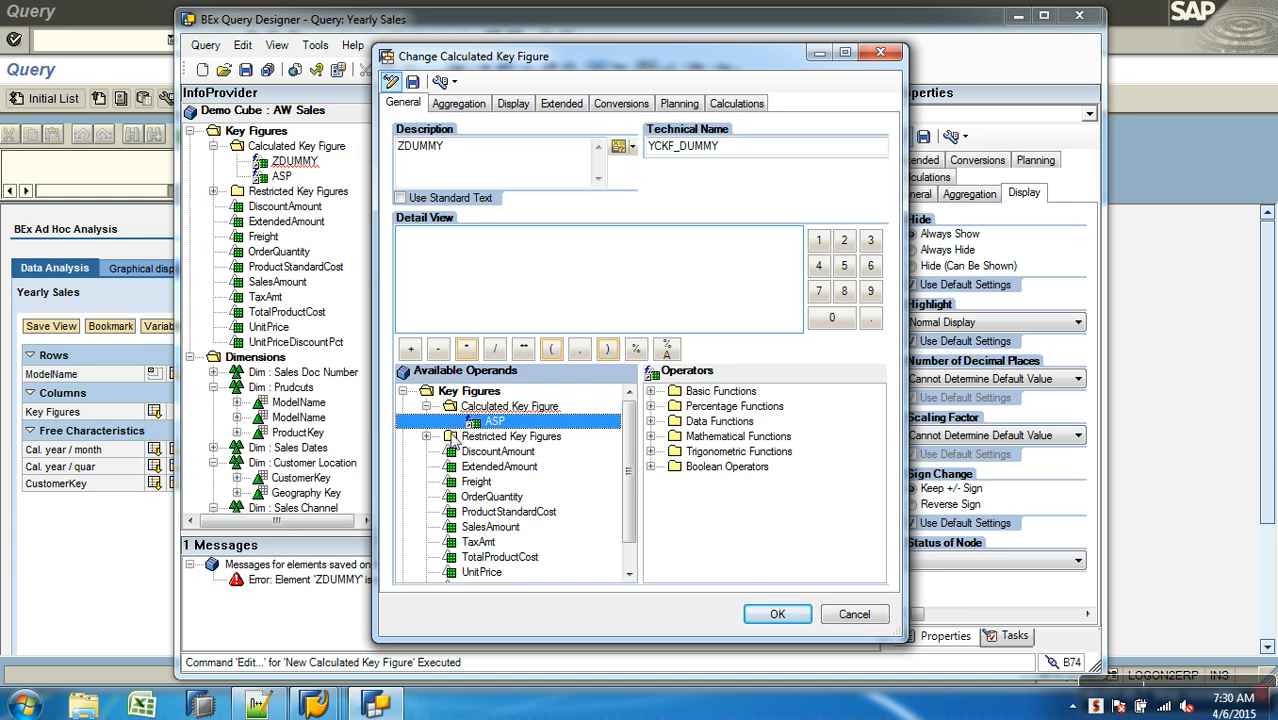
click(428, 438)
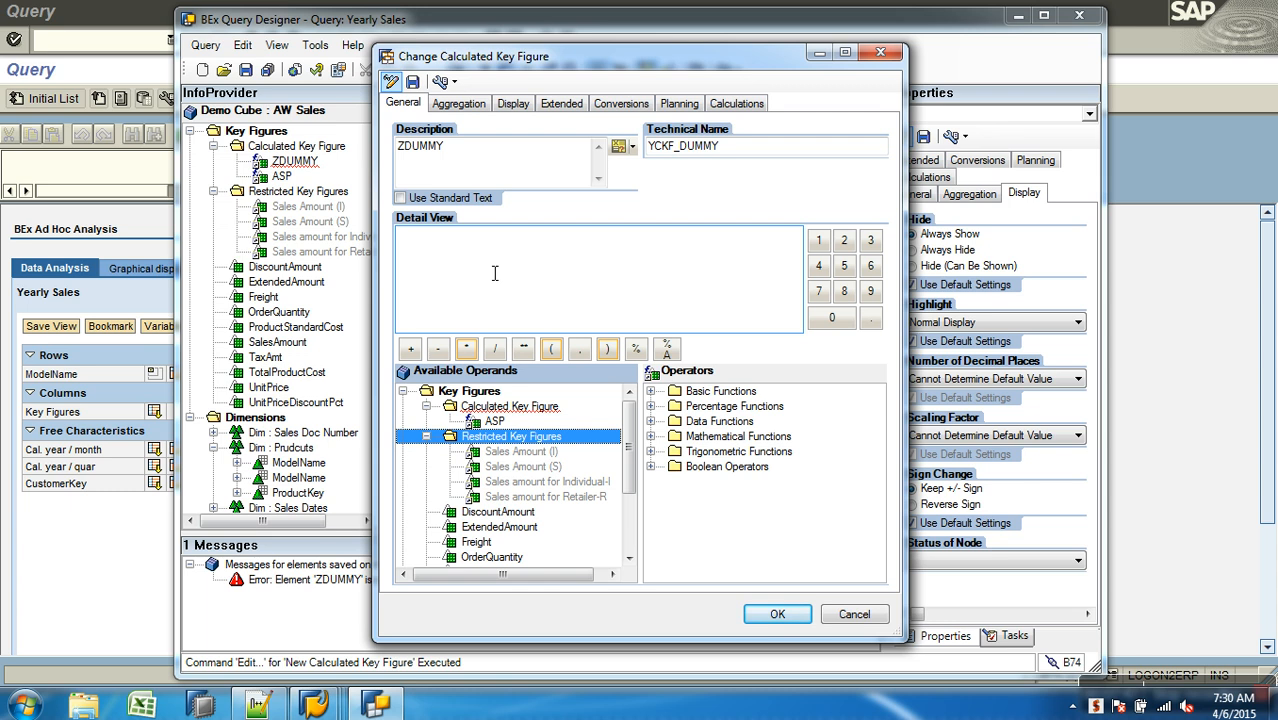
click(427, 438)
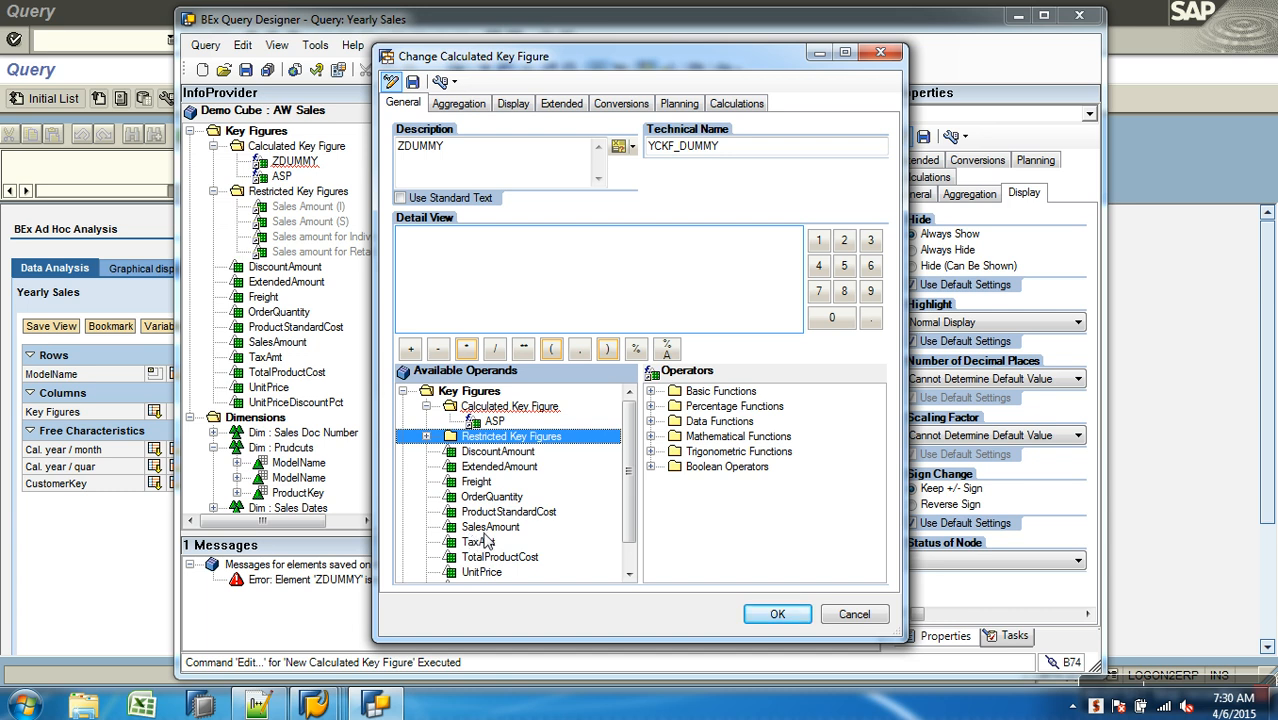
click(652, 393)
click(720, 410)
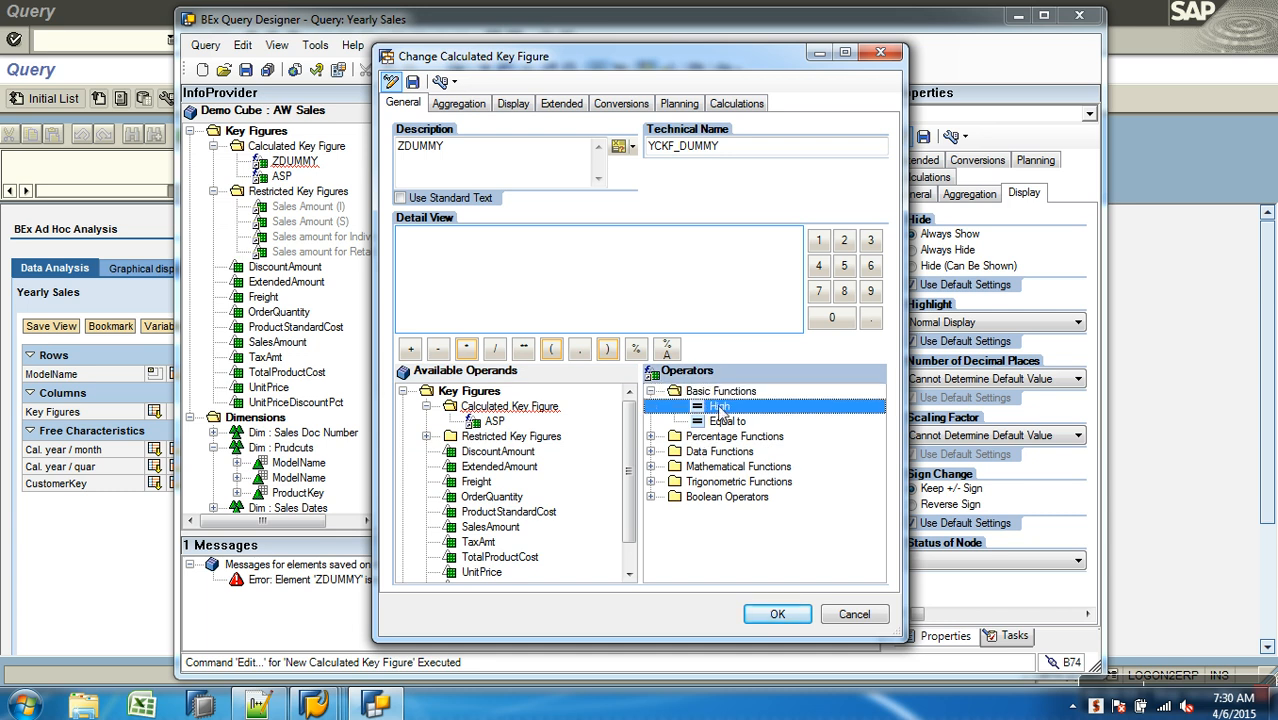
click(728, 421)
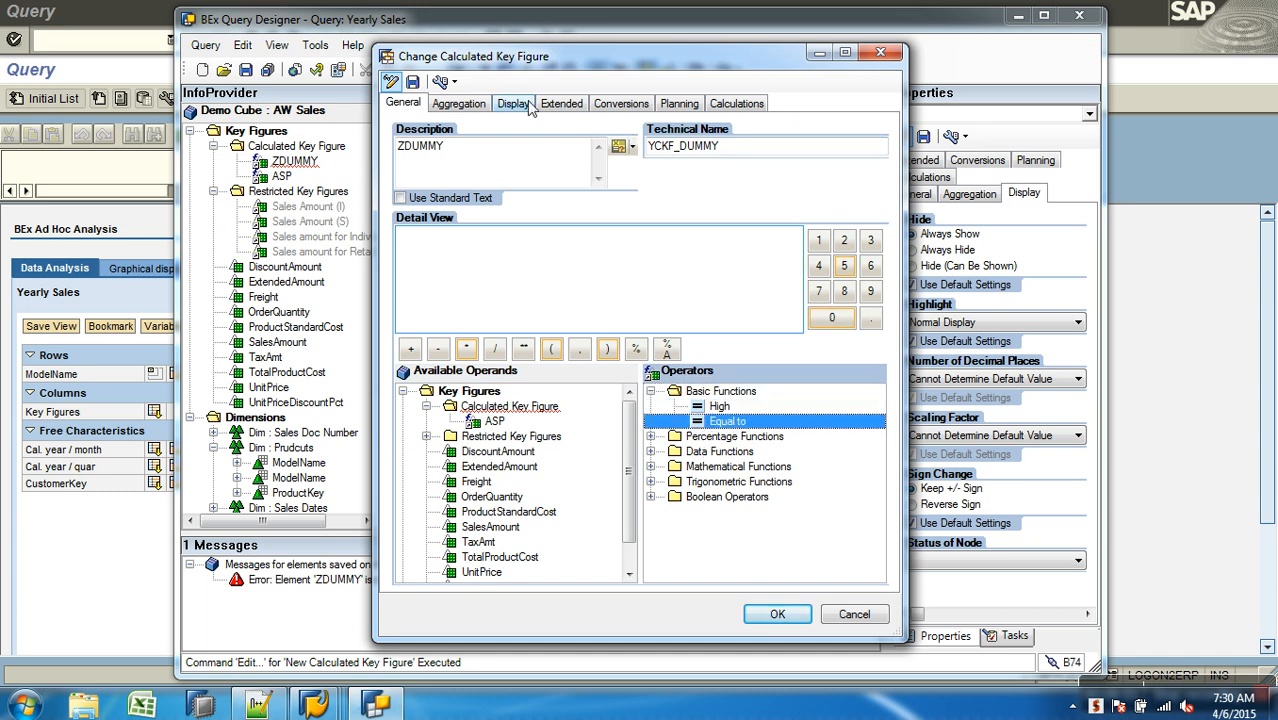
click(440, 84)
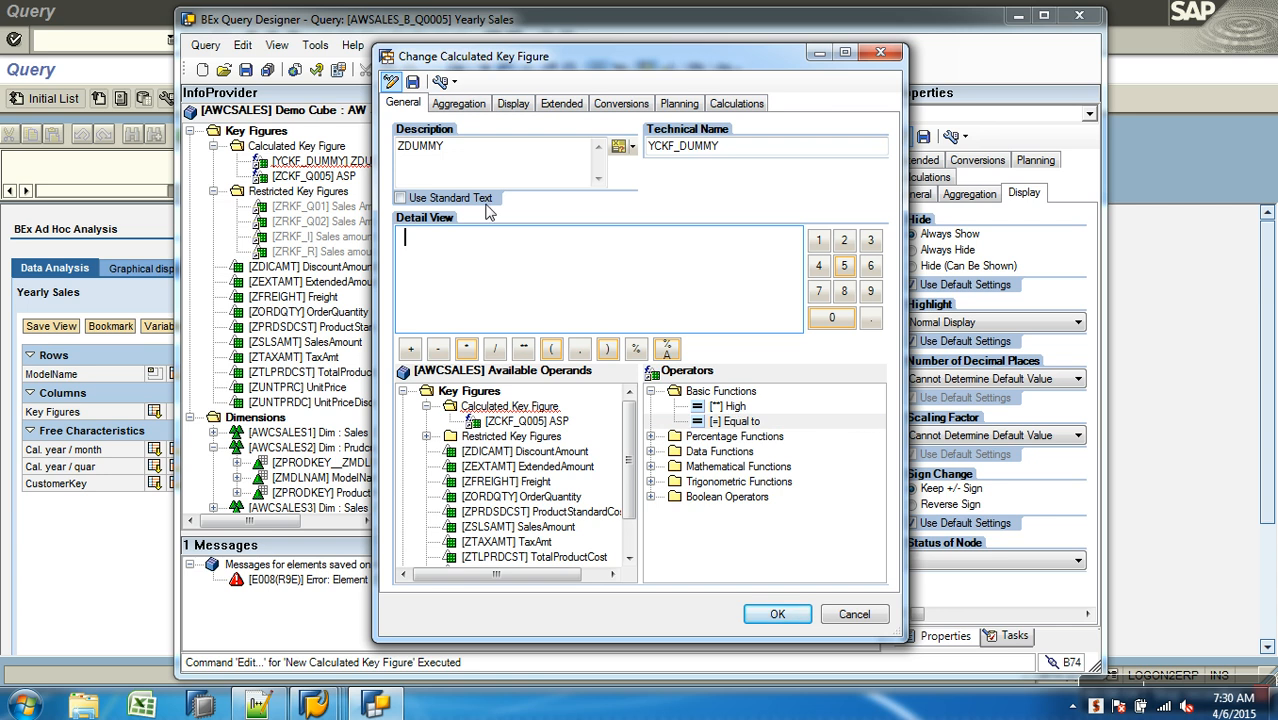
Define the ZDUMMY formula as 2 ** 4 using the High basic function, and save the calculated key figure.
click(733, 409)
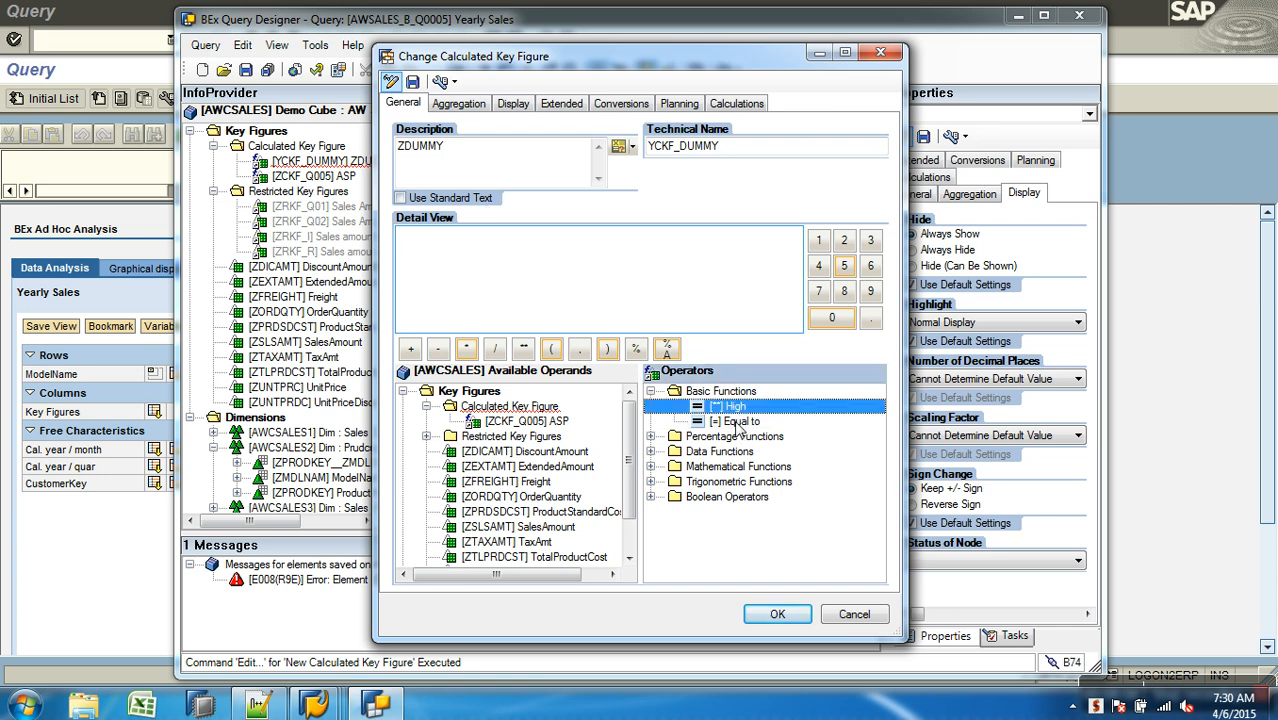
click(843, 240)
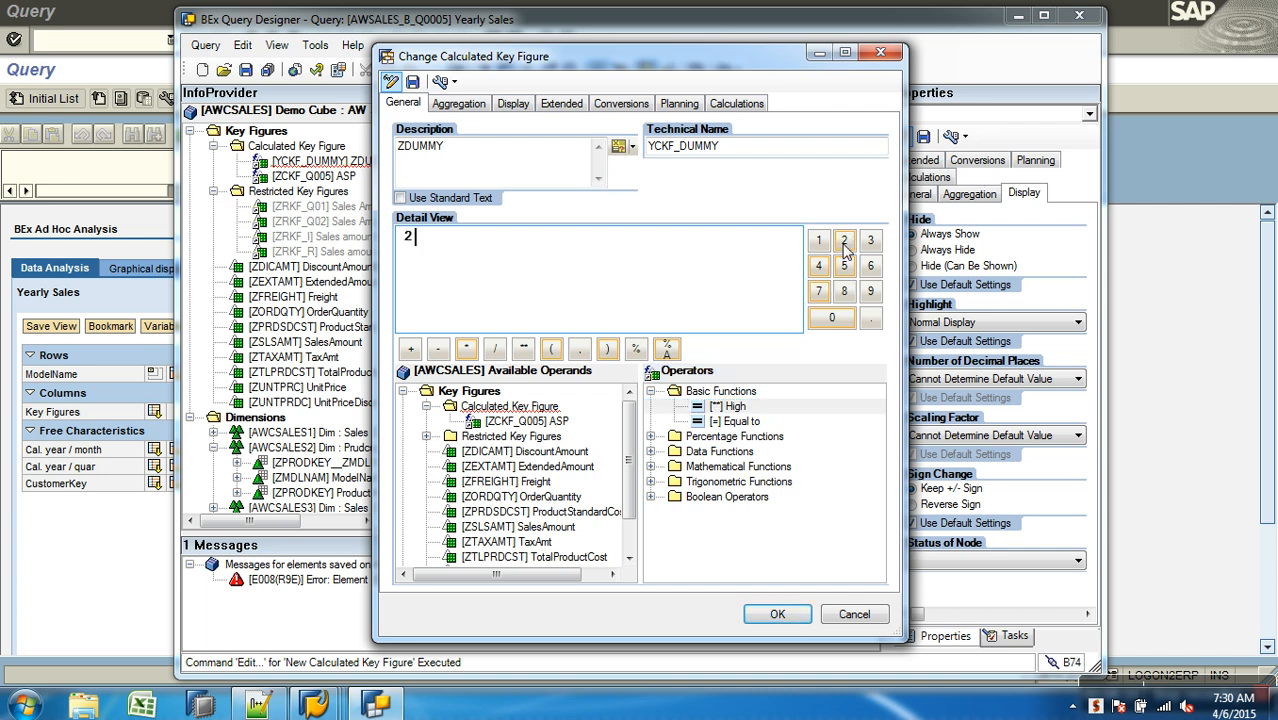
double_click(740, 406)
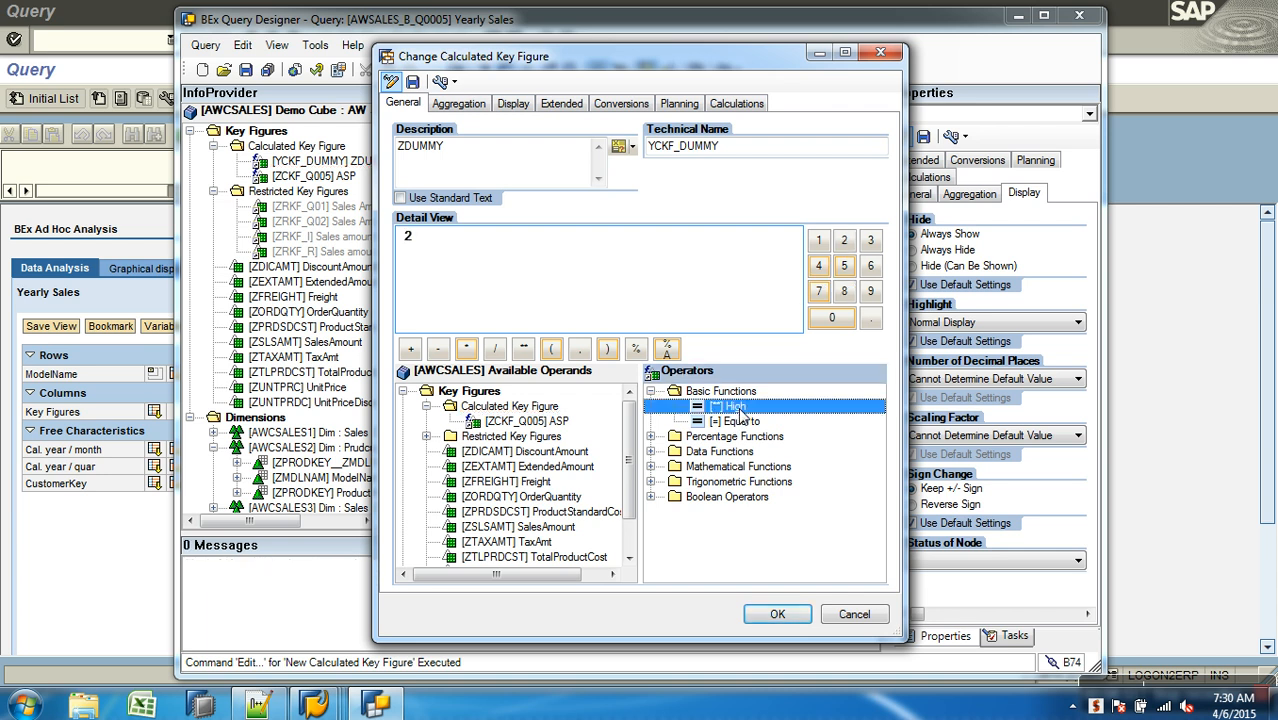
click(819, 266)
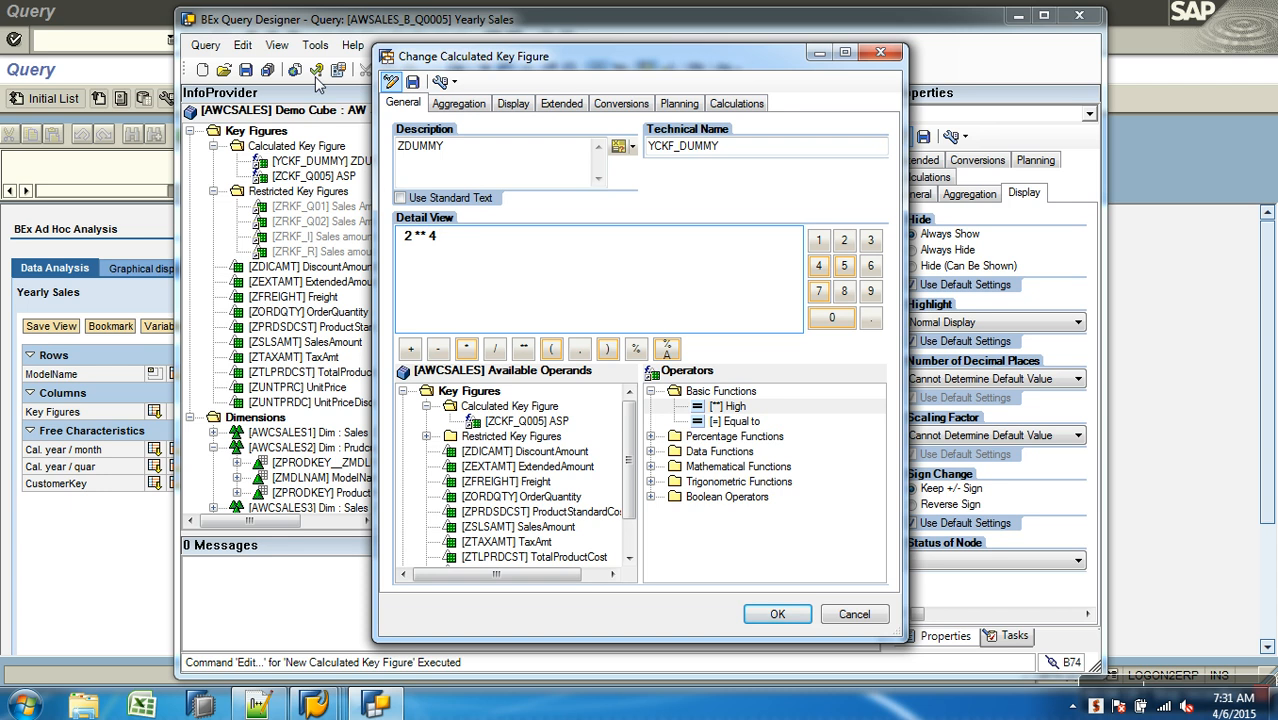
click(412, 81)
click(657, 404)
click(776, 614)
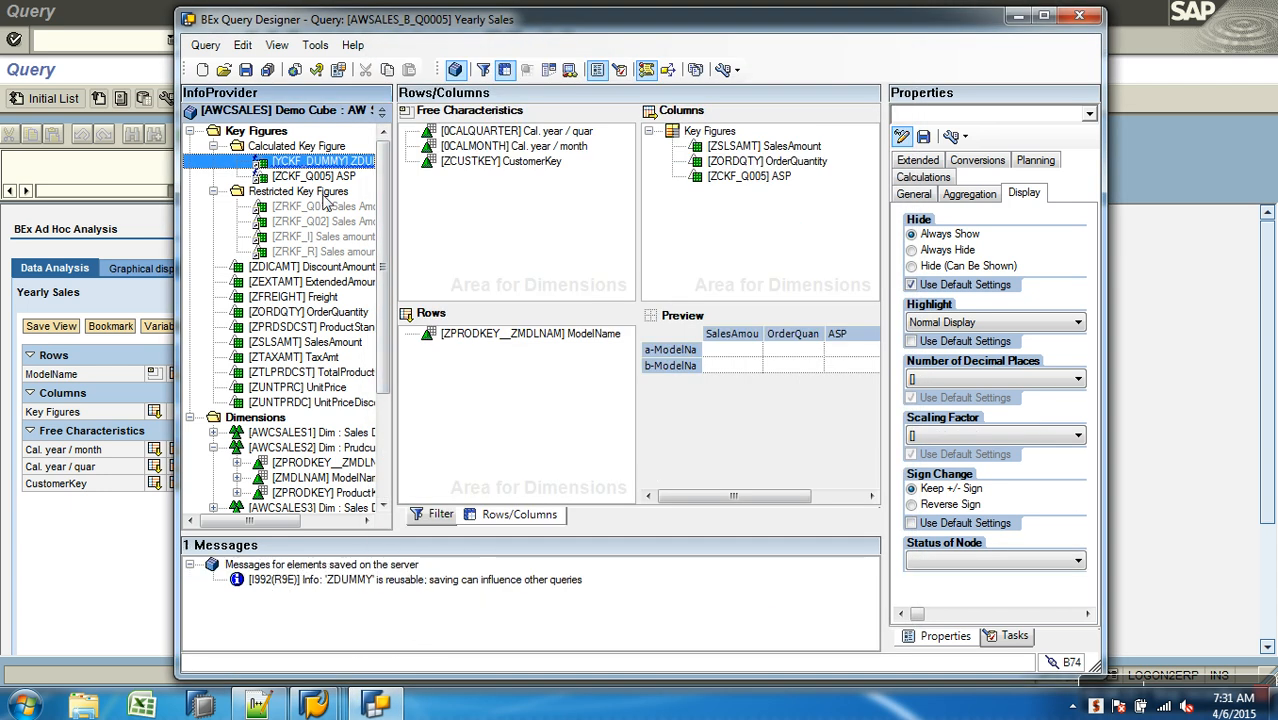
Add ZDUMMY to the query columns, save the query, and execute it in the SAP Query Monitor.
drag(300, 161, 728, 194)
click(268, 70)
click(858, 502)
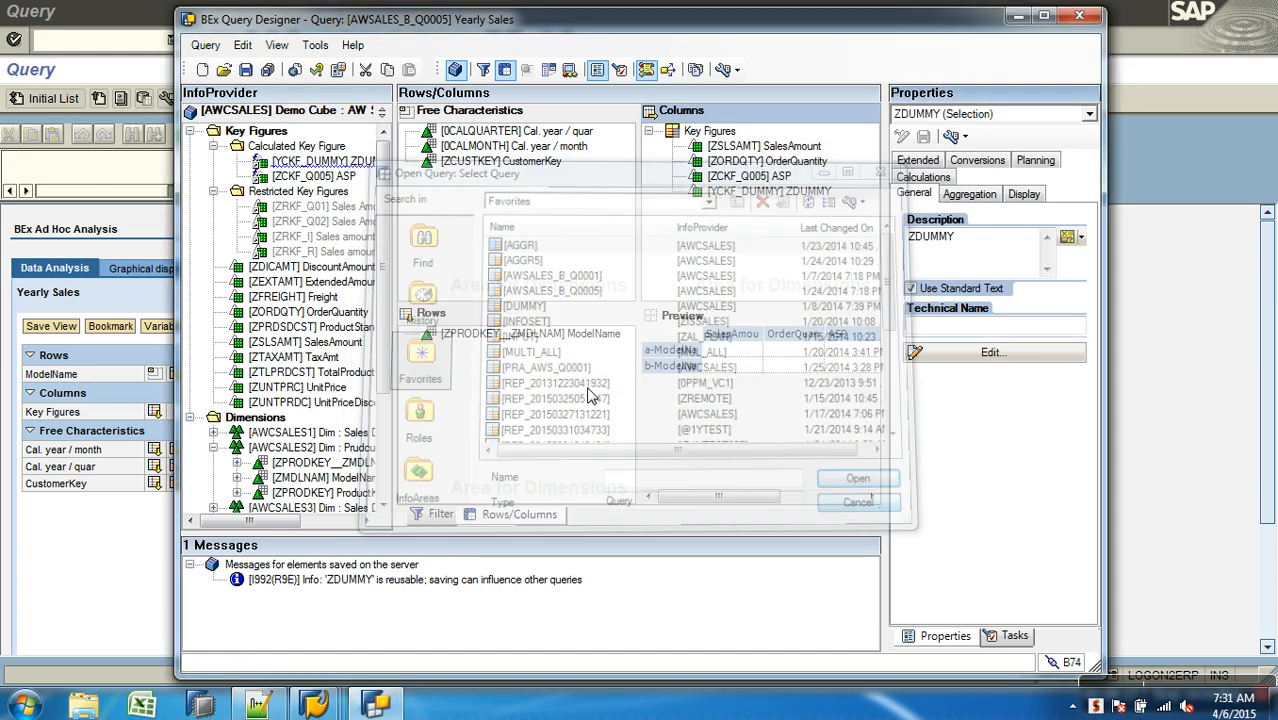
click(245, 70)
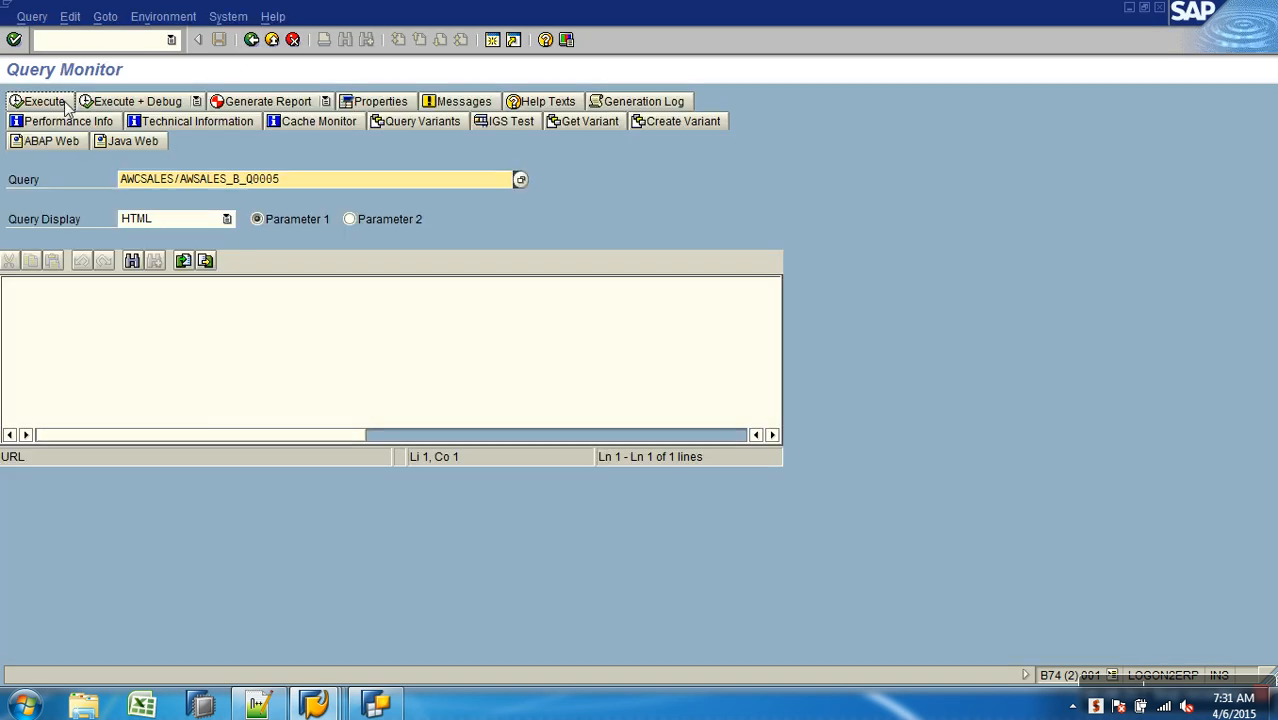
click(60, 103)
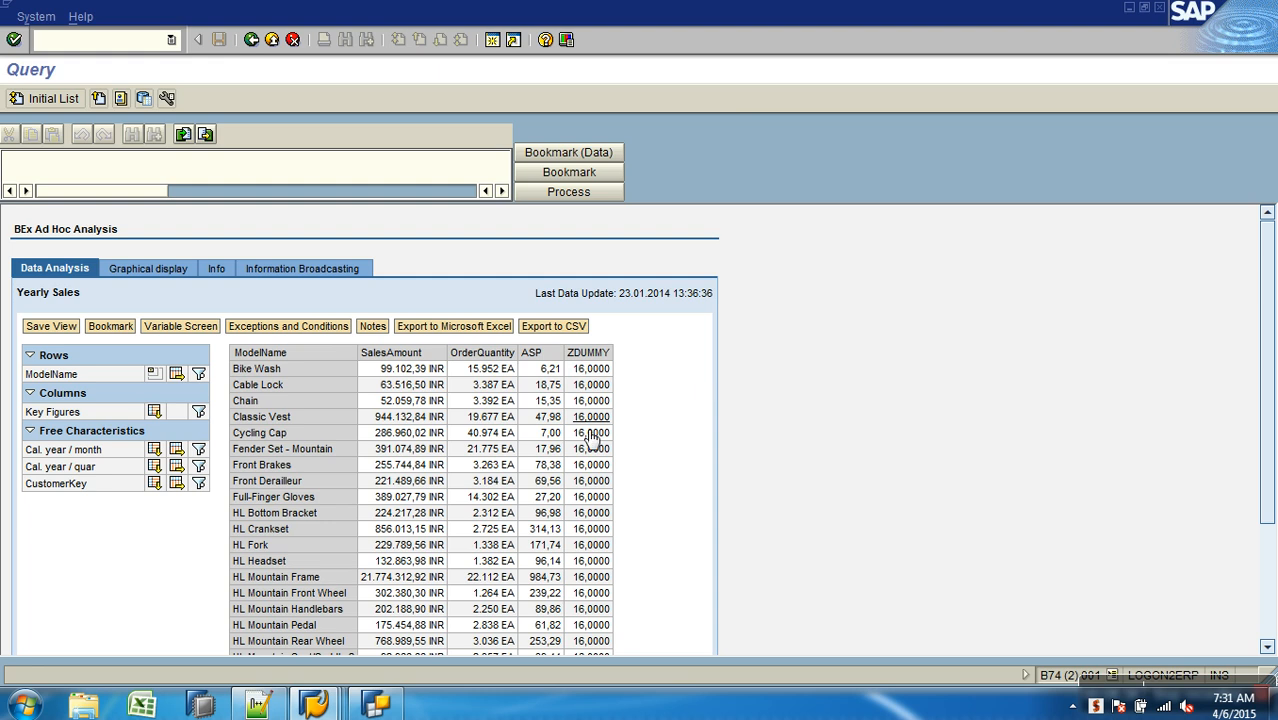
Switch back to BEx Query Designer and remove ZDUMMY from the query columns.
click(376, 705)
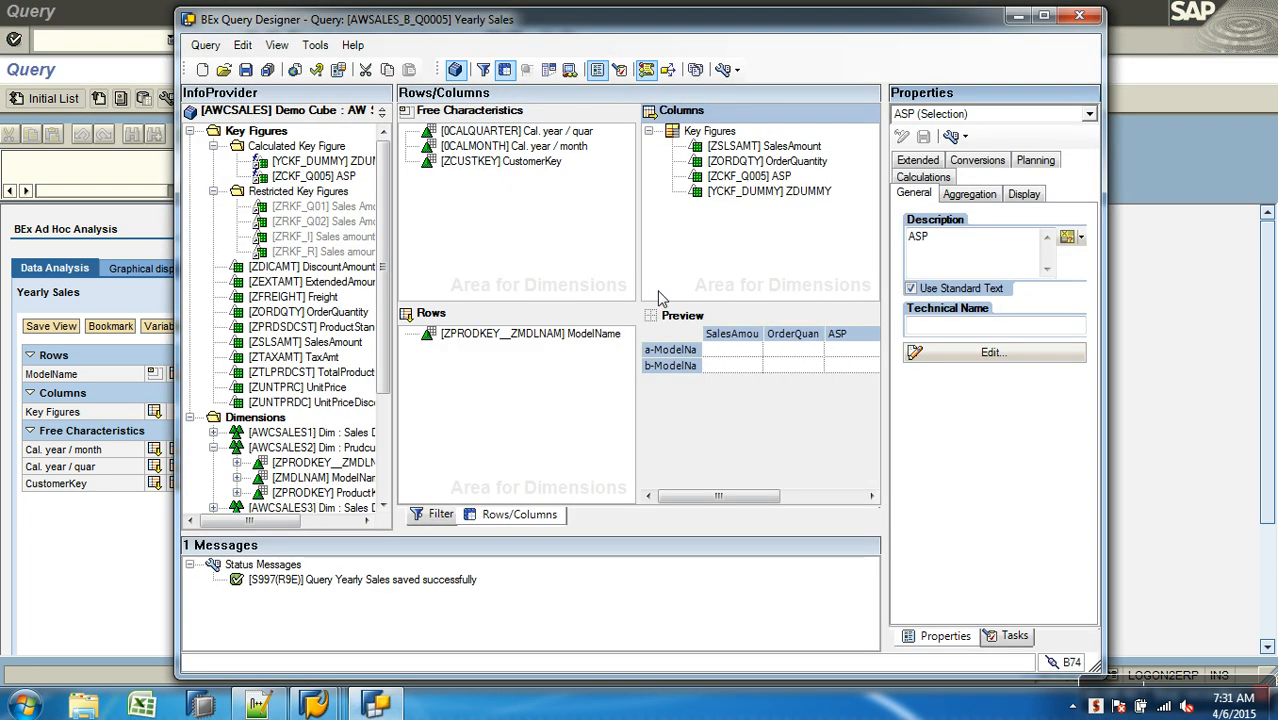
drag(728, 198, 637, 237)
drag(350, 244, 345, 240)
right_click(335, 174)
click(360, 172)
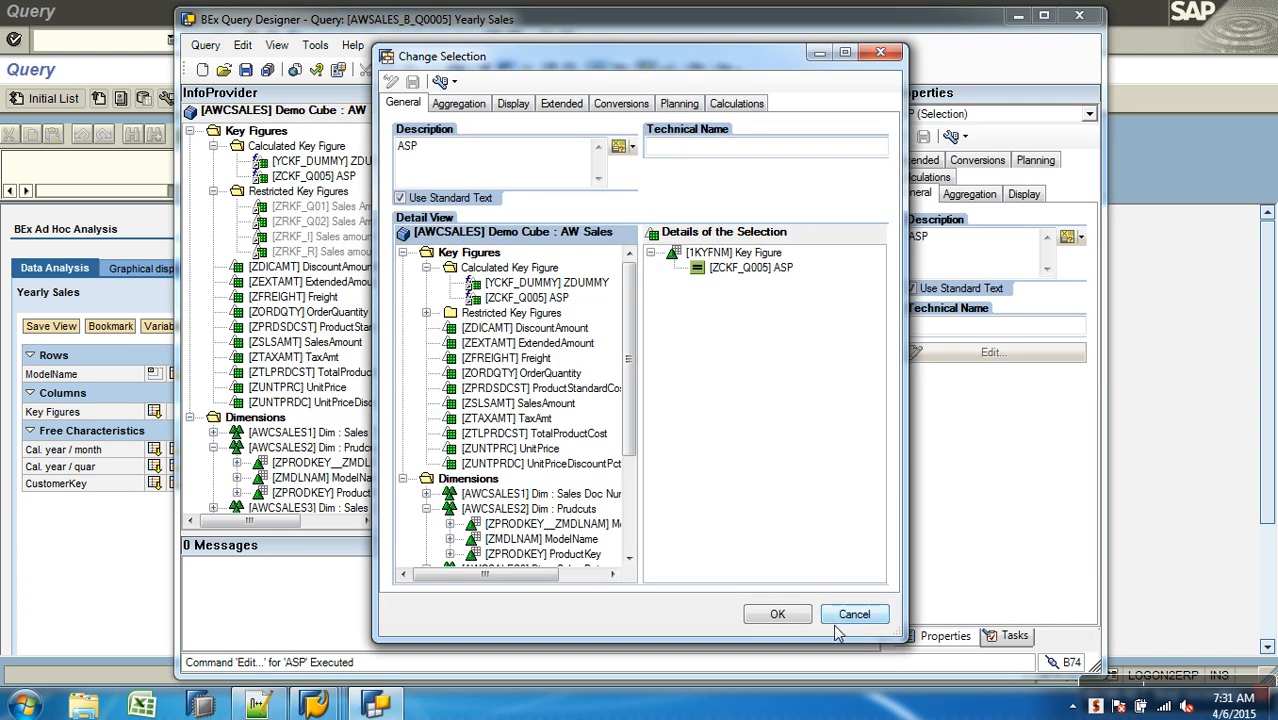
click(845, 615)
right_click(366, 162)
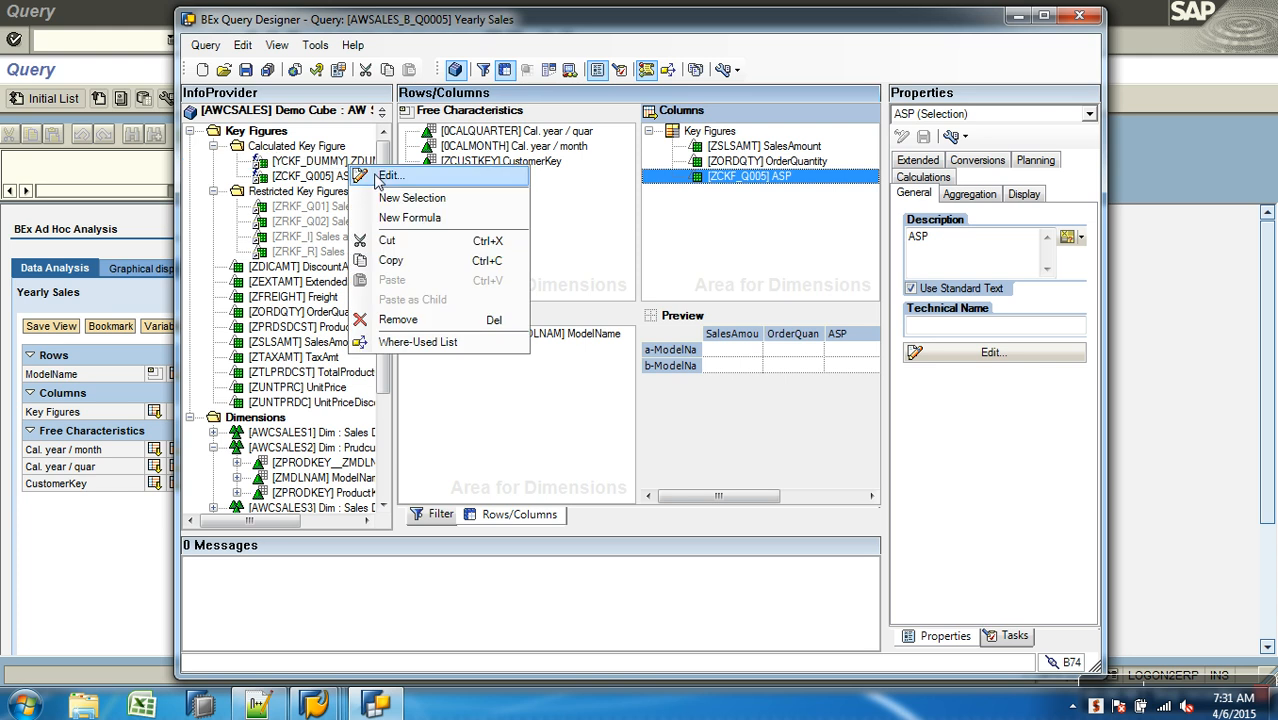
click(391, 178)
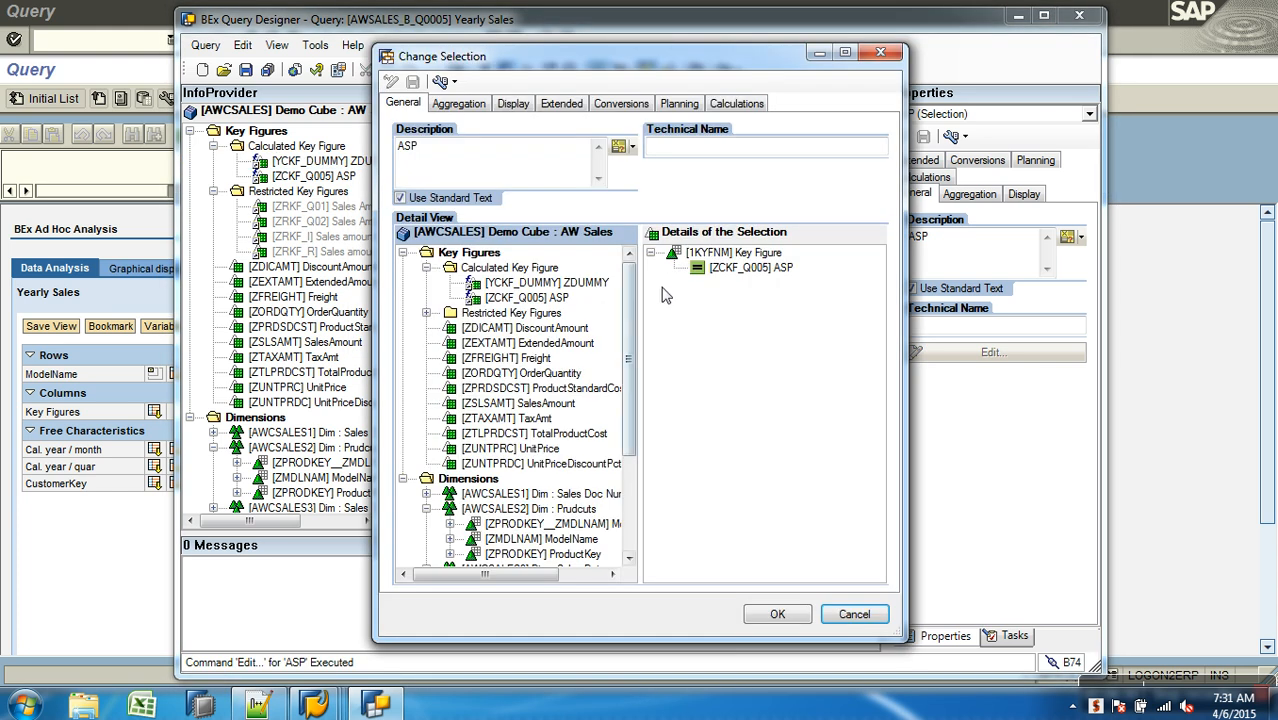
click(850, 616)
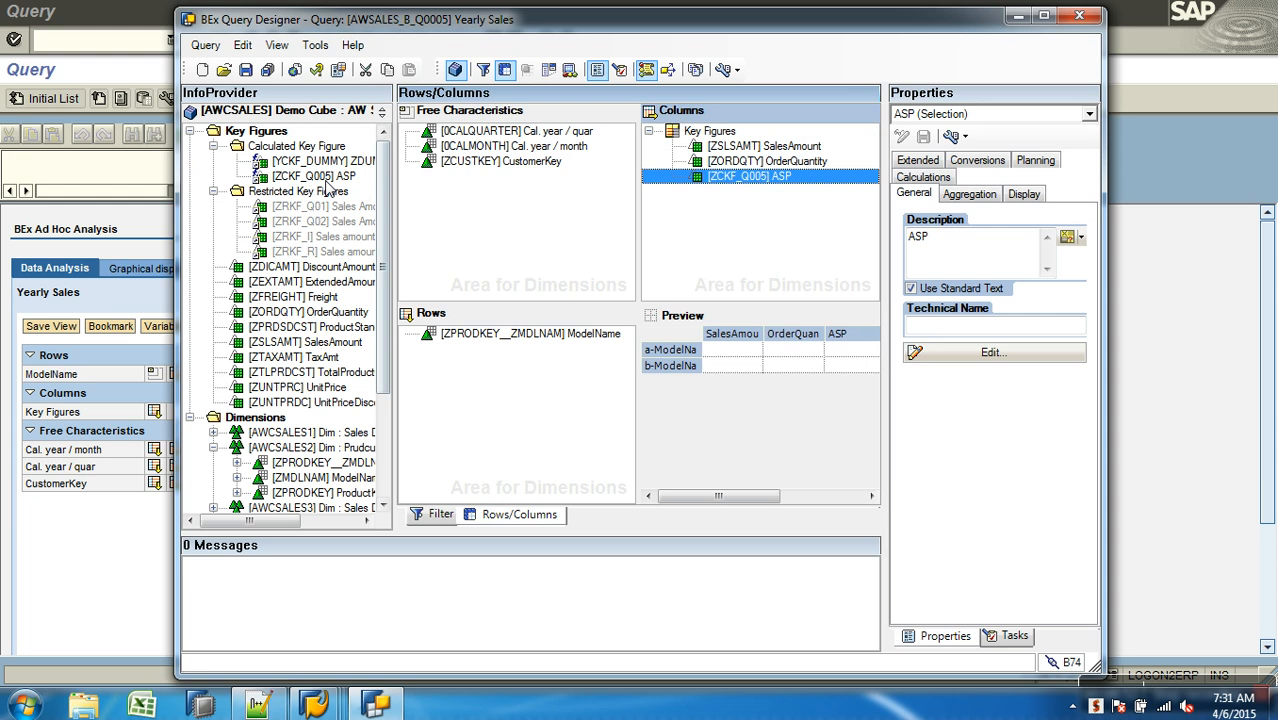
Open the calculated key figure ZDUMMY in the InfoProvider tree for editing and clear its formula.
click(315, 164)
right_click(318, 165)
click(352, 170)
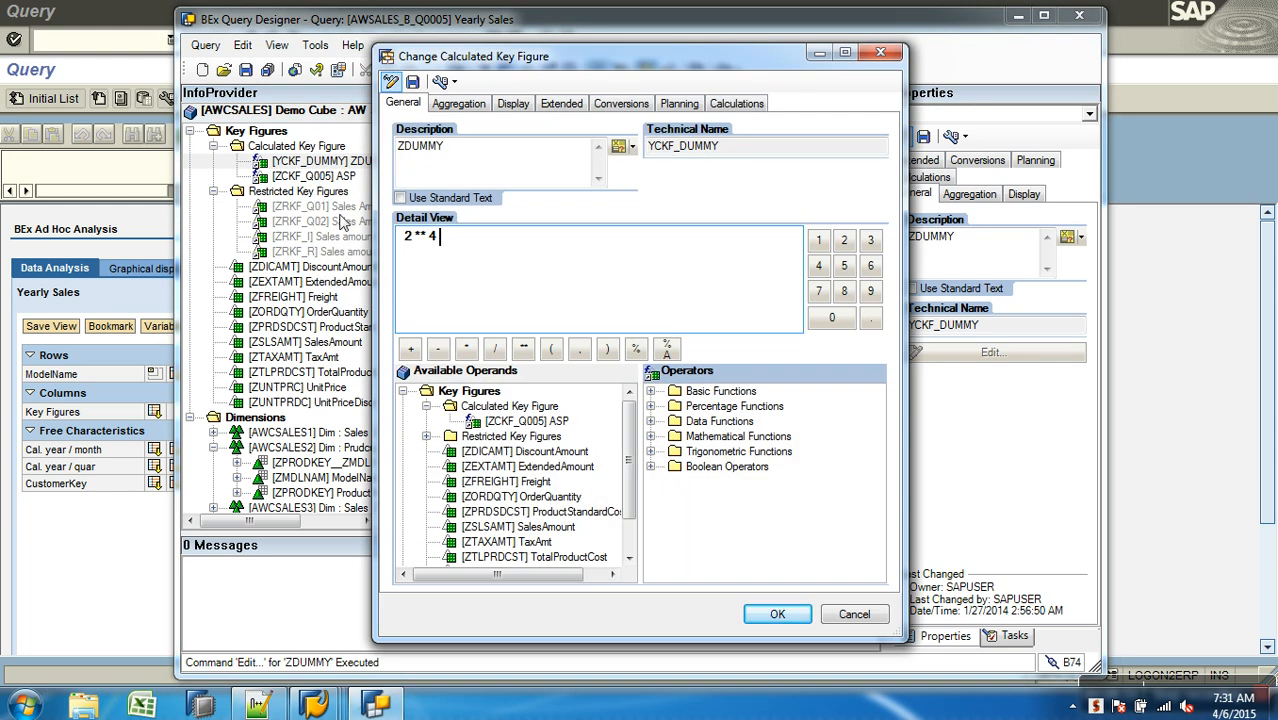
key(BackSpace)
key(BackSpace)
key(BackSpace)
key(BackSpace)
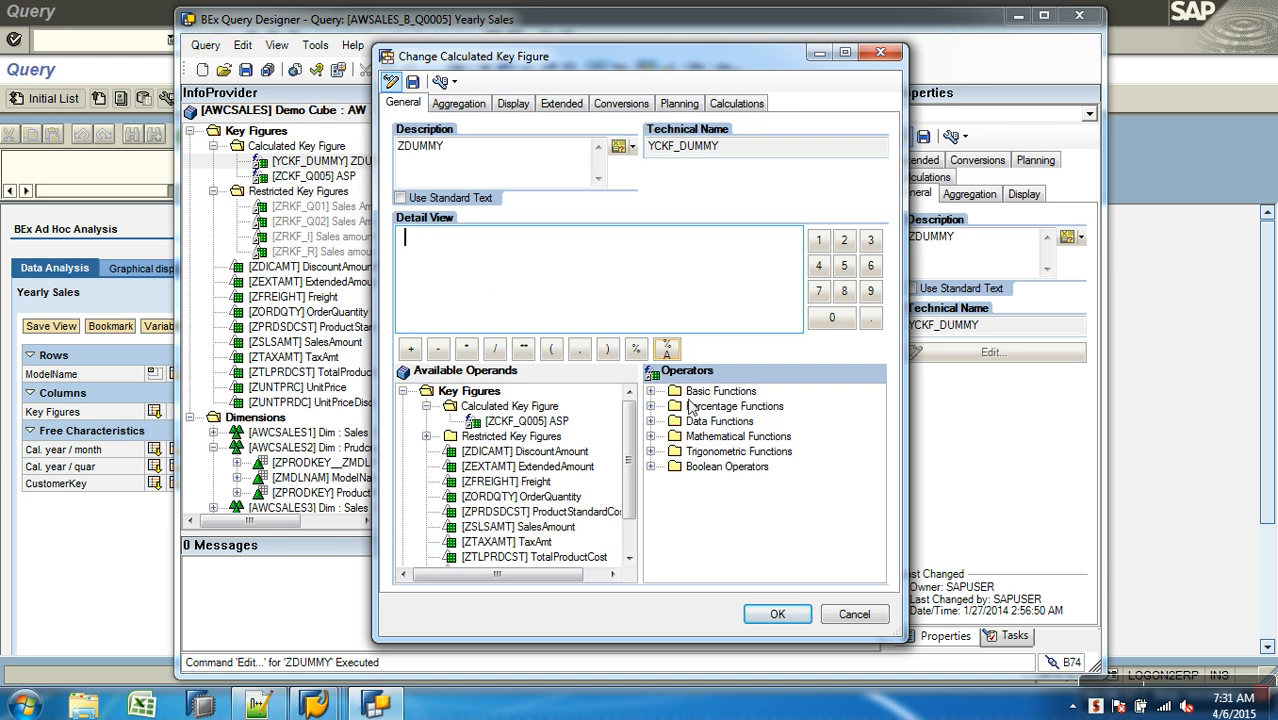
Try starting the ZDUMMY formula with 2 and the Equal to basic function, and clear the entry.
click(651, 392)
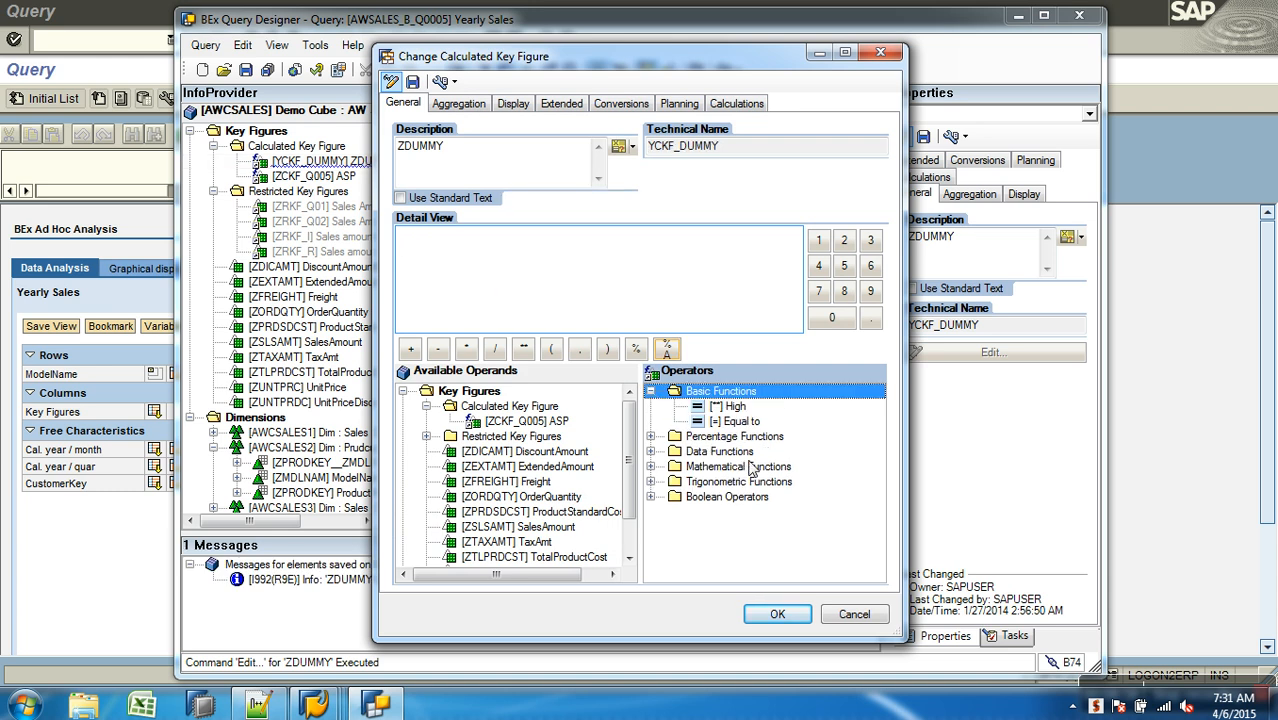
text(2)
click(740, 422)
double_click(740, 422)
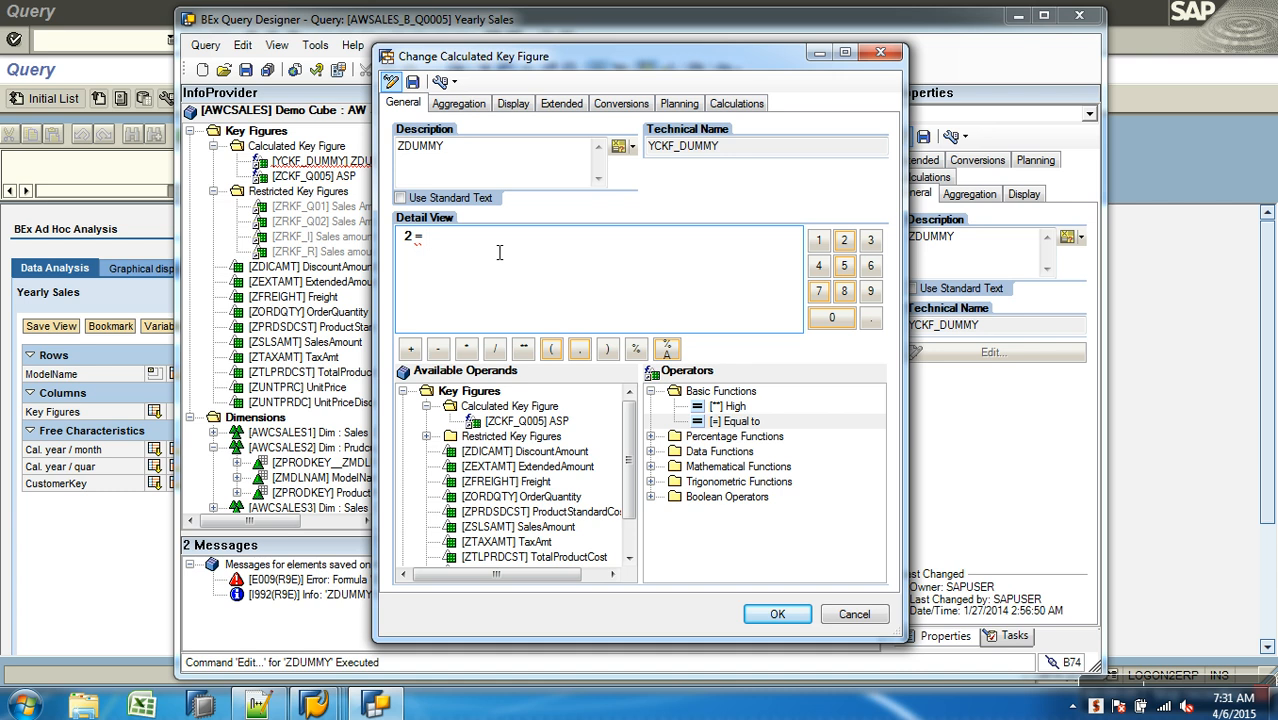
drag(405, 240, 417, 244)
key(Delete)
Start the ZDUMMY formula with 20 followed by the Percentage share (%A) function.
click(651, 394)
click(650, 392)
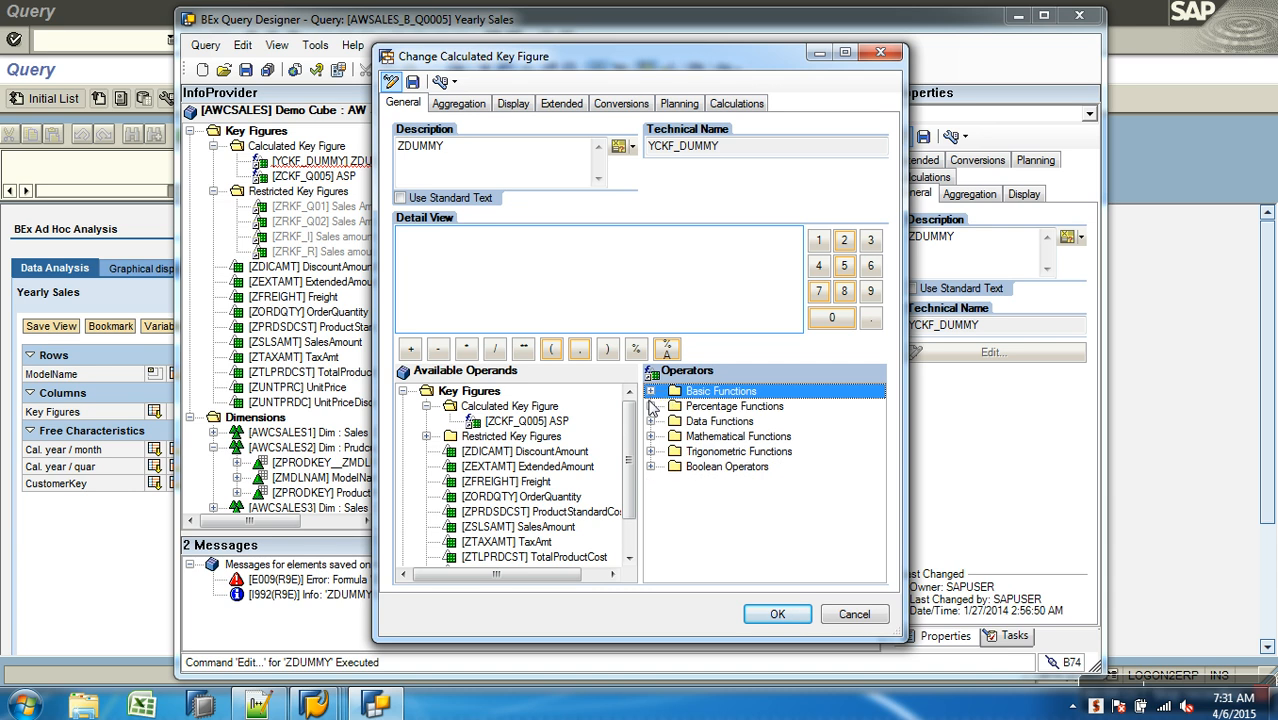
click(651, 407)
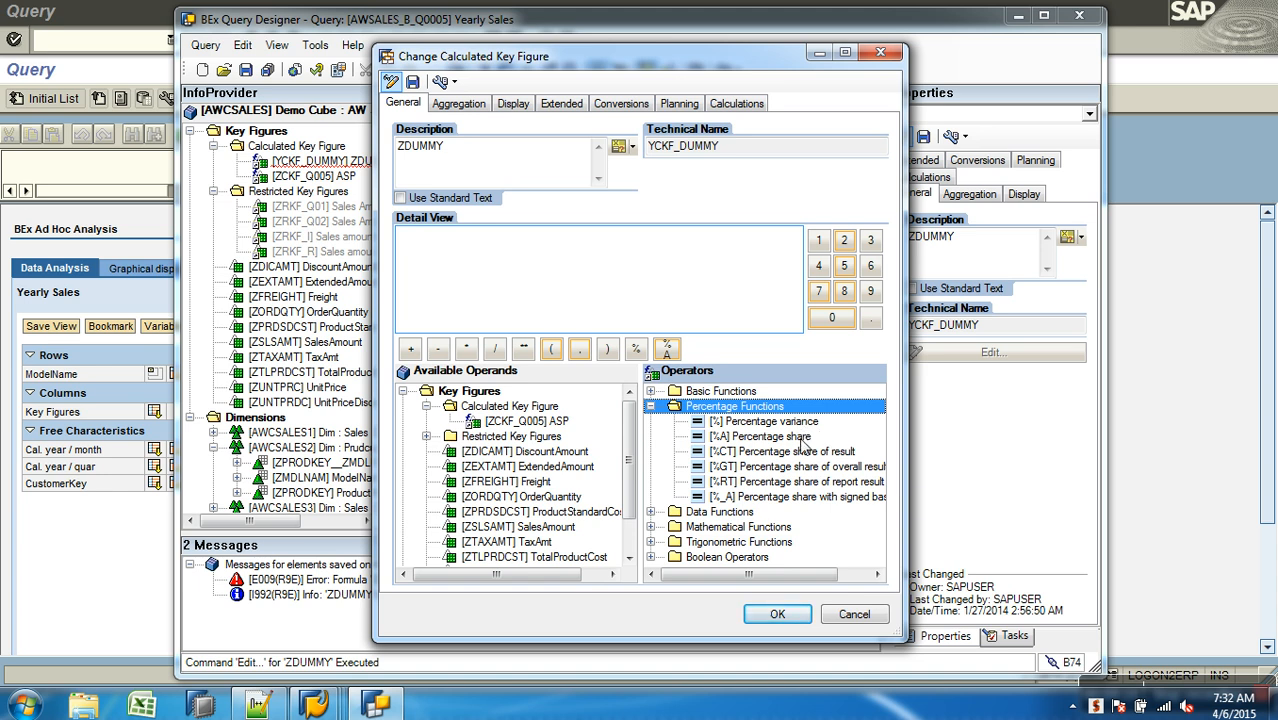
click(843, 241)
click(830, 317)
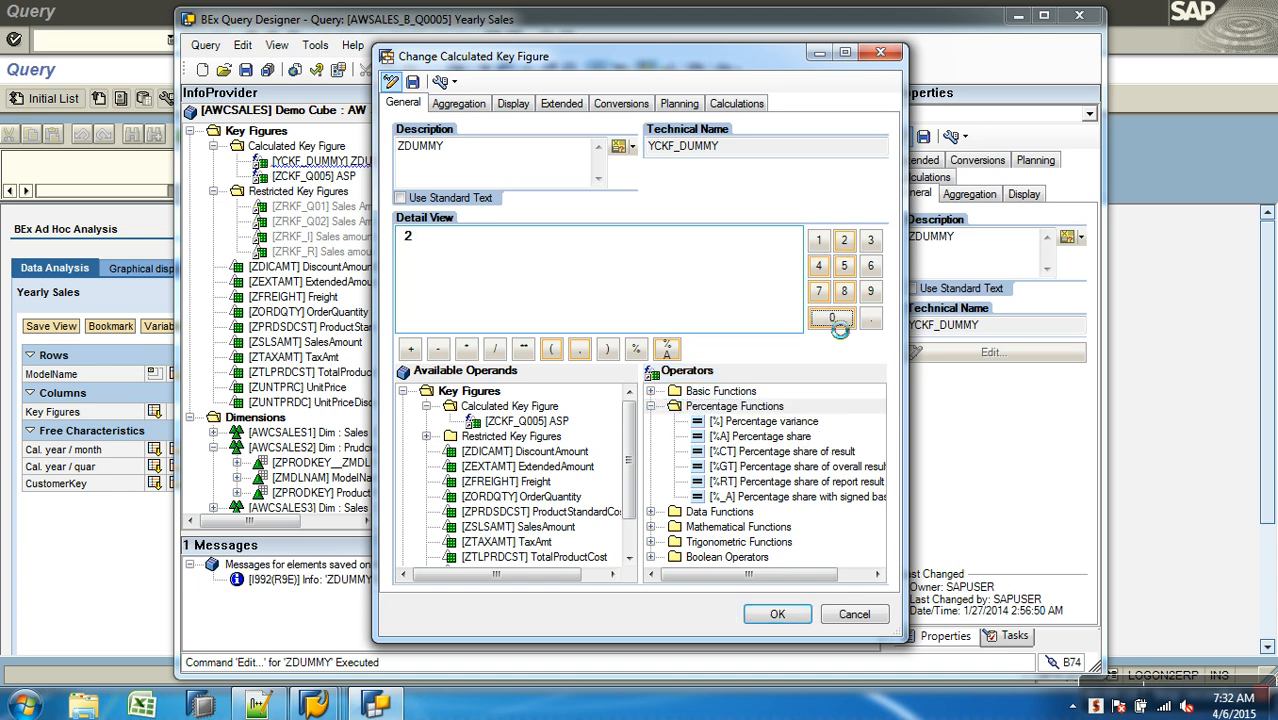
click(770, 438)
drag(770, 440, 763, 330)
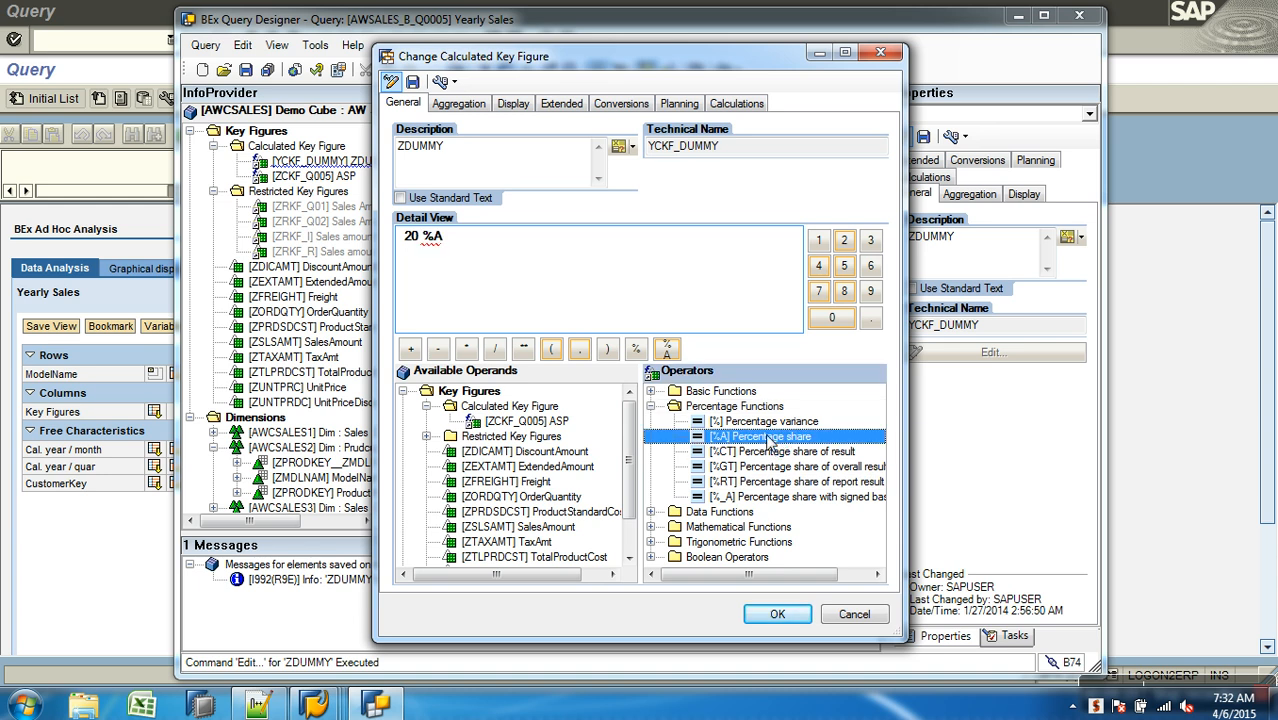
Complete the ZDUMMY formula with 100 as the second operand, then save and close the calculated key figure.
click(817, 241)
click(831, 318)
click(831, 318)
click(831, 318)
drag(421, 246, 411, 245)
click(514, 247)
key(BackSpace)
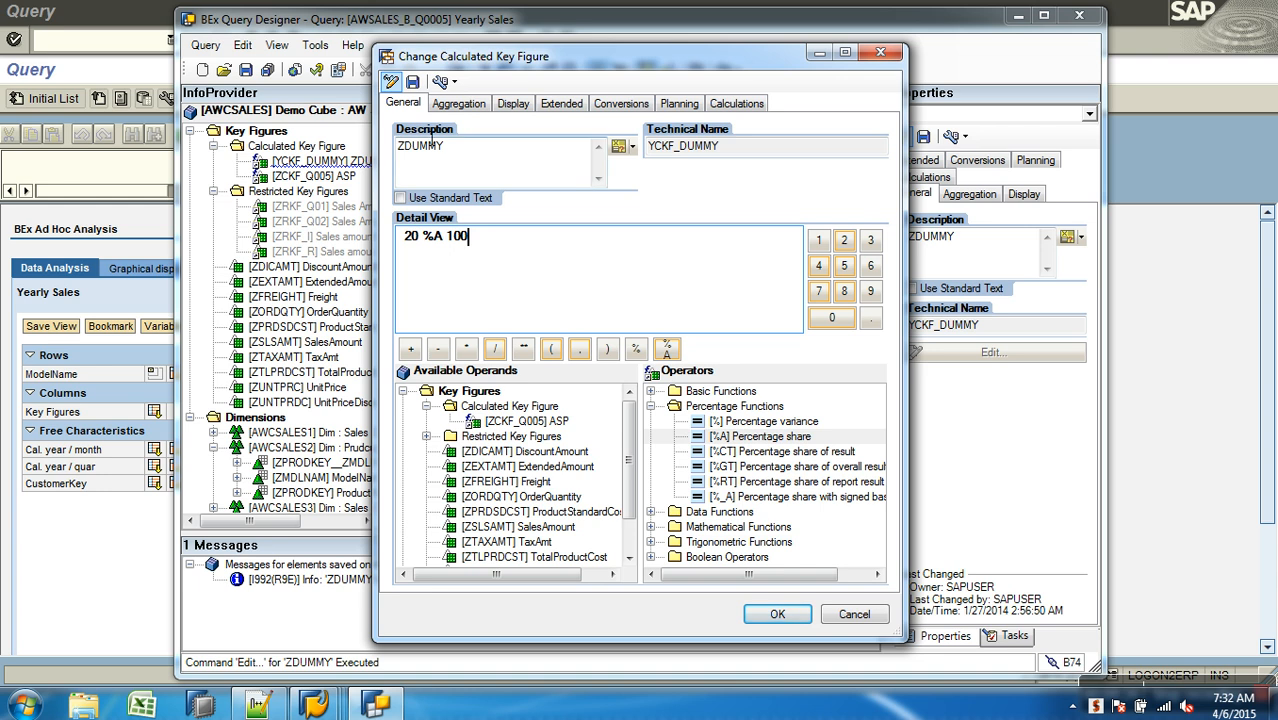
click(412, 82)
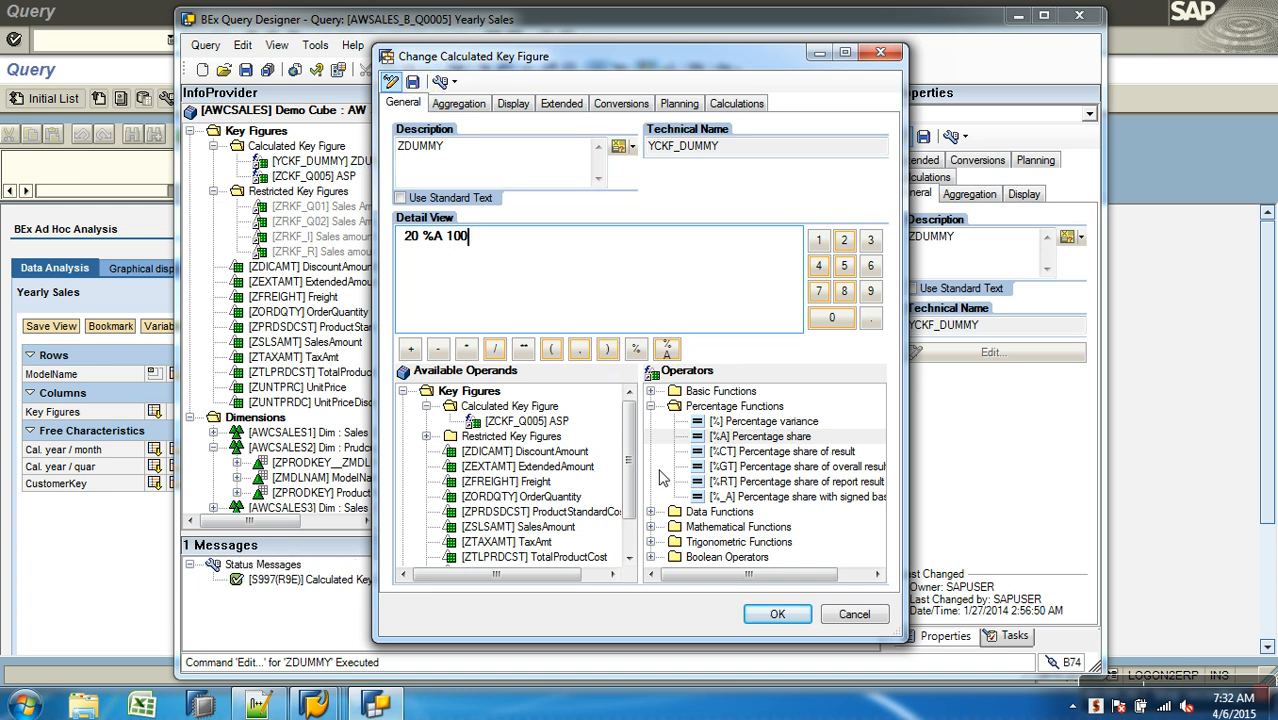
click(785, 617)
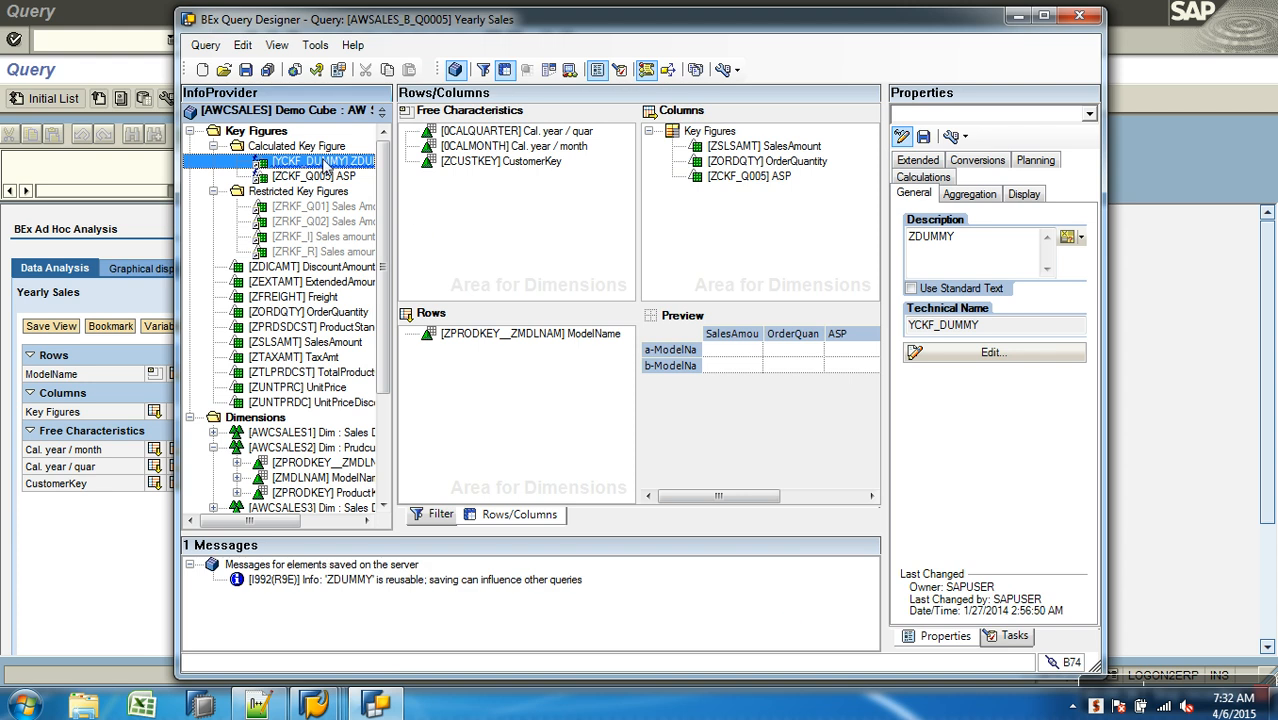
Save the query, add ZDUMMY to its columns below ASP, and execute it in the SAP Query Monitor.
click(245, 70)
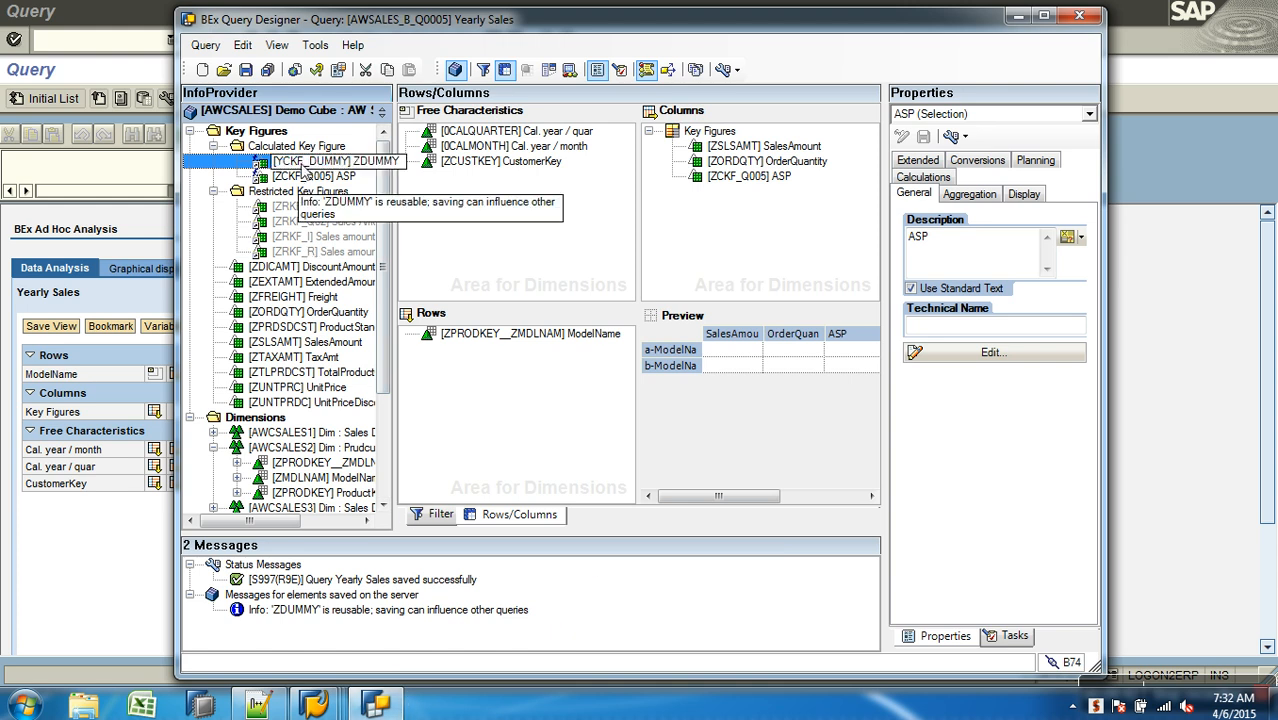
drag(305, 170, 700, 192)
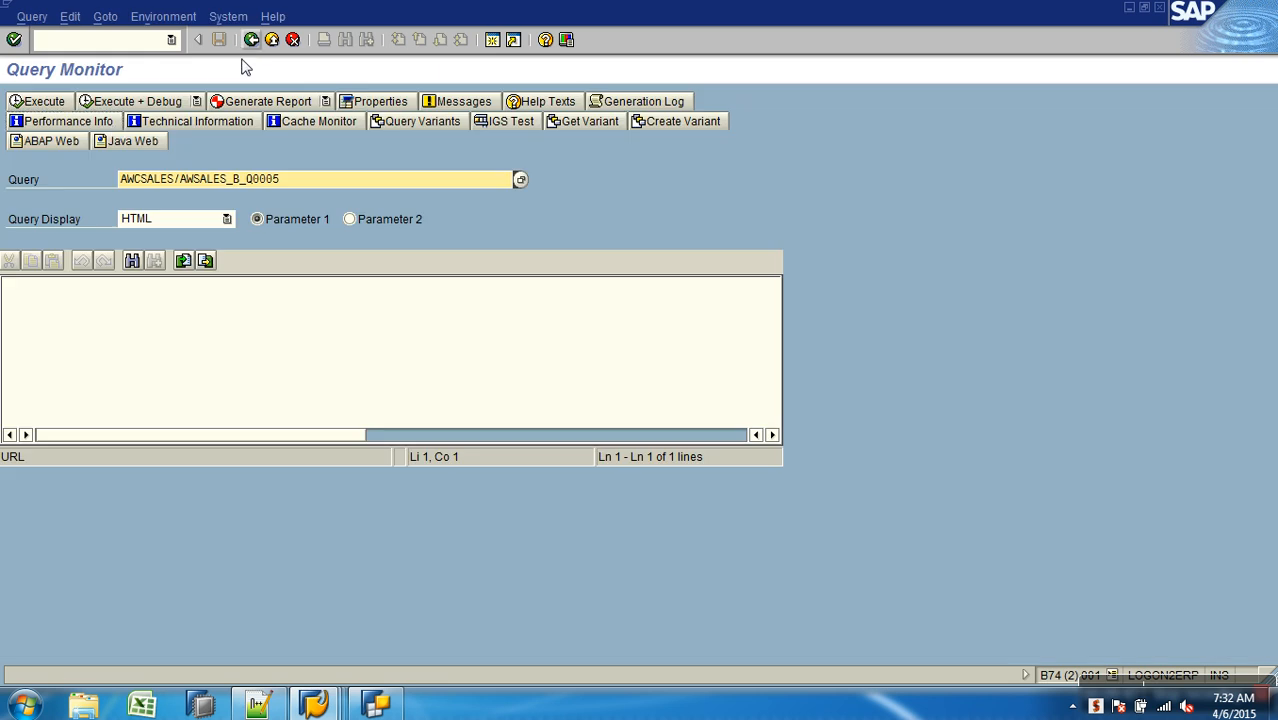
click(58, 102)
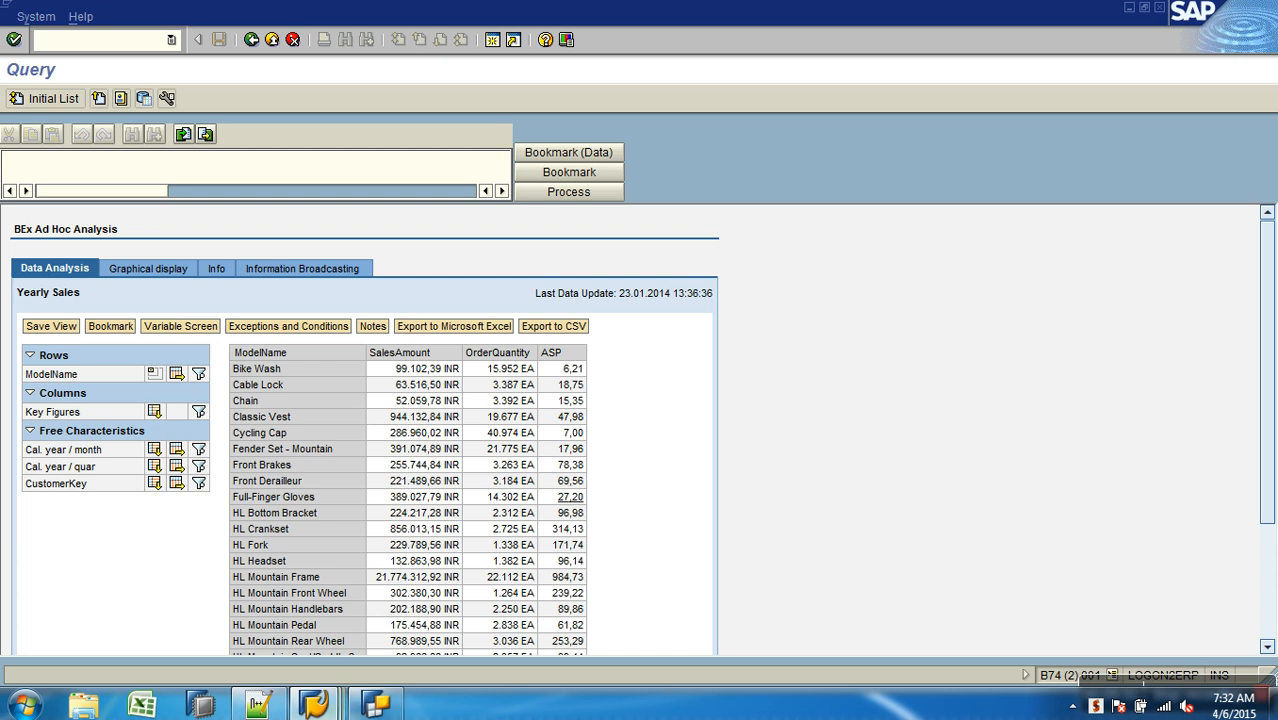
Save the query with ZDUMMY in its columns from BEx Query Designer and execute it again in the Query Monitor.
click(378, 705)
click(247, 70)
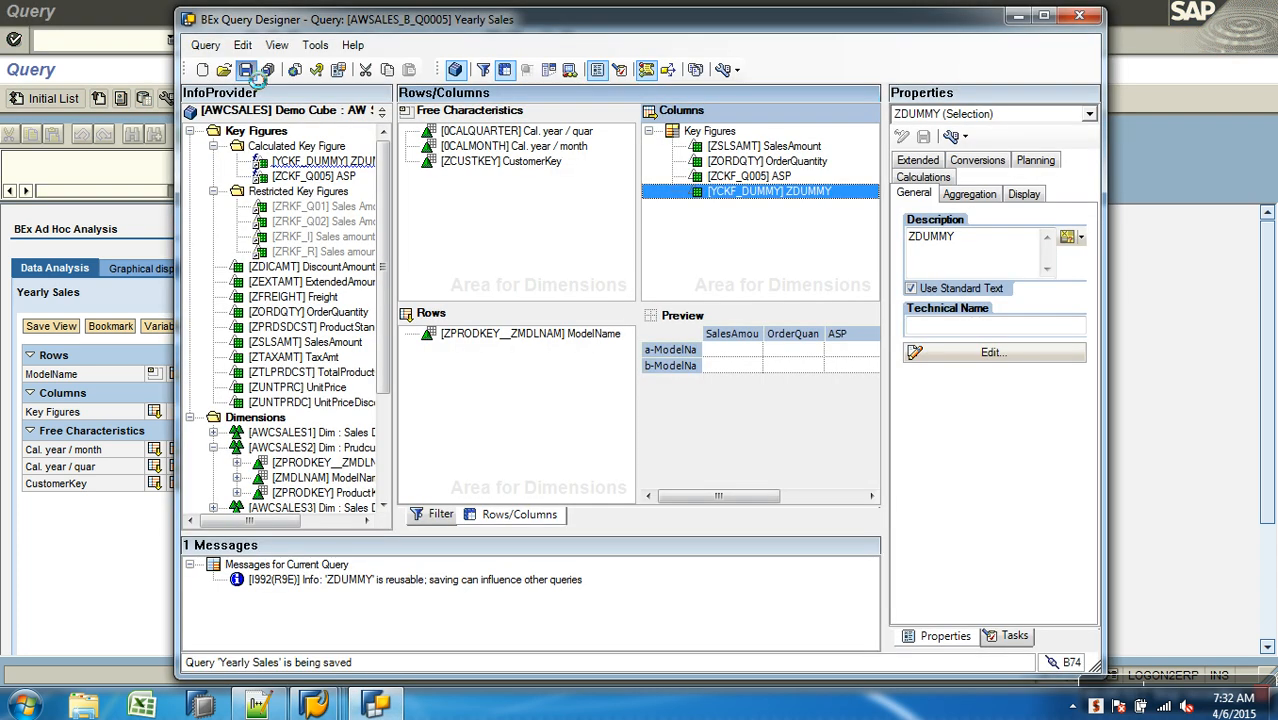
click(151, 564)
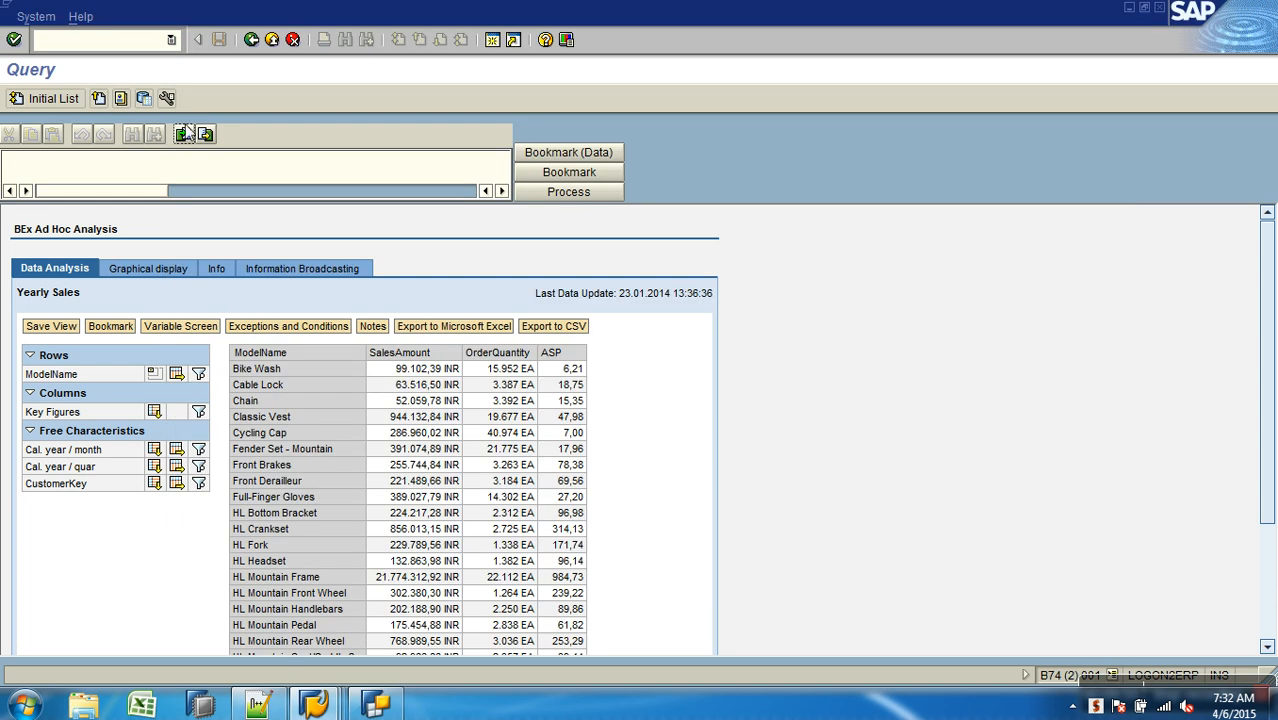
click(251, 39)
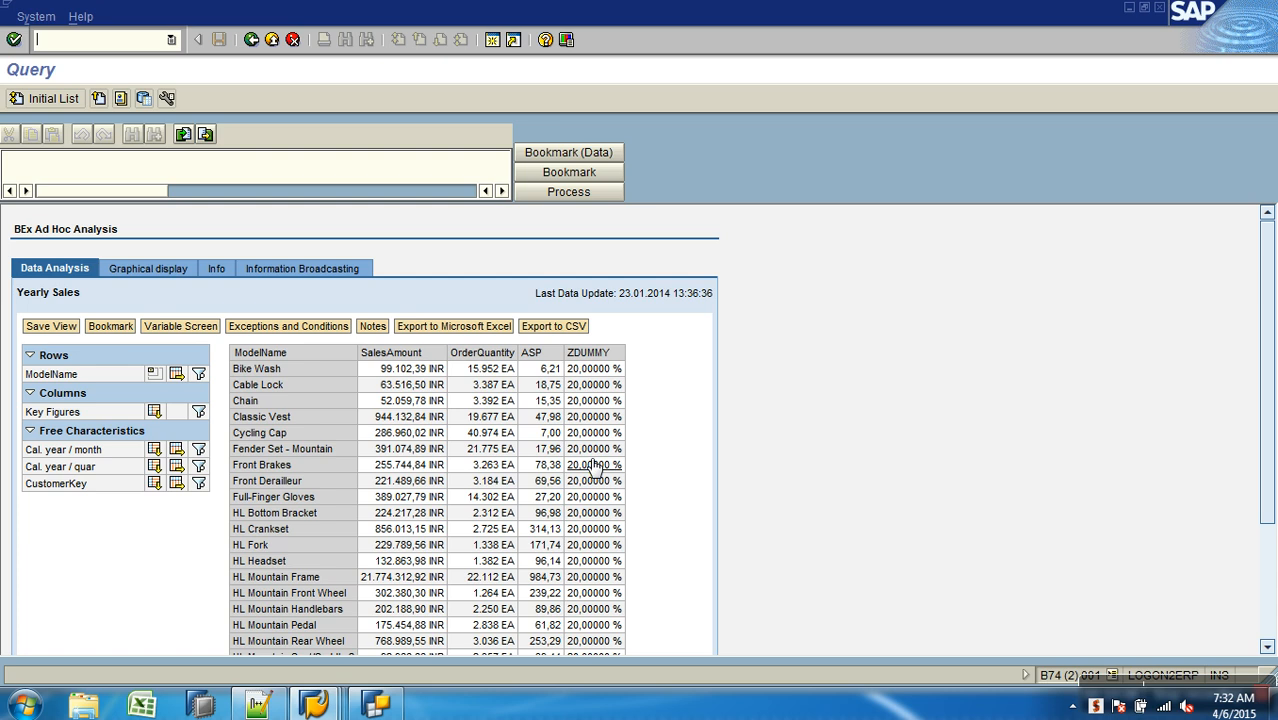
Return to BEx Query Designer and remove ZDUMMY from the query columns.
click(392, 705)
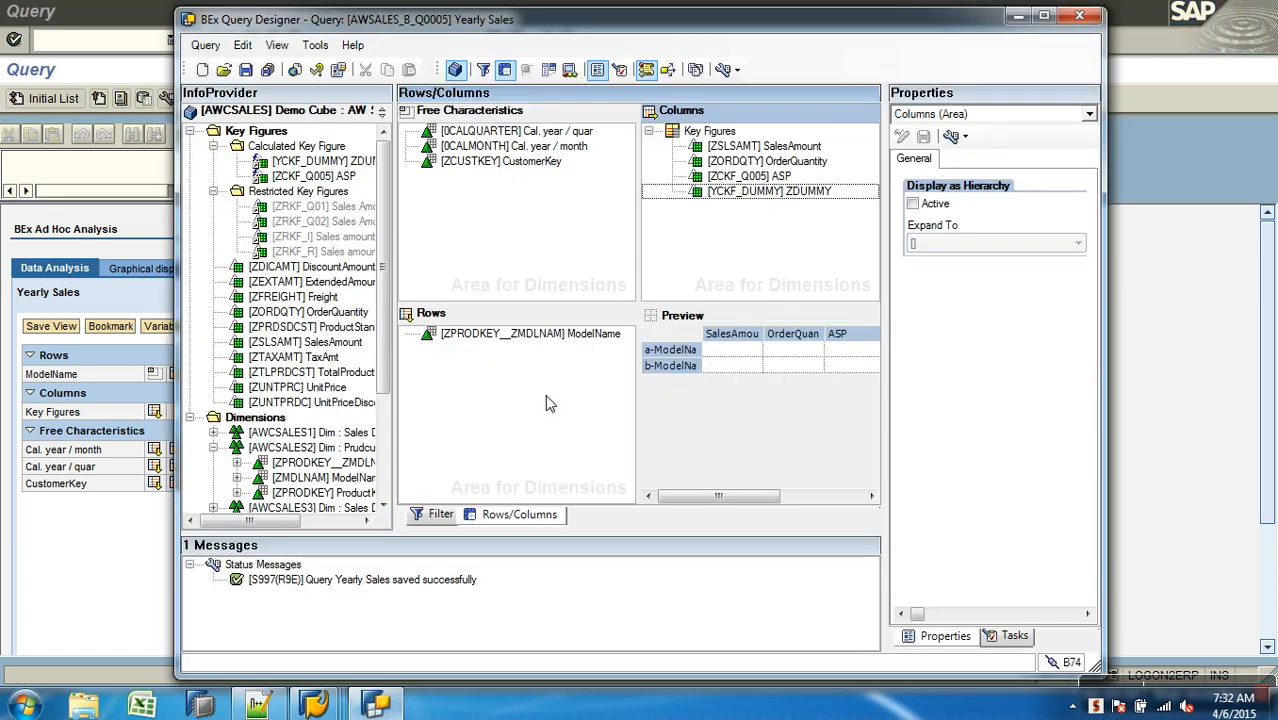
click(757, 193)
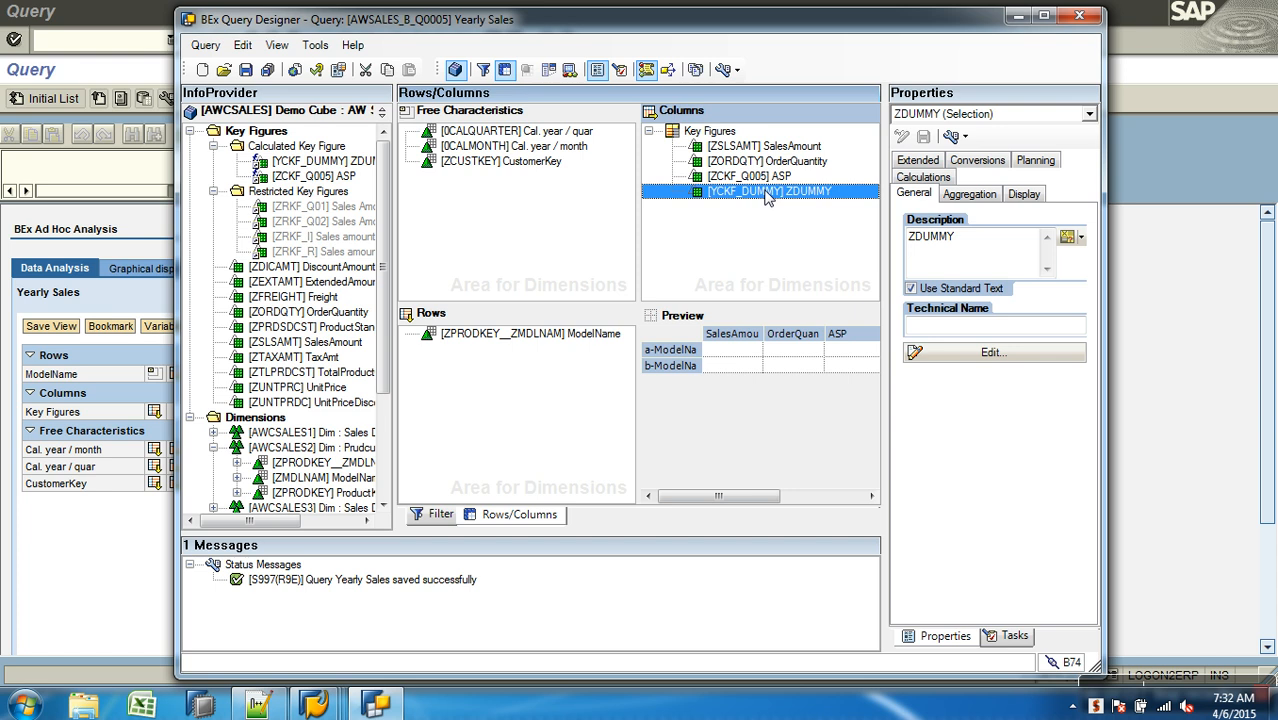
key(Delete)
Open the calculated key figure ZDUMMY for editing and delete its percentage share formula.
right_click(333, 173)
click(347, 174)
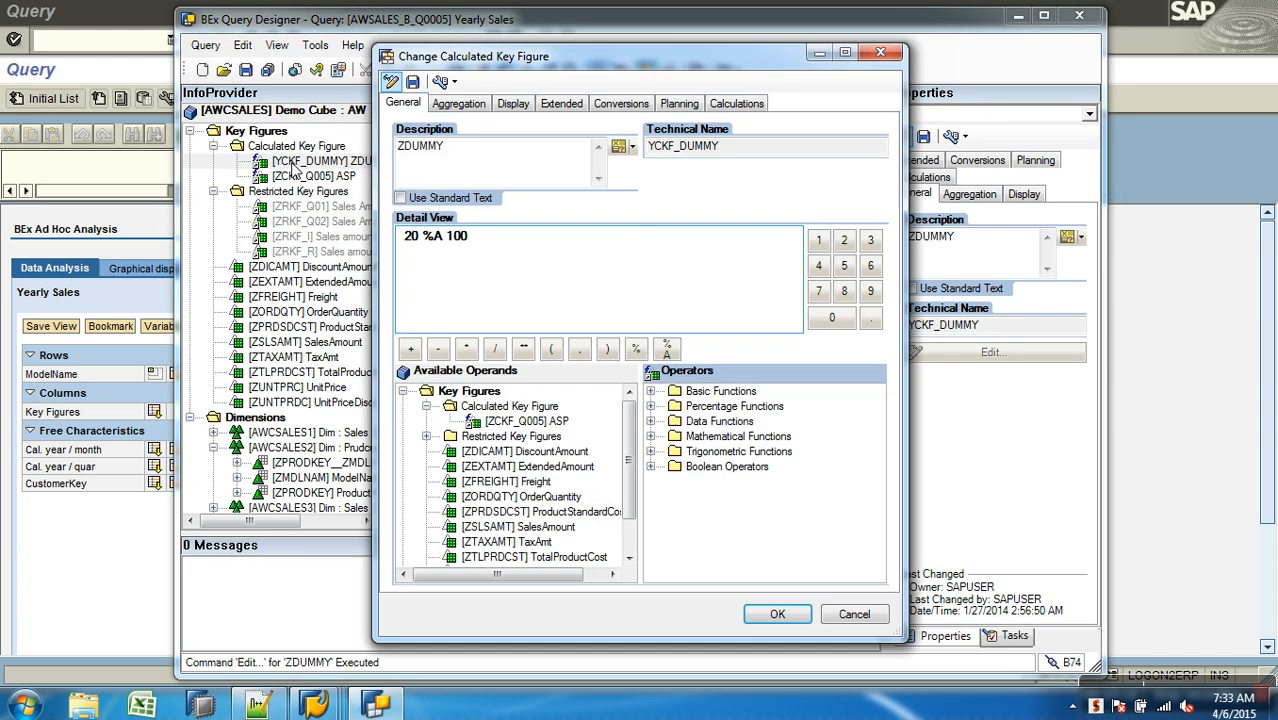
key(BackSpace)
key(BackSpace)
key(BackSpace)
key(BackSpace)
key(BackSpace)
key(BackSpace)
key(BackSpace)
key(BackSpace)
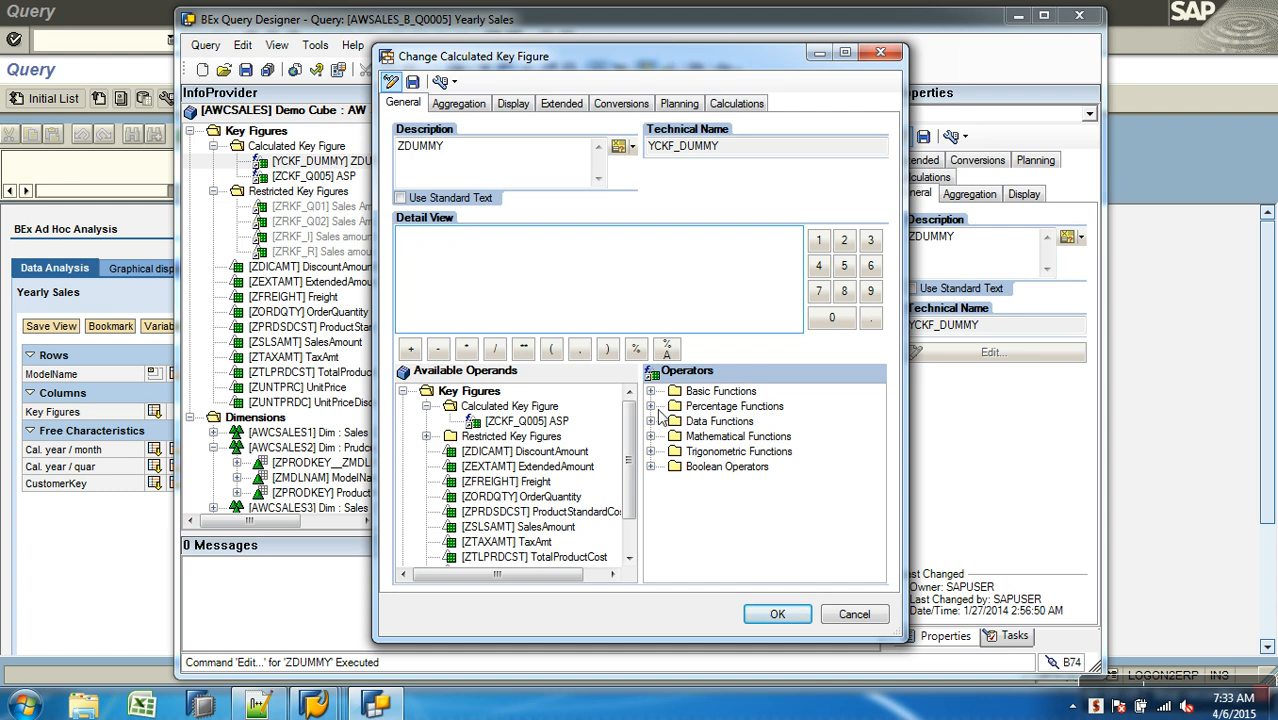
Build the ZDUMMY formula 20 % 100 with the Percentage variance function, then save and close the calculated key figure.
click(651, 406)
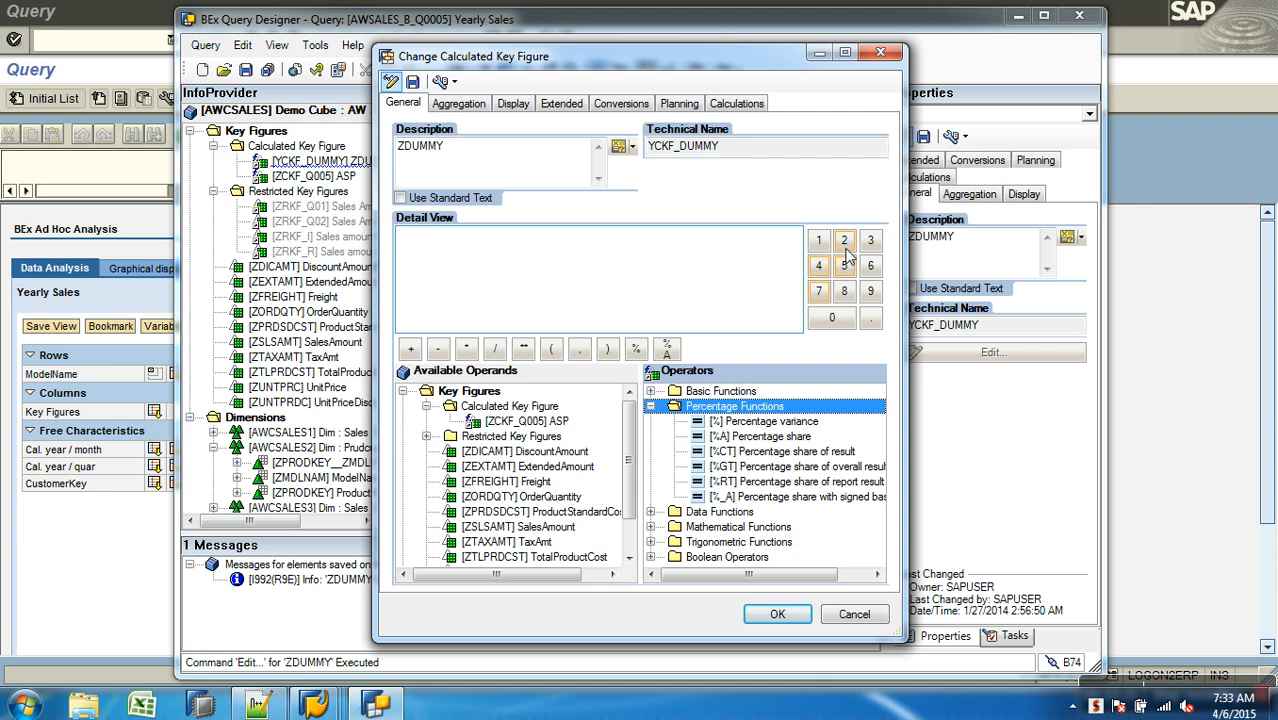
click(845, 243)
click(831, 317)
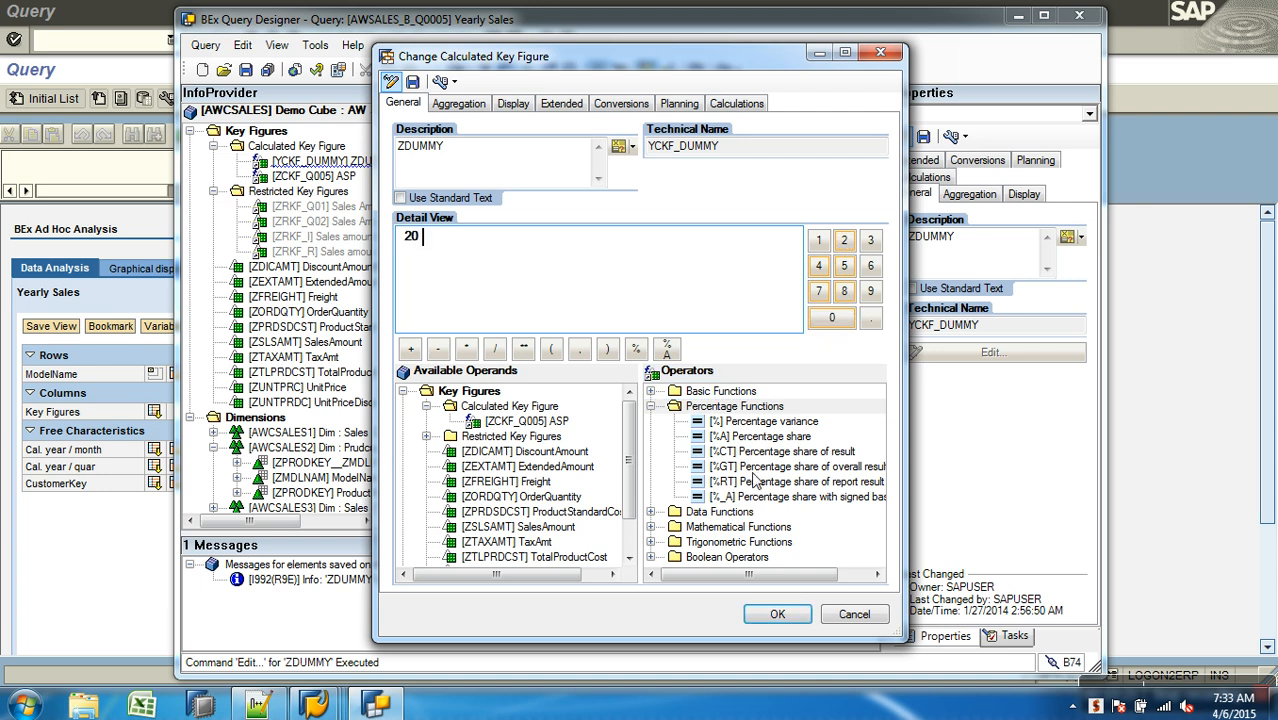
double_click(760, 422)
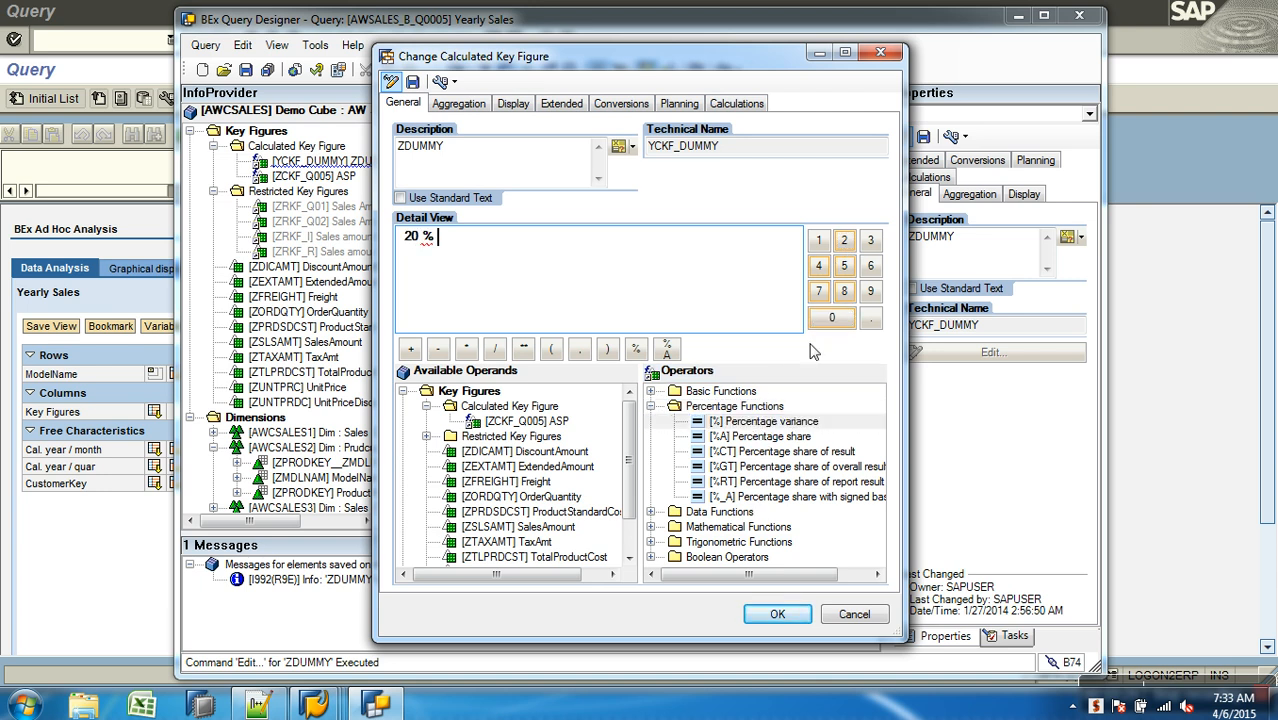
click(818, 240)
click(824, 317)
click(824, 317)
click(418, 246)
click(456, 247)
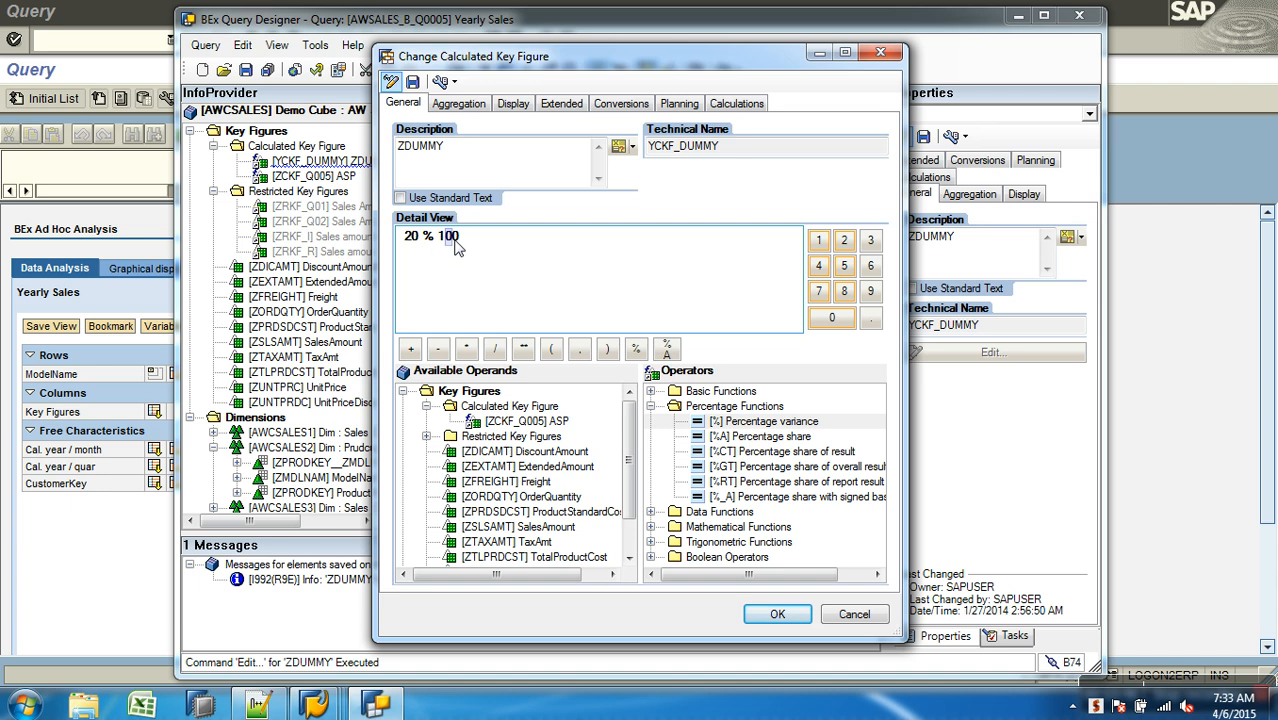
click(416, 85)
click(777, 614)
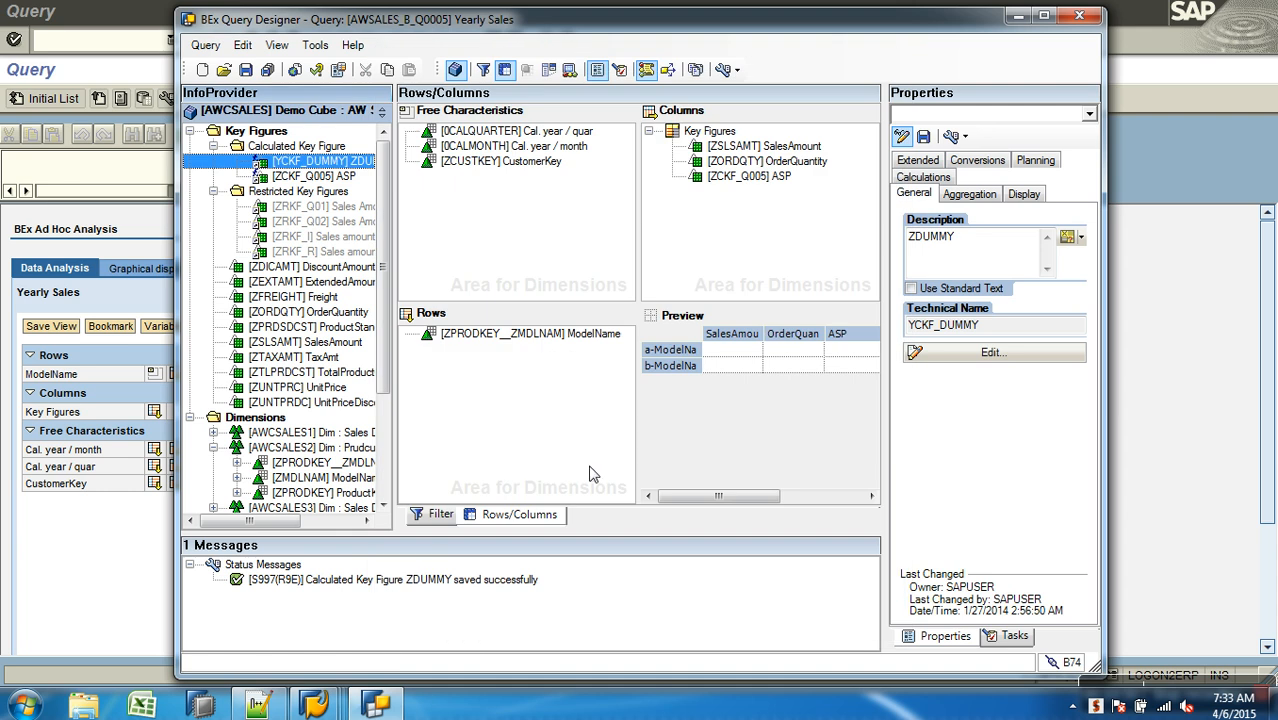
Put ZDUMMY with its percentage variance formula back into the columns, save the query, and rerun it in the Query Monitor.
drag(352, 166, 705, 212)
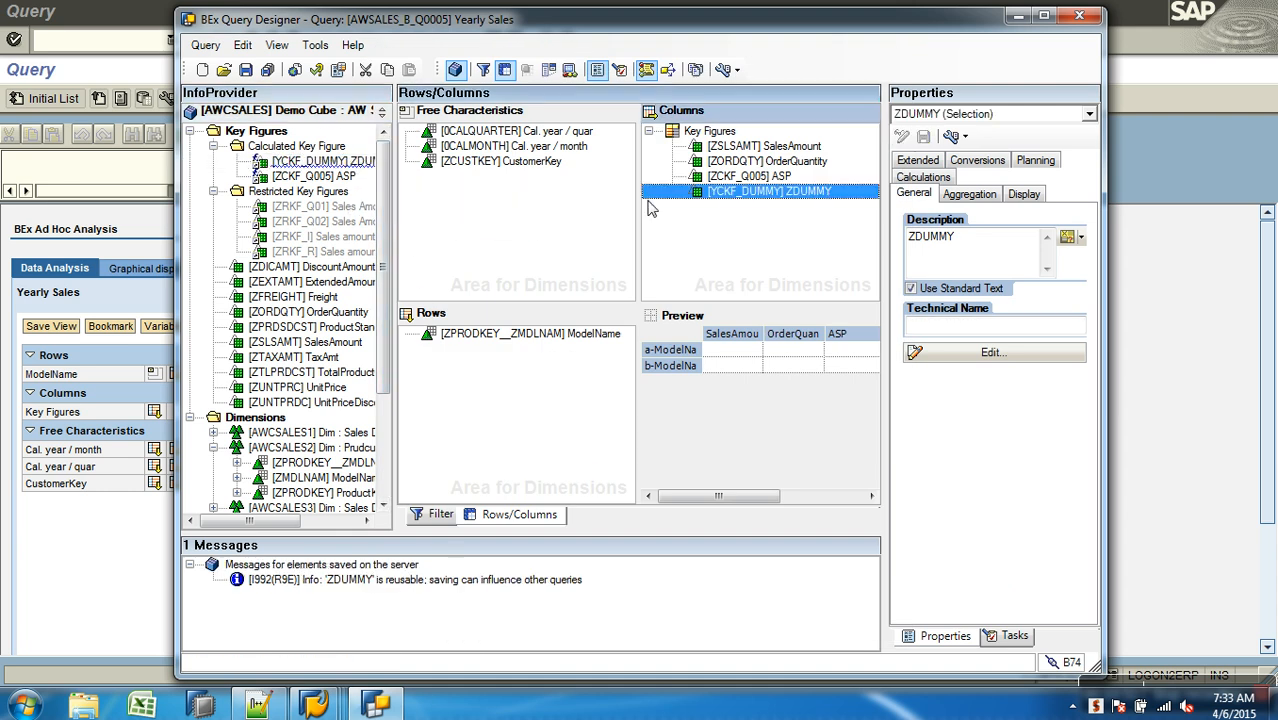
click(245, 72)
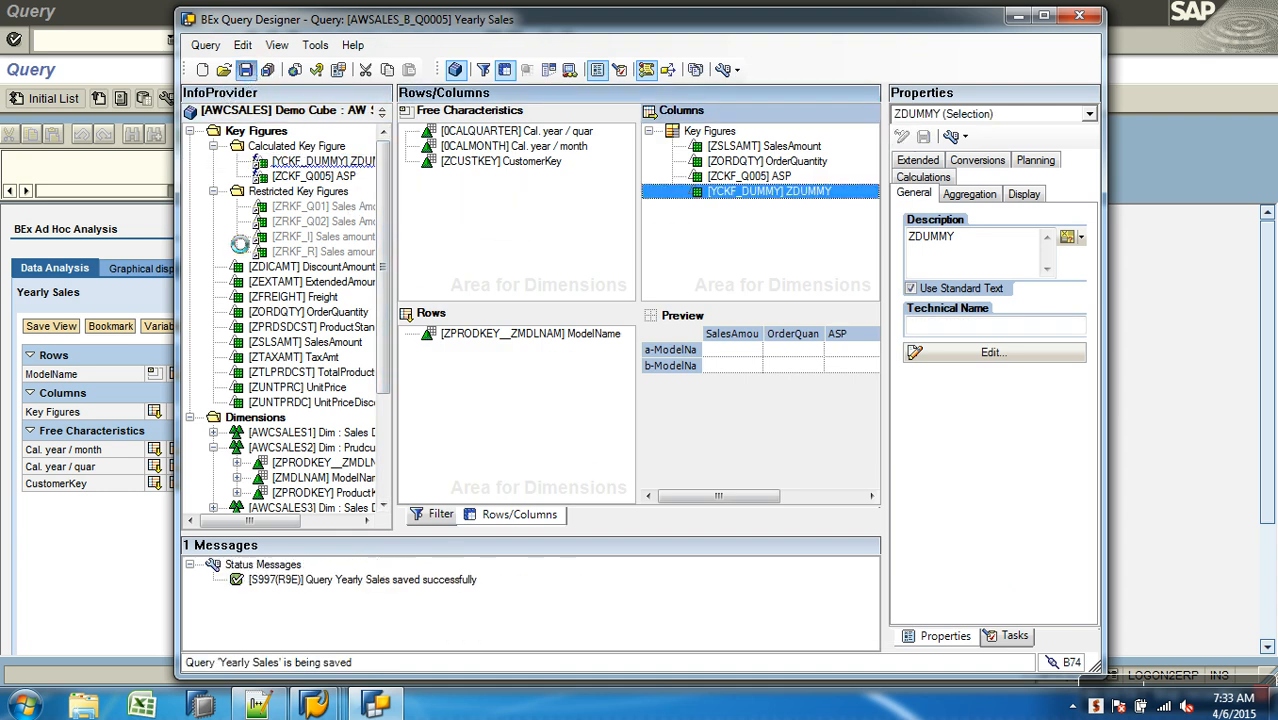
click(251, 40)
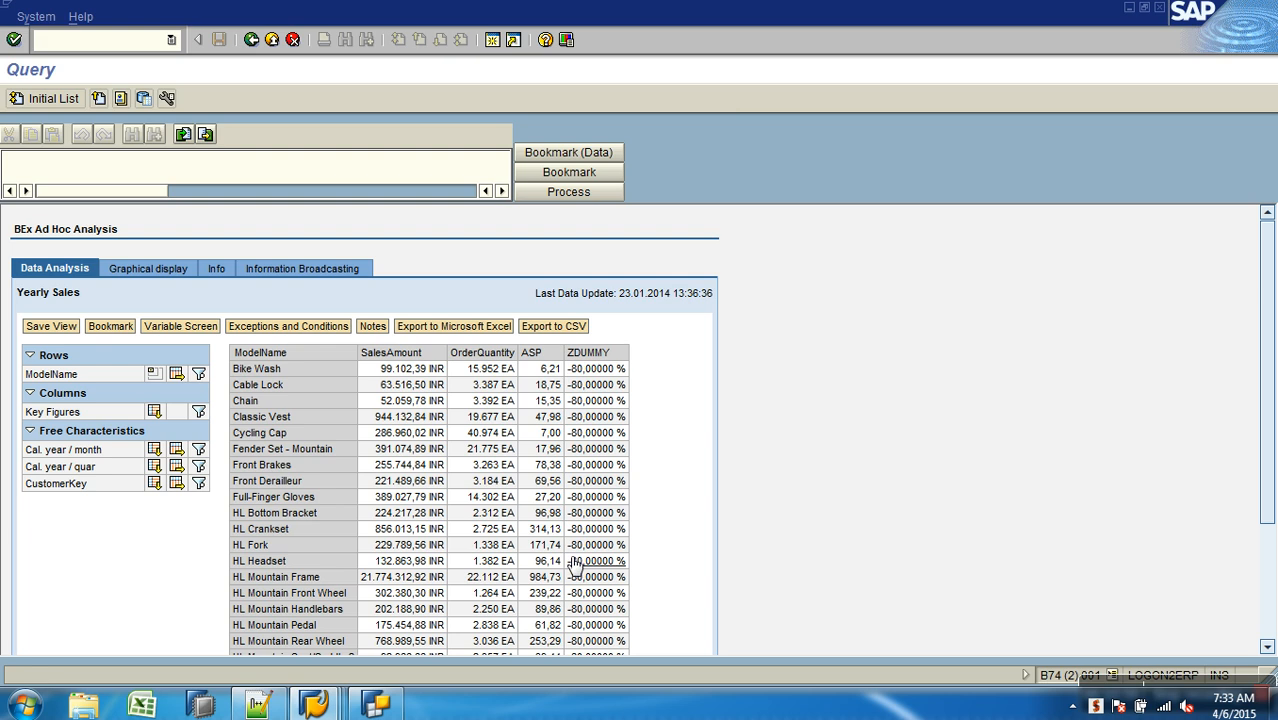
Switch to BEx Query Designer and take ZDUMMY out of the query columns again.
click(382, 706)
click(745, 192)
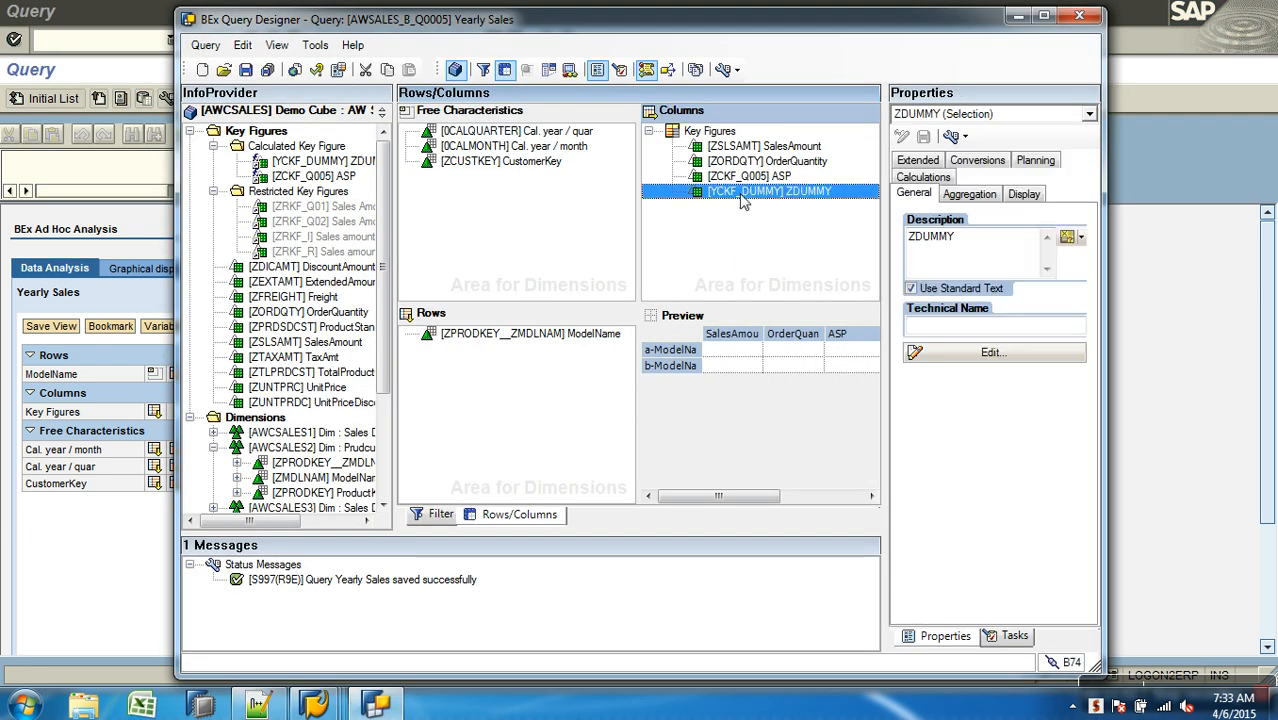
key(Delete)
Reopen ZDUMMY for editing, clear its percentage variance formula, and list the available percentage functions.
right_click(346, 161)
click(328, 160)
right_click(328, 162)
click(350, 169)
click(430, 240)
key(Delete)
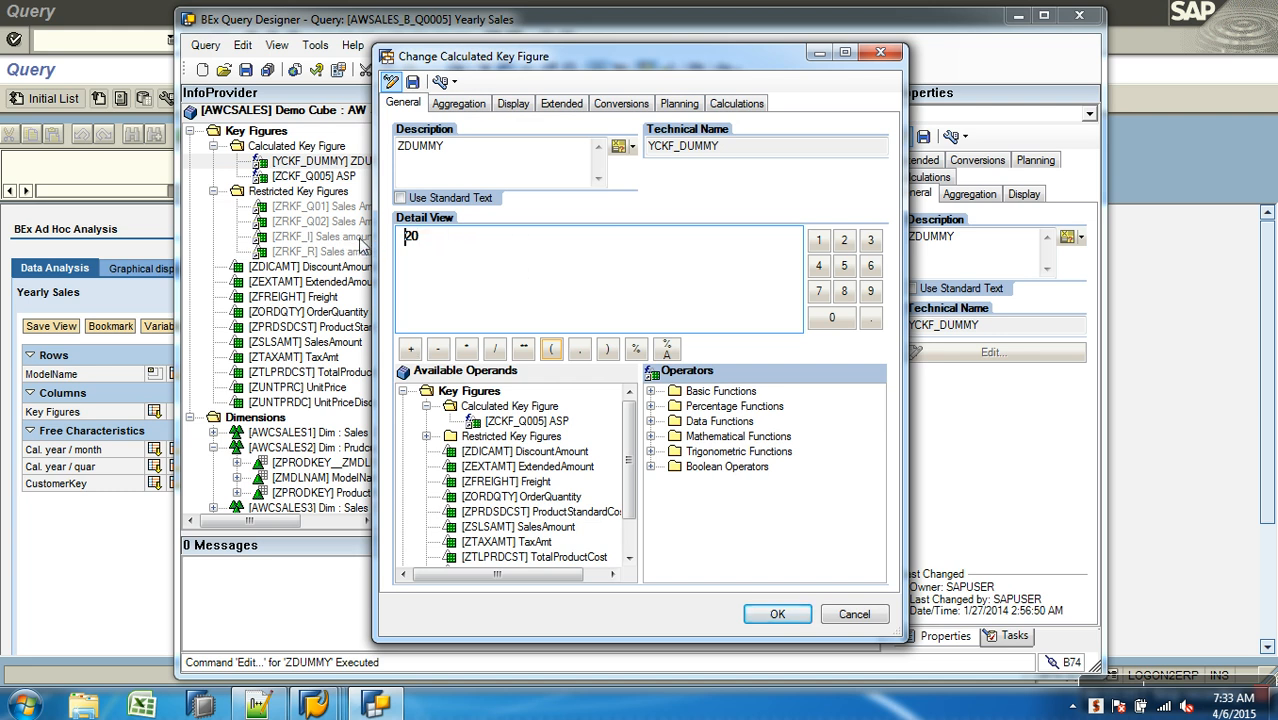
key(Delete)
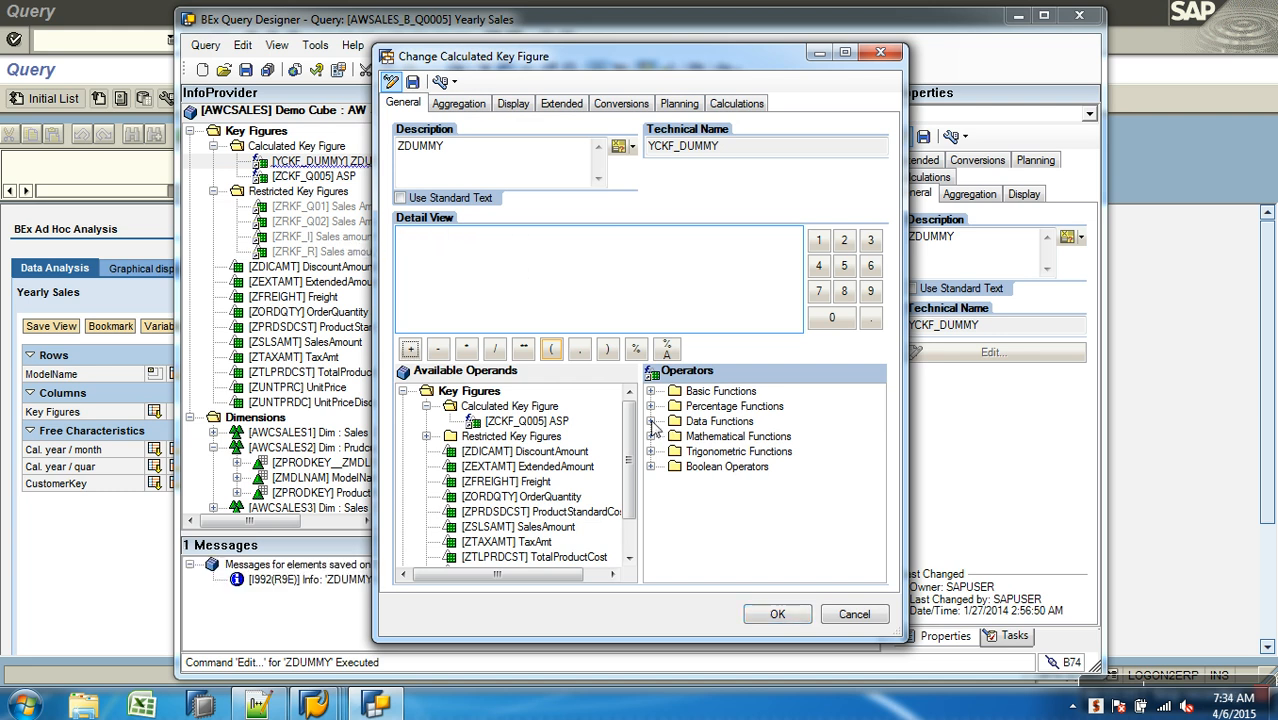
click(651, 408)
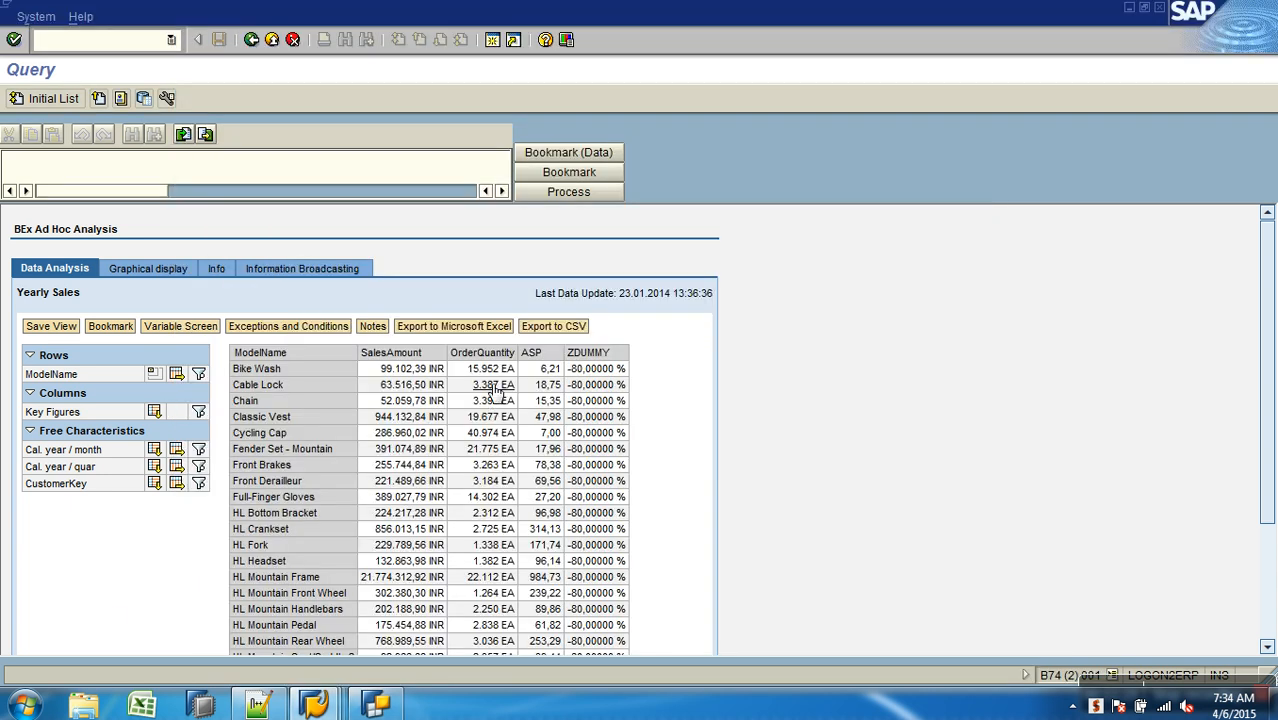
Examine the SalesAmount values and the Overall Result row on the last page of the Yearly Sales report.
scroll(495, 390, down, 3)
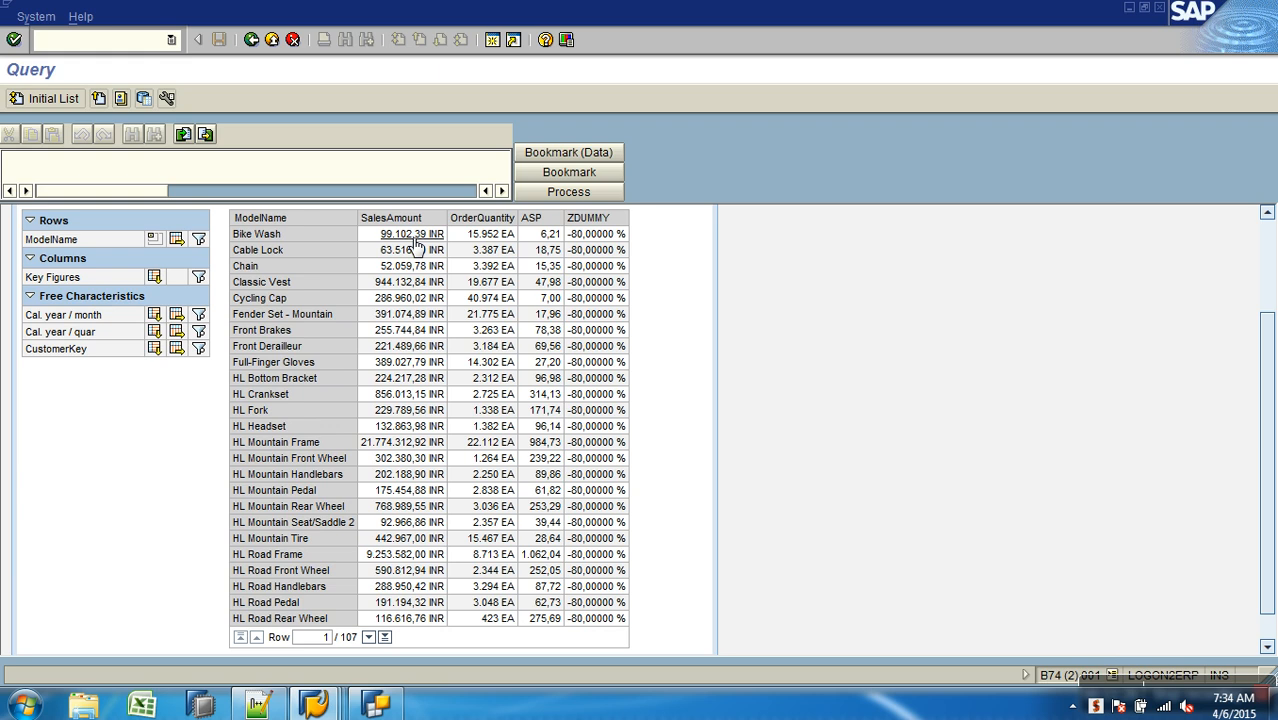
scroll(412, 250, down, 1)
click(384, 602)
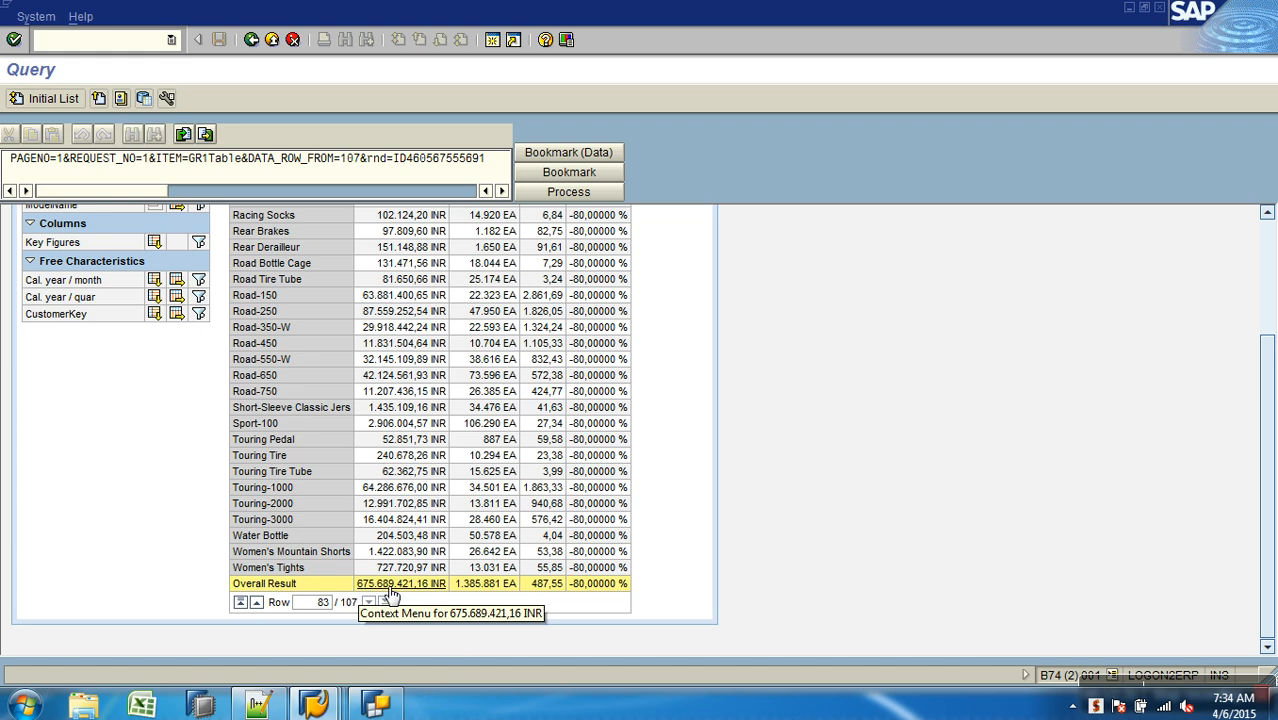
scroll(408, 586, up, 3)
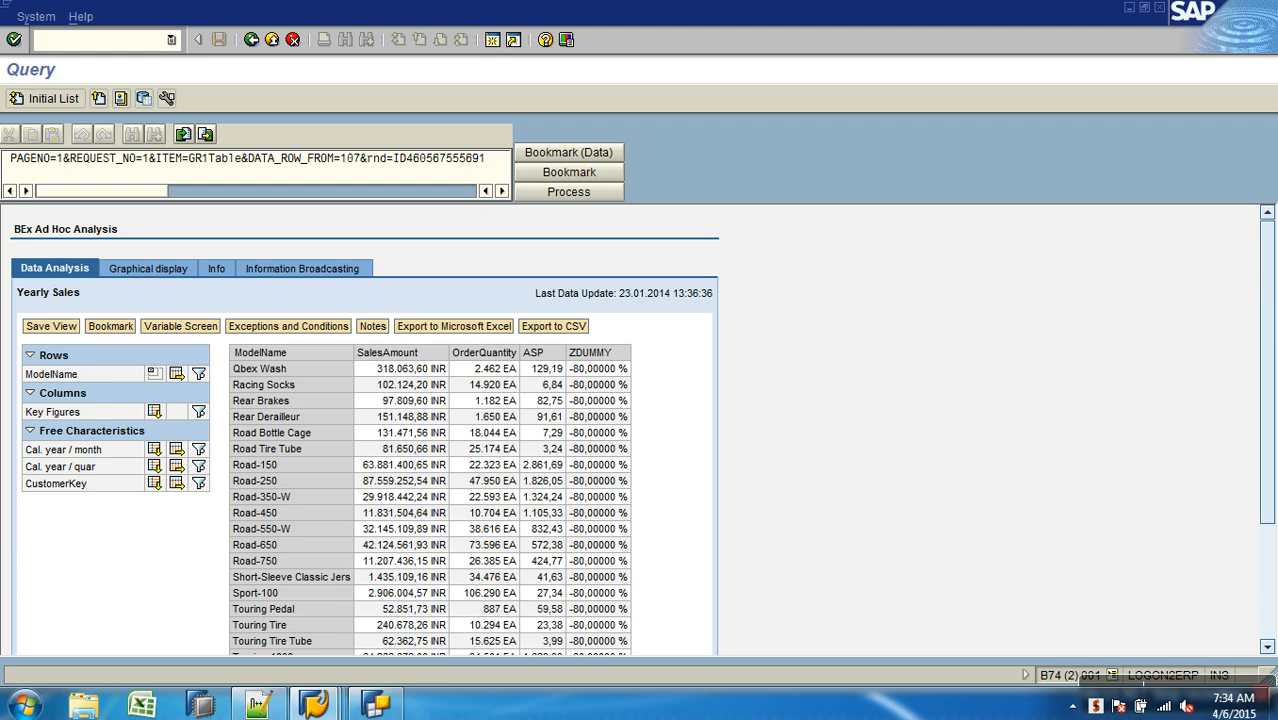
Switch to BEx Query Designer and make ZDUMMY's empty formula ready for entry.
click(390, 705)
click(527, 248)
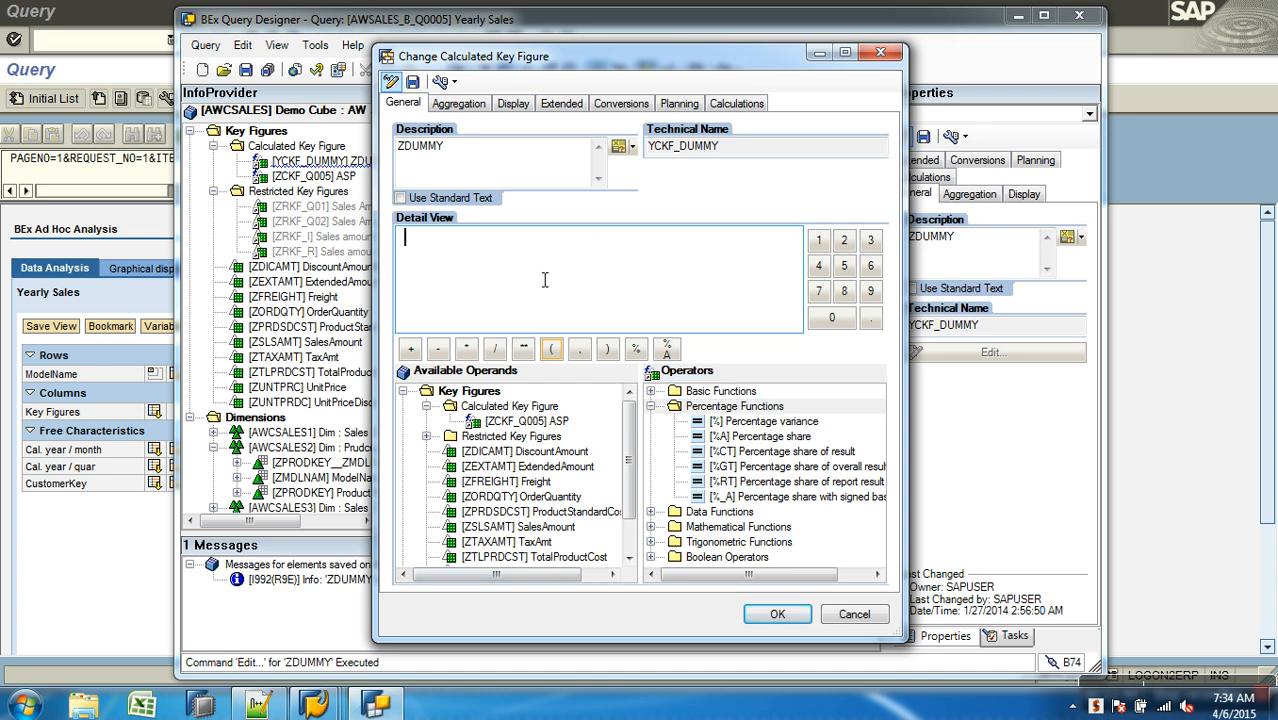
double_click(544, 528)
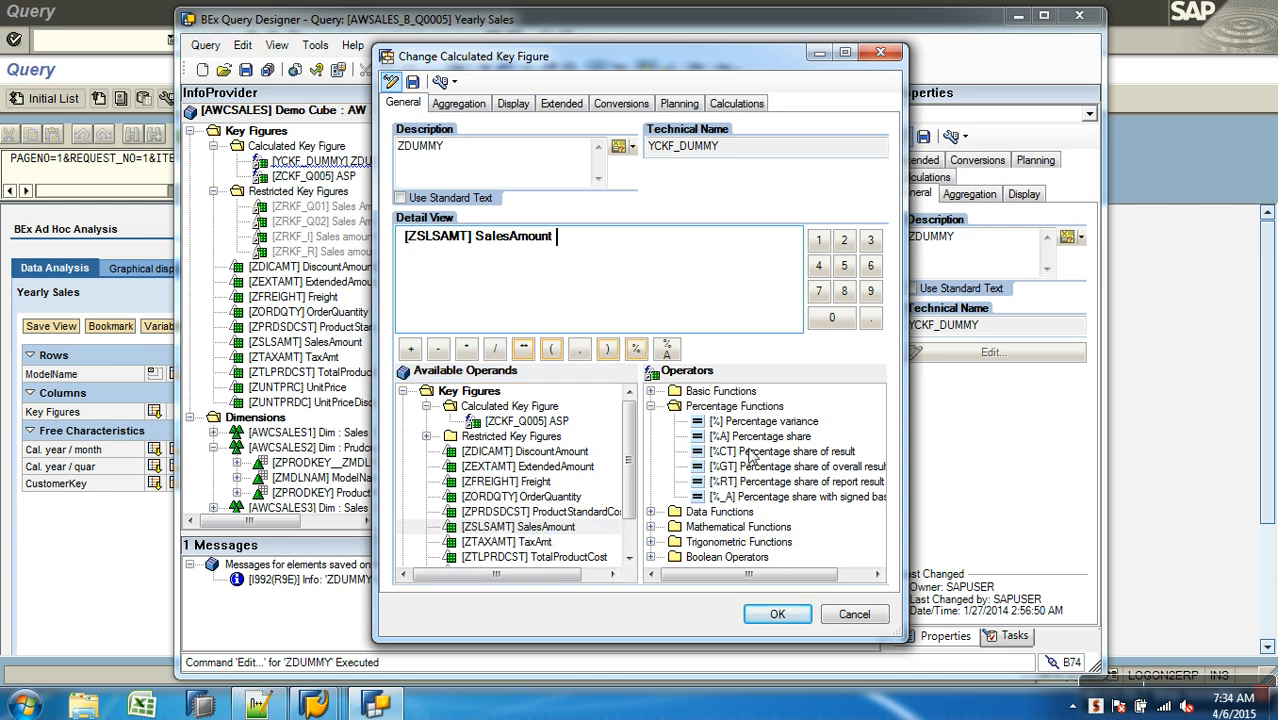
double_click(786, 466)
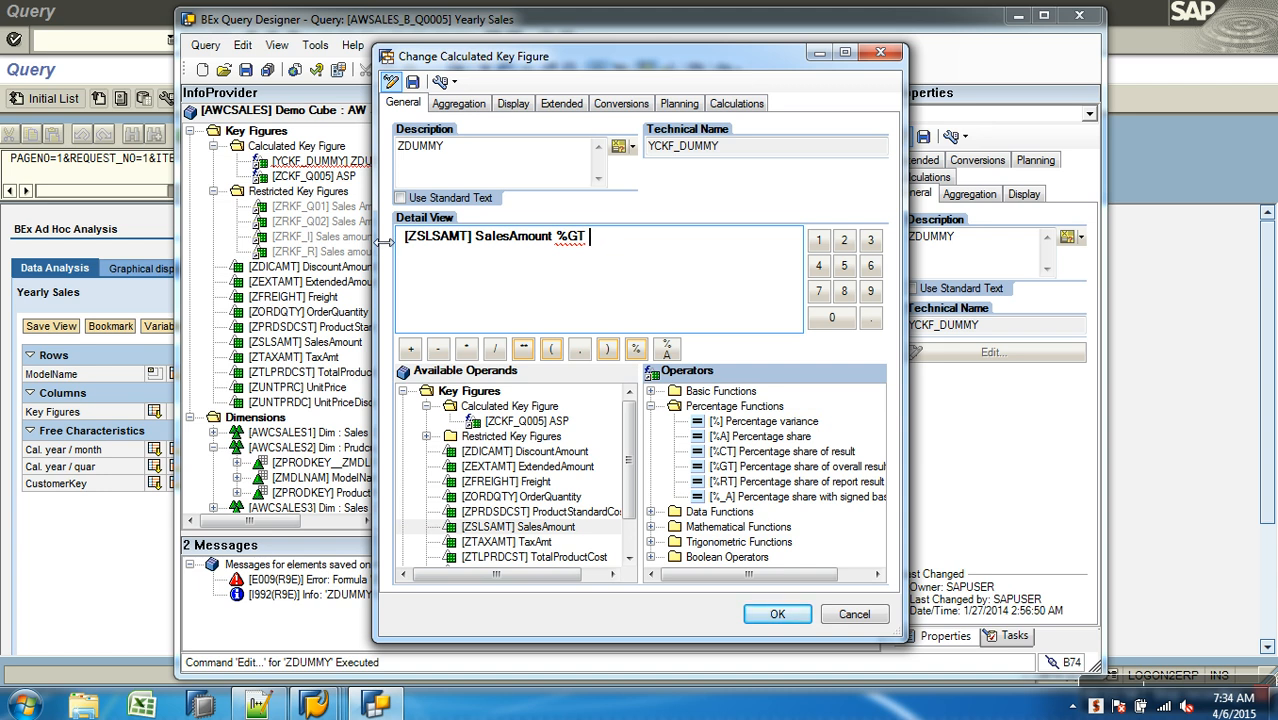
key(BackSpace)
key(BackSpace)
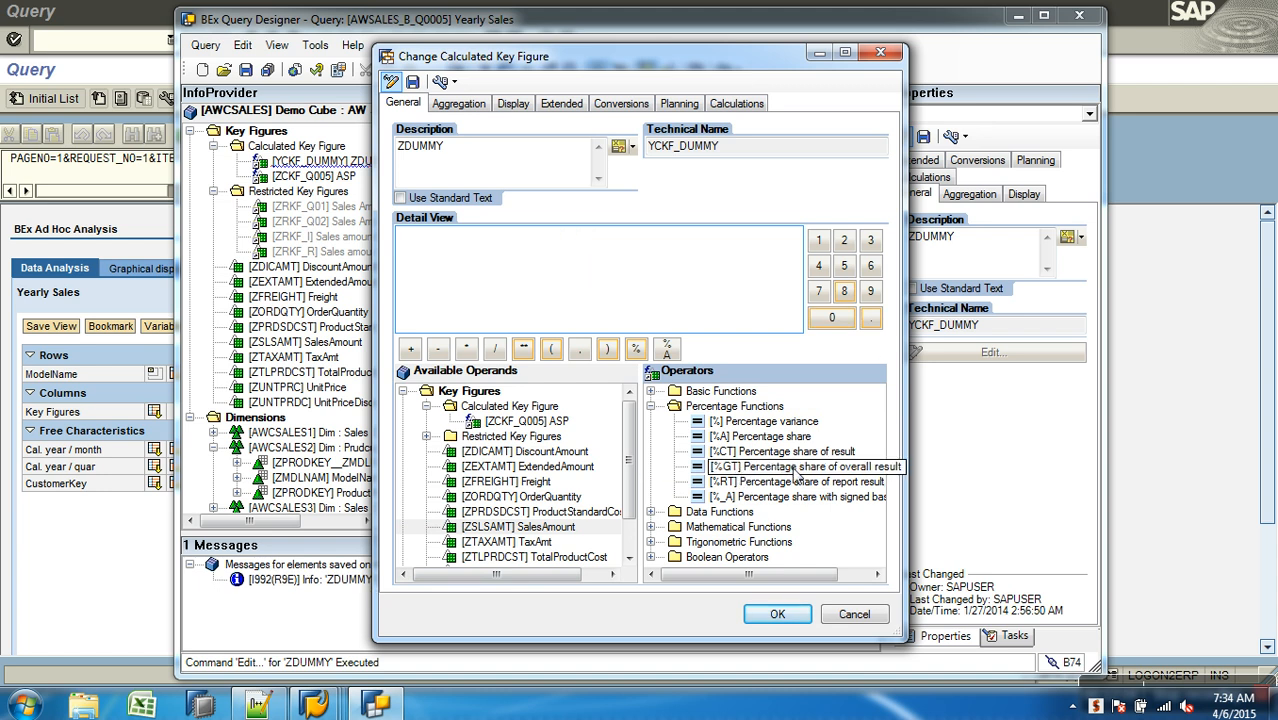
Set ZDUMMY's formula to the percentage share of overall result of SalesAmount (%GT SalesAmount), then save and close the key figure.
double_click(846, 468)
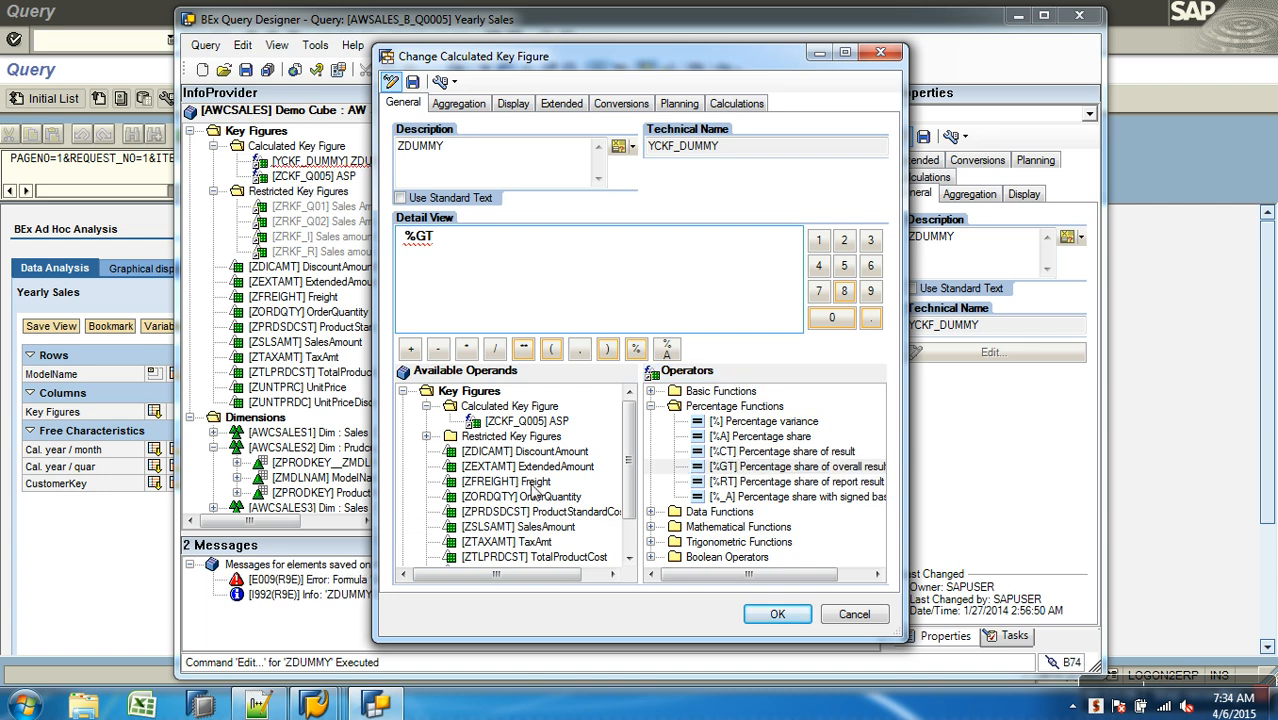
click(529, 528)
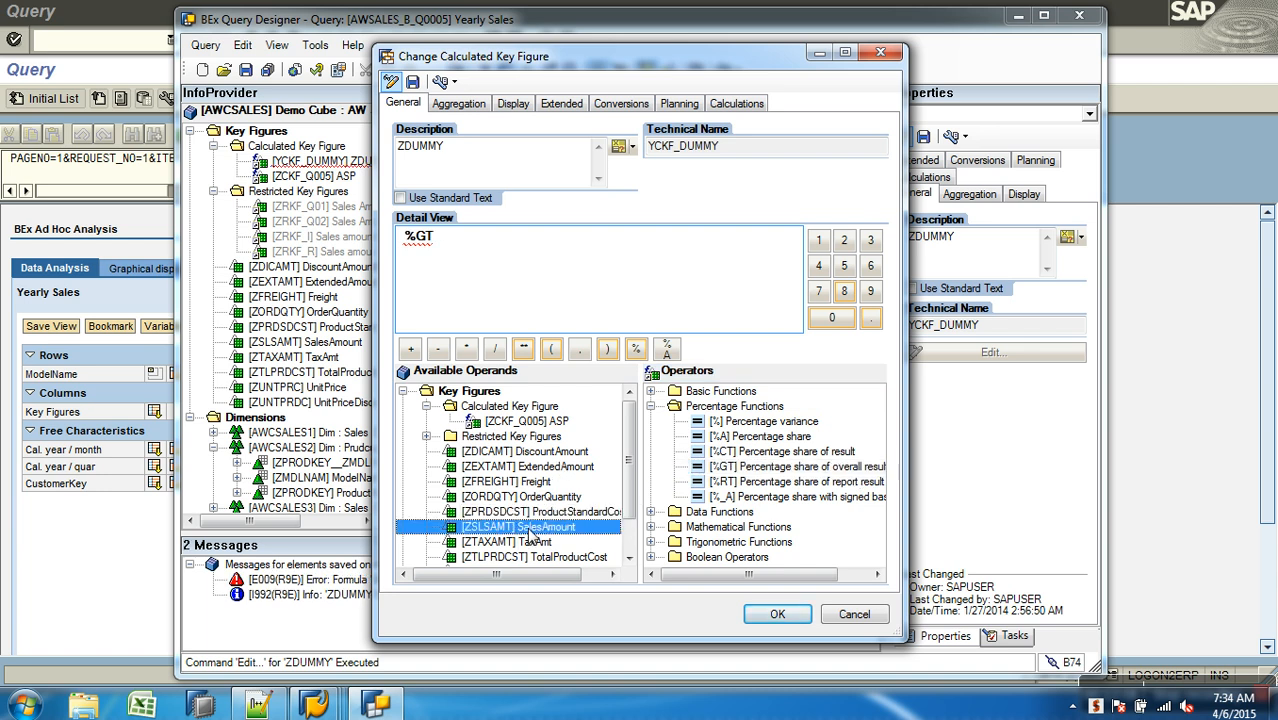
double_click(529, 528)
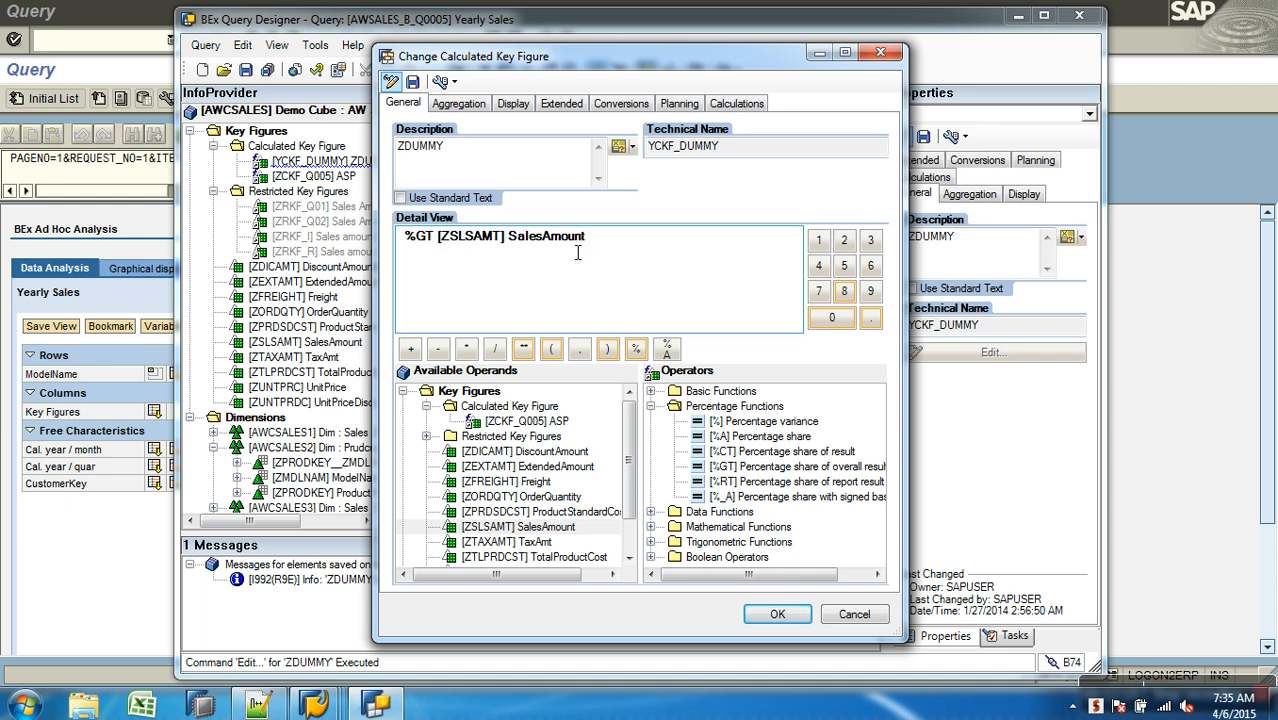
click(391, 81)
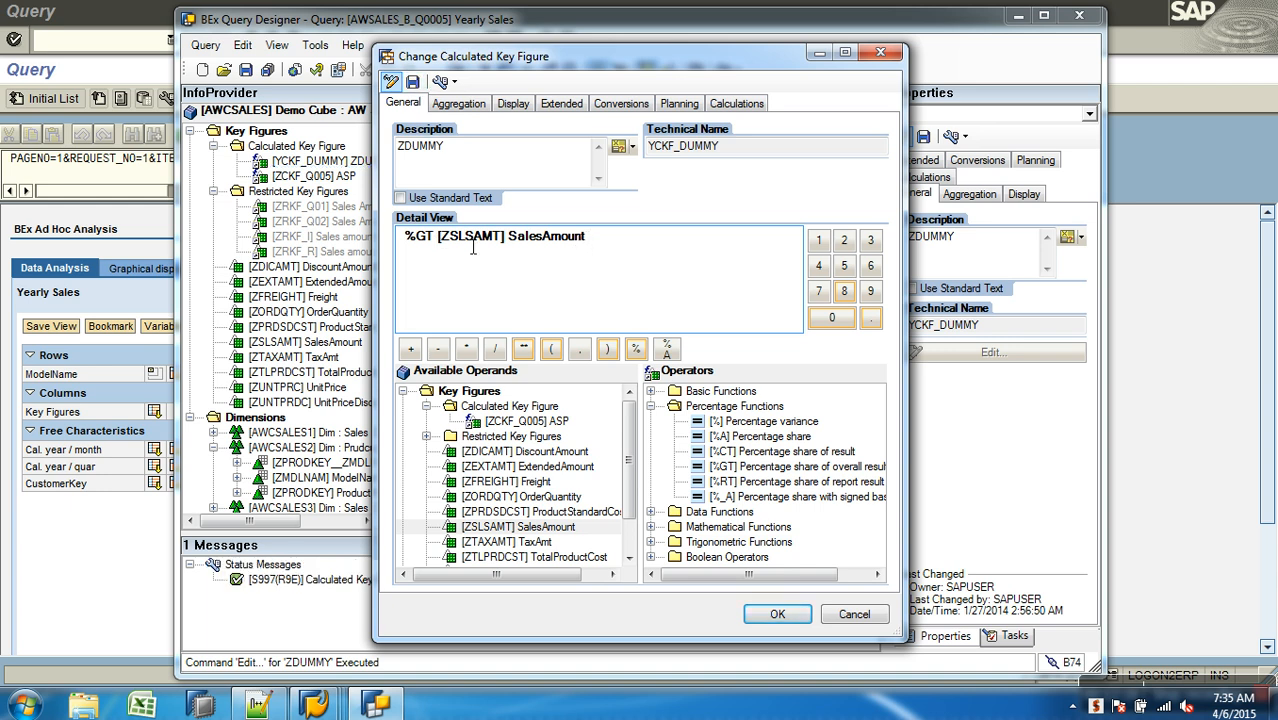
click(777, 614)
Put ZDUMMY with its %GT formula back into the columns, save the query, and rerun it in the Query Monitor.
drag(287, 172, 700, 194)
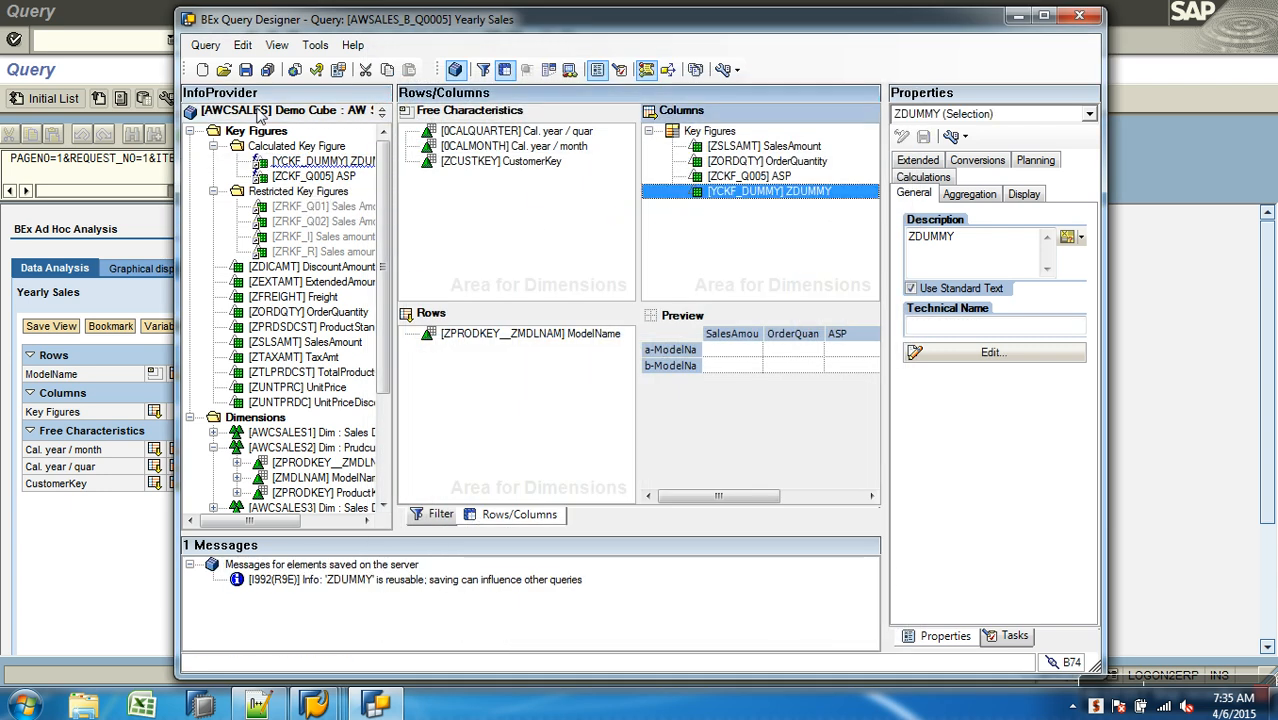
click(245, 69)
click(137, 544)
click(251, 39)
click(40, 101)
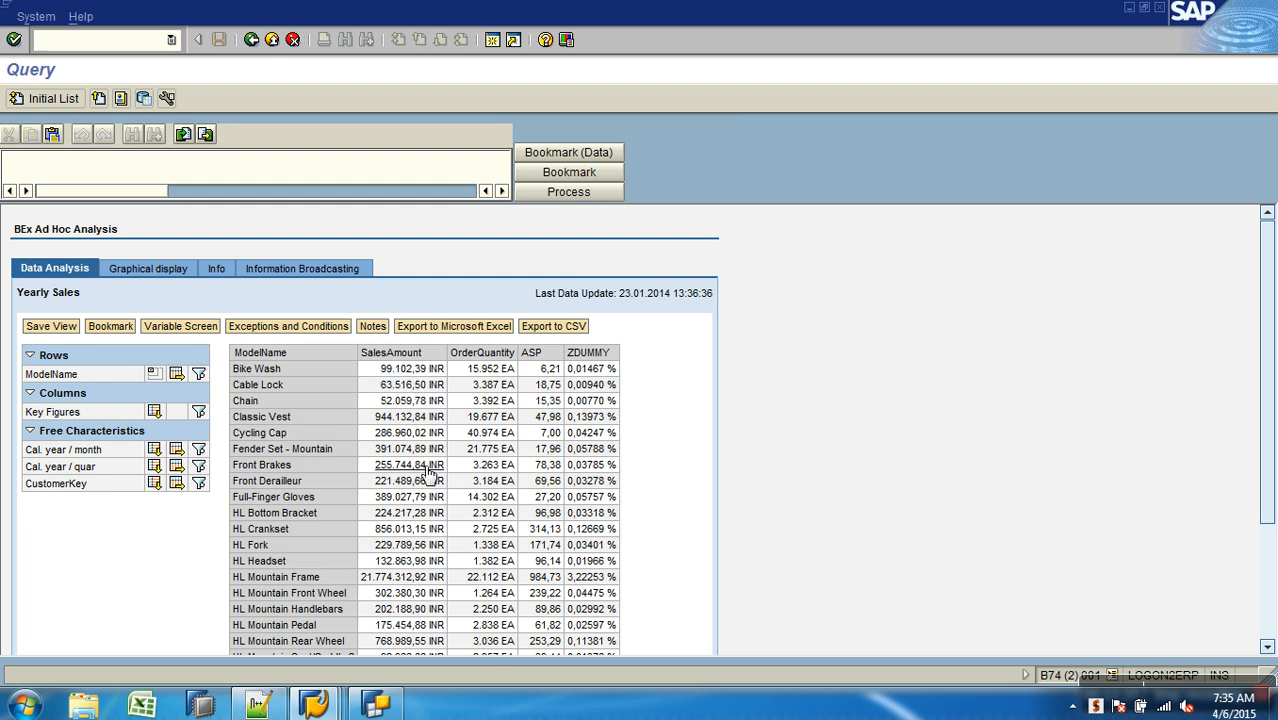
Examine ZDUMMY's percentage shares per model through to the Overall Result row on the report's last page.
drag(1265, 277, 1272, 438)
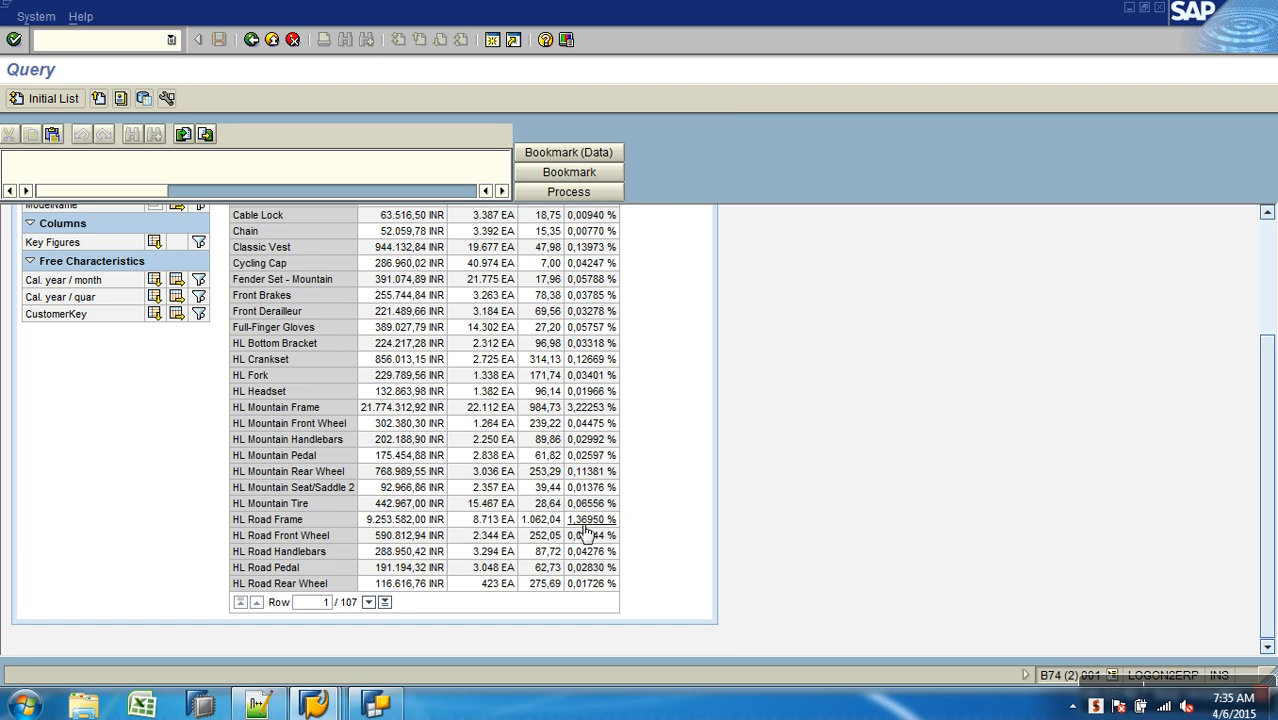
click(385, 603)
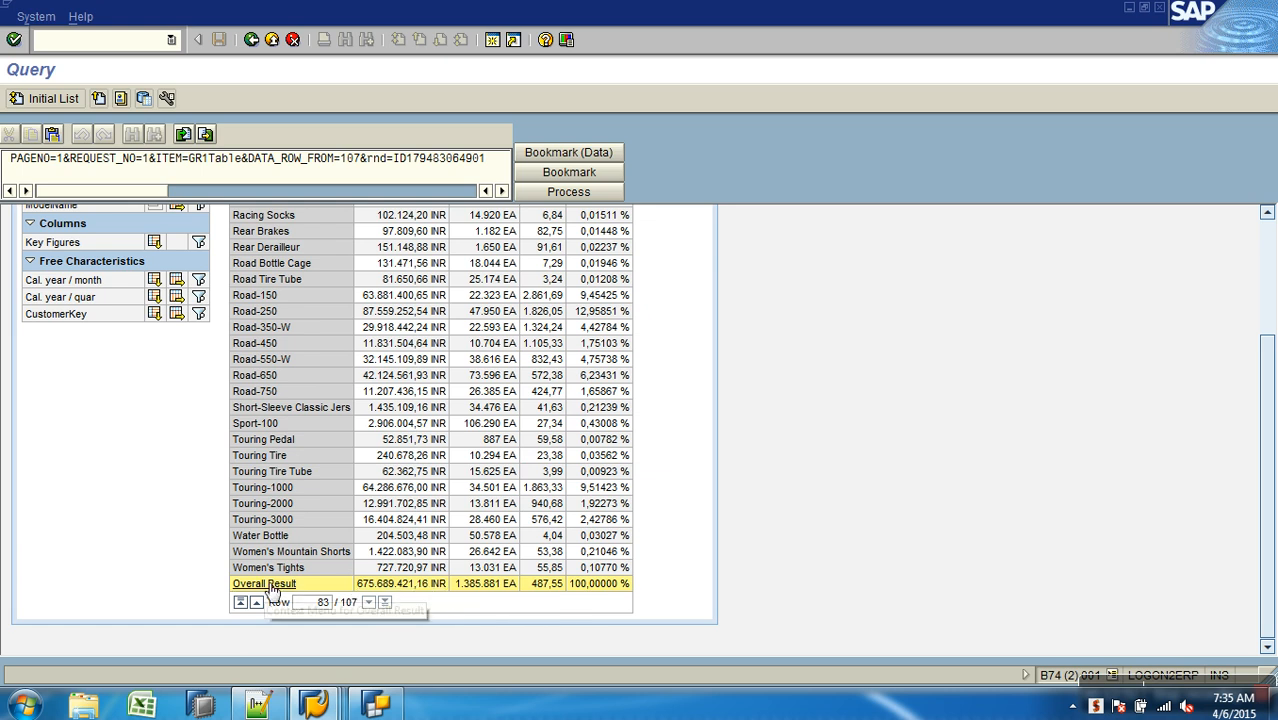
Switch to BEx Query Designer and take ZDUMMY out of the query columns.
click(376, 705)
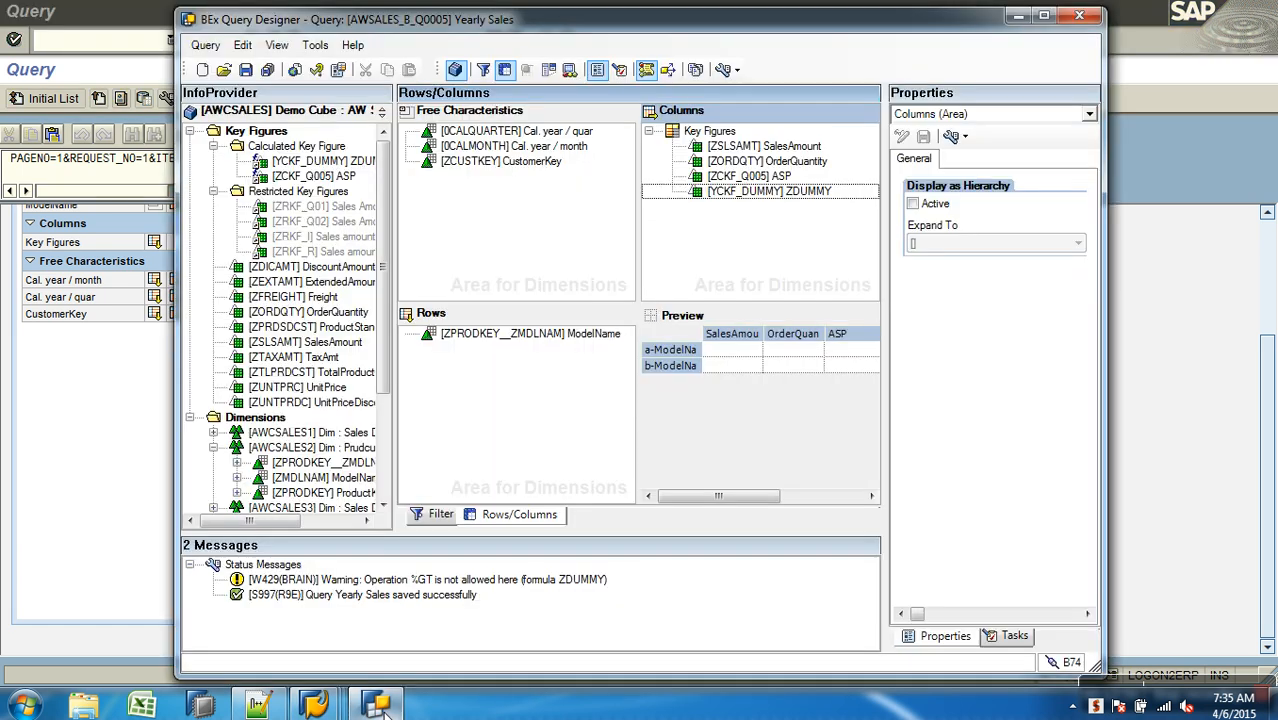
click(762, 192)
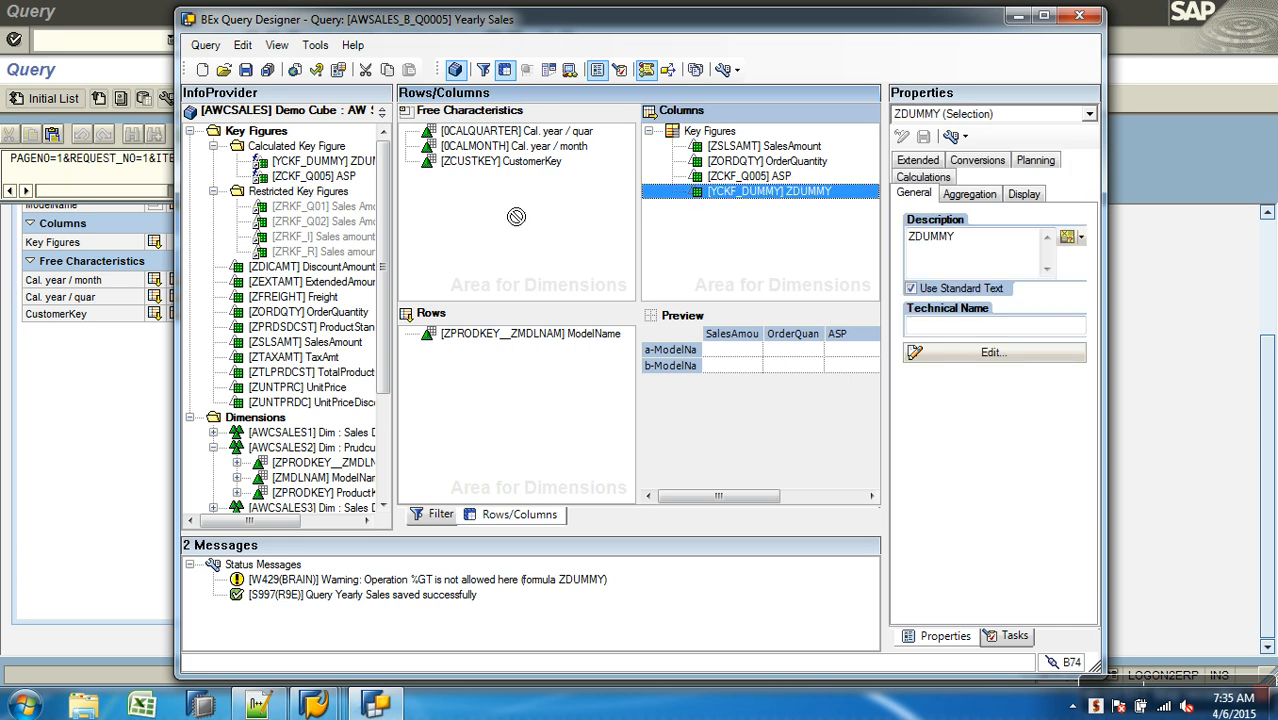
key(Delete)
Reopen ZDUMMY for editing, review the percentage functions, and clear its %GT formula.
right_click(342, 162)
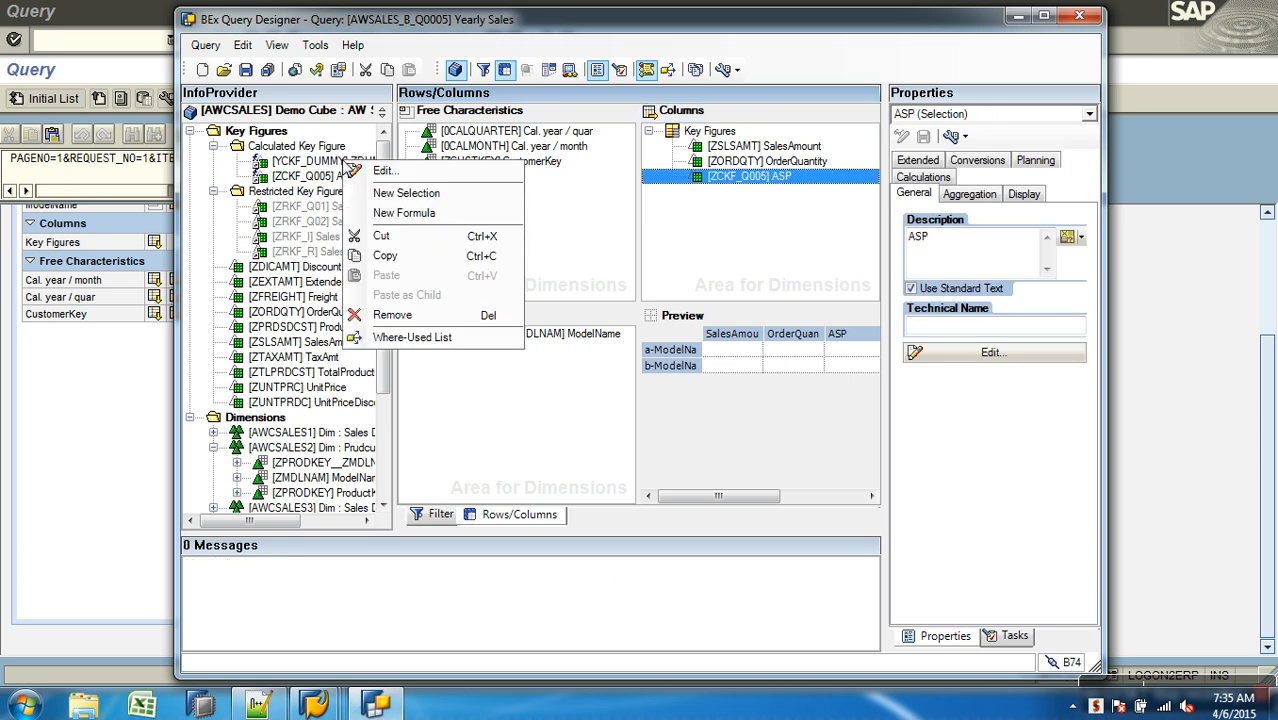
double_click(313, 164)
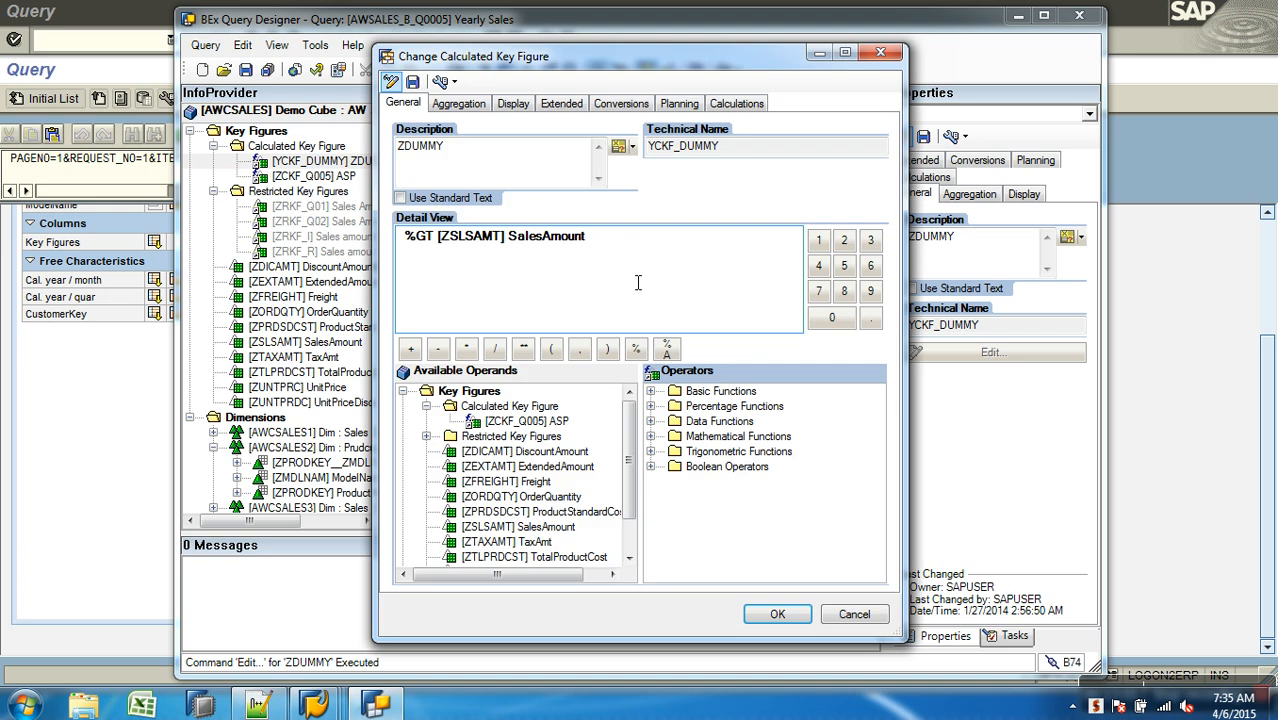
click(650, 406)
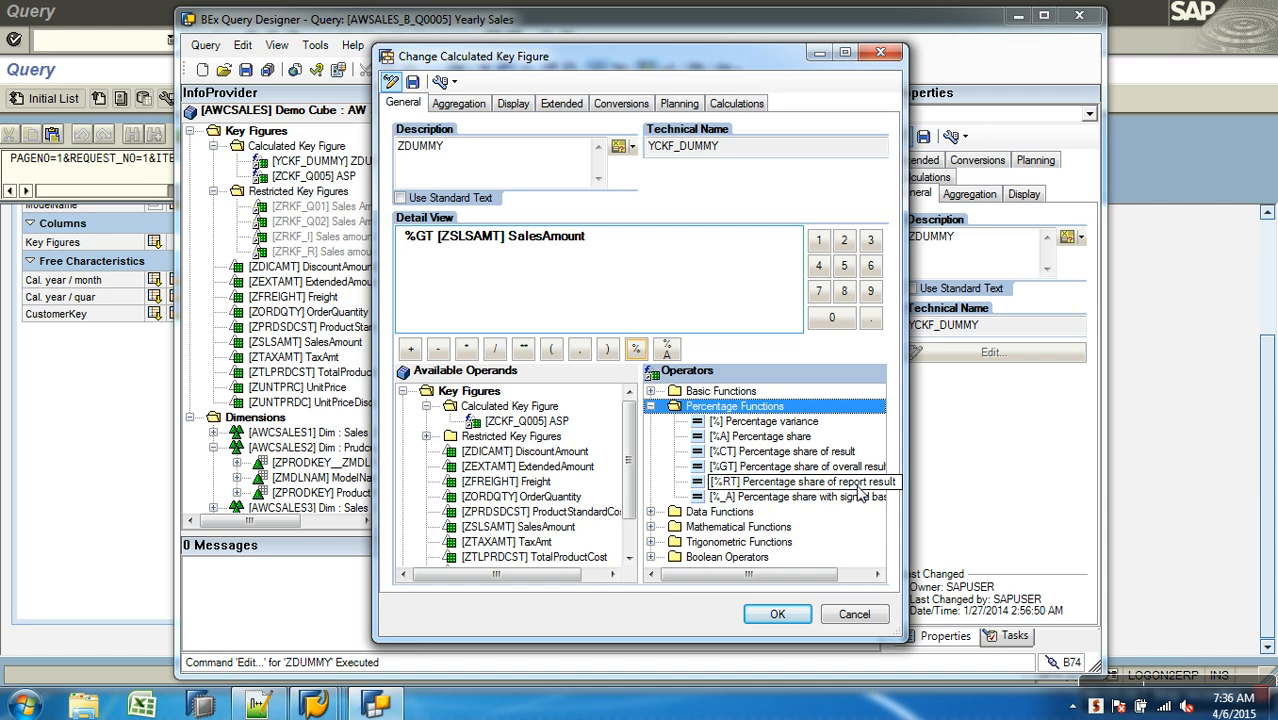
click(651, 406)
drag(612, 255, 346, 243)
key(Delete)
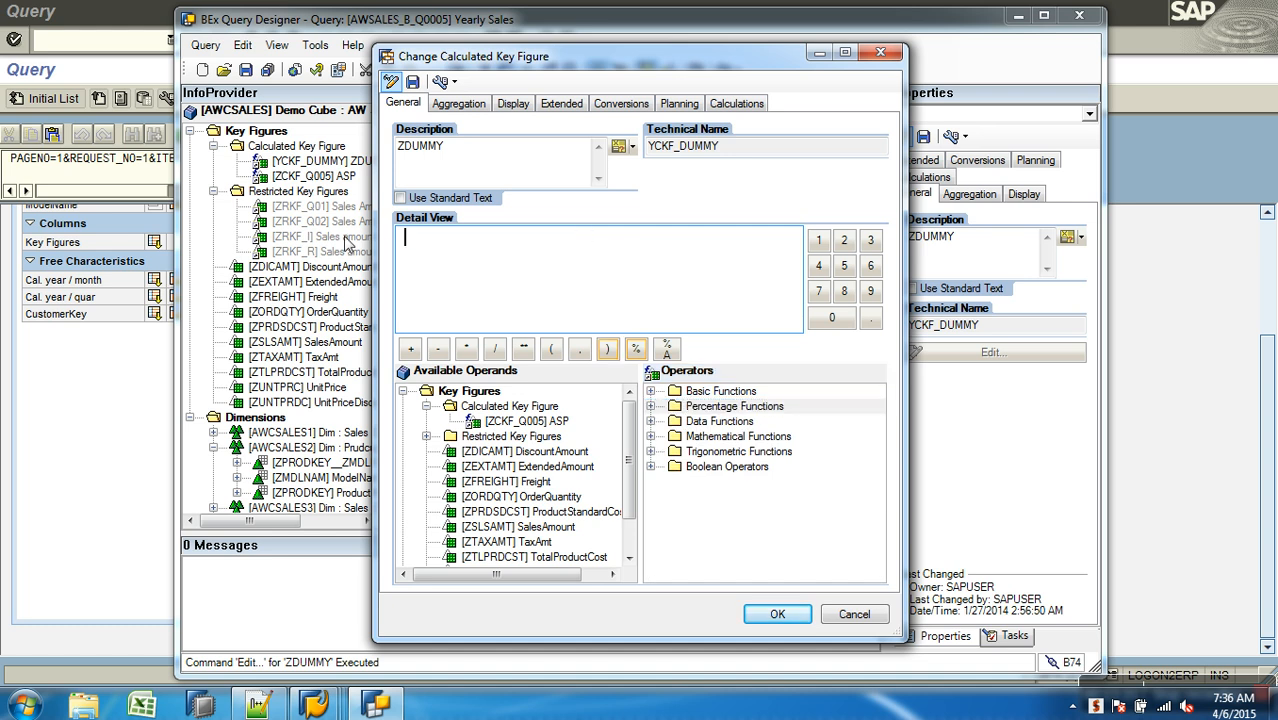
Set ZDUMMY's formula to COUNT( 9 ) with the COUNT data function, then save and close the key figure.
click(651, 421)
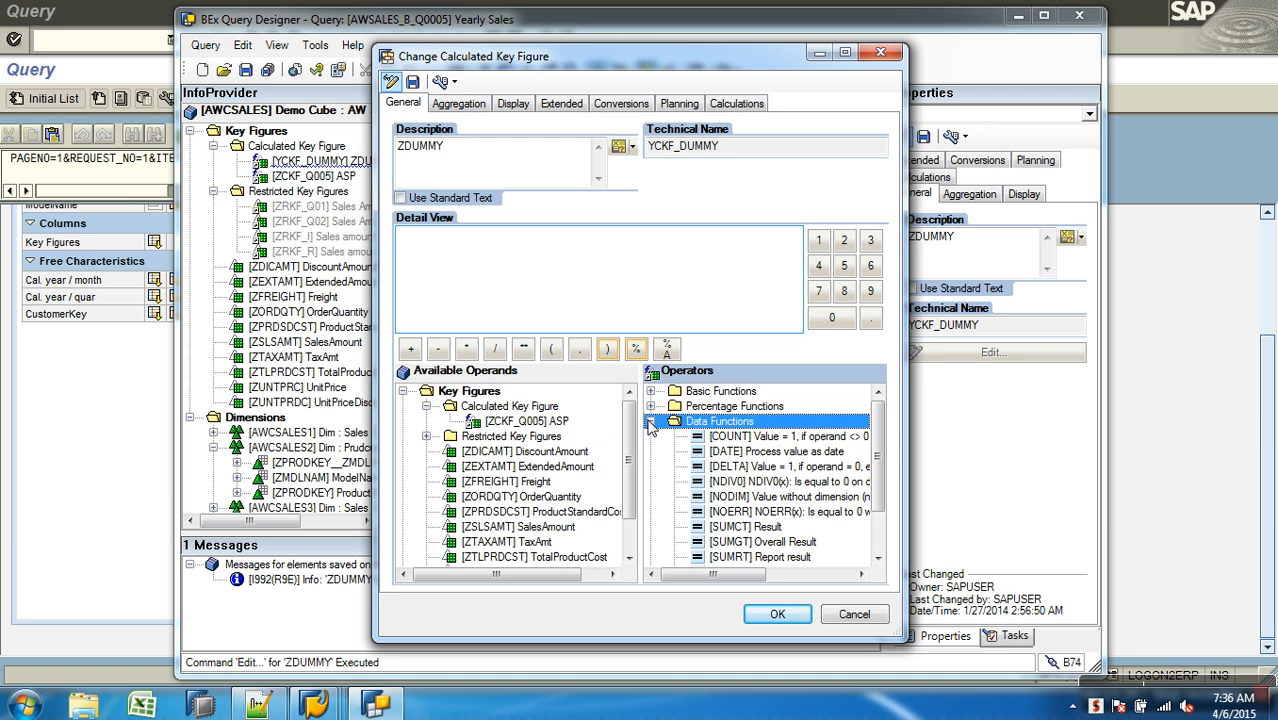
double_click(726, 438)
click(870, 291)
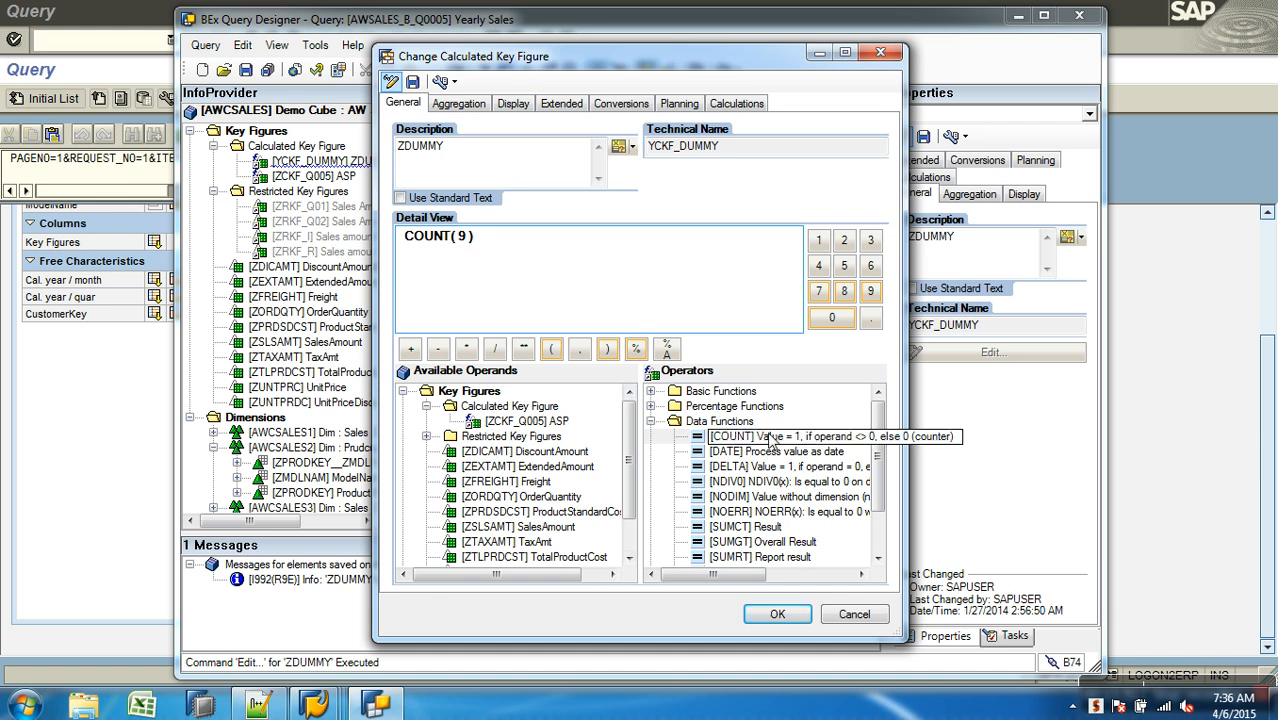
drag(488, 250, 328, 221)
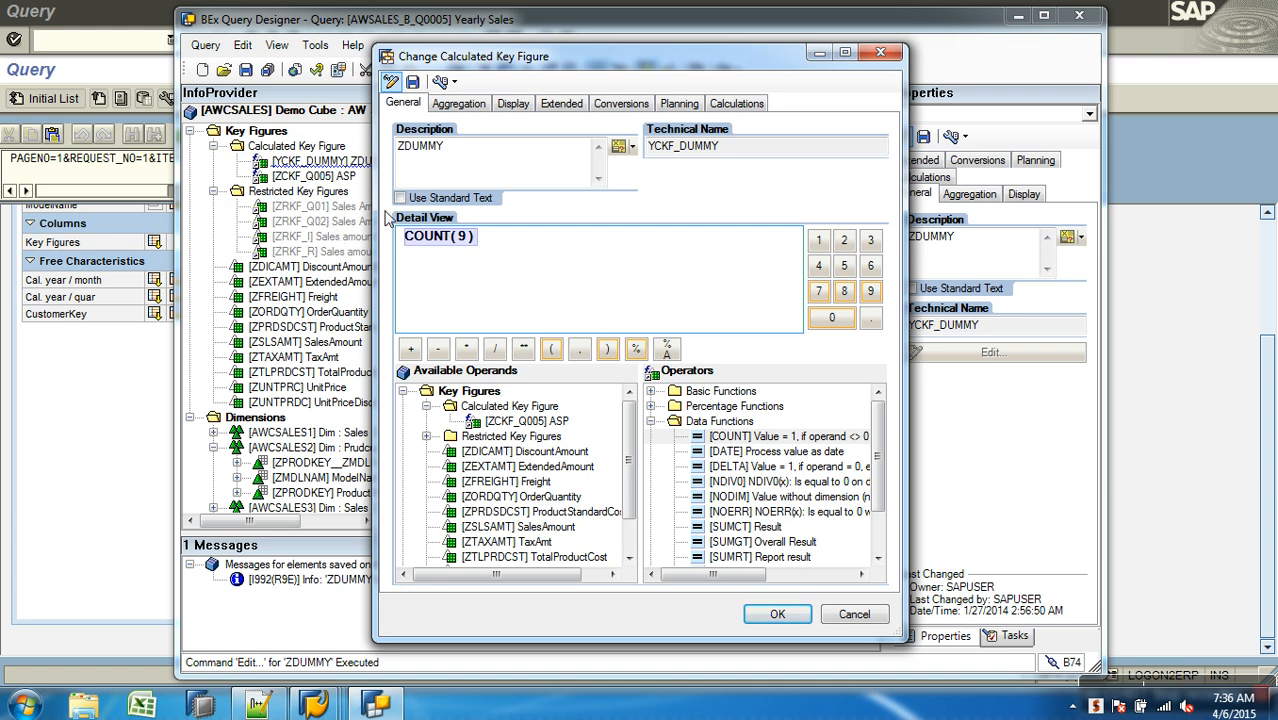
click(463, 237)
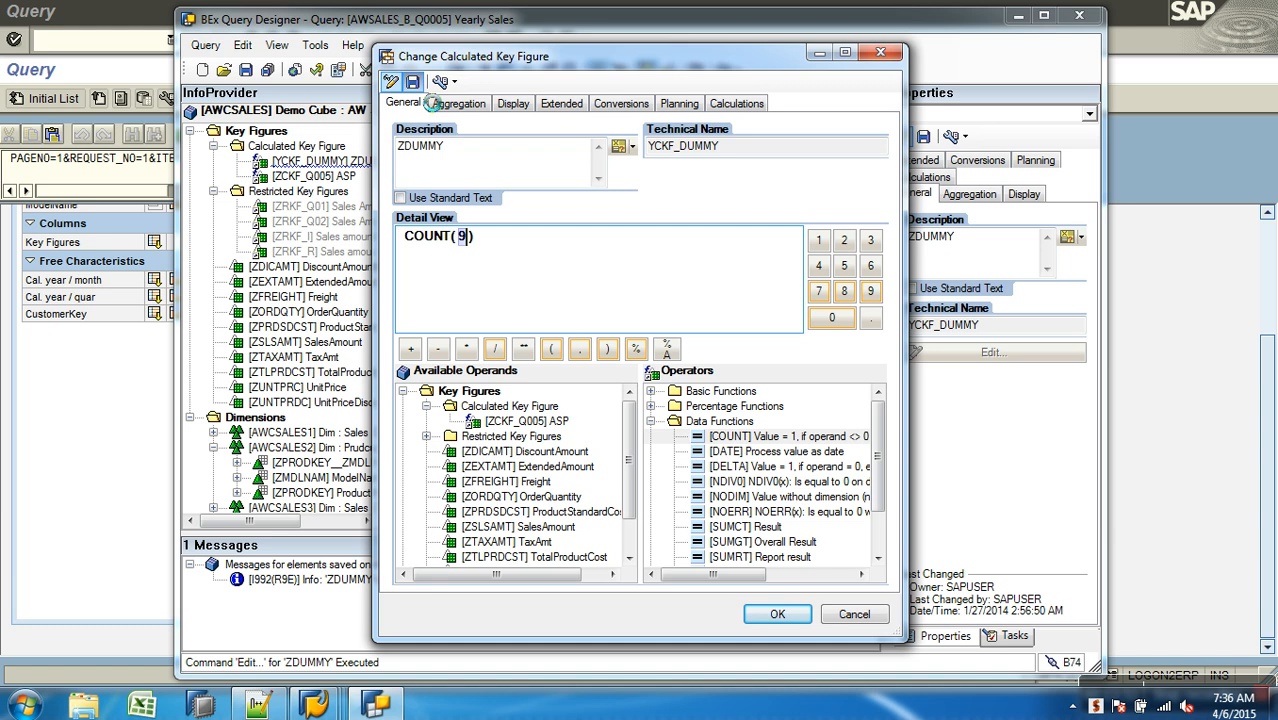
click(767, 614)
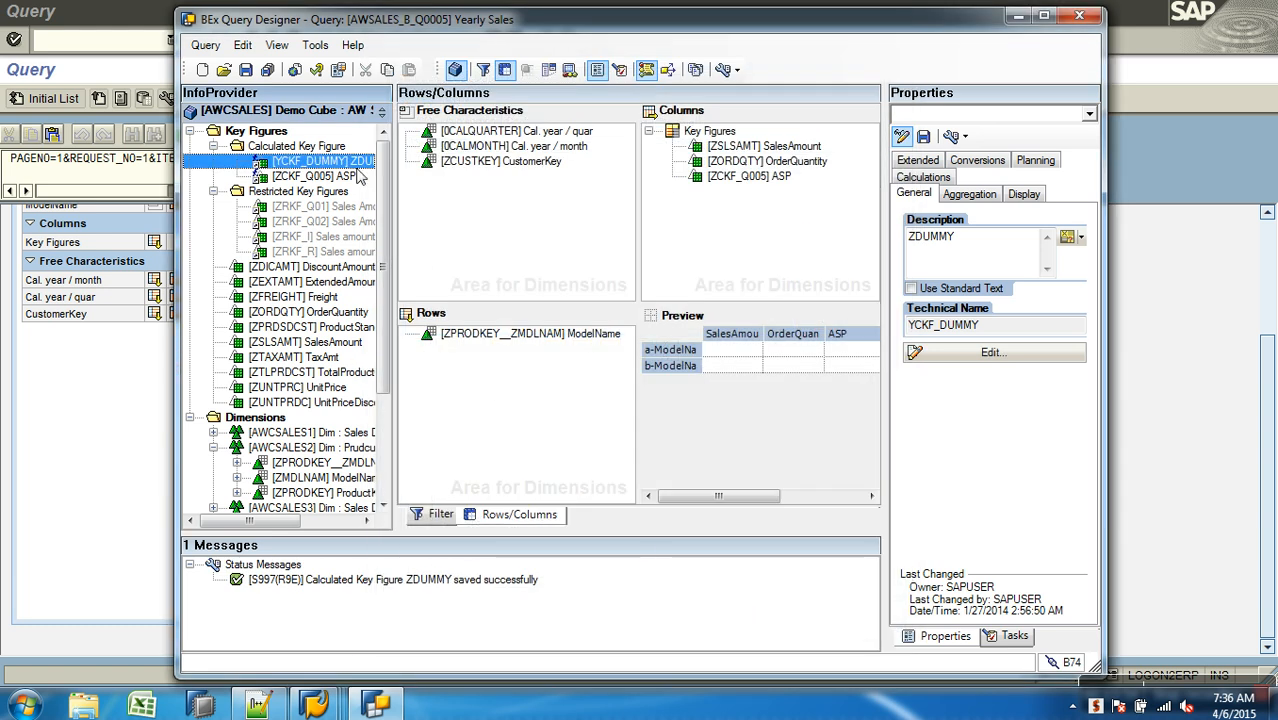
Put ZDUMMY with its COUNT( 9 ) formula back into the columns, save the query, and rerun it in the Query Monitor.
drag(350, 162, 755, 195)
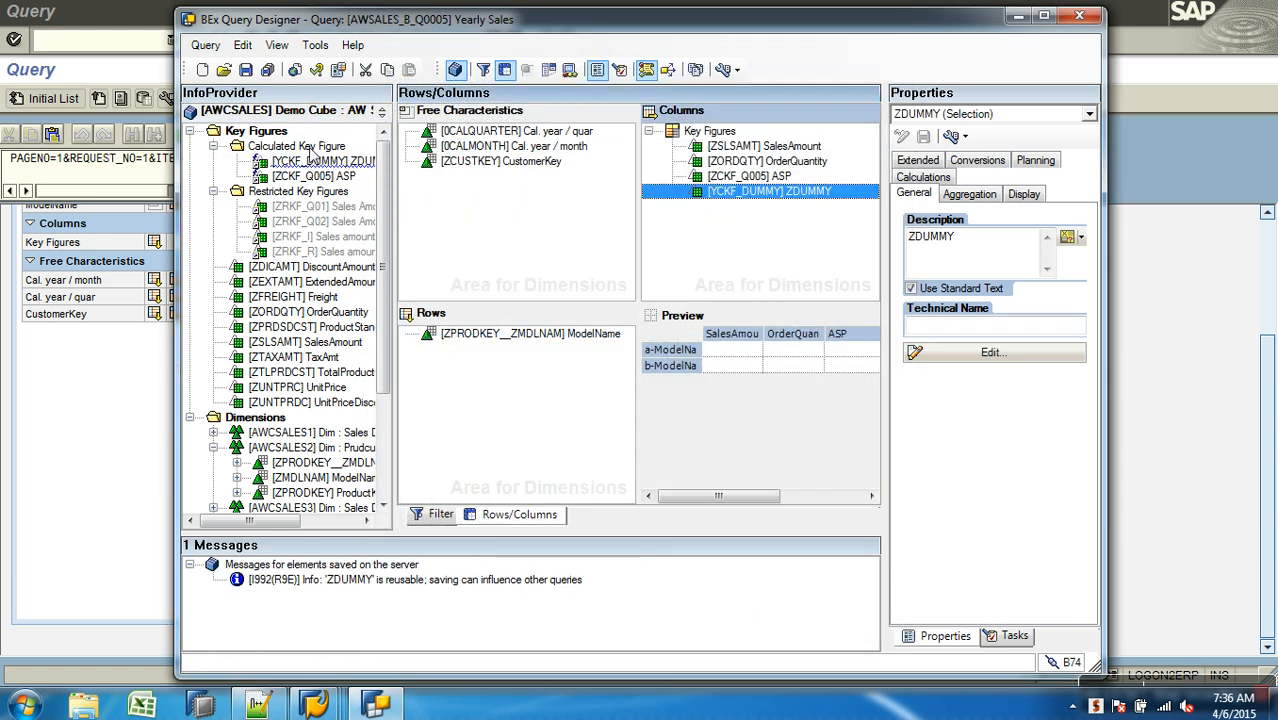
click(245, 69)
click(118, 416)
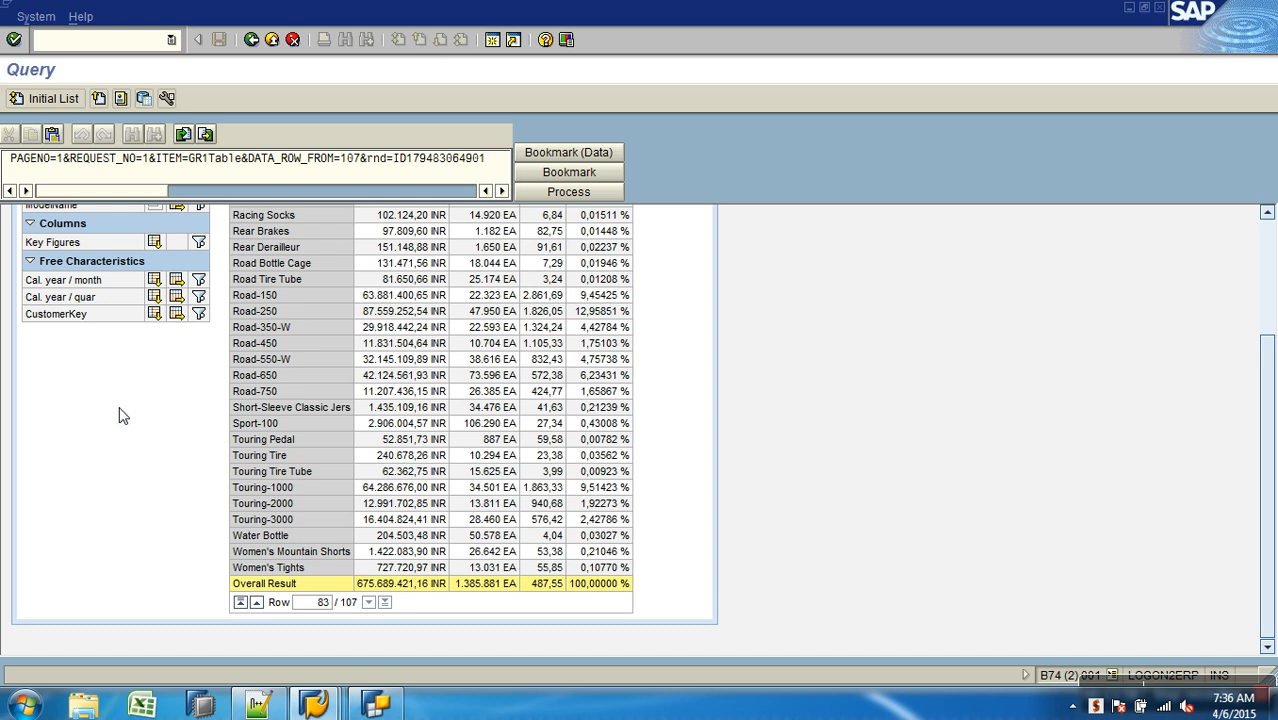
click(252, 41)
click(38, 104)
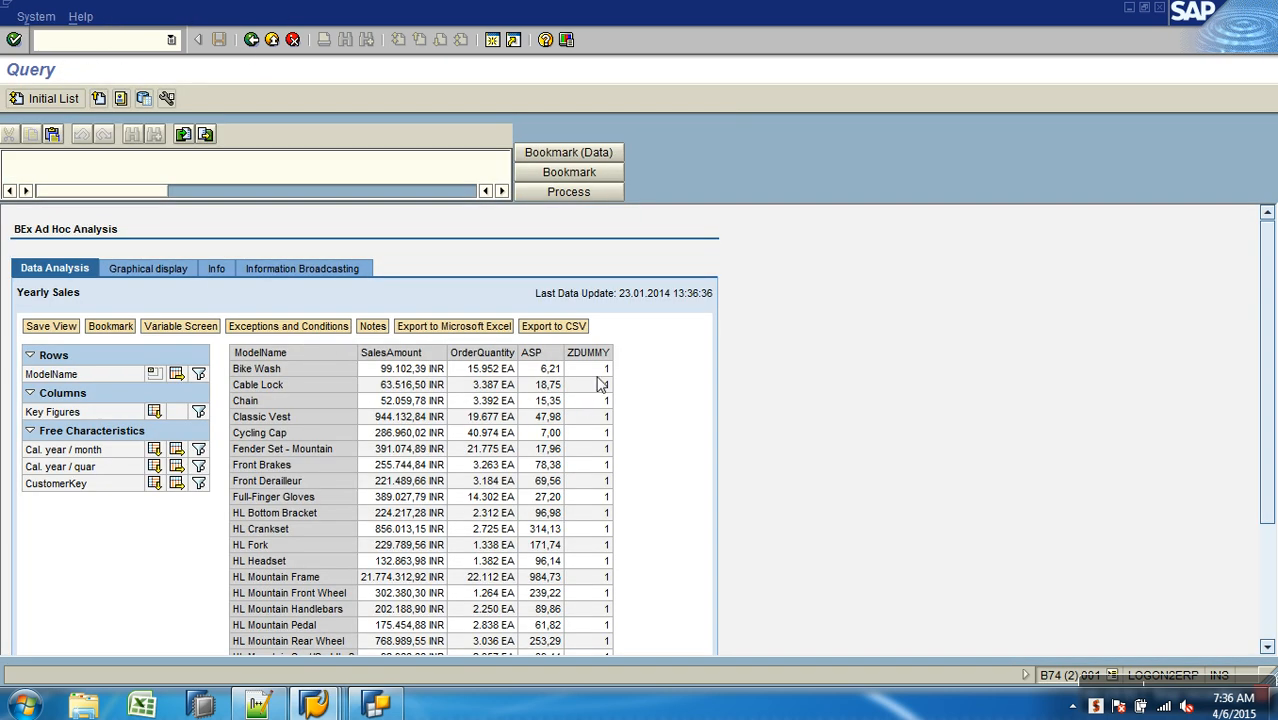
Return to BEx Query Designer and remove ZDUMMY from the columns so its formula can be edited.
click(376, 705)
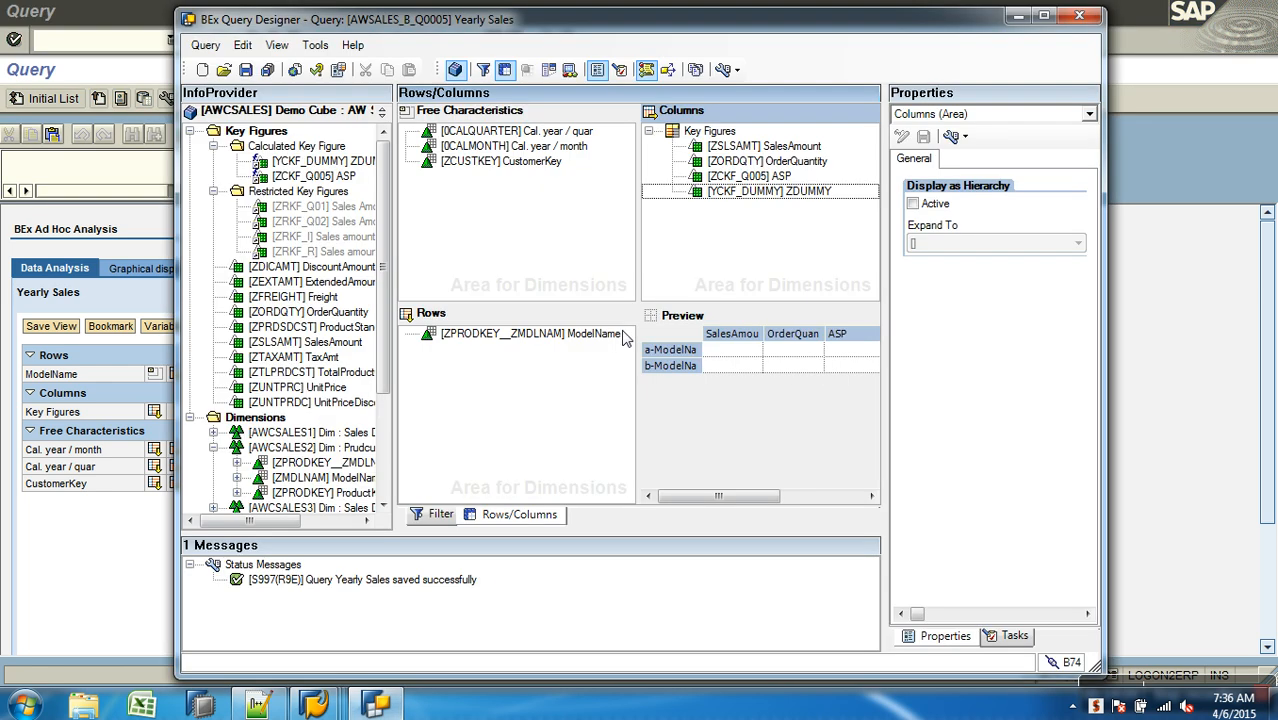
drag(735, 192, 347, 174)
right_click(347, 159)
click(396, 172)
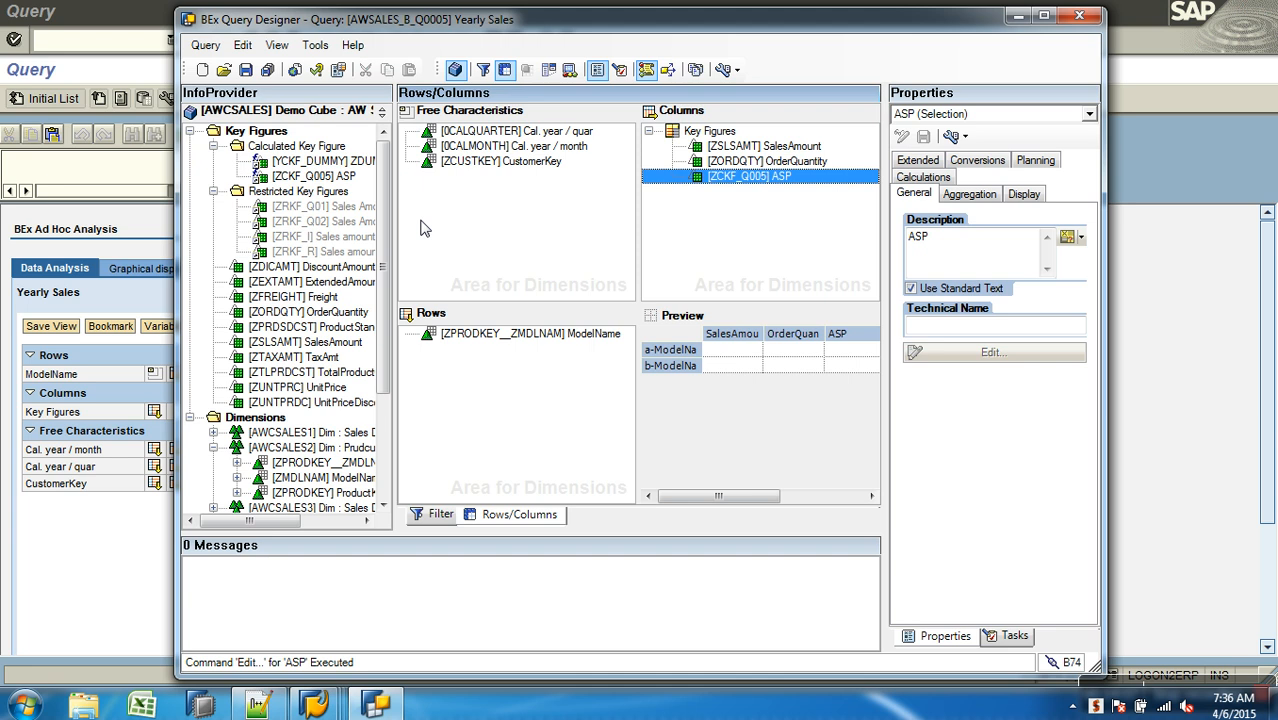
click(854, 614)
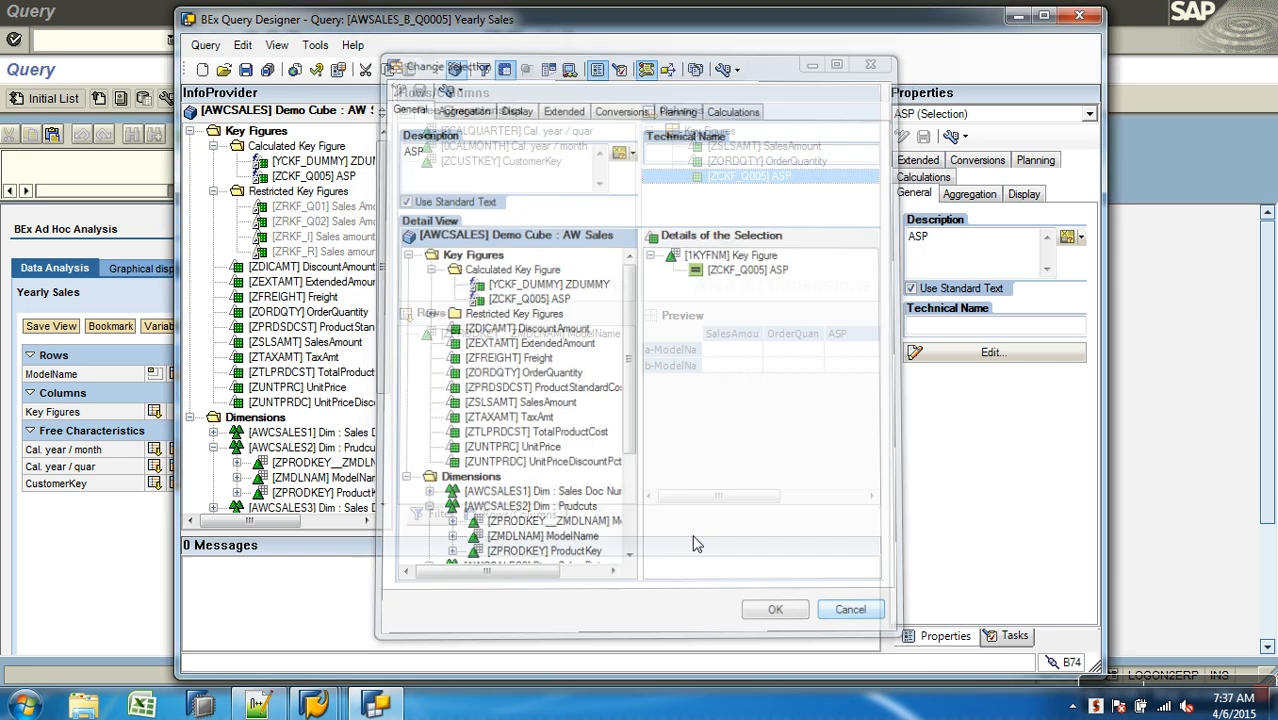
double_click(319, 165)
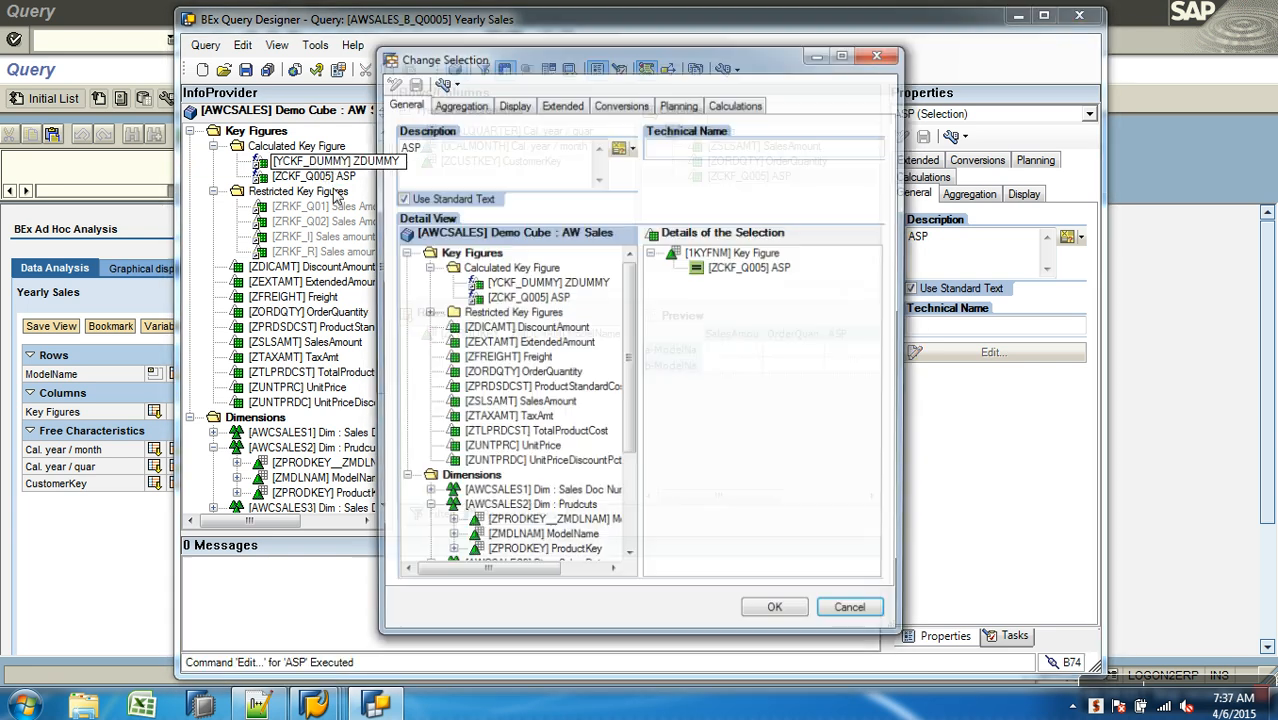
click(847, 612)
Open the calculated key figure ZDUMMY, change its formula to COUNT( 0 ), then save and close it.
click(357, 166)
right_click(357, 166)
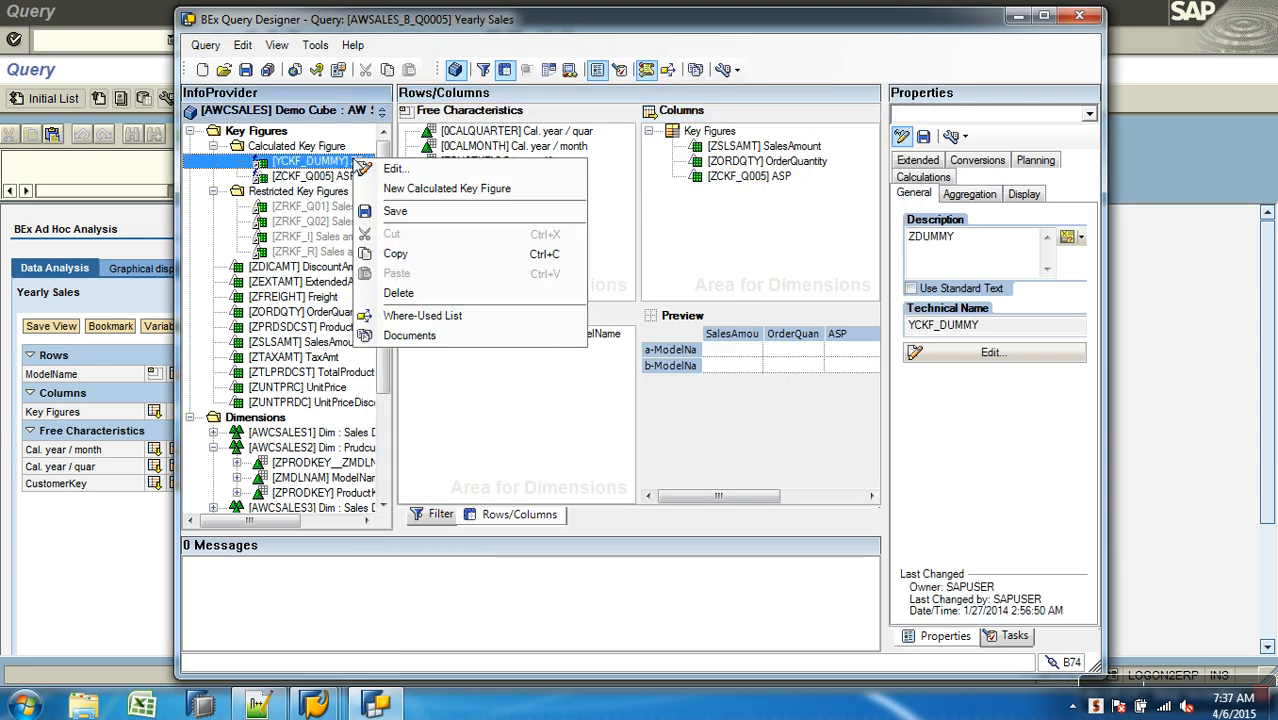
click(378, 170)
click(464, 238)
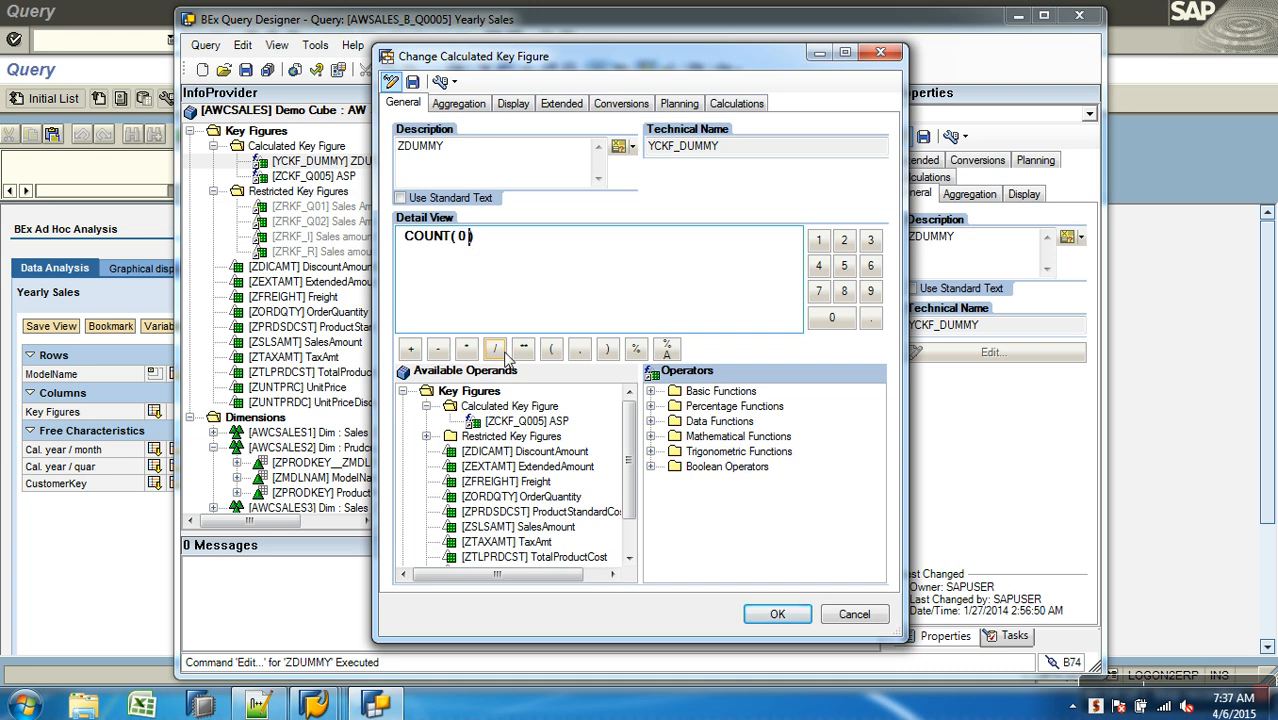
click(413, 82)
click(777, 613)
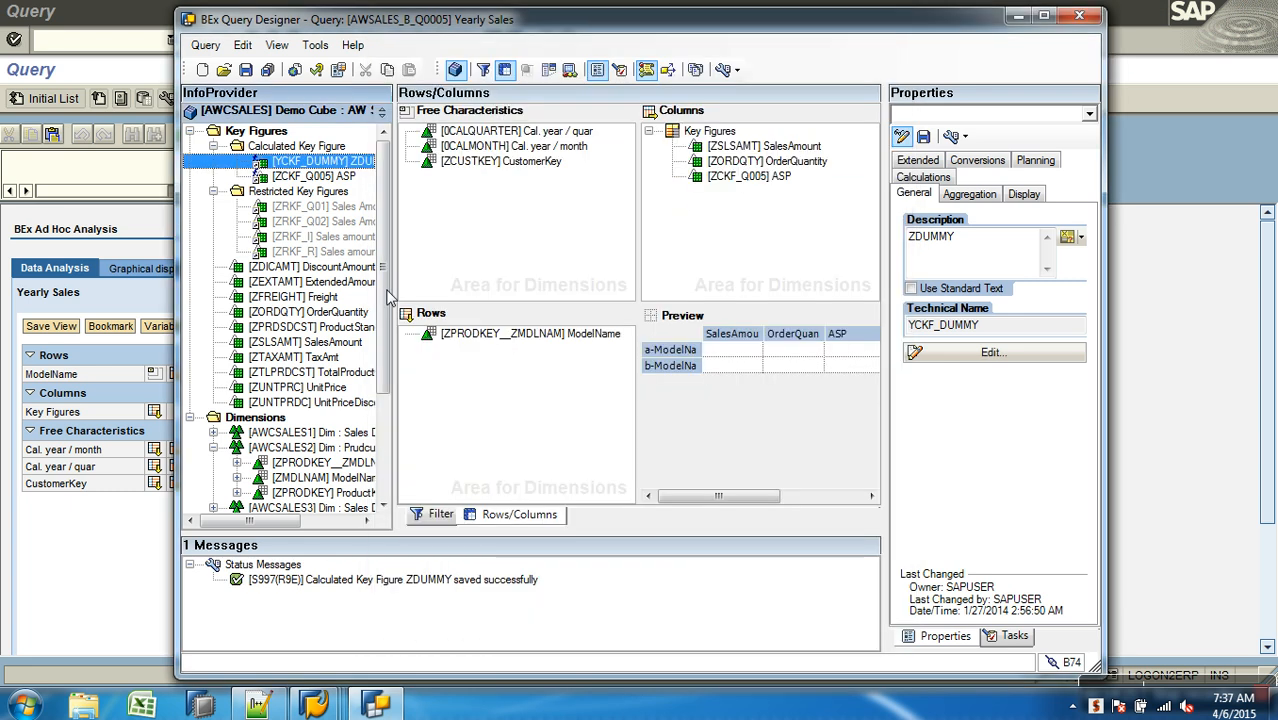
Put ZDUMMY with its COUNT( 0 ) formula back into the columns, save the query, and rerun it in the Query Monitor.
drag(300, 161, 705, 200)
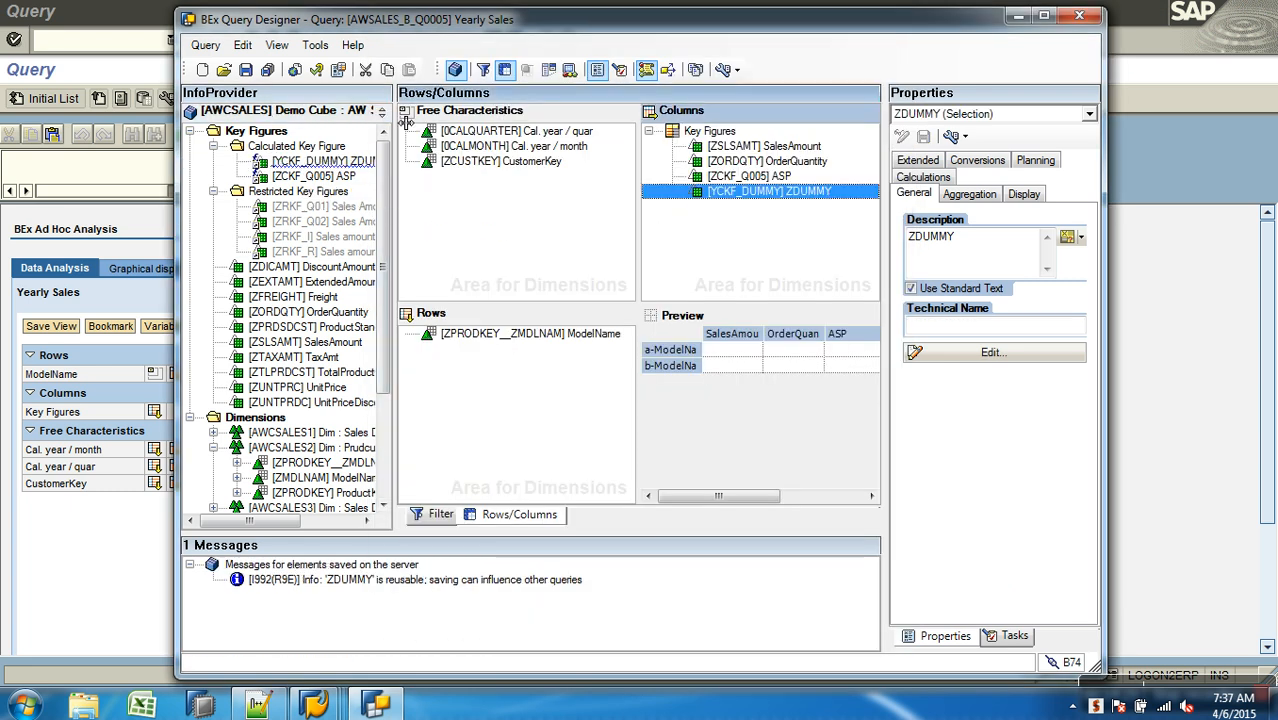
click(245, 69)
click(199, 70)
click(251, 40)
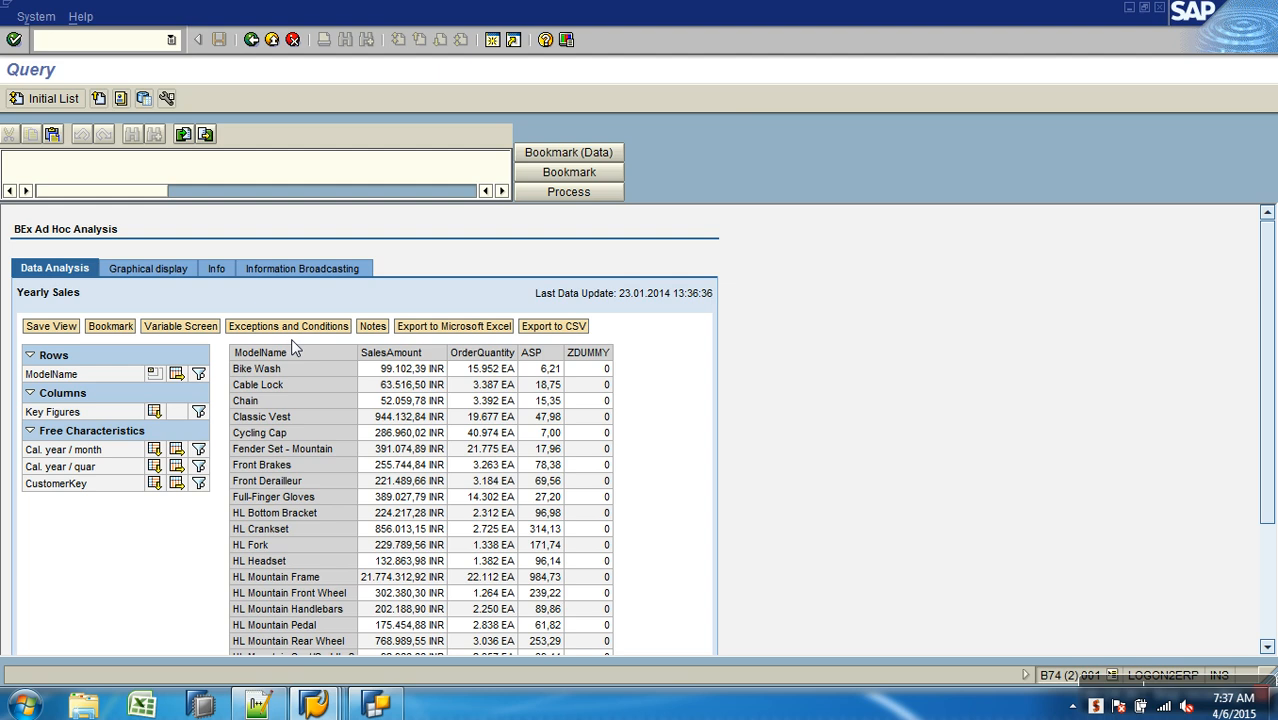
Return to BEx Query Designer, remove ZDUMMY from the columns, and open the calculated key figure for editing.
click(375, 706)
click(759, 191)
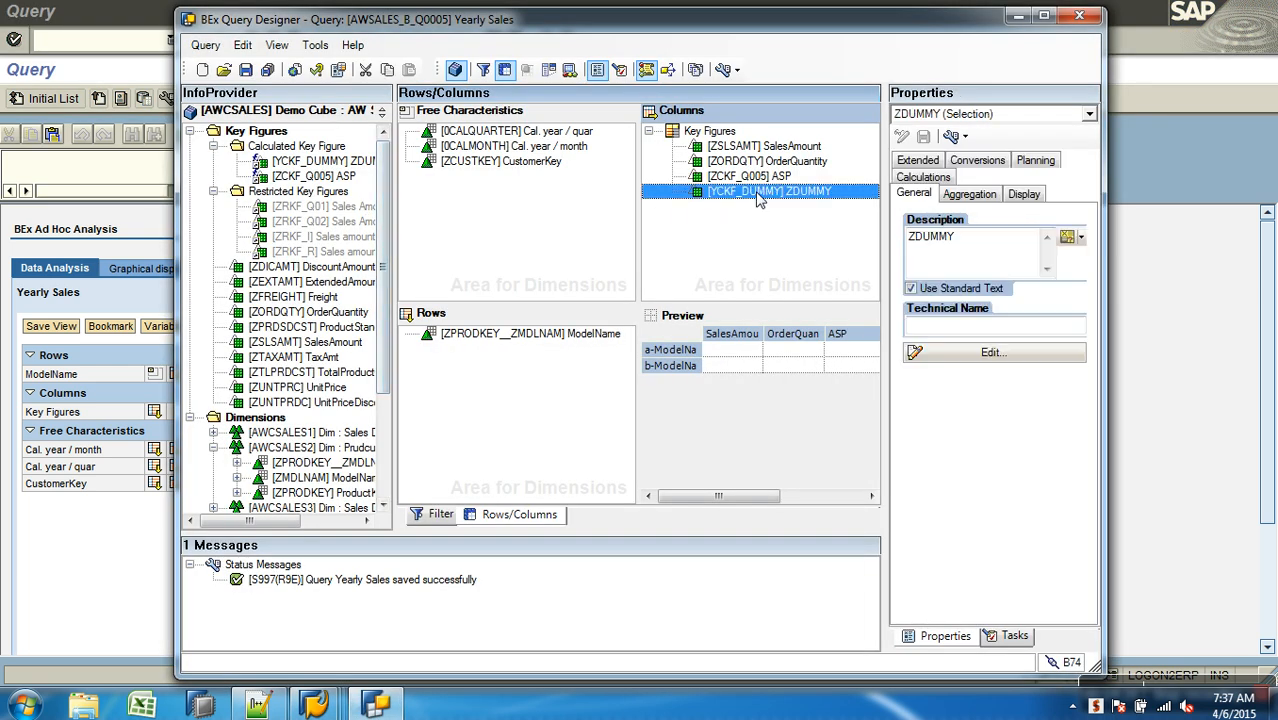
key(Delete)
right_click(330, 166)
click(322, 161)
right_click(337, 158)
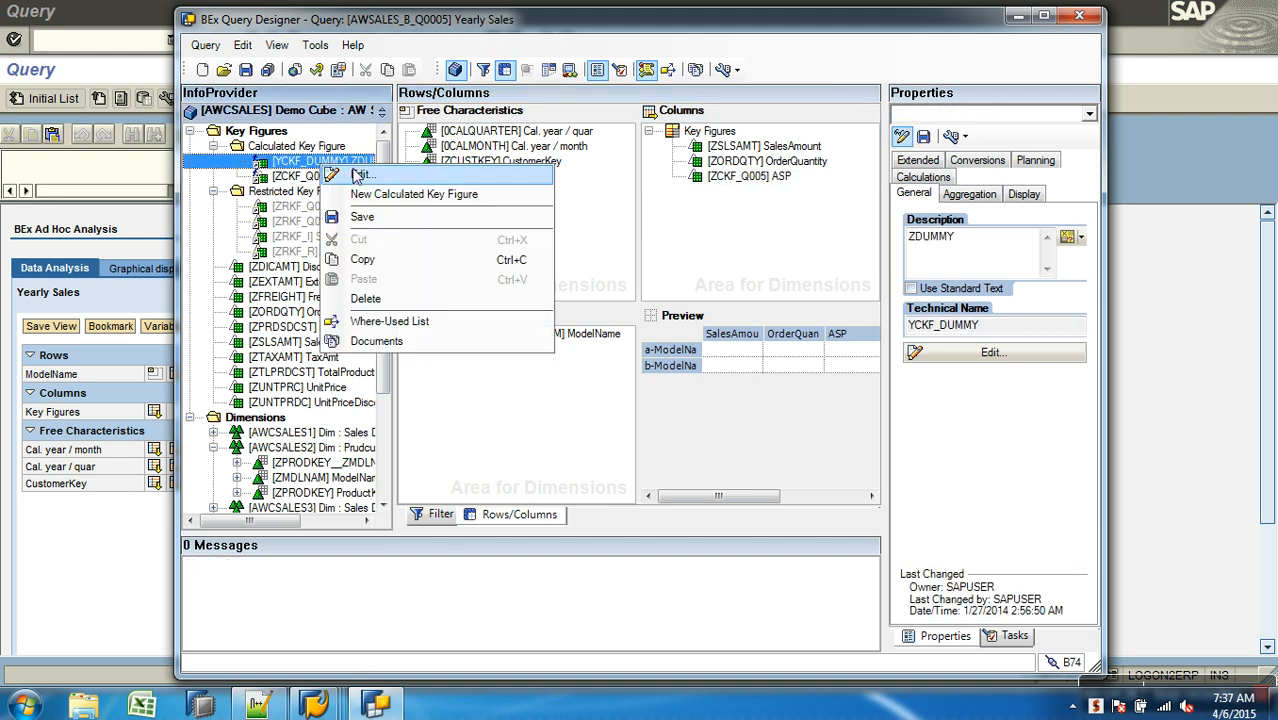
click(360, 169)
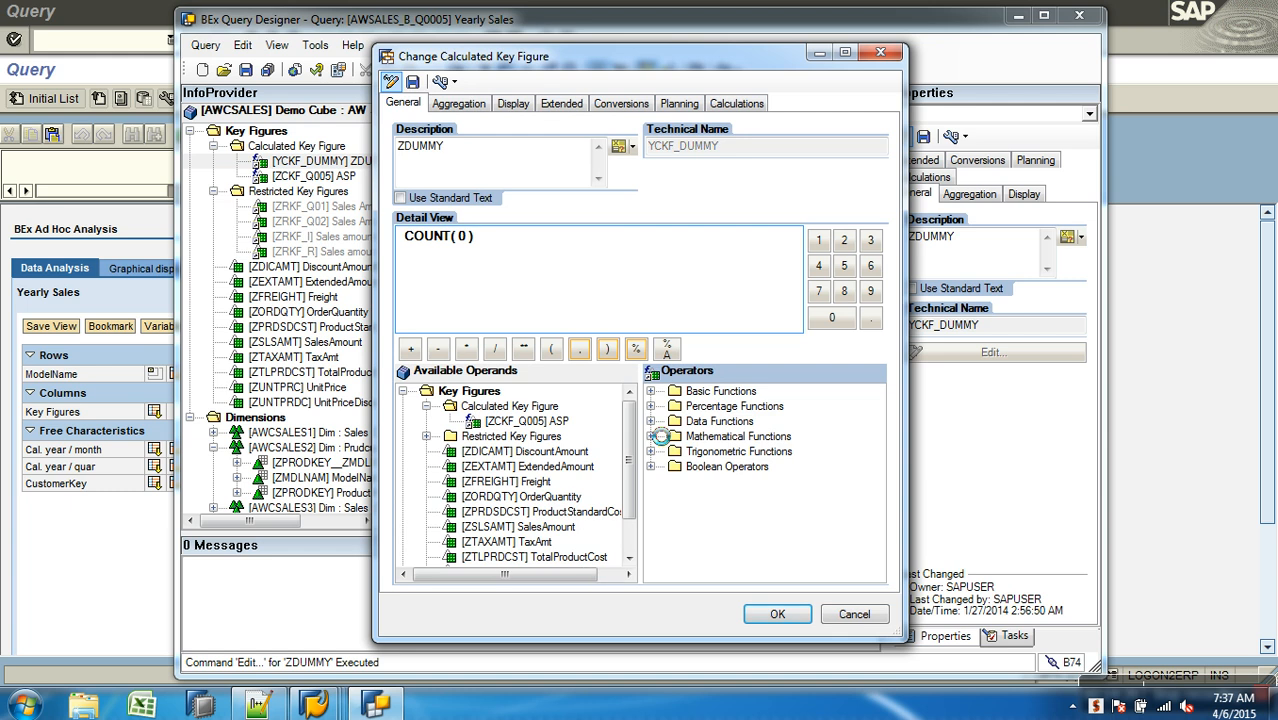
Replace ZDUMMY's formula with the data function DELTA( 0 ).
click(650, 421)
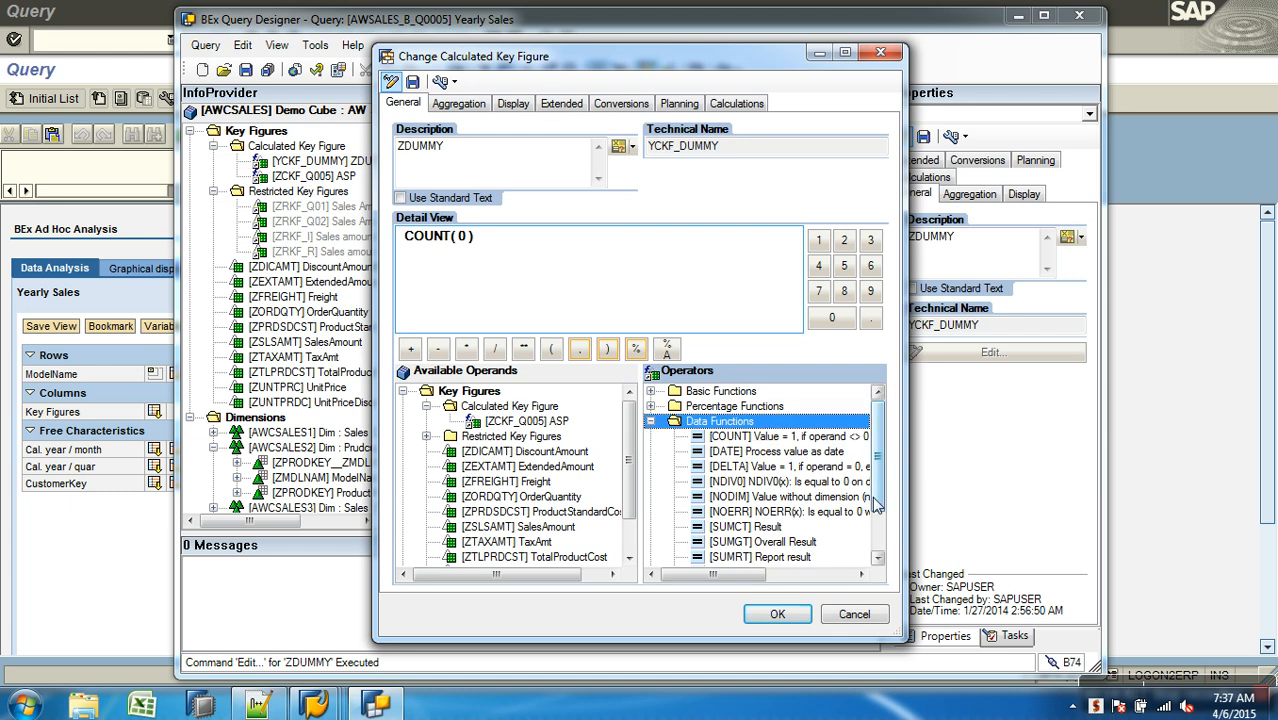
drag(876, 503, 874, 521)
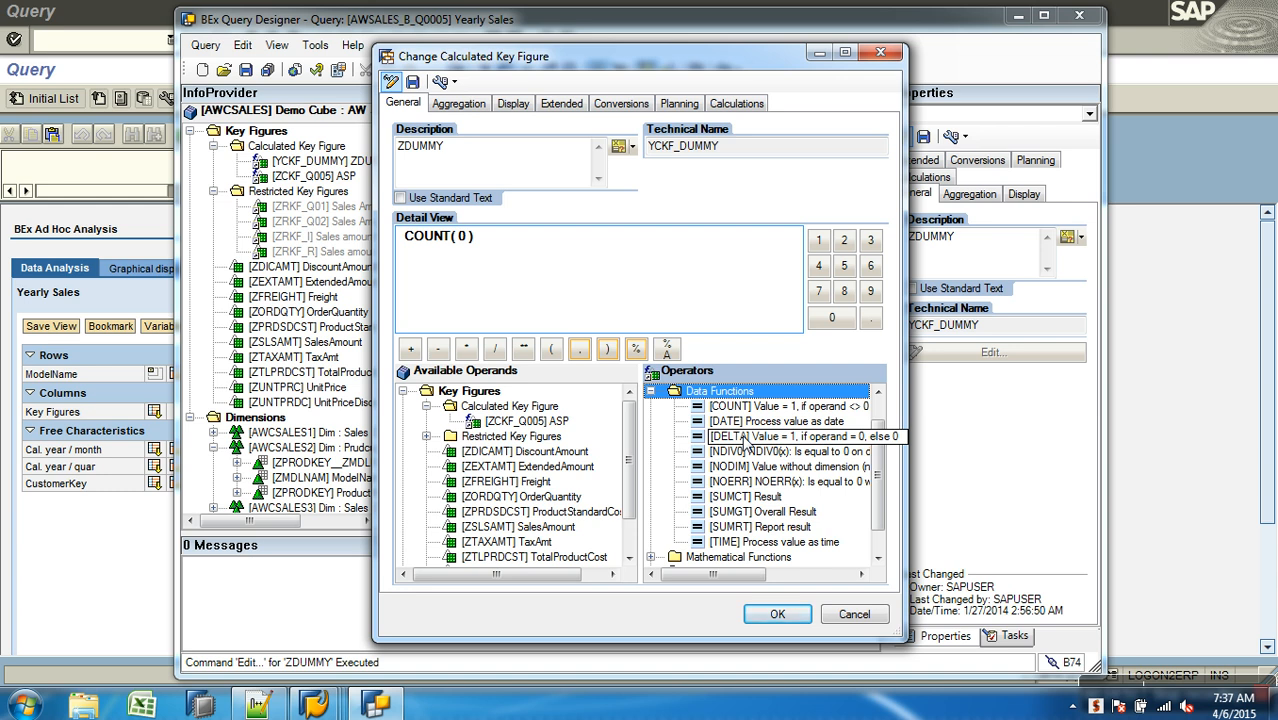
click(510, 248)
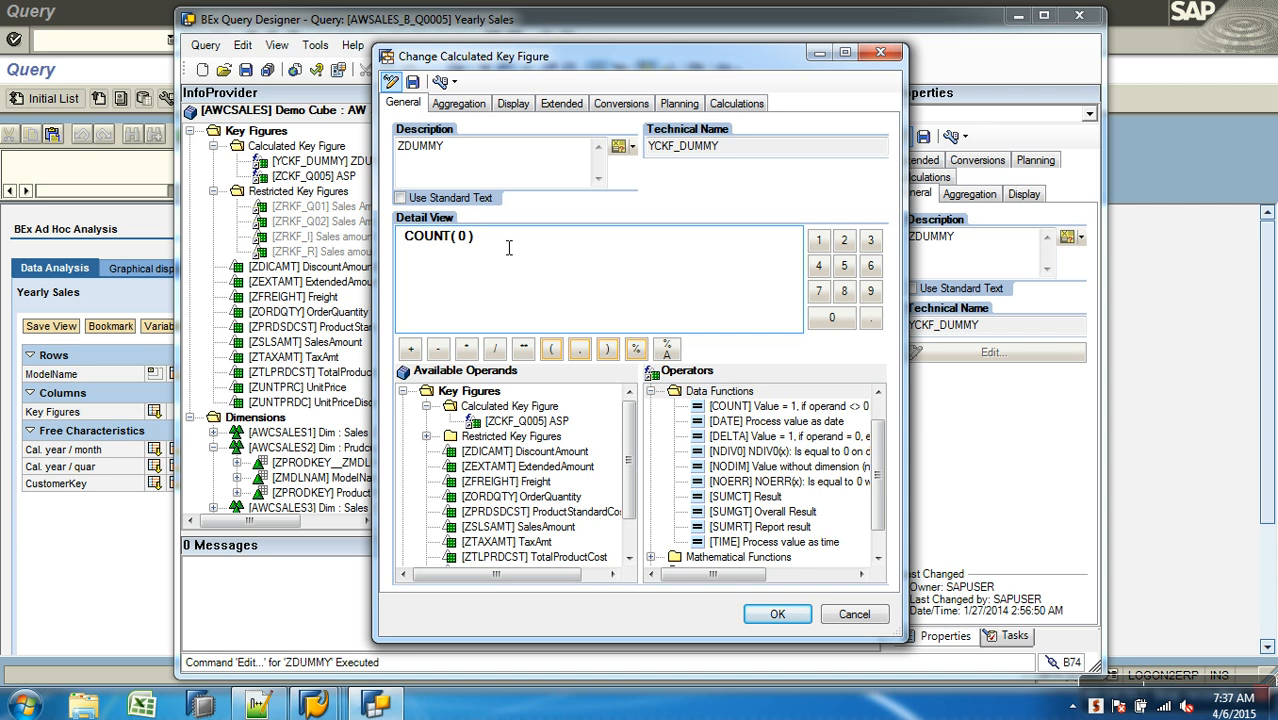
key(BackSpace)
key(BackSpace)
key(BackSpace)
key(BackSpace)
key(BackSpace)
key(BackSpace)
key(BackSpace)
key(BackSpace)
key(BackSpace)
key(BackSpace)
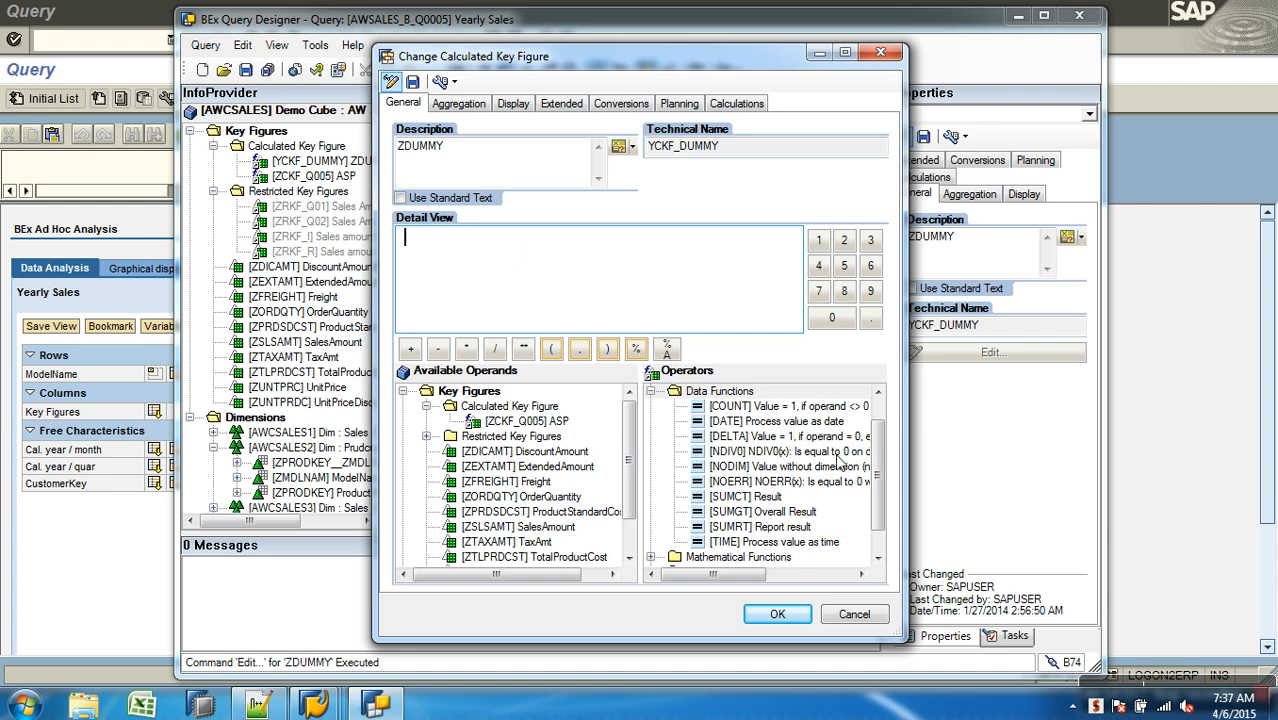
double_click(790, 436)
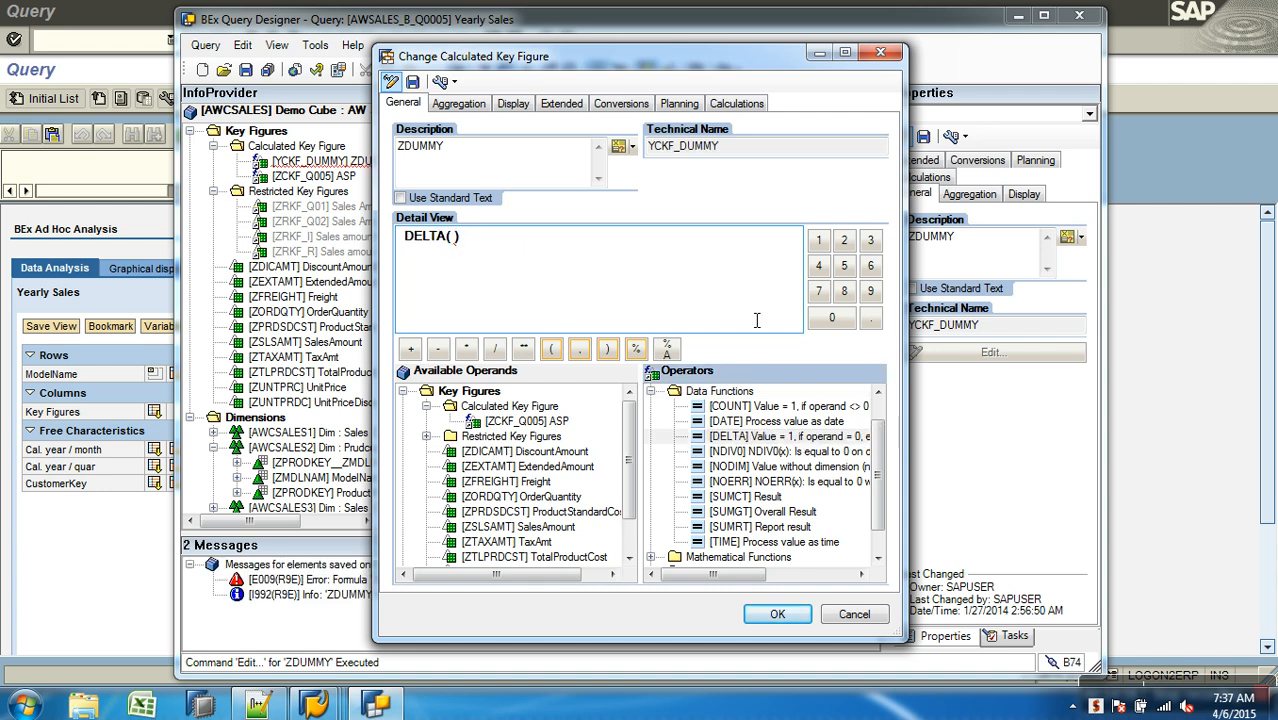
click(834, 319)
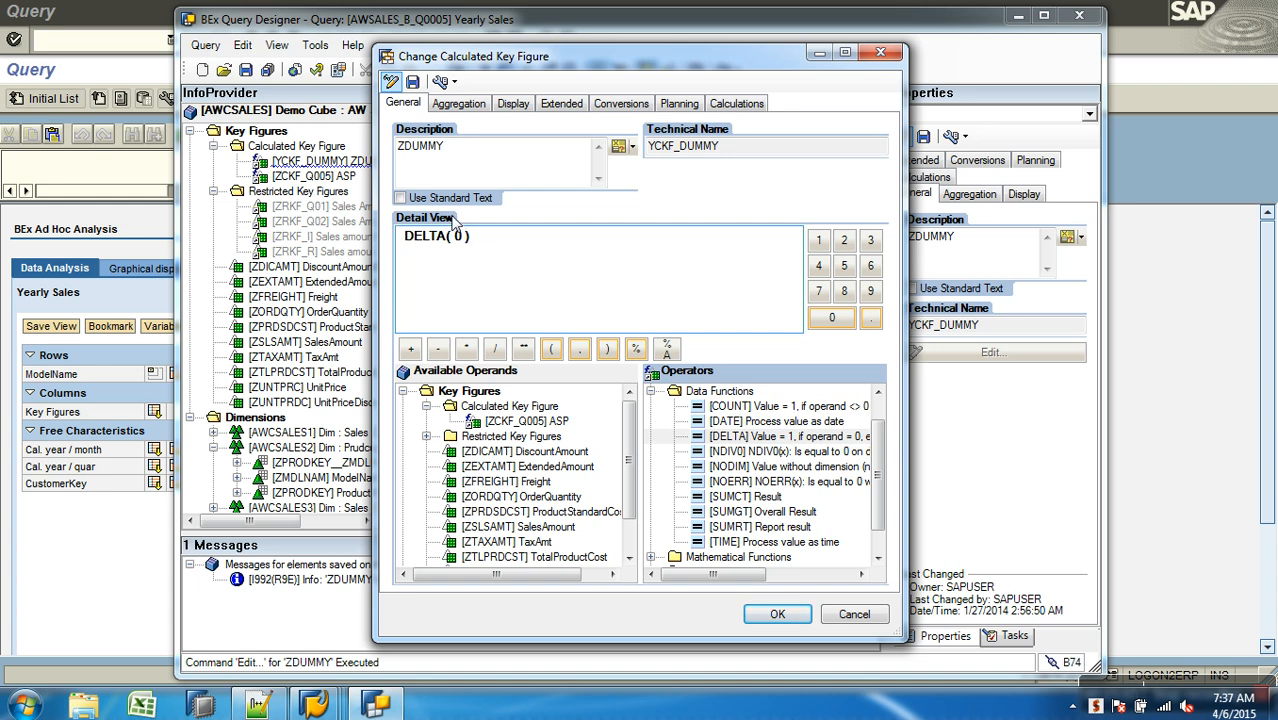
Replace ZDUMMY's formula with the data function DATE( 5 ), then save and close the calculated key figure.
key(BackSpace)
key(BackSpace)
key(BackSpace)
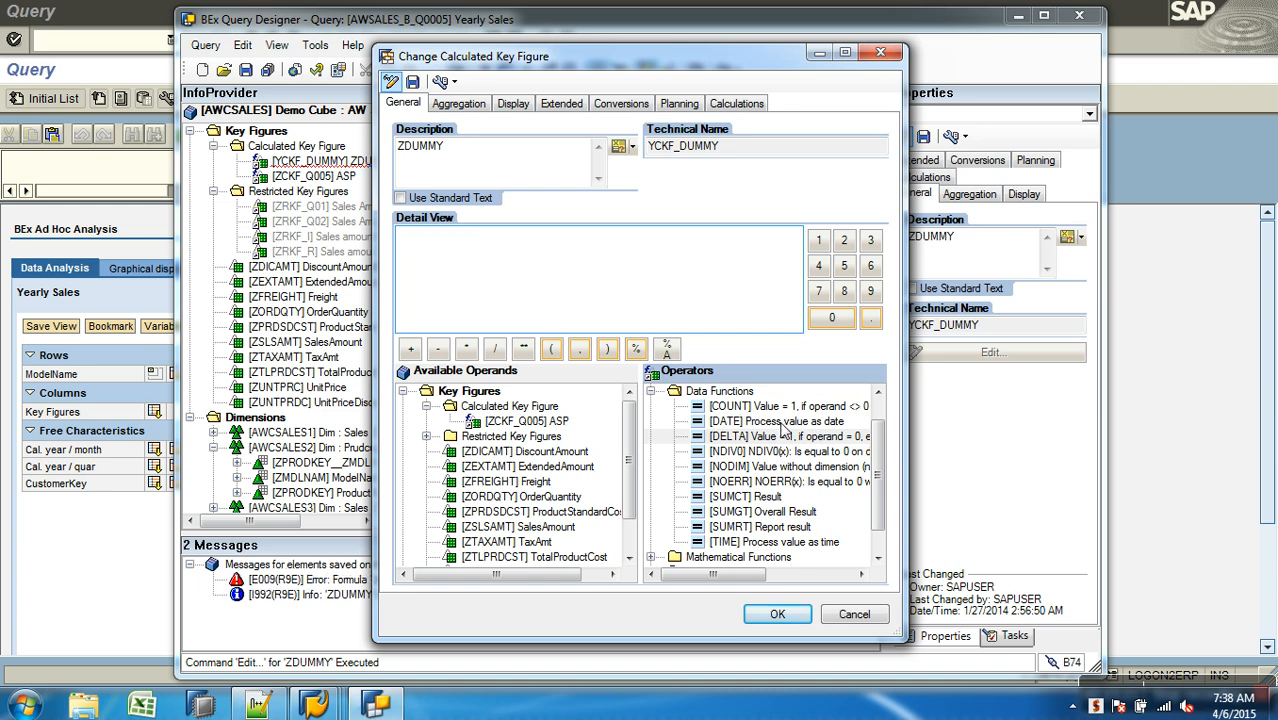
click(781, 424)
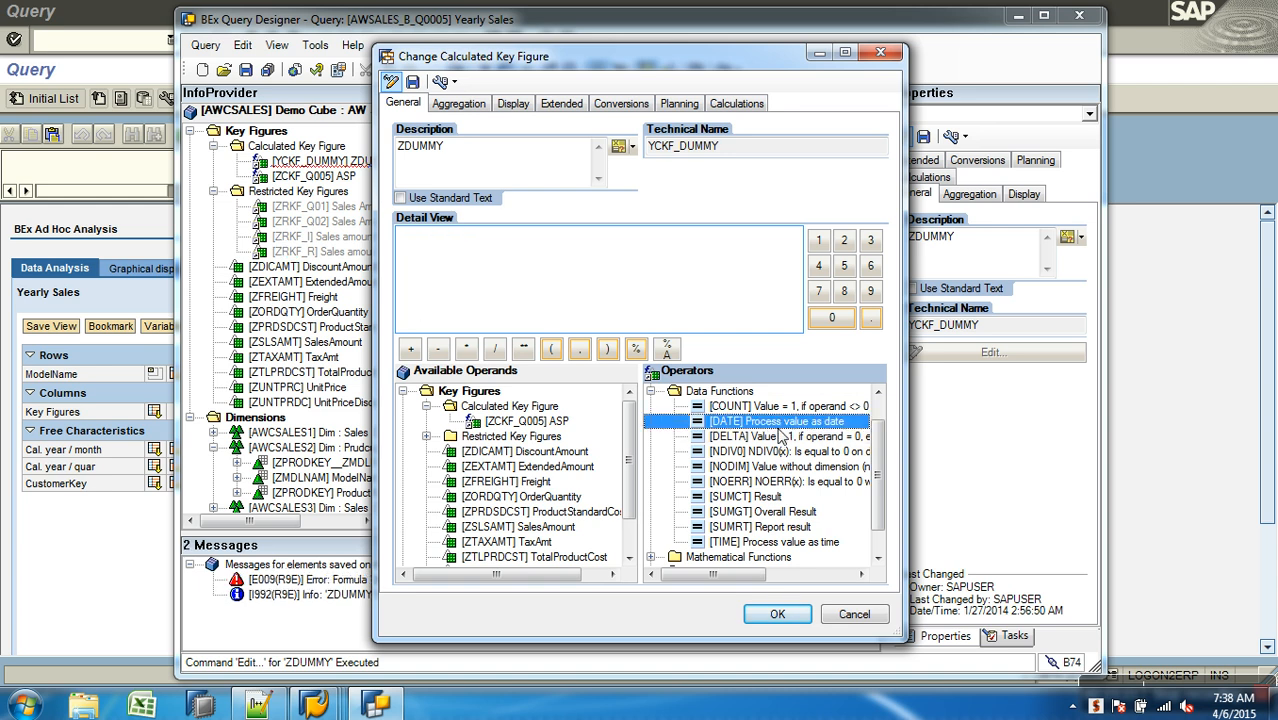
double_click(775, 422)
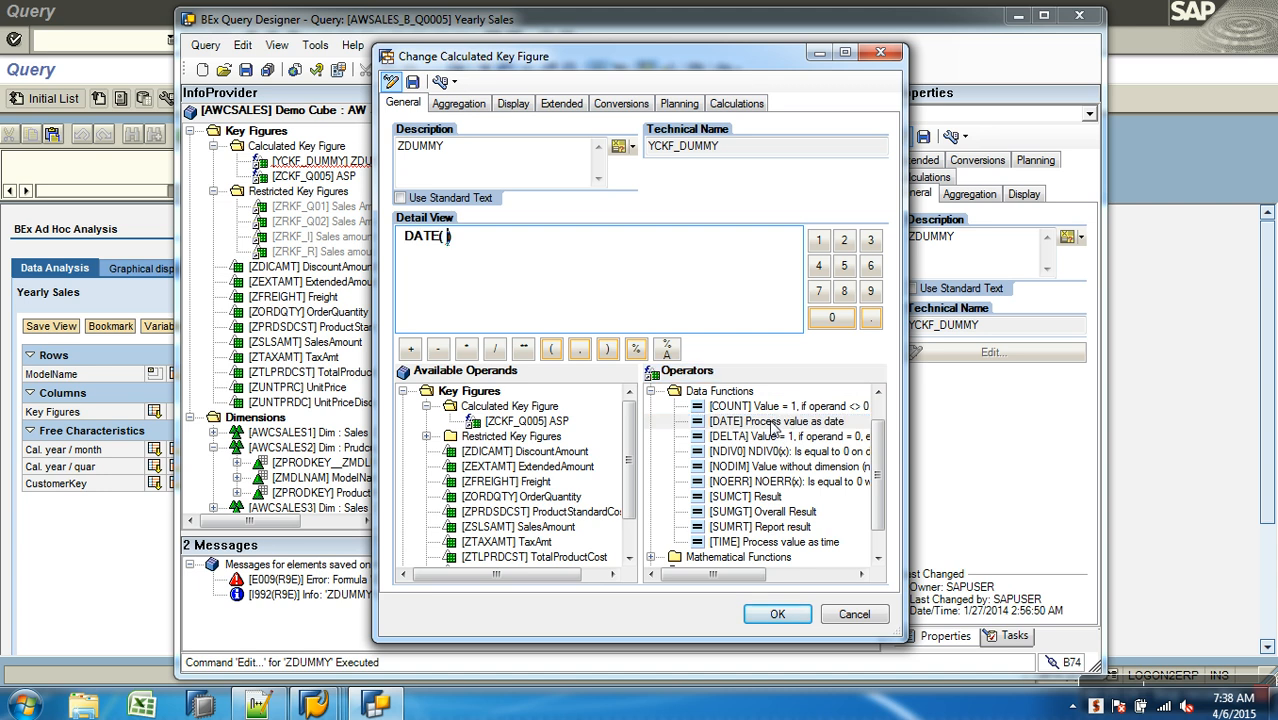
click(845, 268)
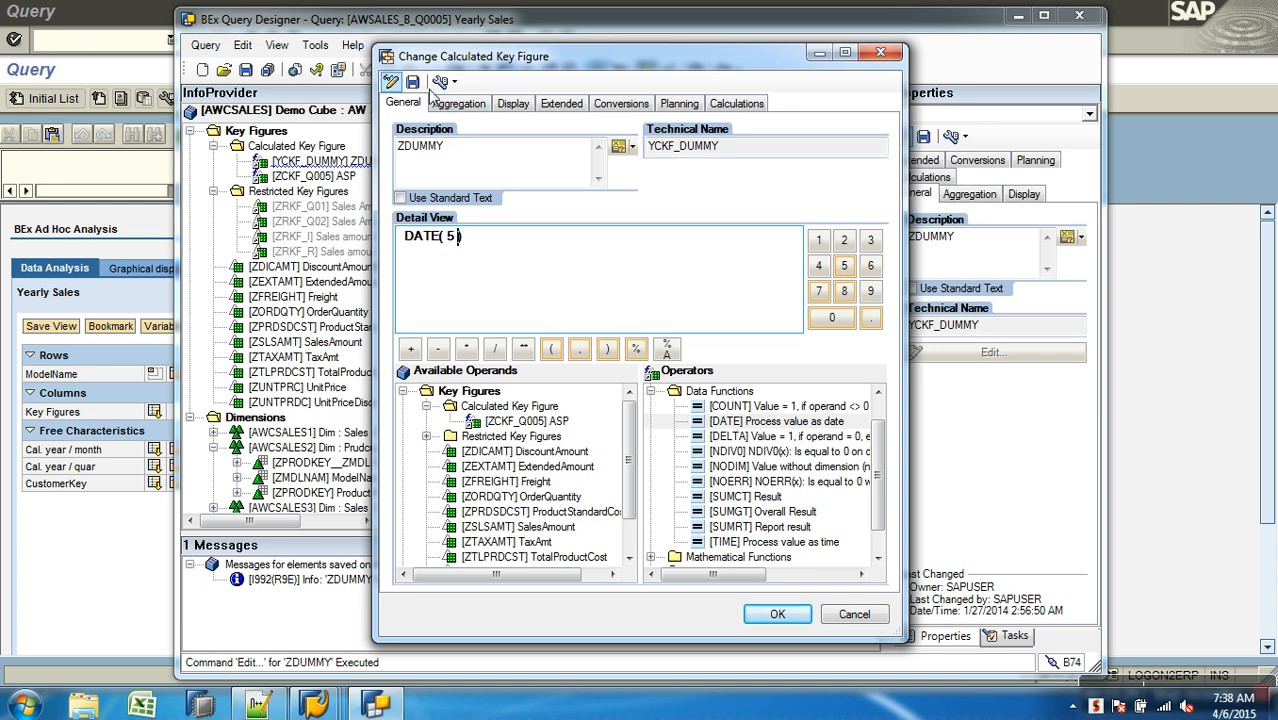
click(393, 81)
click(779, 614)
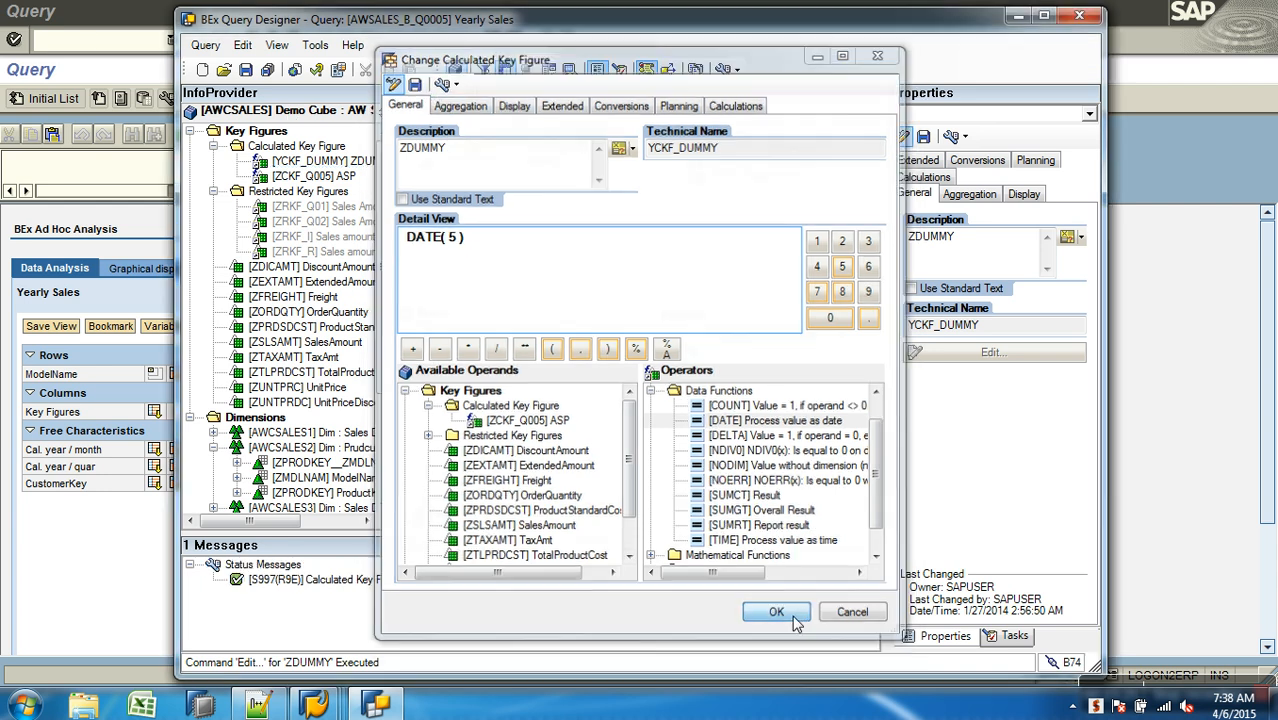
Put ZDUMMY with its DATE( 5 ) formula back into the columns, save the query, and rerun it in the Query Monitor.
drag(322, 161, 720, 192)
click(245, 69)
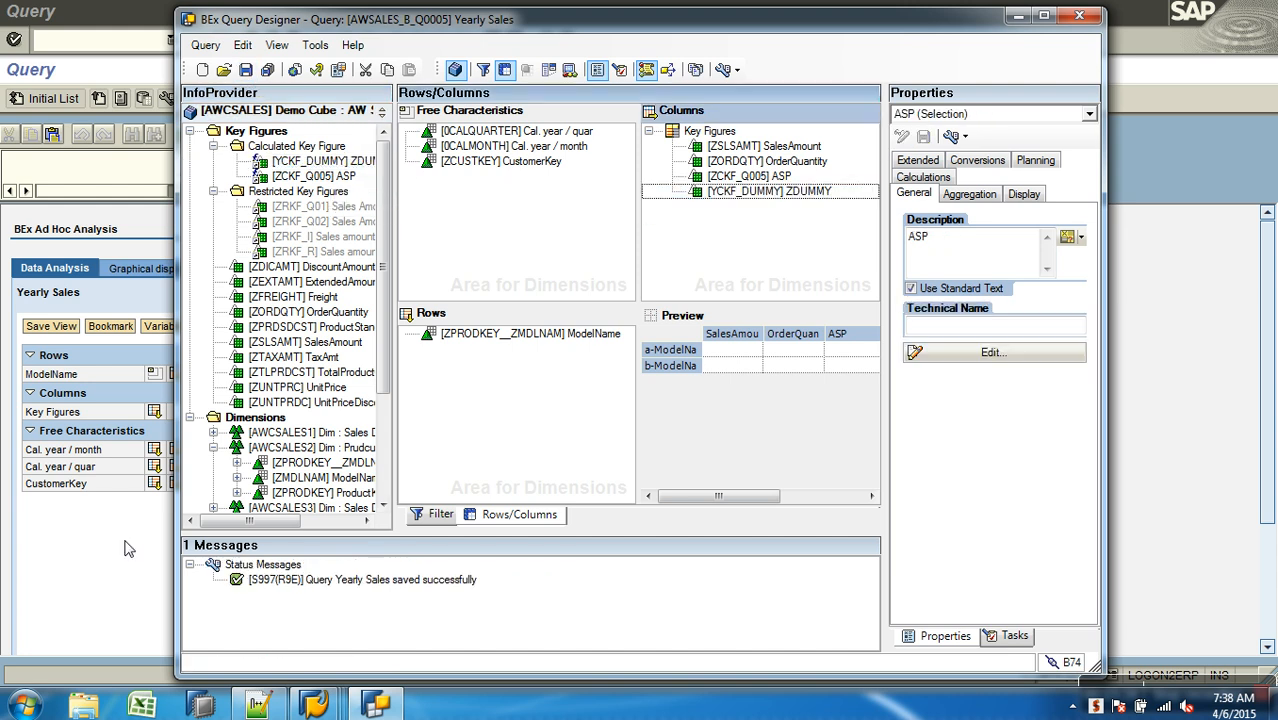
click(125, 542)
click(250, 42)
click(39, 106)
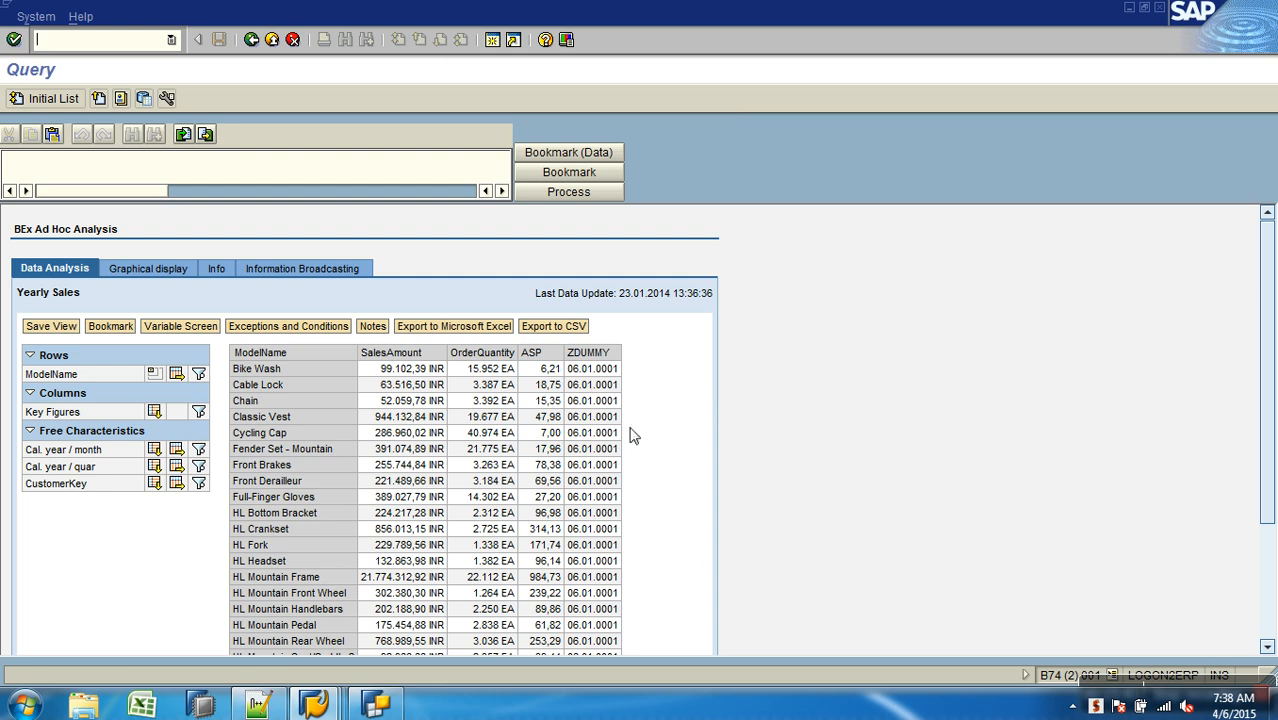
Switch back to BEx Query Designer, take ZDUMMY out of the columns, and open its definition for editing.
click(388, 709)
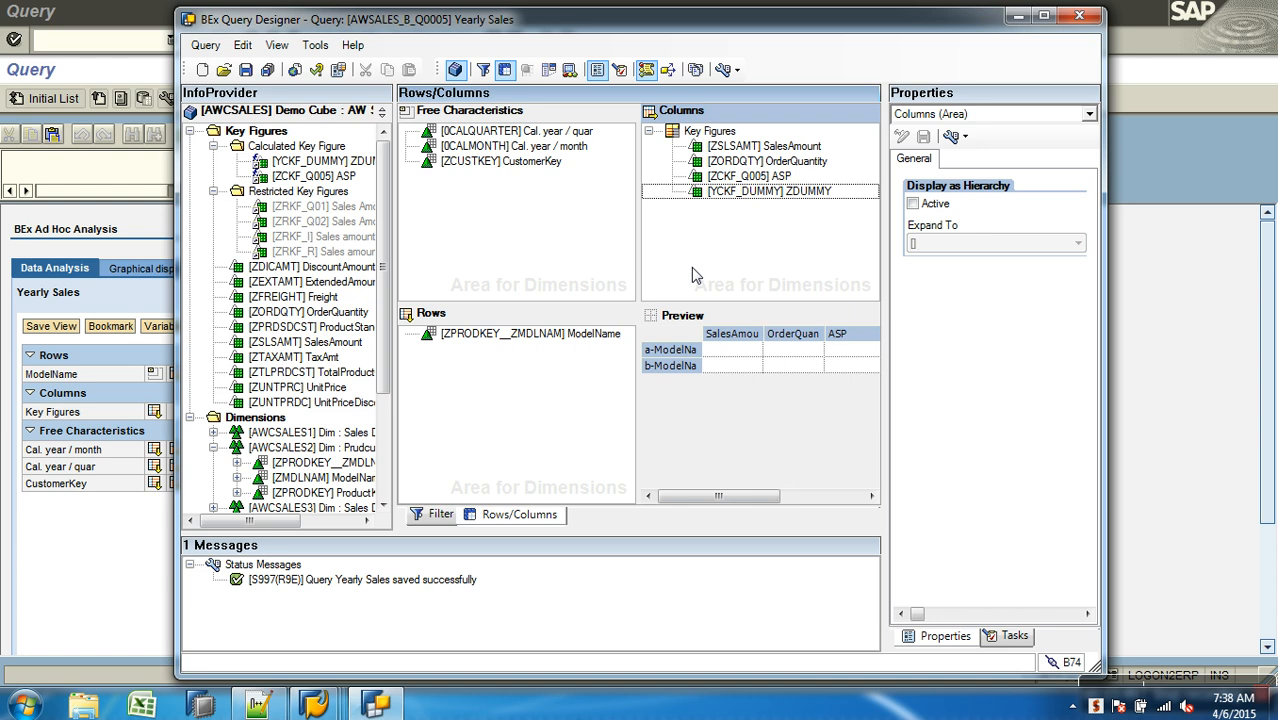
drag(776, 193, 330, 175)
right_click(328, 172)
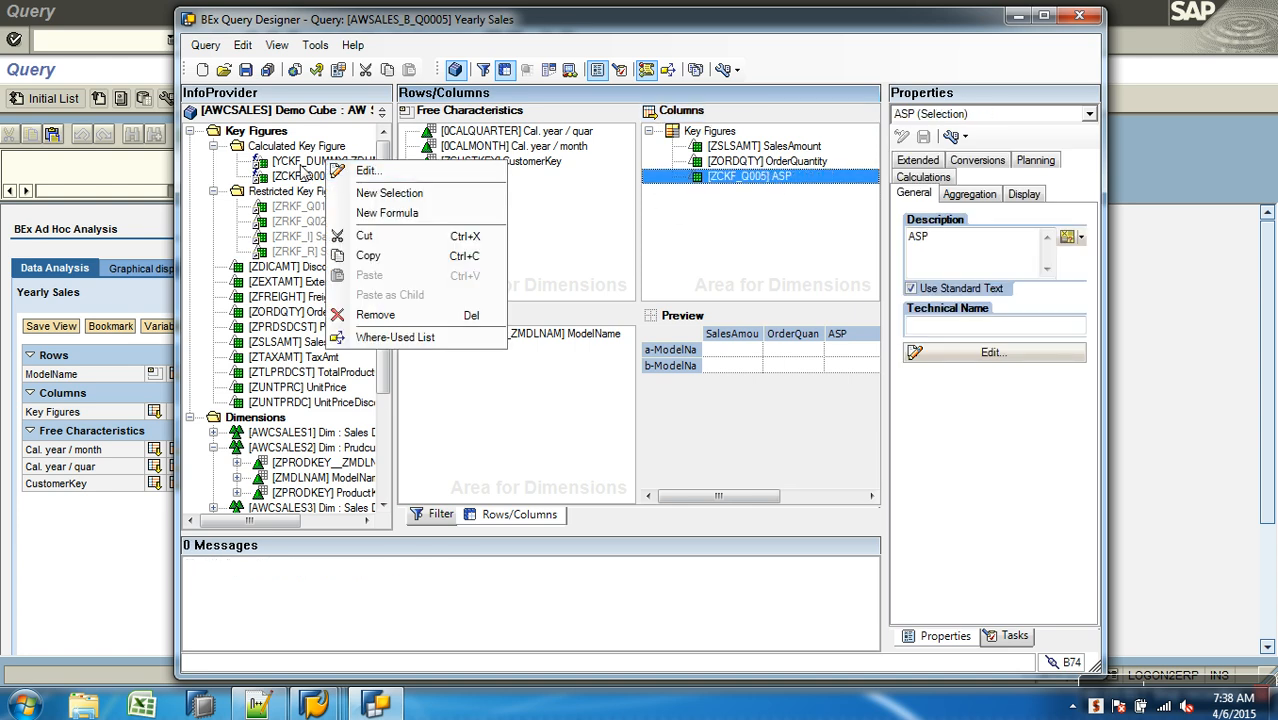
click(366, 172)
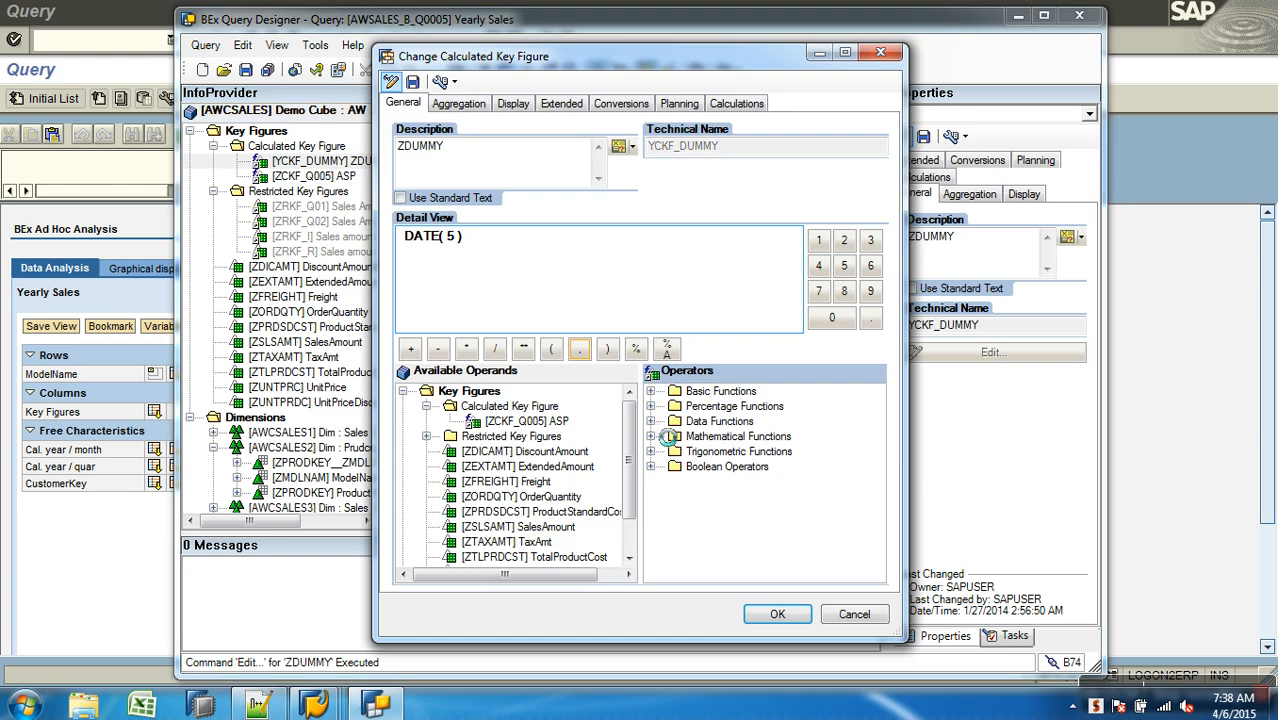
Replace ZDUMMY's formula with the plain division 100 / 0, then save and close the calculated key figure.
click(651, 421)
click(452, 238)
key(BackSpace)
key(BackSpace)
key(BackSpace)
key(BackSpace)
key(BackSpace)
key(BackSpace)
key(BackSpace)
key(BackSpace)
key(BackSpace)
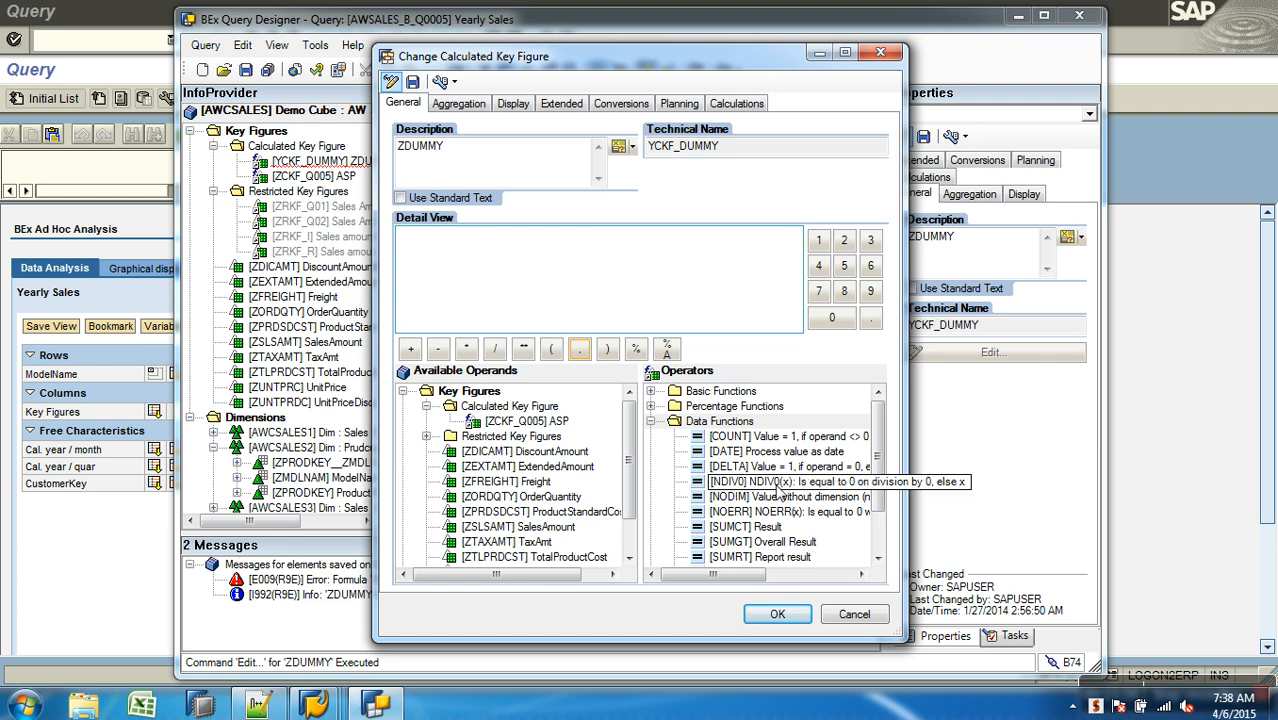
click(818, 240)
click(834, 319)
click(834, 319)
click(494, 350)
click(832, 318)
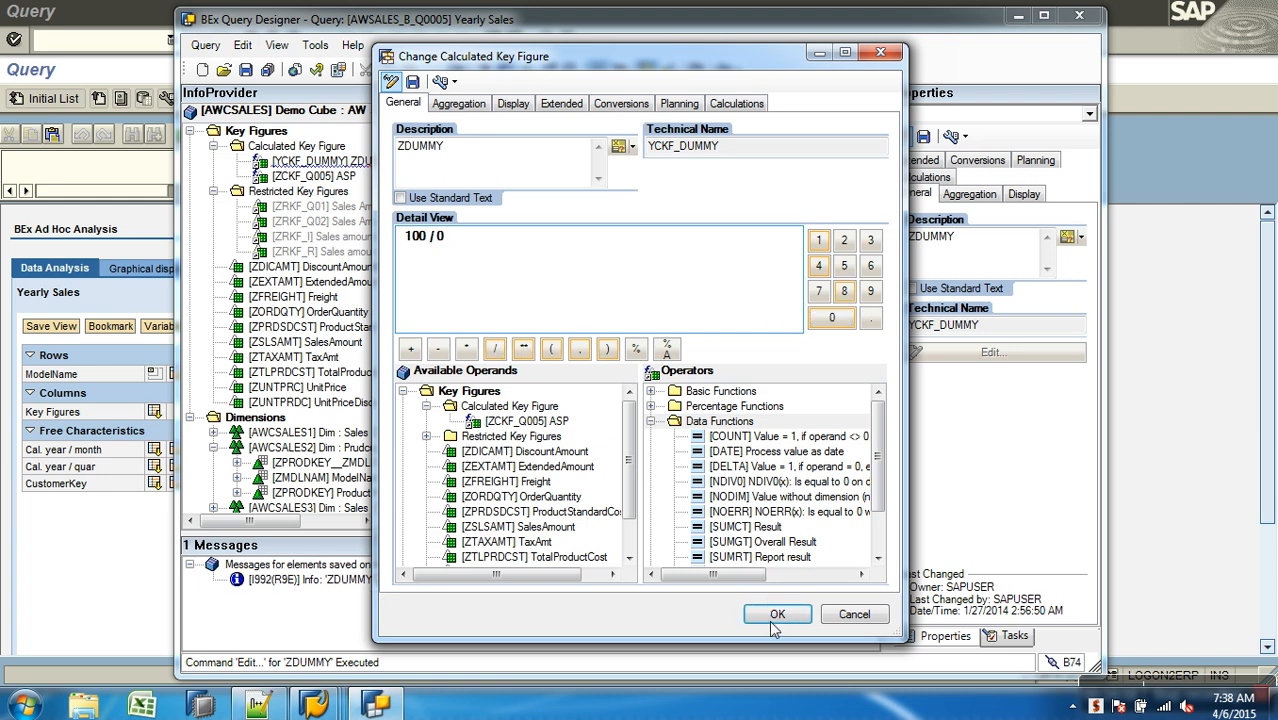
click(392, 81)
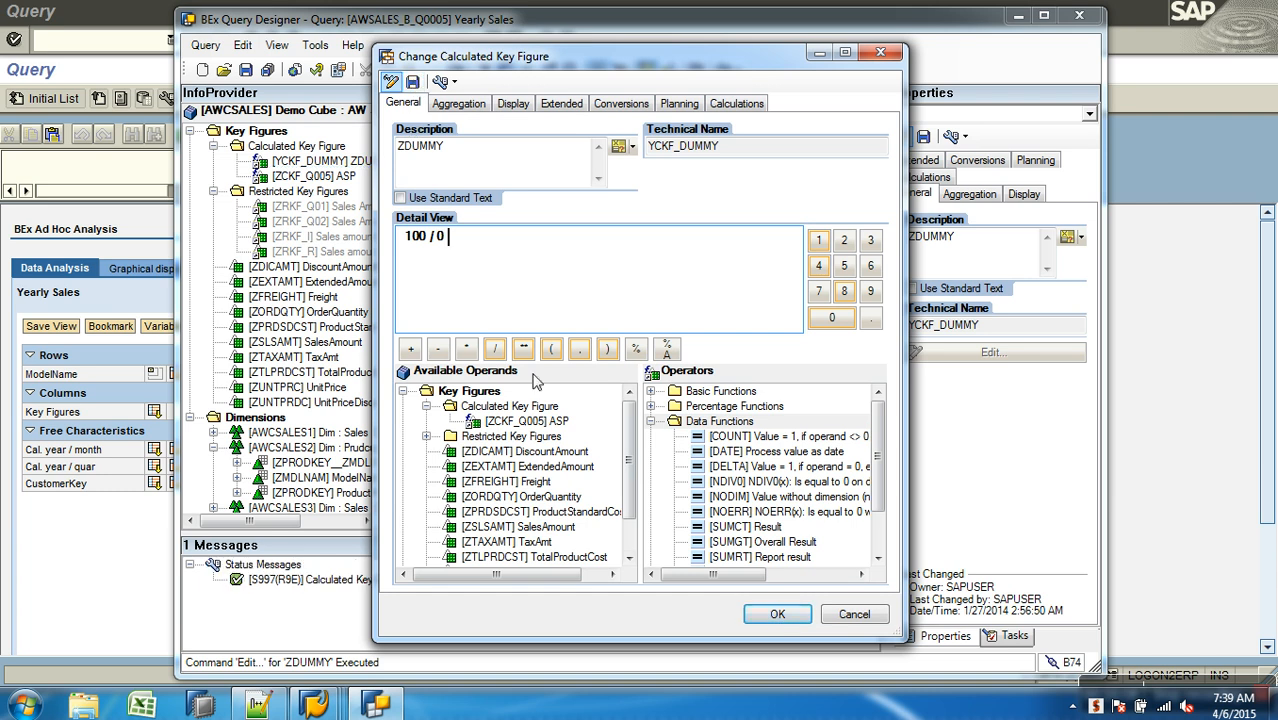
click(777, 614)
Put ZDUMMY with its 100 / 0 formula back into the columns, save the query, and rerun it in the Query Monitor.
drag(302, 164, 620, 190)
click(245, 69)
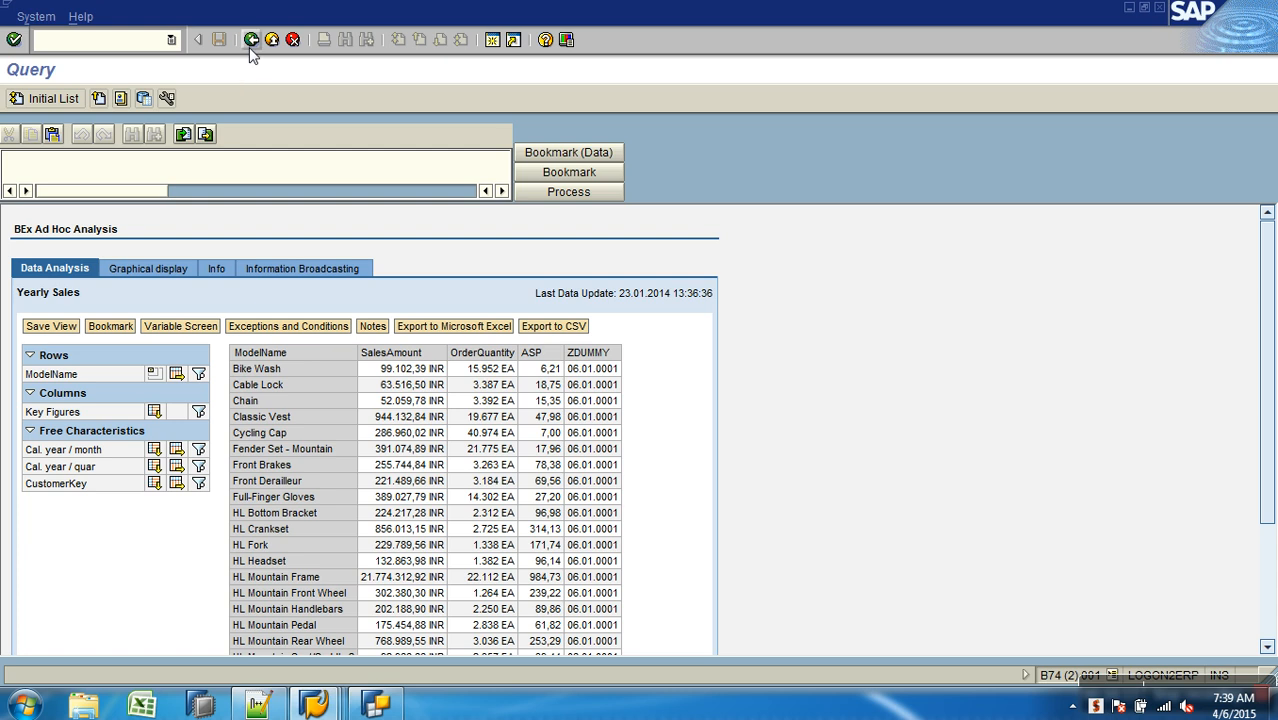
click(249, 46)
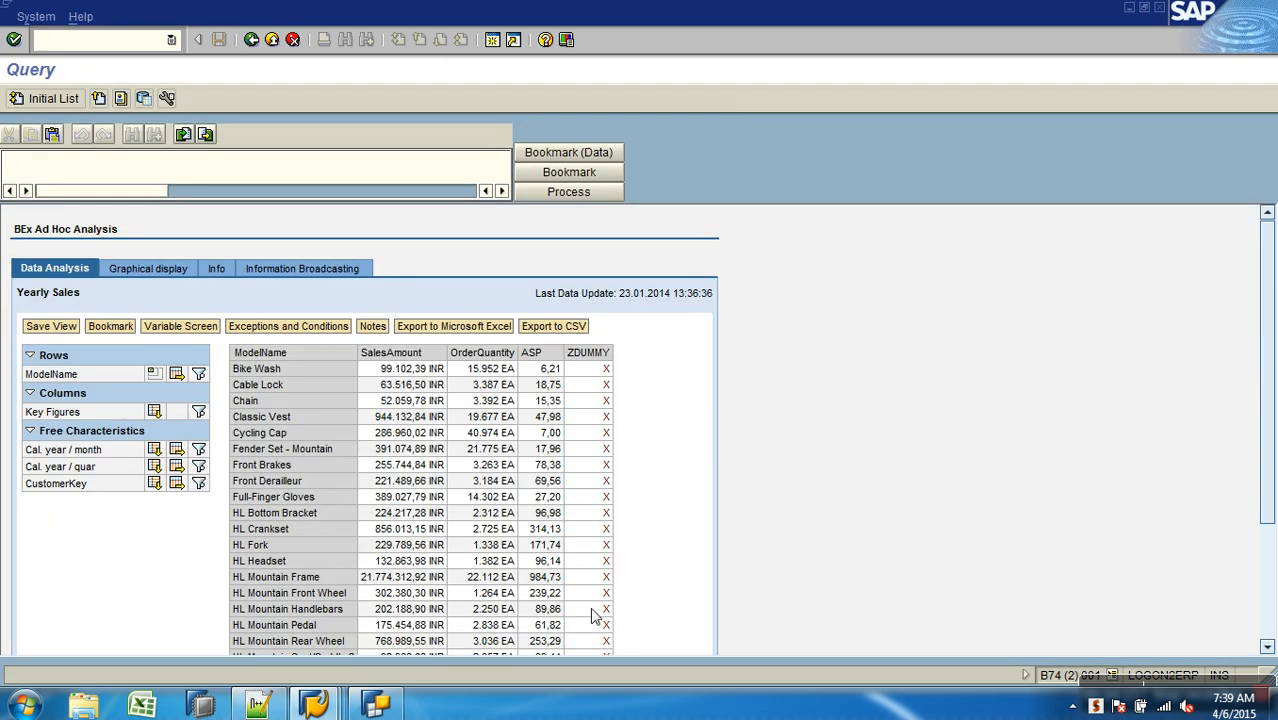
Return to BEx Query Designer, remove ZDUMMY from the columns, and reopen the calculated key figure for editing.
click(377, 704)
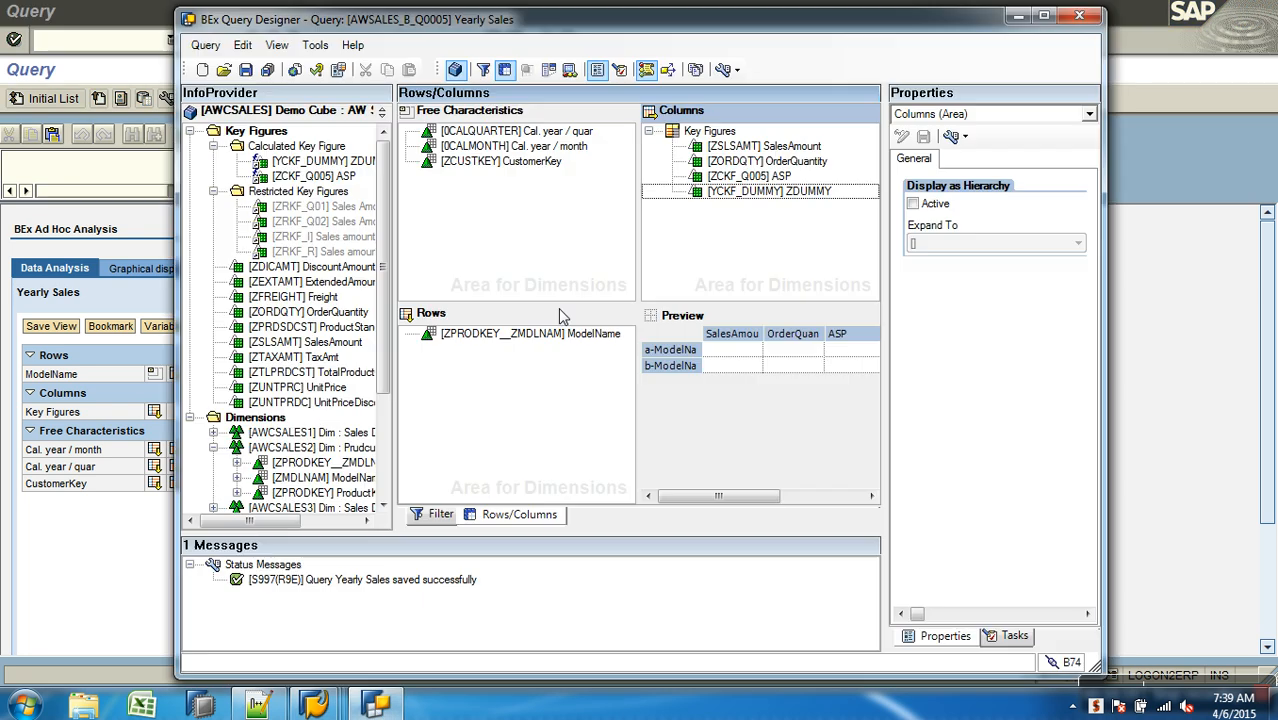
drag(730, 192, 357, 195)
right_click(340, 158)
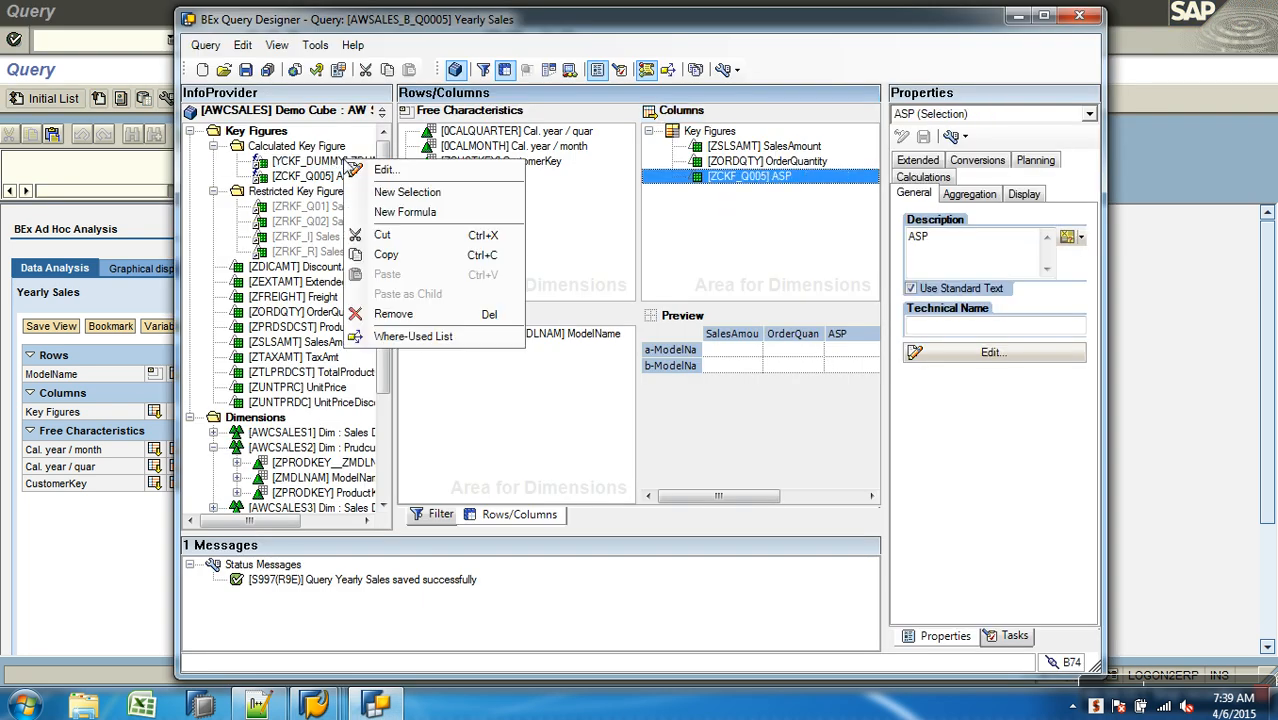
click(330, 166)
double_click(320, 162)
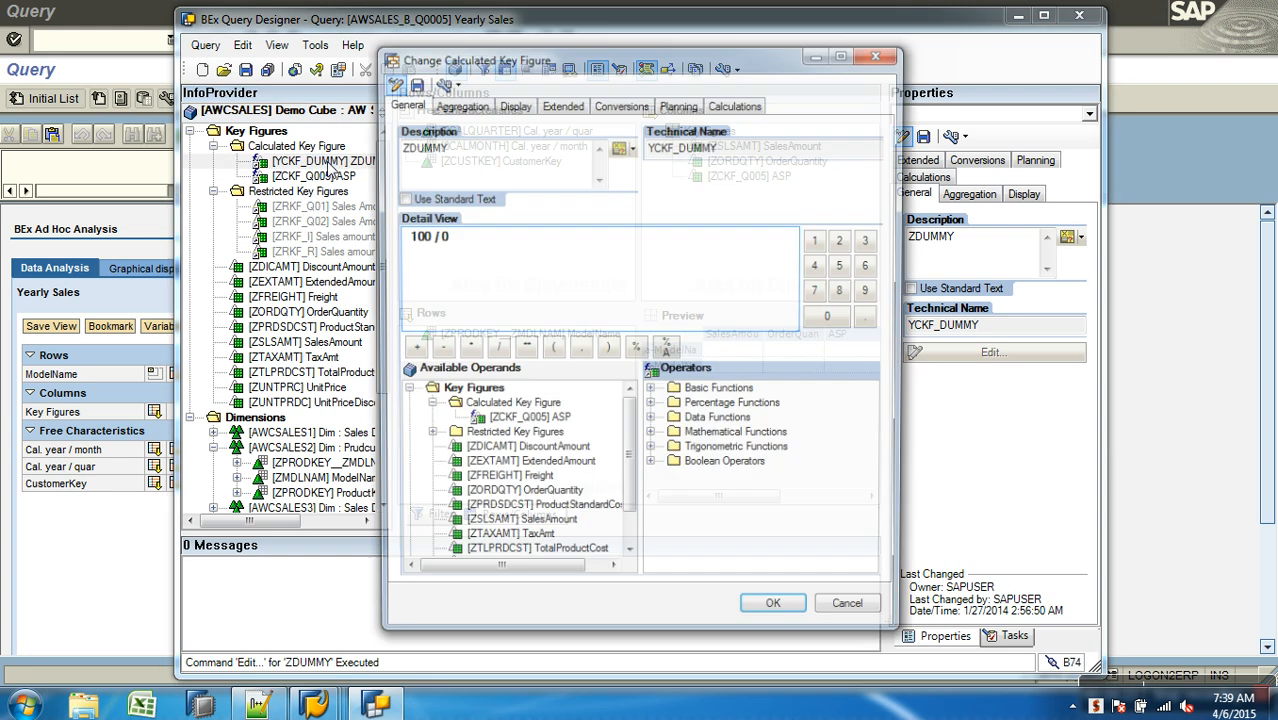
Clear ZDUMMY's formula, enter NDIV0( 100 / 0 ) using the data function, and confirm the change.
key(BackSpace)
key(BackSpace)
key(BackSpace)
key(BackSpace)
key(BackSpace)
key(BackSpace)
key(BackSpace)
key(BackSpace)
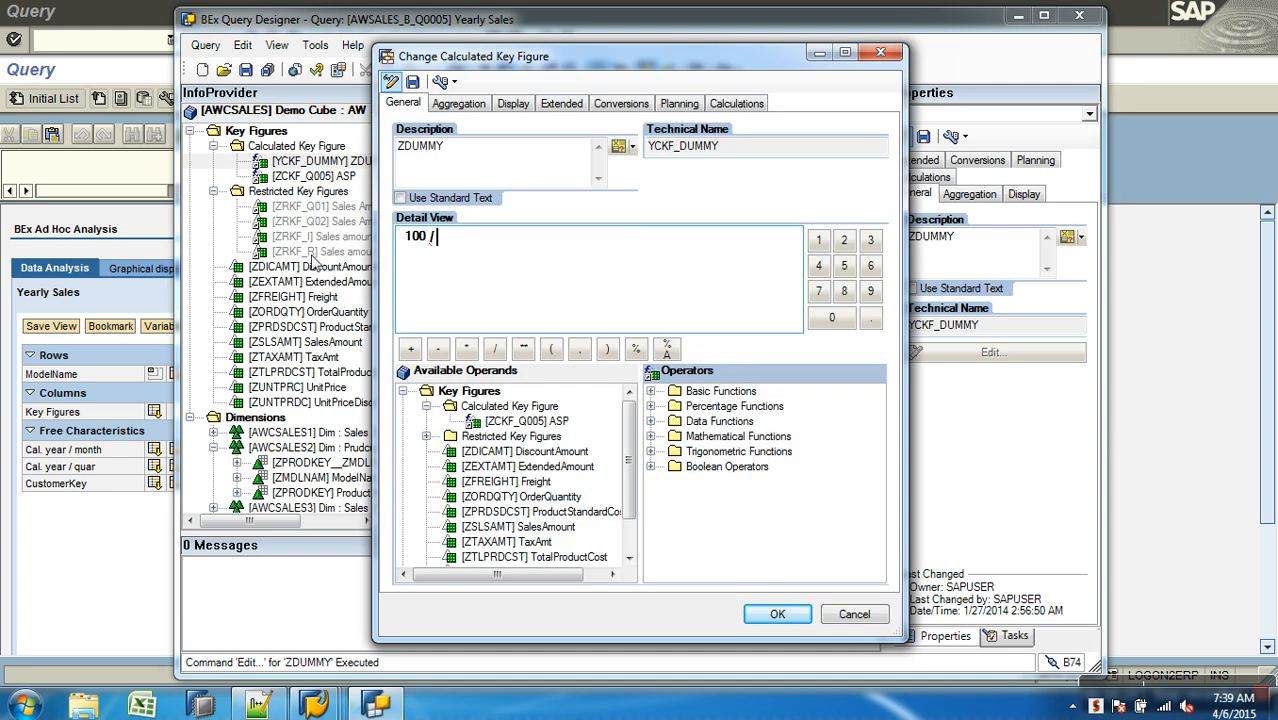
click(651, 421)
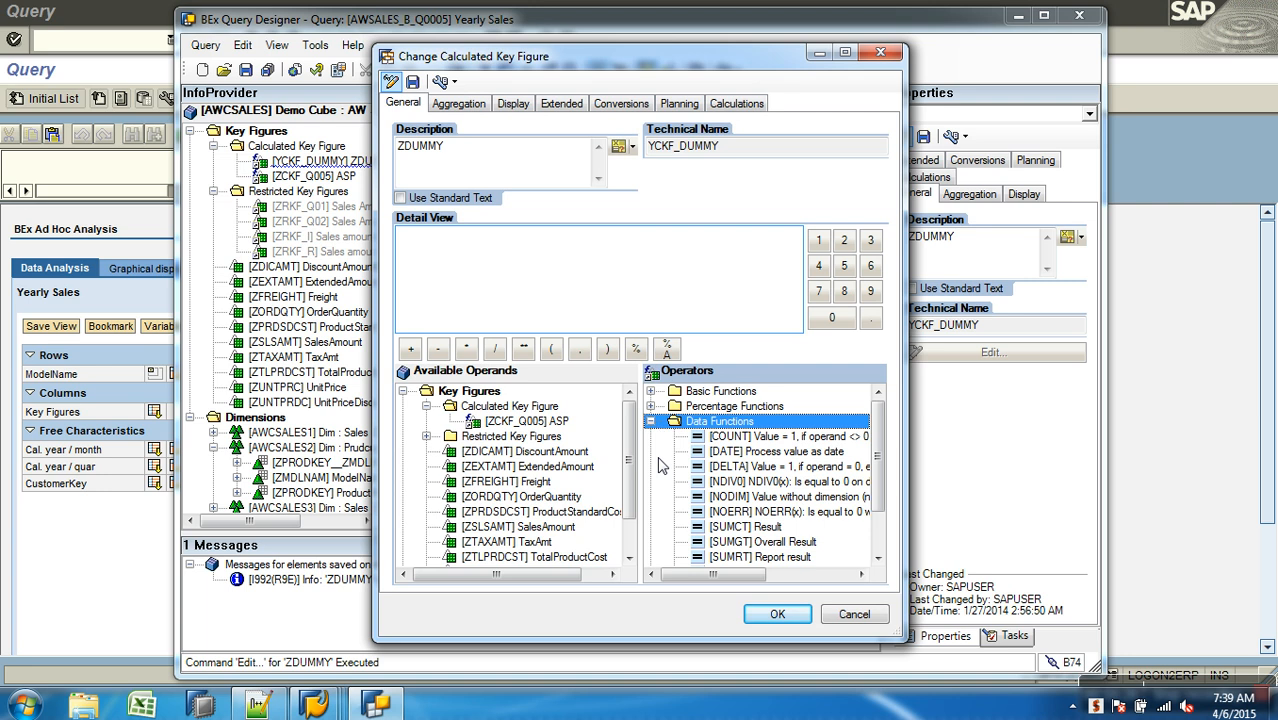
double_click(759, 484)
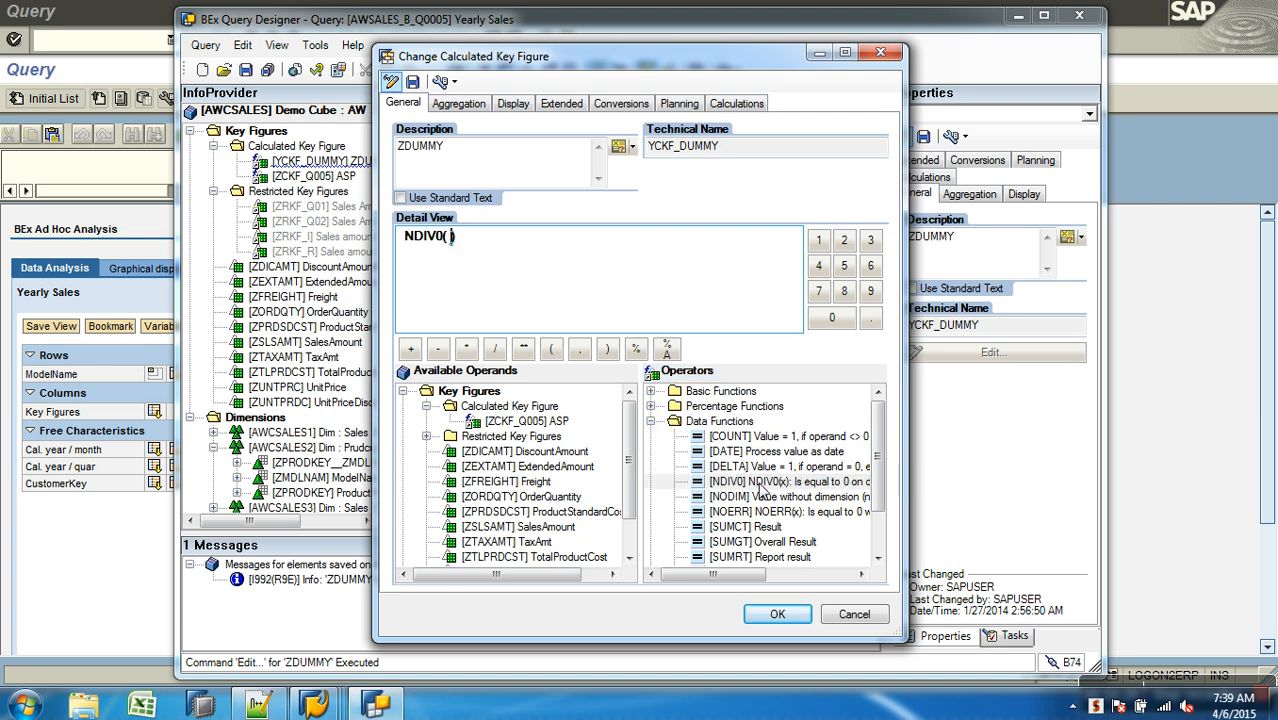
click(818, 240)
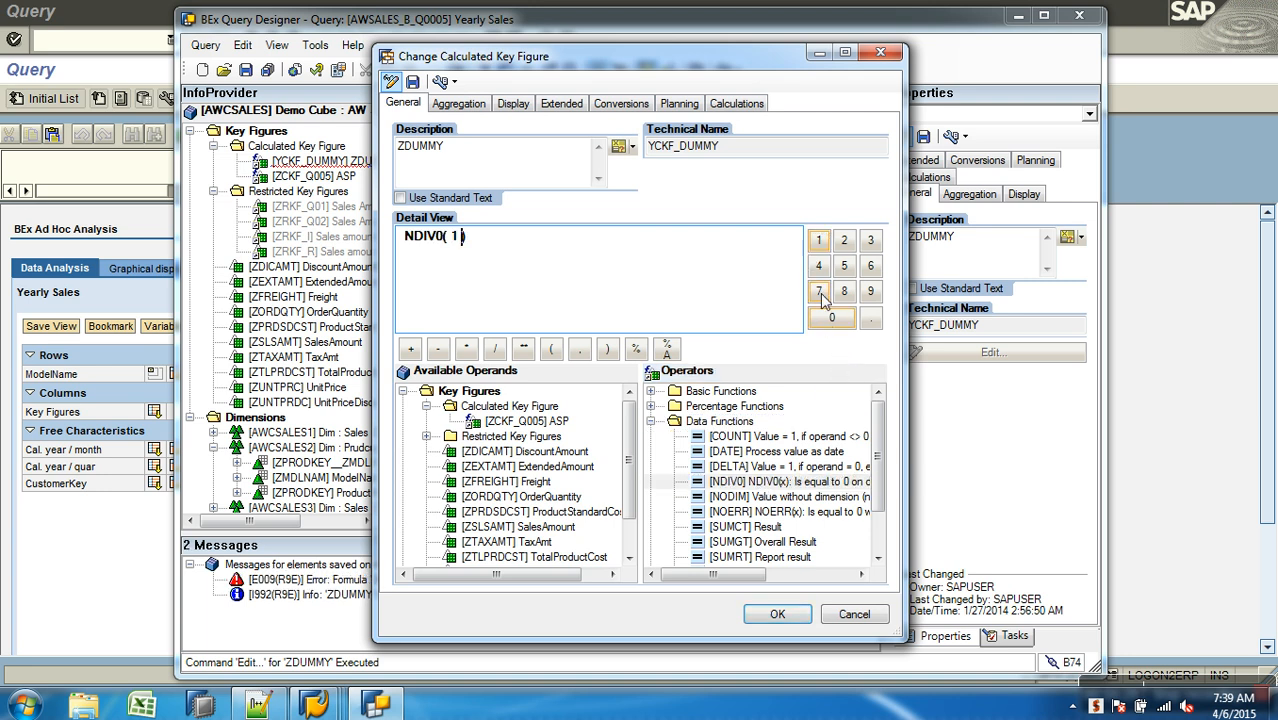
click(831, 317)
click(831, 317)
click(494, 348)
click(831, 317)
click(760, 616)
Put ZDUMMY with its NDIV0 formula back into the columns, save the query, and rerun it in the Query Monitor.
drag(356, 162, 720, 192)
click(245, 69)
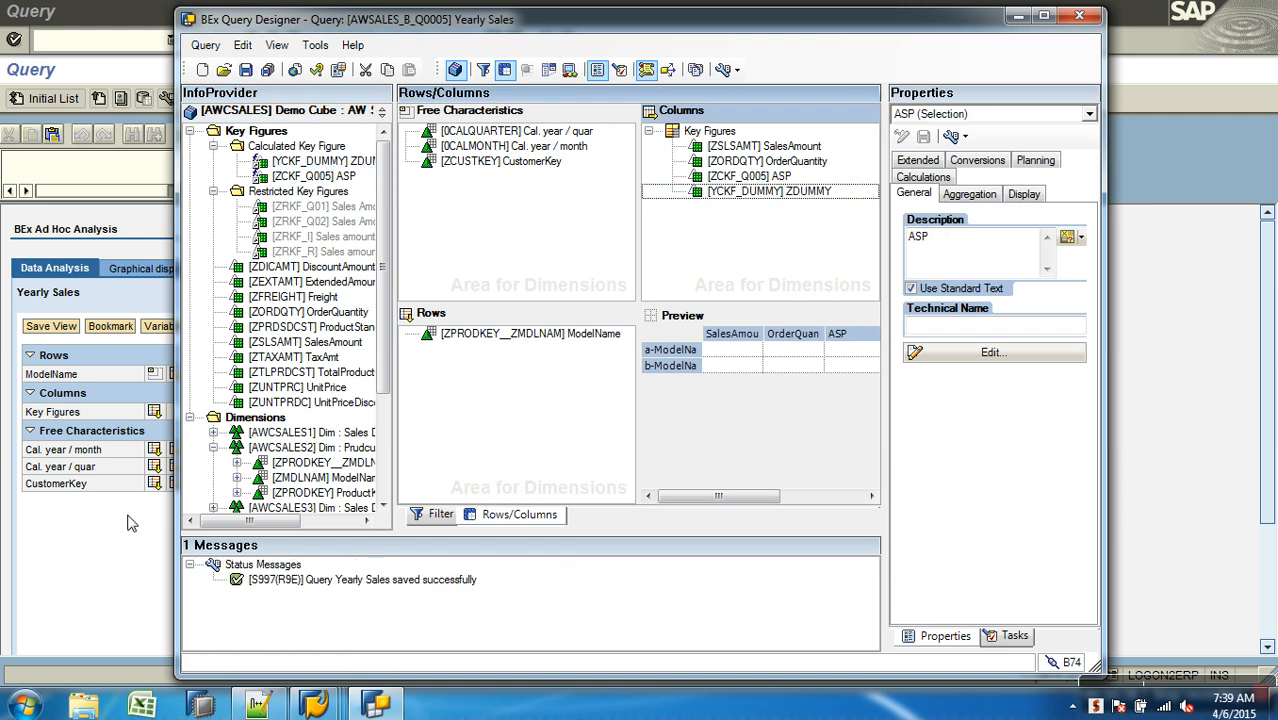
click(293, 40)
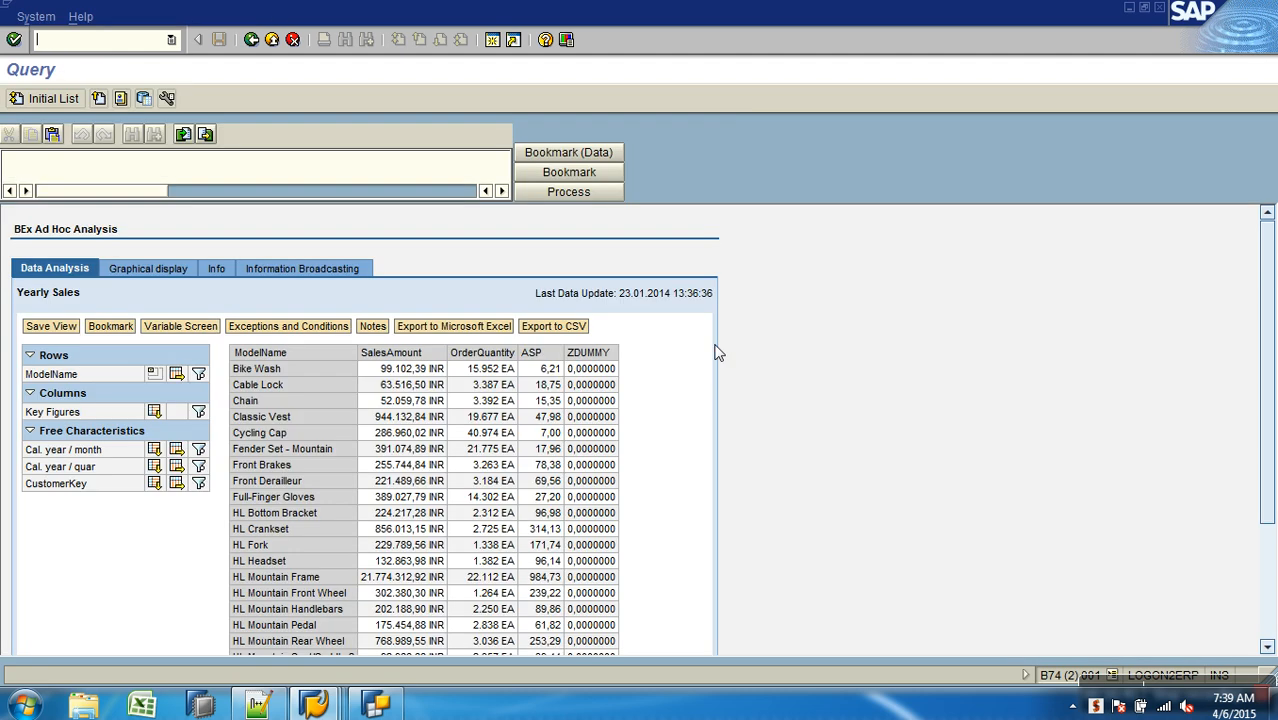
Return to BEx Query Designer, remove ZDUMMY from the columns, and open its NDIV0 formula for editing.
click(376, 705)
drag(728, 192, 320, 162)
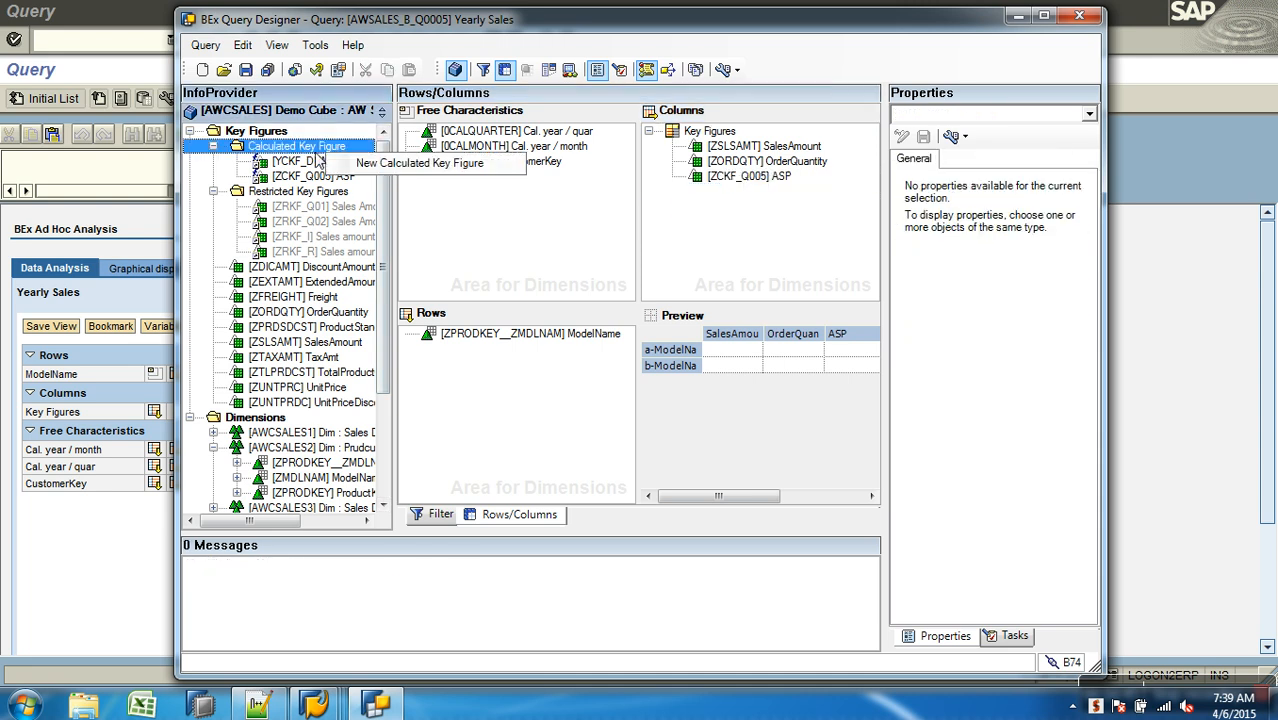
right_click(288, 163)
click(300, 171)
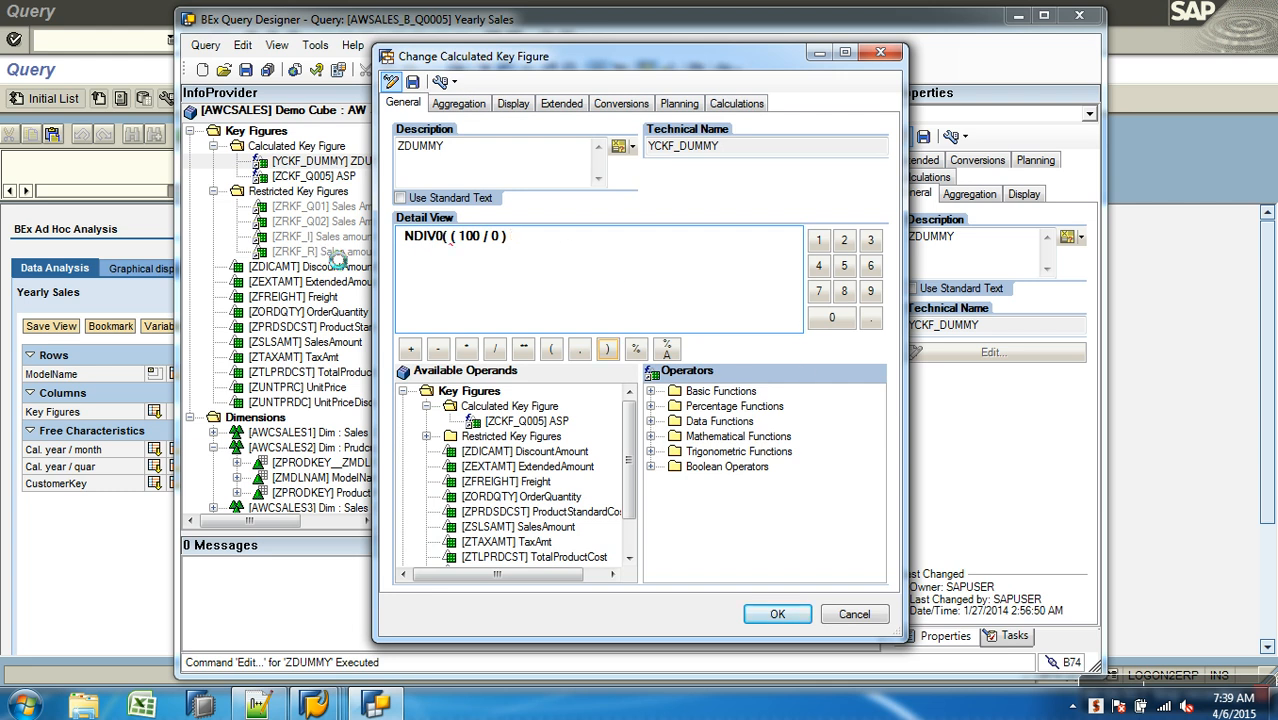
Replace ZDUMMY's NDIV0 formula with the plain key figure [ZSLSAMT] SalesAmount and confirm the change.
key(BackSpace)
key(BackSpace)
key(BackSpace)
key(BackSpace)
key(BackSpace)
key(BackSpace)
key(BackSpace)
key(BackSpace)
key(BackSpace)
key(BackSpace)
key(BackSpace)
key(BackSpace)
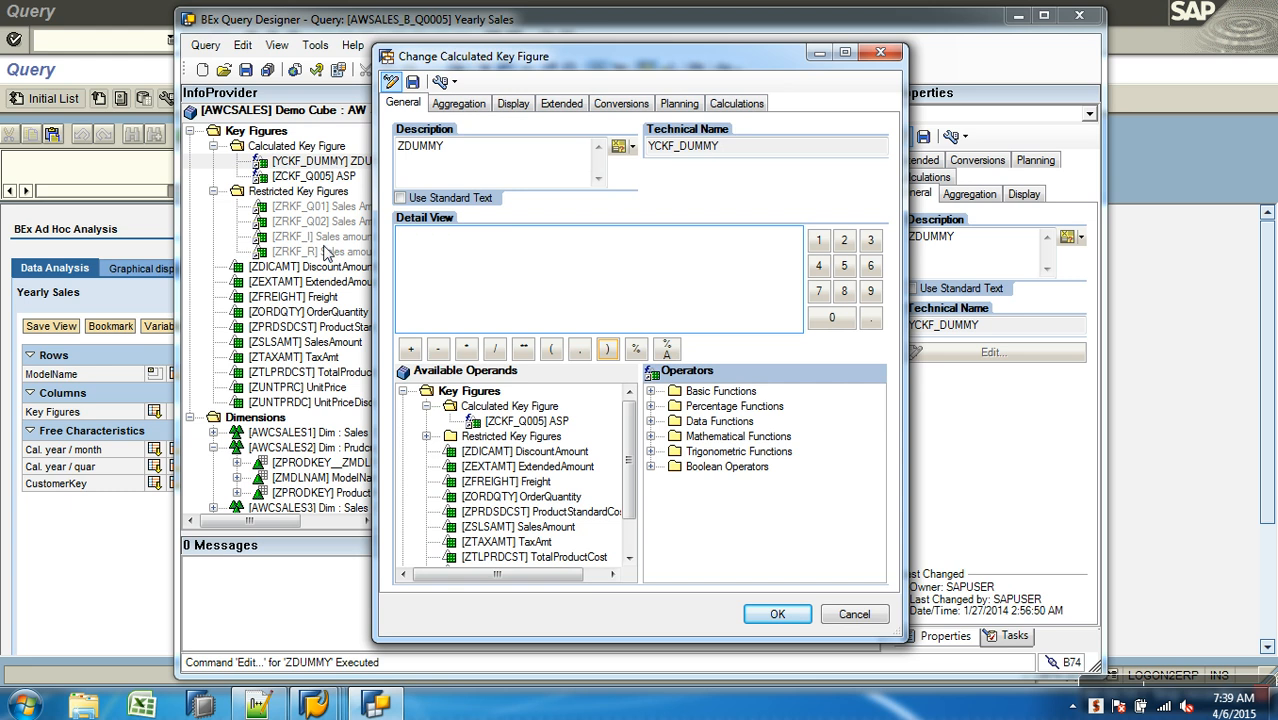
click(651, 421)
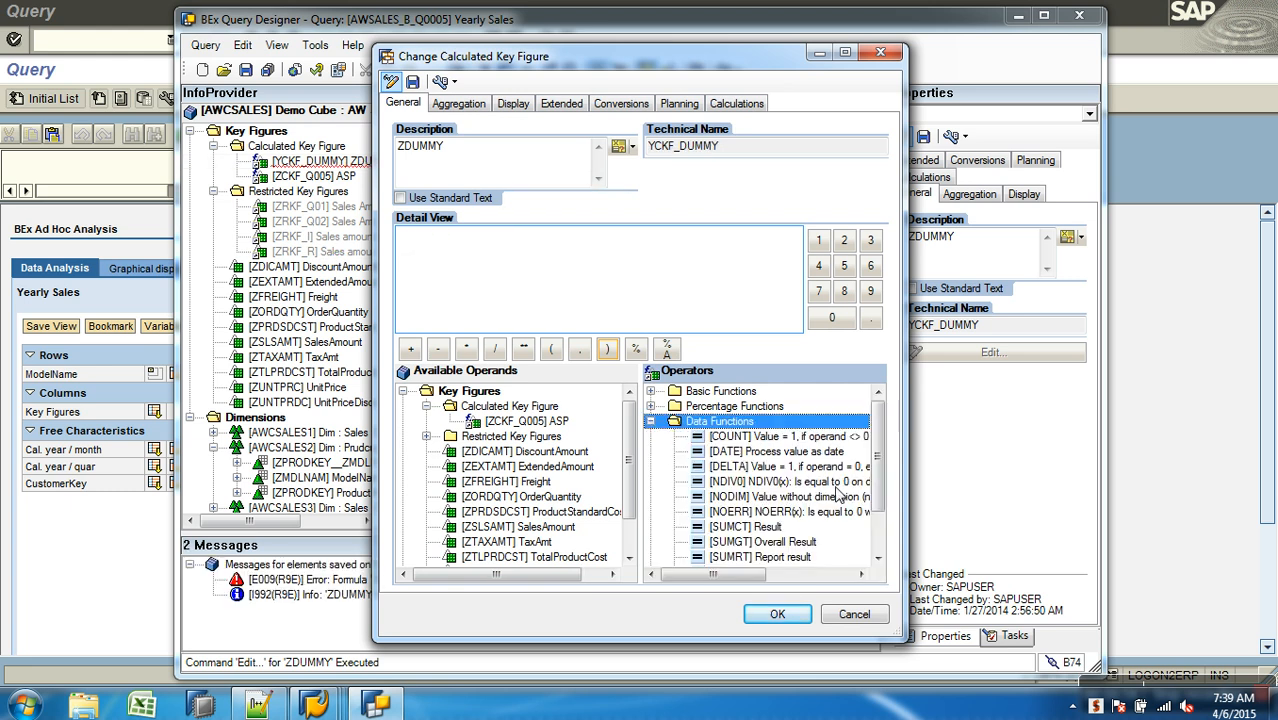
scroll(870, 440, down, 1)
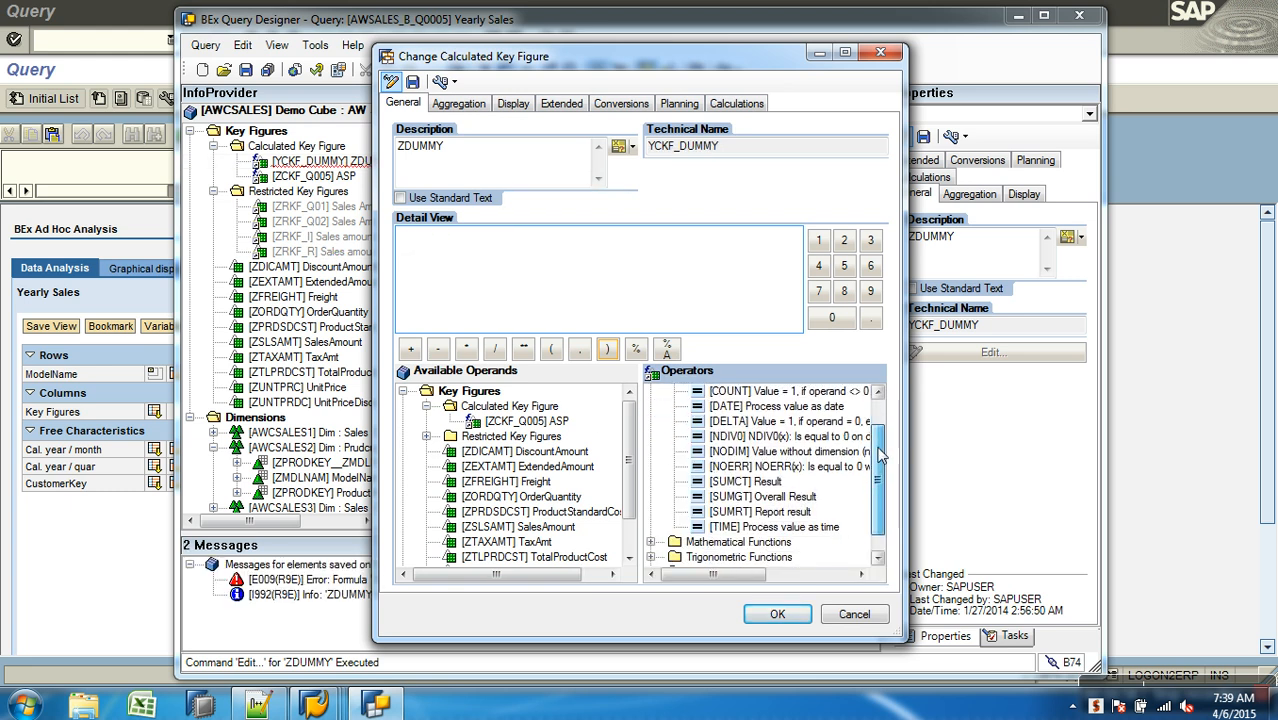
click(785, 453)
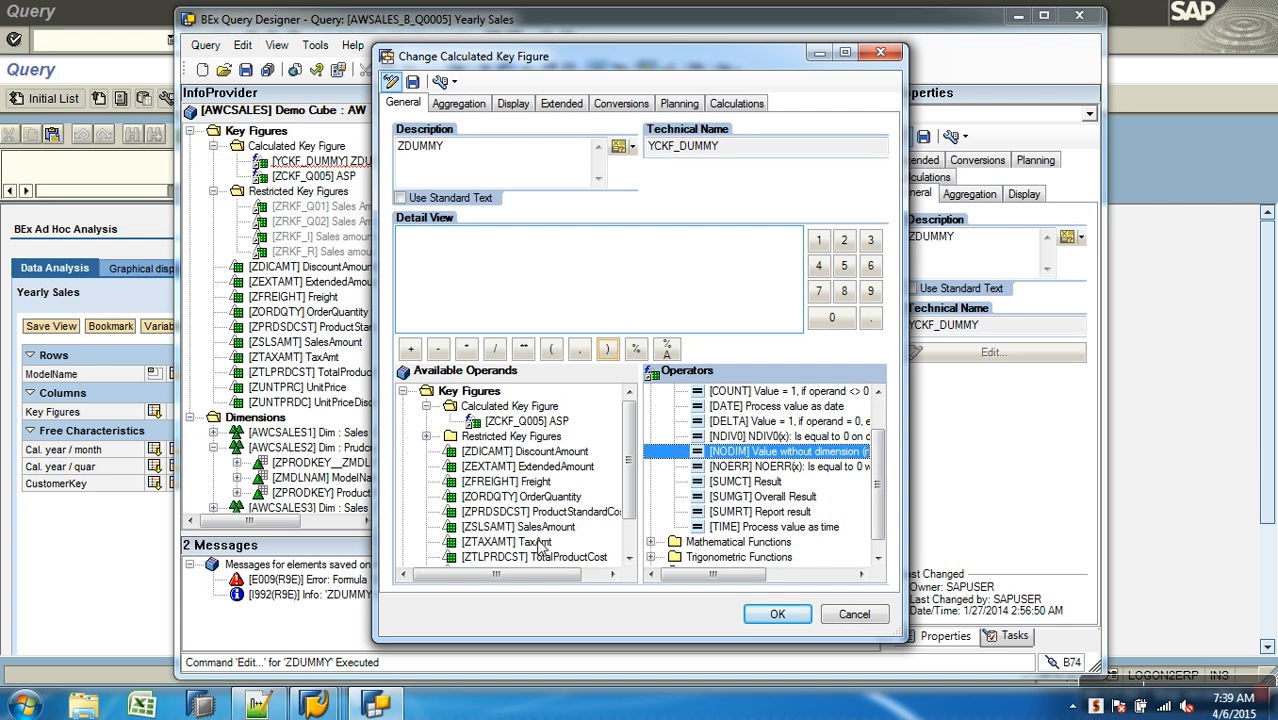
drag(537, 540, 553, 270)
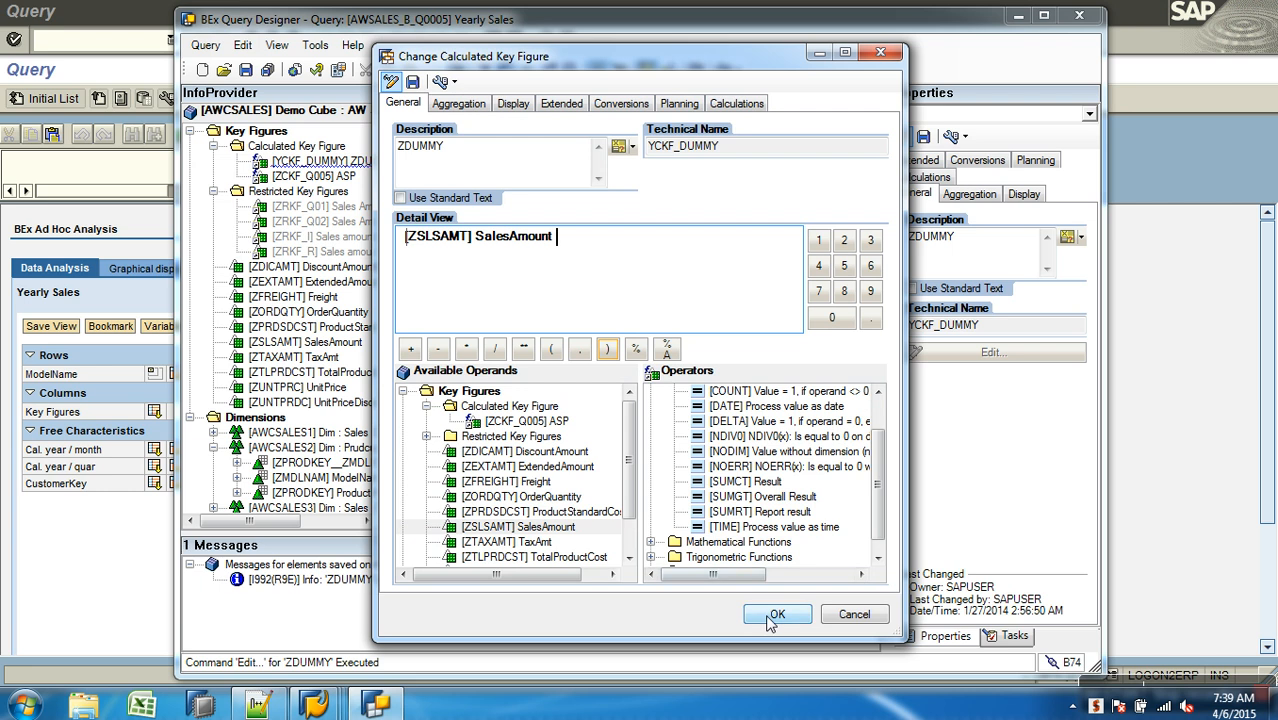
click(768, 613)
Put ZDUMMY with its SalesAmount formula back into the columns, save the query, and rerun it in the Query Monitor.
drag(298, 170, 730, 192)
click(264, 71)
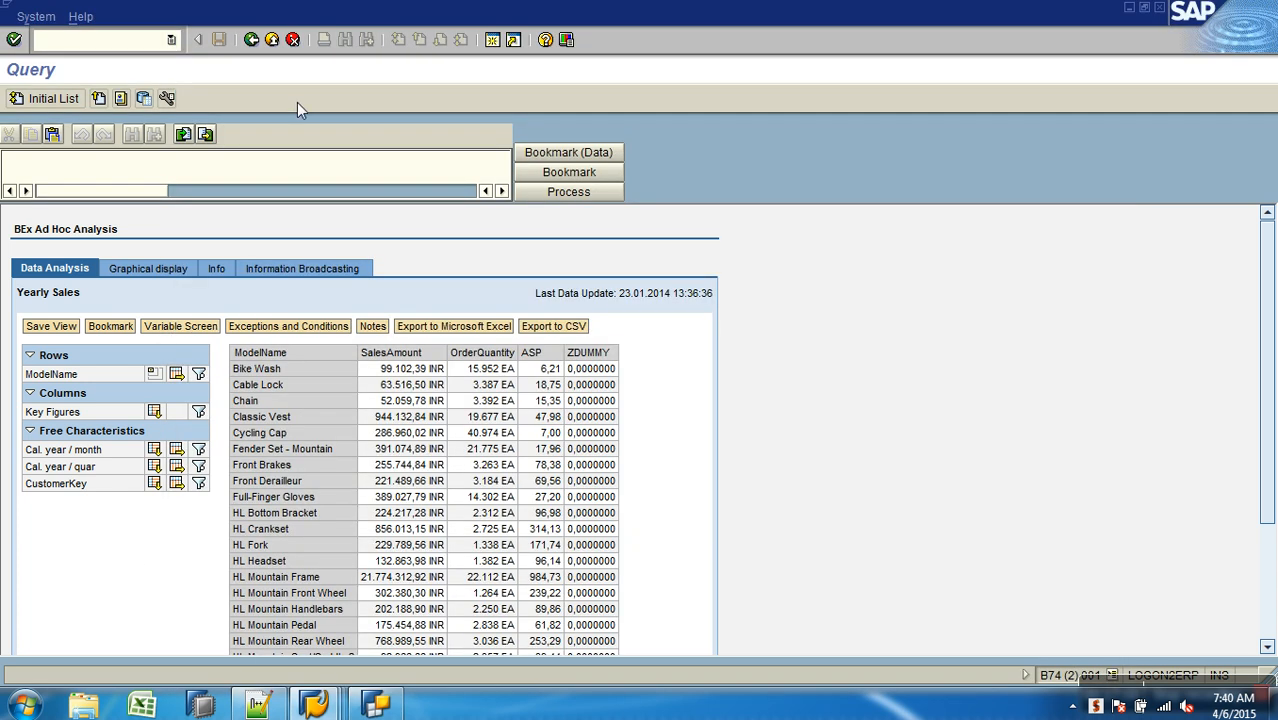
click(251, 39)
click(62, 101)
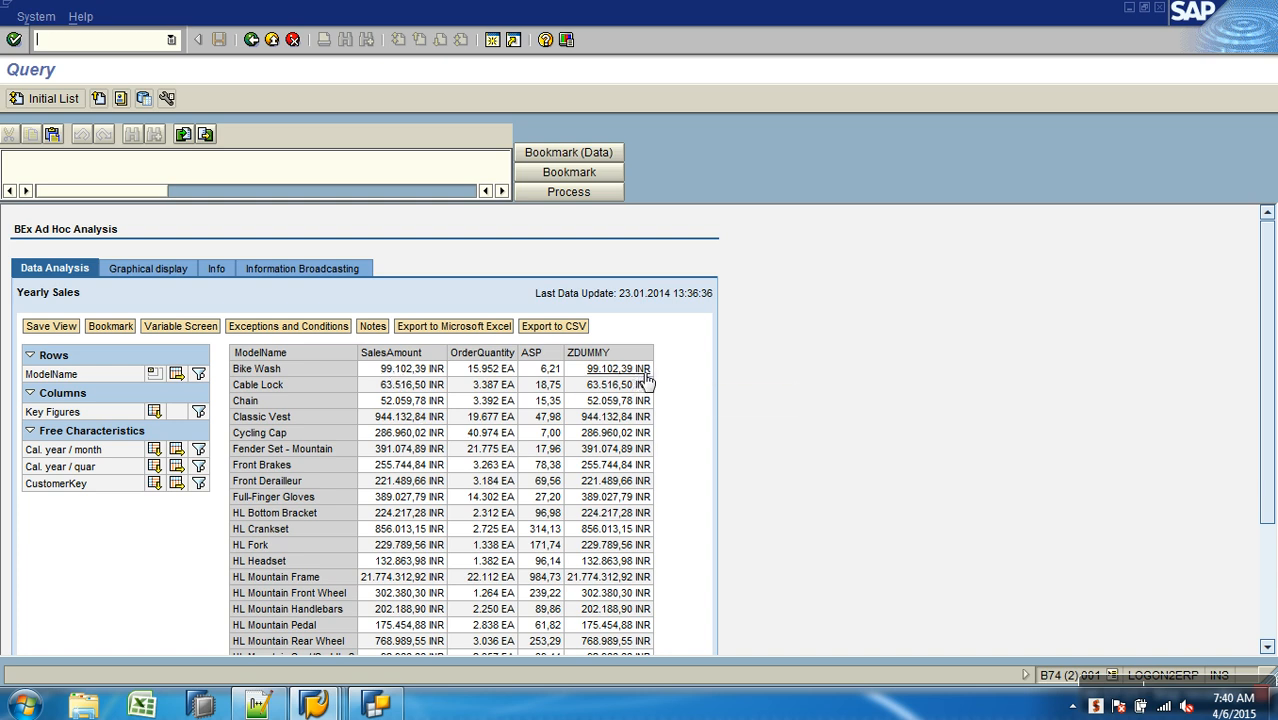
Return to BEx Query Designer, remove ZDUMMY from the columns, and open its SalesAmount formula for editing.
click(378, 705)
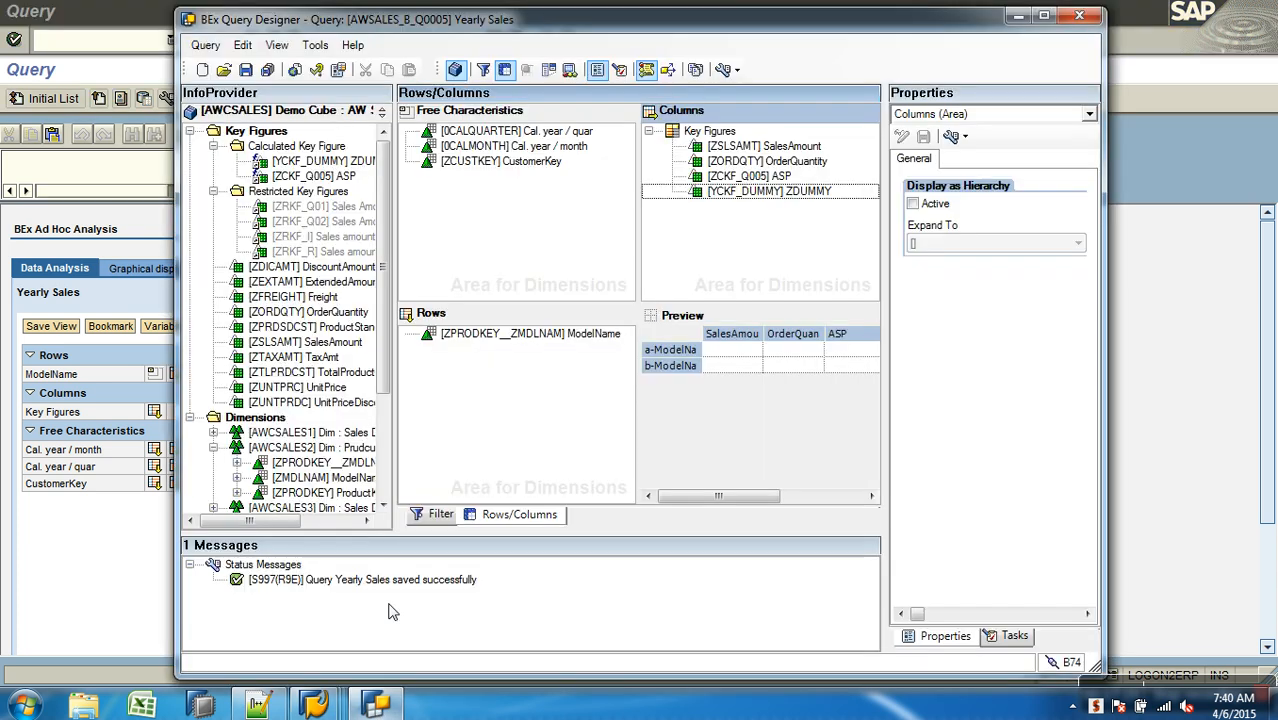
drag(775, 193, 333, 165)
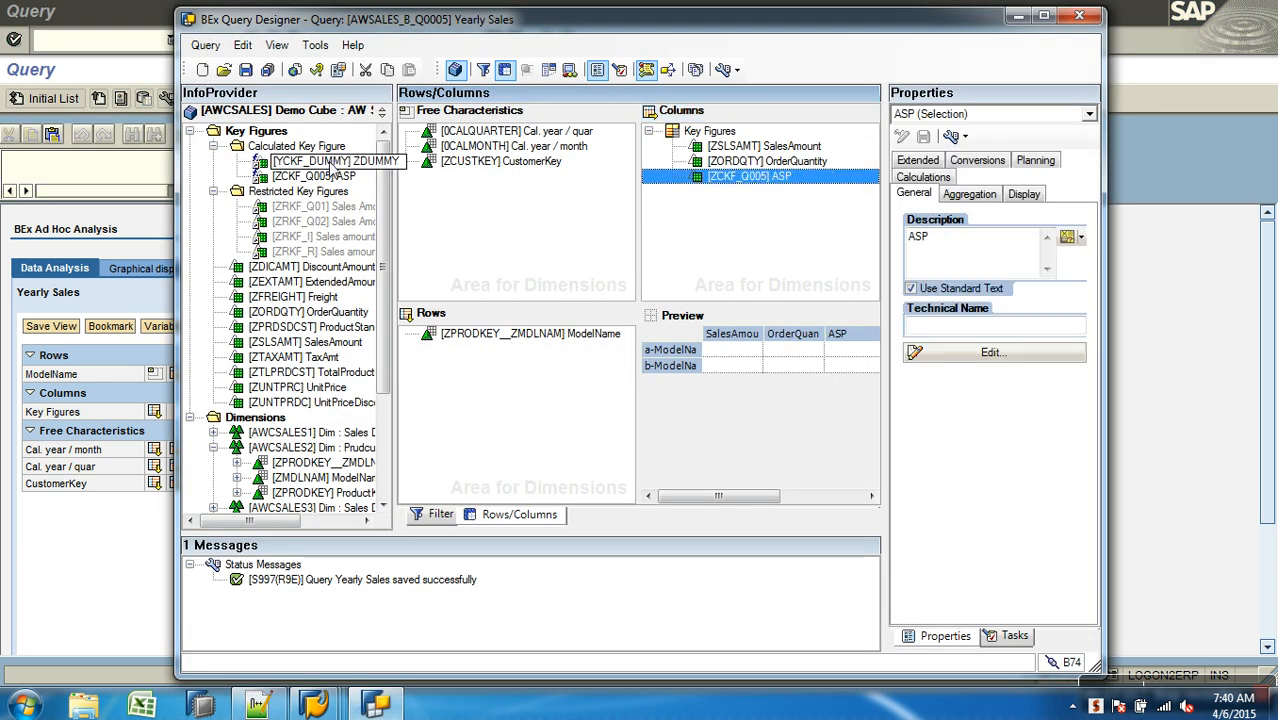
right_click(336, 165)
click(368, 169)
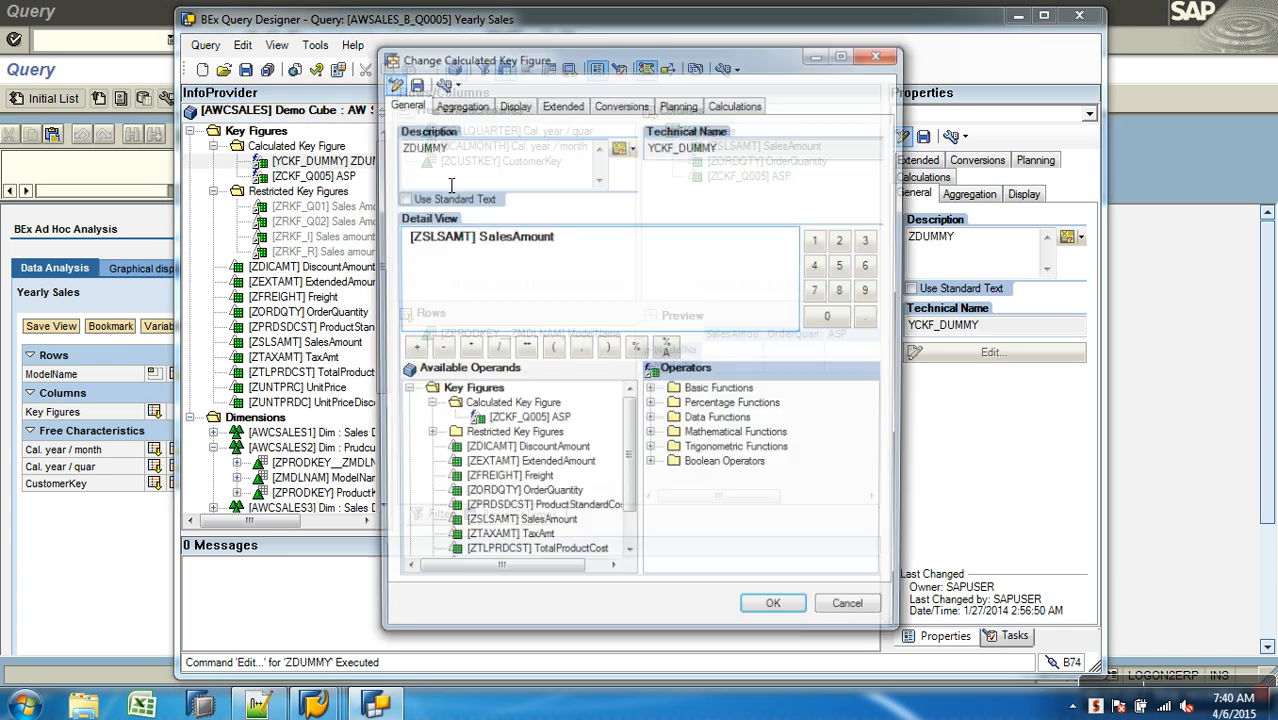
Replace ZDUMMY's formula with NODIM( [ZSLSAMT] SalesAmount ) using the data function, and confirm the change.
key(Delete)
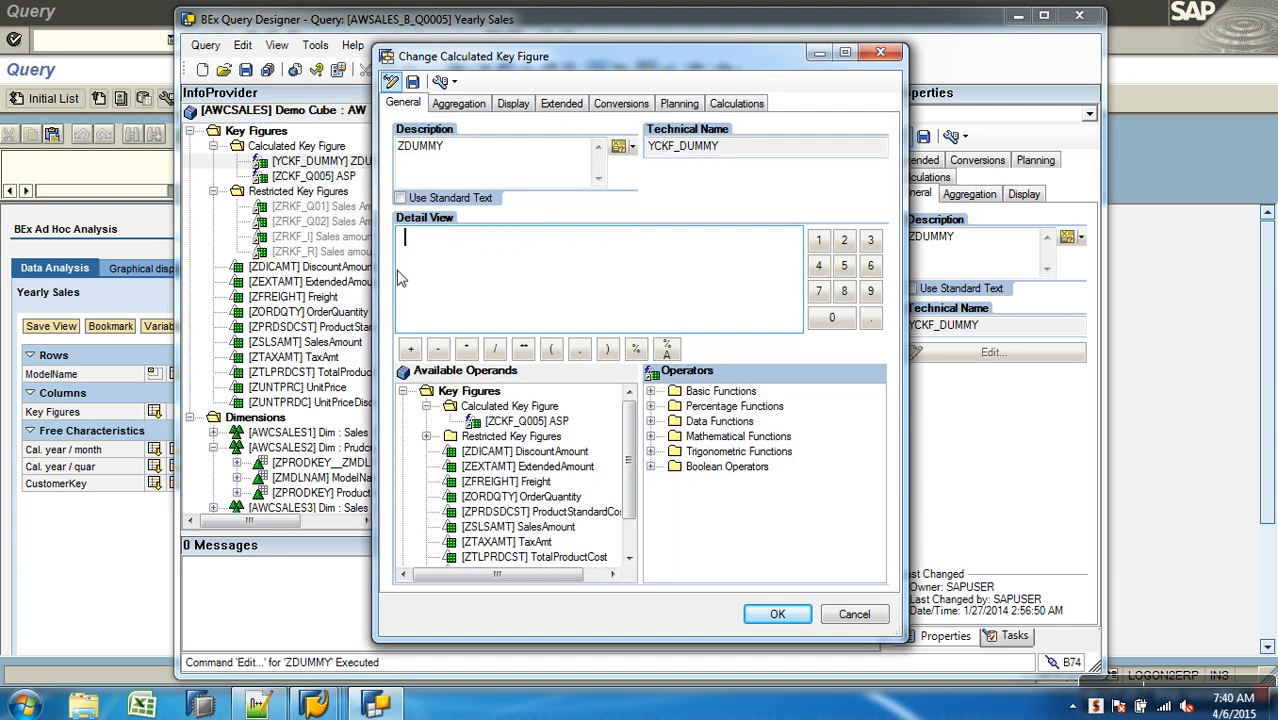
click(650, 421)
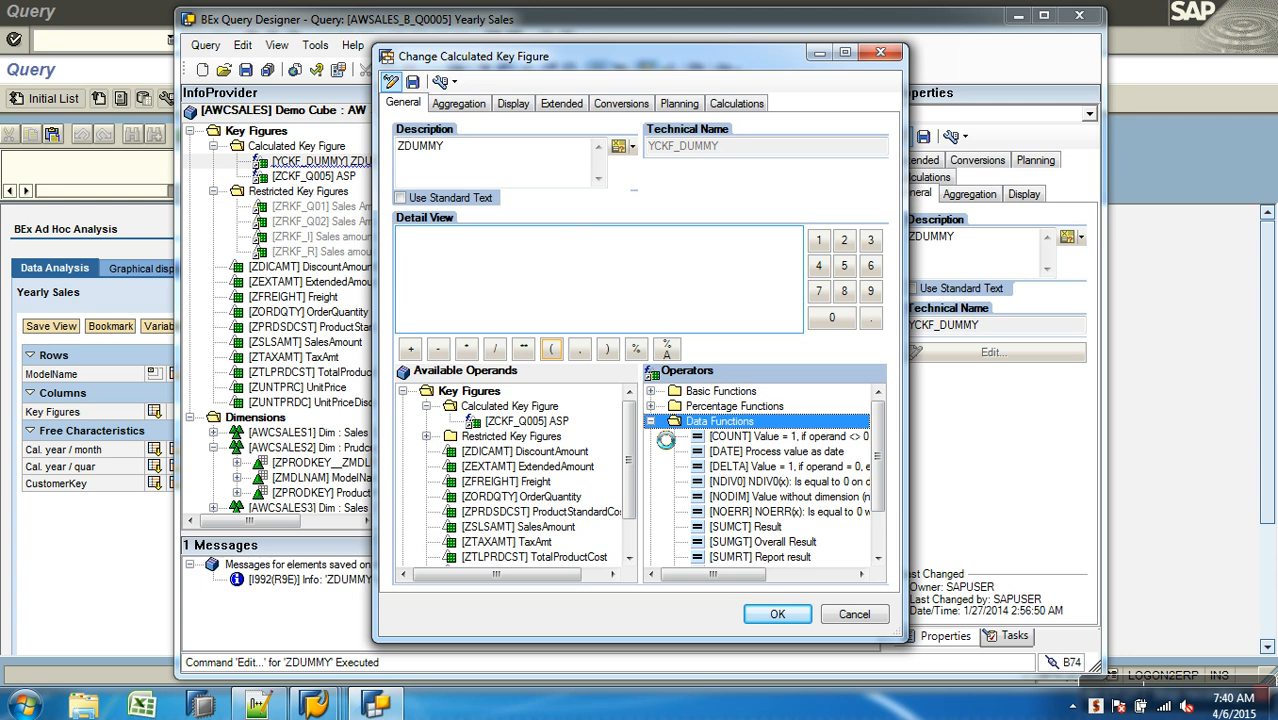
double_click(768, 497)
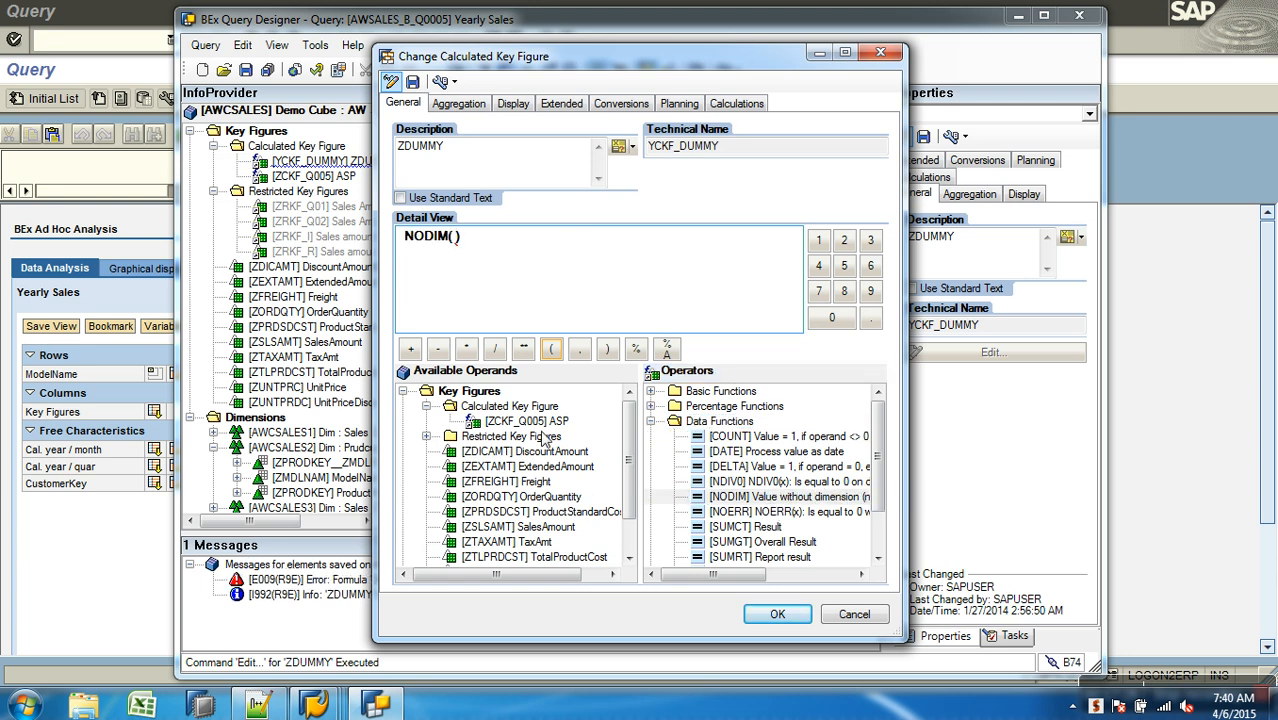
double_click(540, 527)
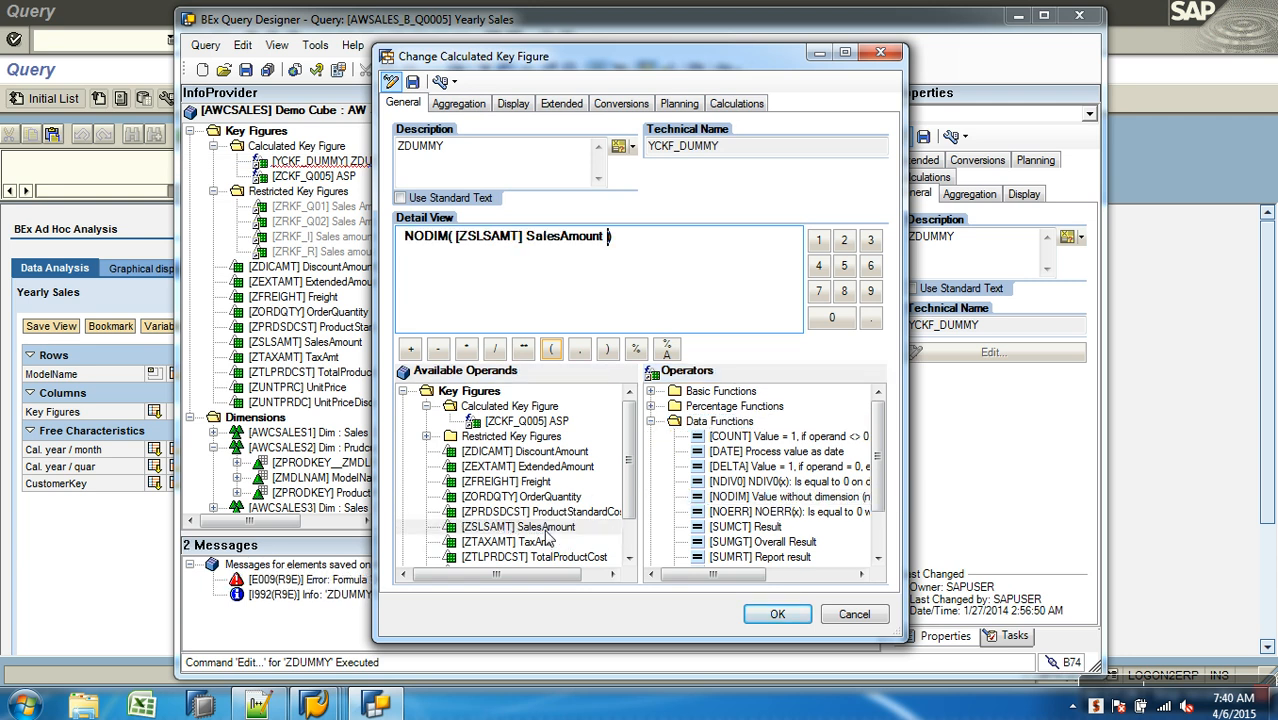
click(777, 614)
Leave the displayed query result, put ZDUMMY with its NODIM formula back into the query columns, and save the query.
click(245, 69)
click(140, 586)
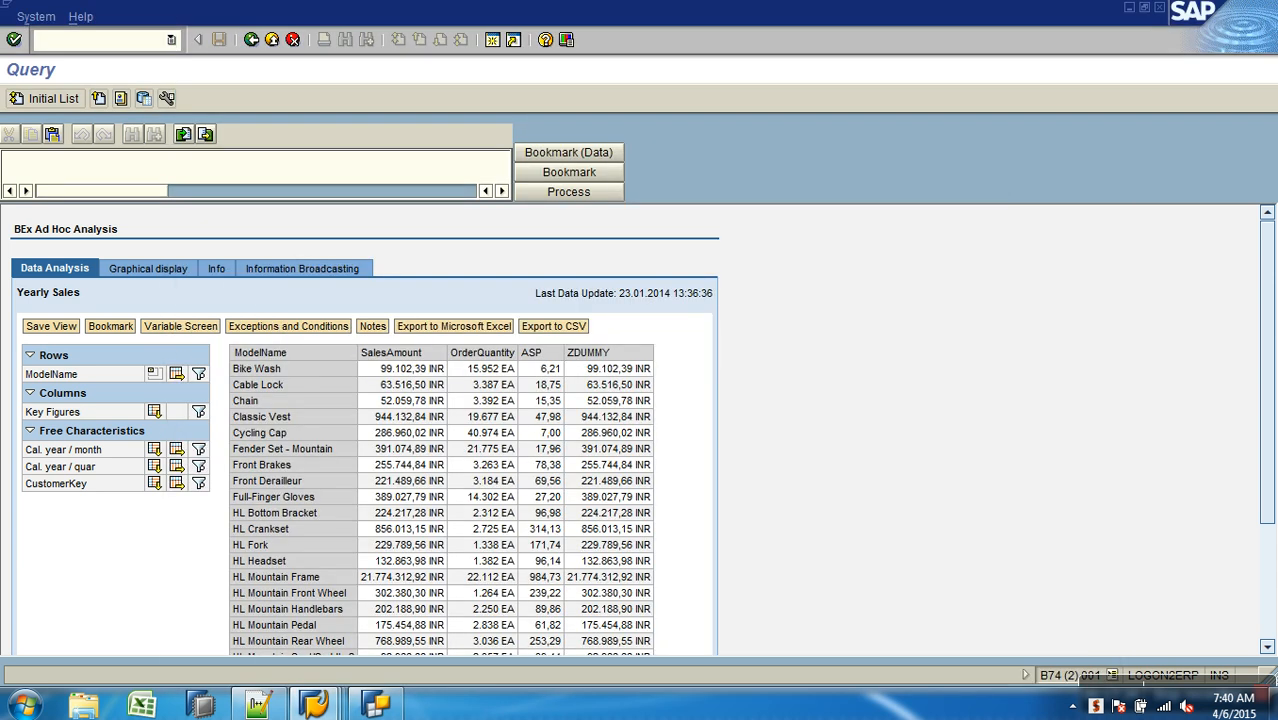
click(252, 42)
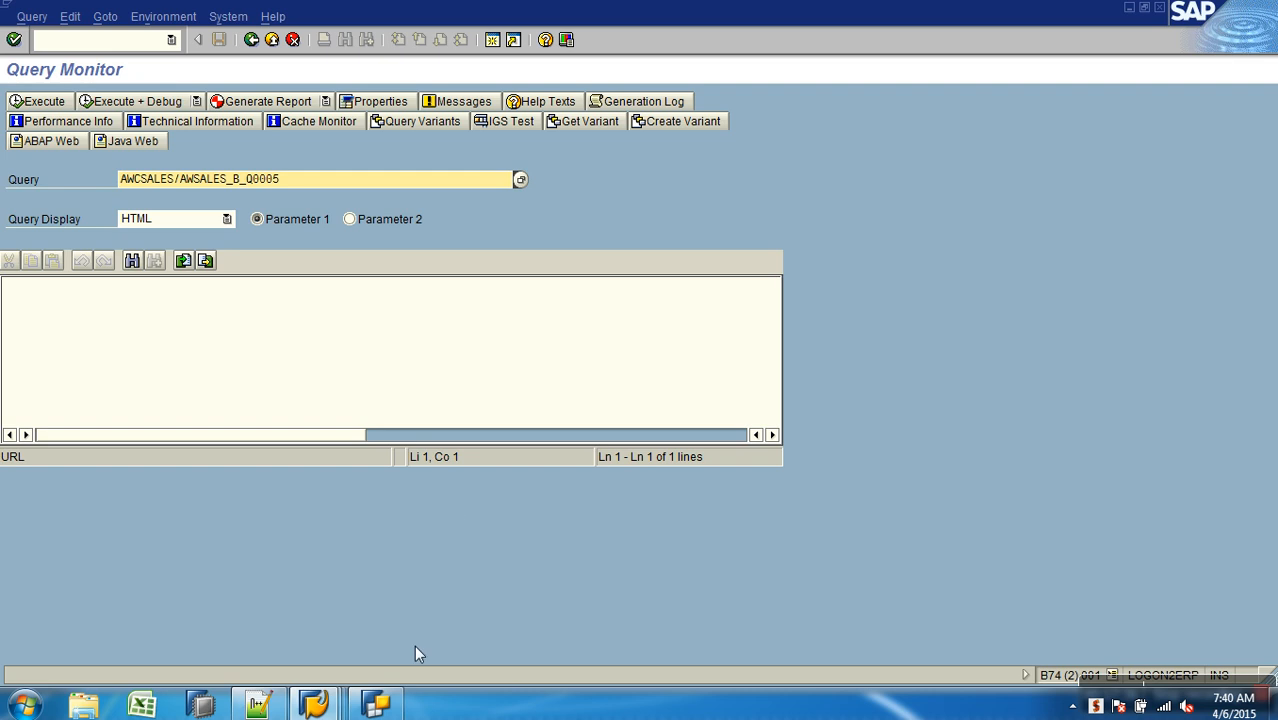
click(388, 705)
drag(327, 163, 740, 191)
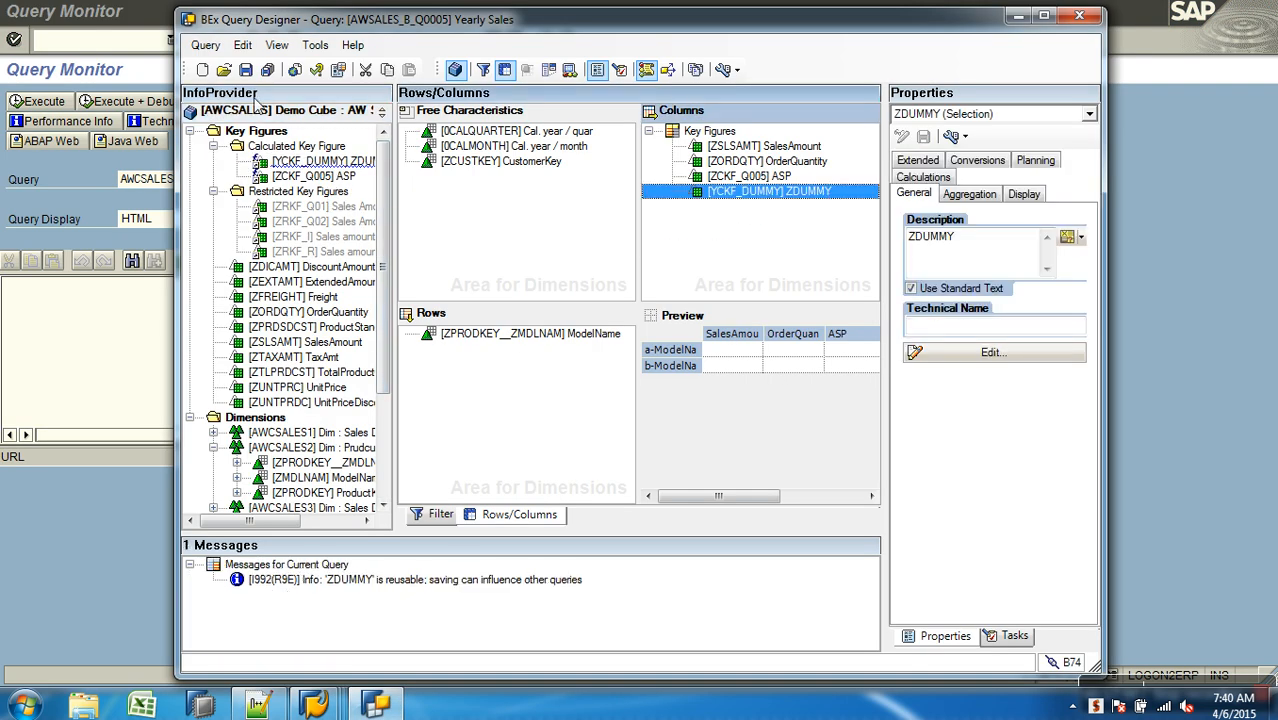
click(246, 71)
click(96, 512)
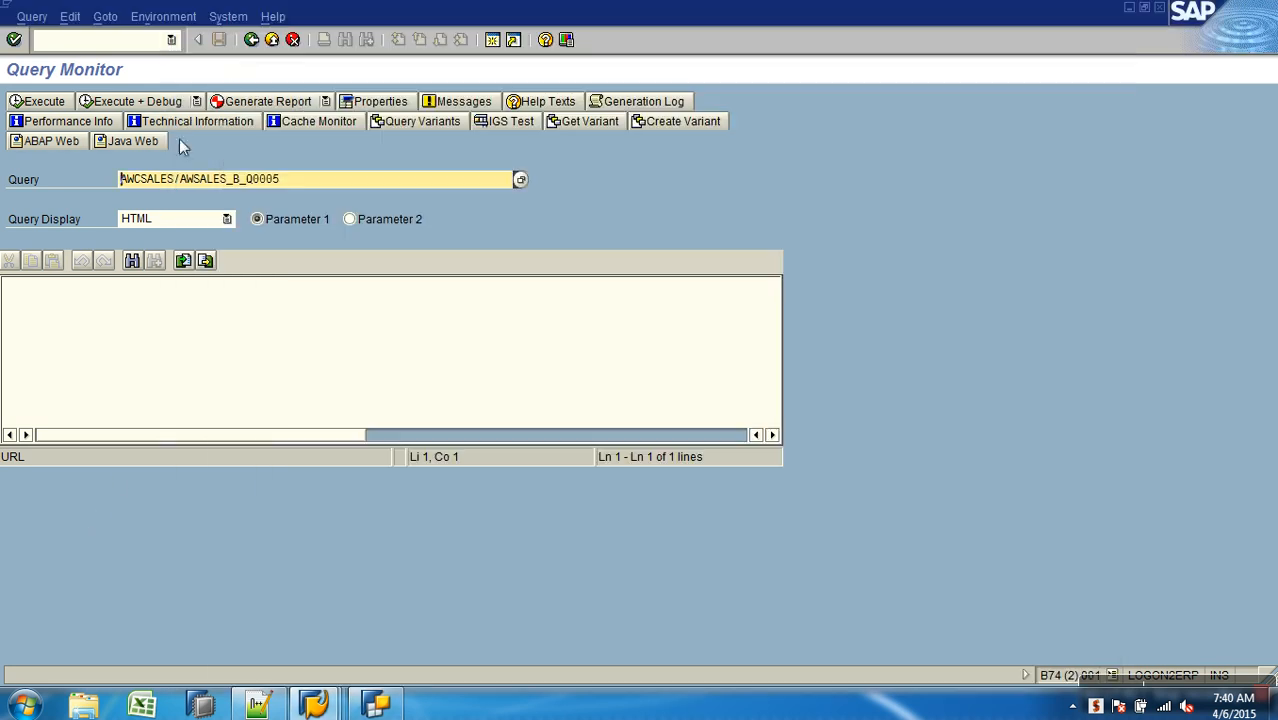
Restart the Query Monitor with transaction RSRT and execute query AWCSALES/AWSALES_B_Q0005.
click(251, 39)
text(RSRT)
key(Return)
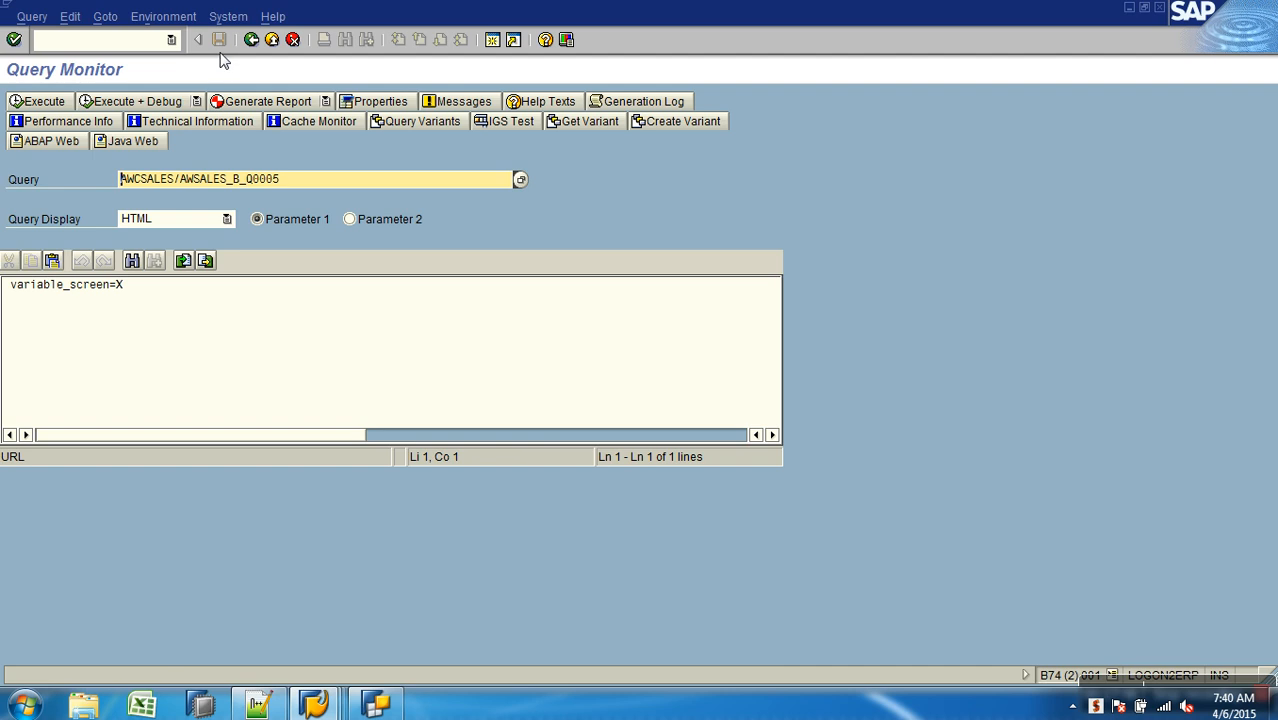
click(42, 102)
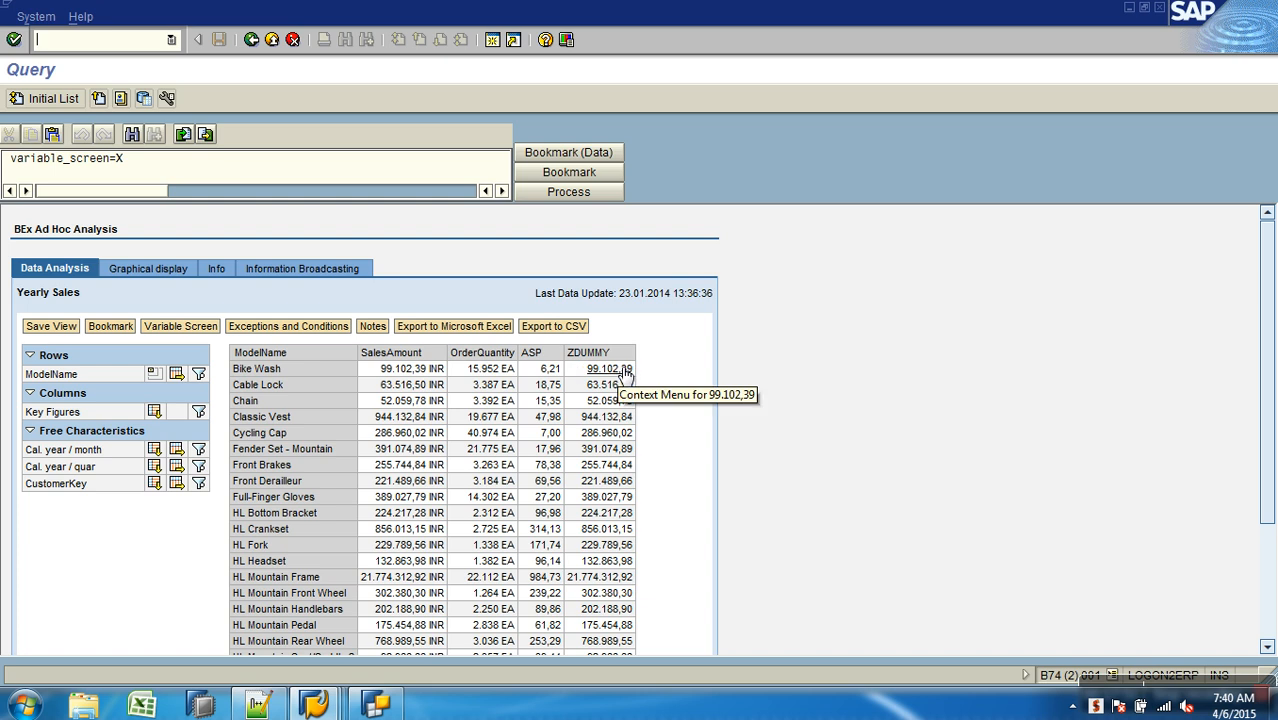
Switch back to BEx Query Designer and remove ZDUMMY from the columns.
click(378, 706)
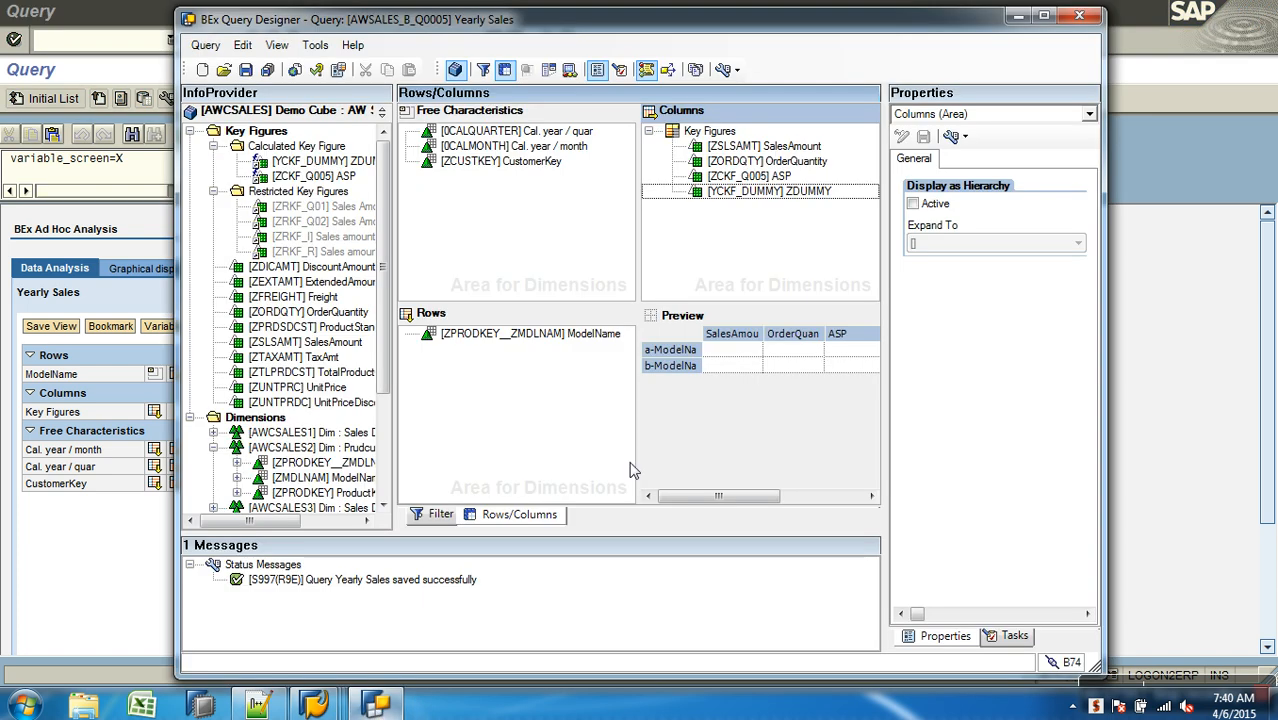
click(806, 195)
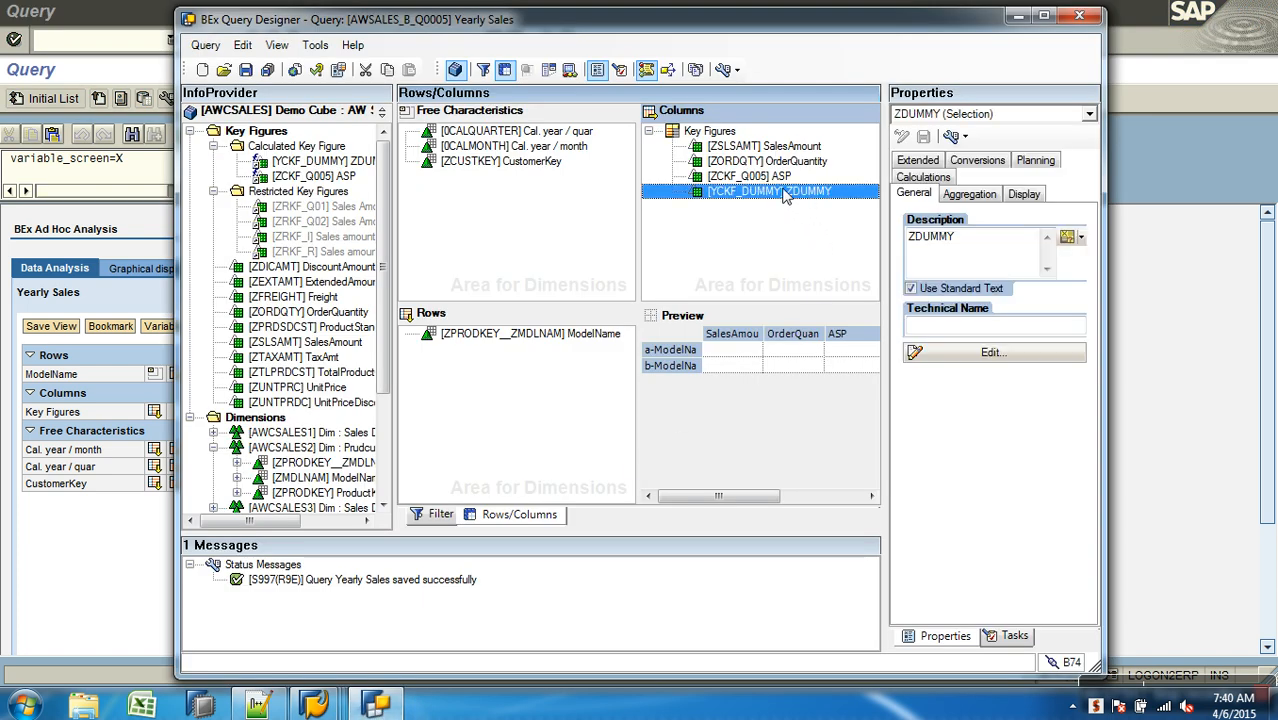
drag(783, 195, 325, 175)
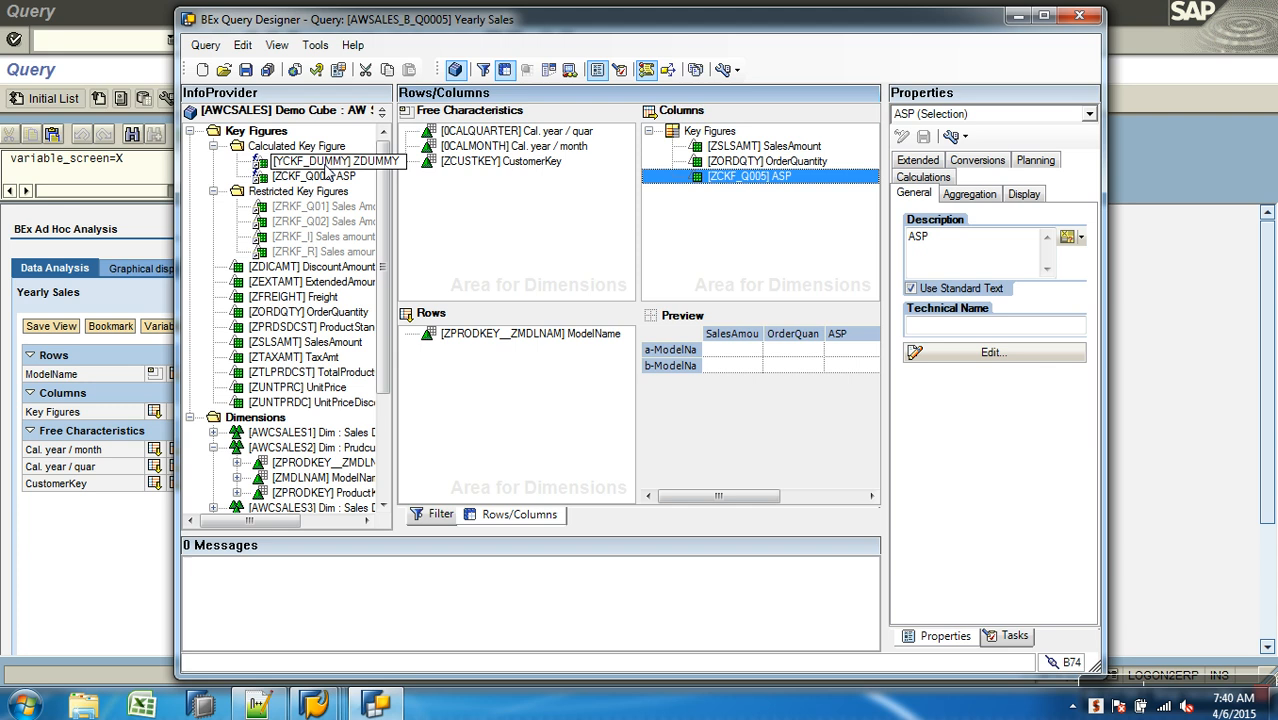
click(993, 352)
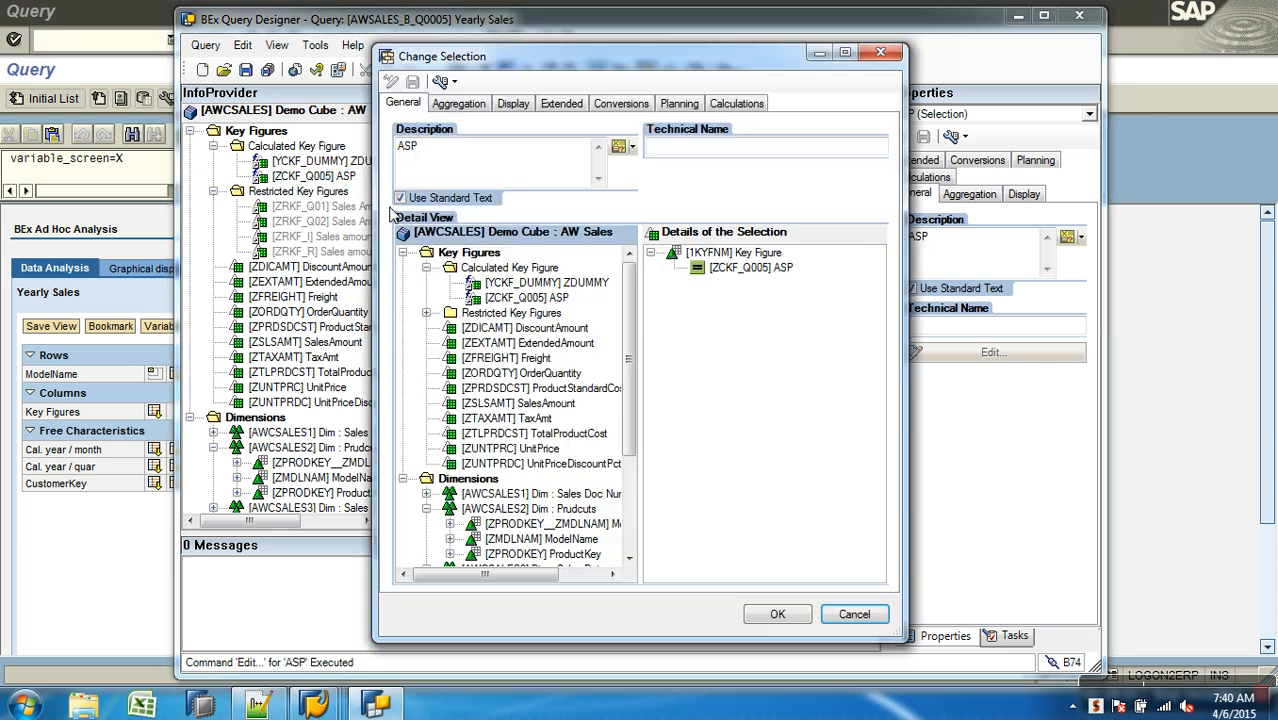
click(854, 614)
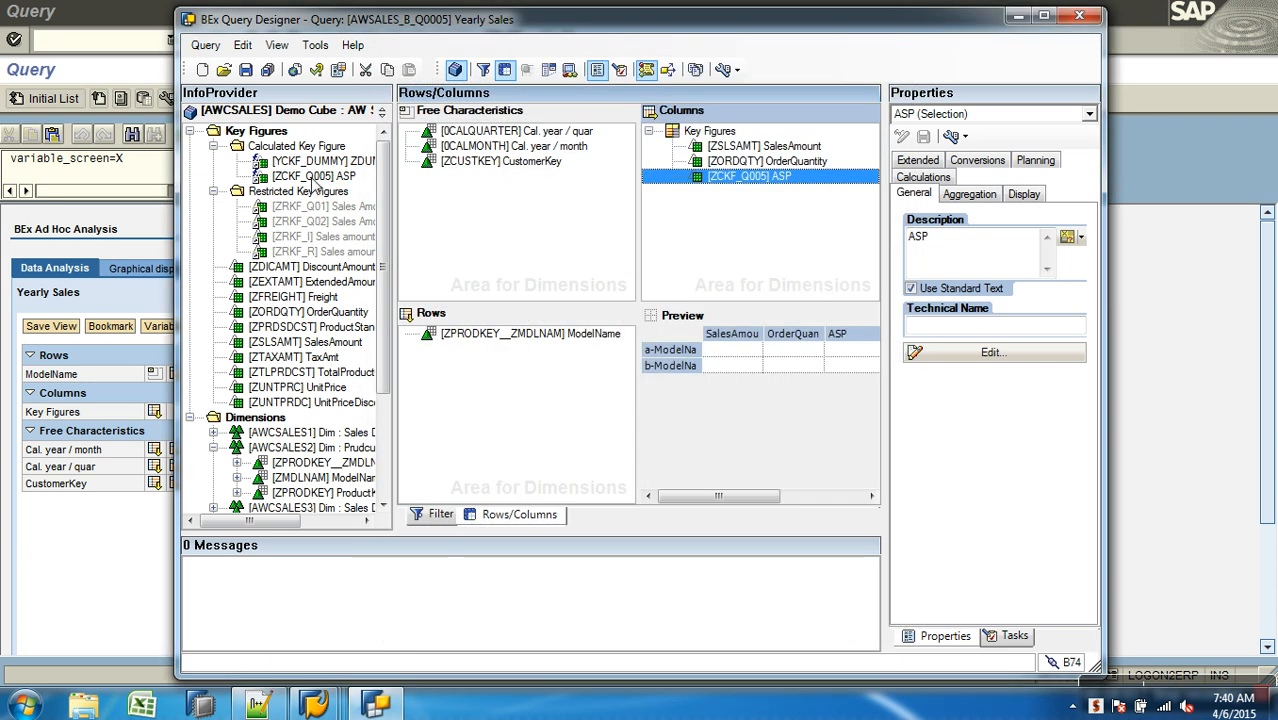
double_click(333, 176)
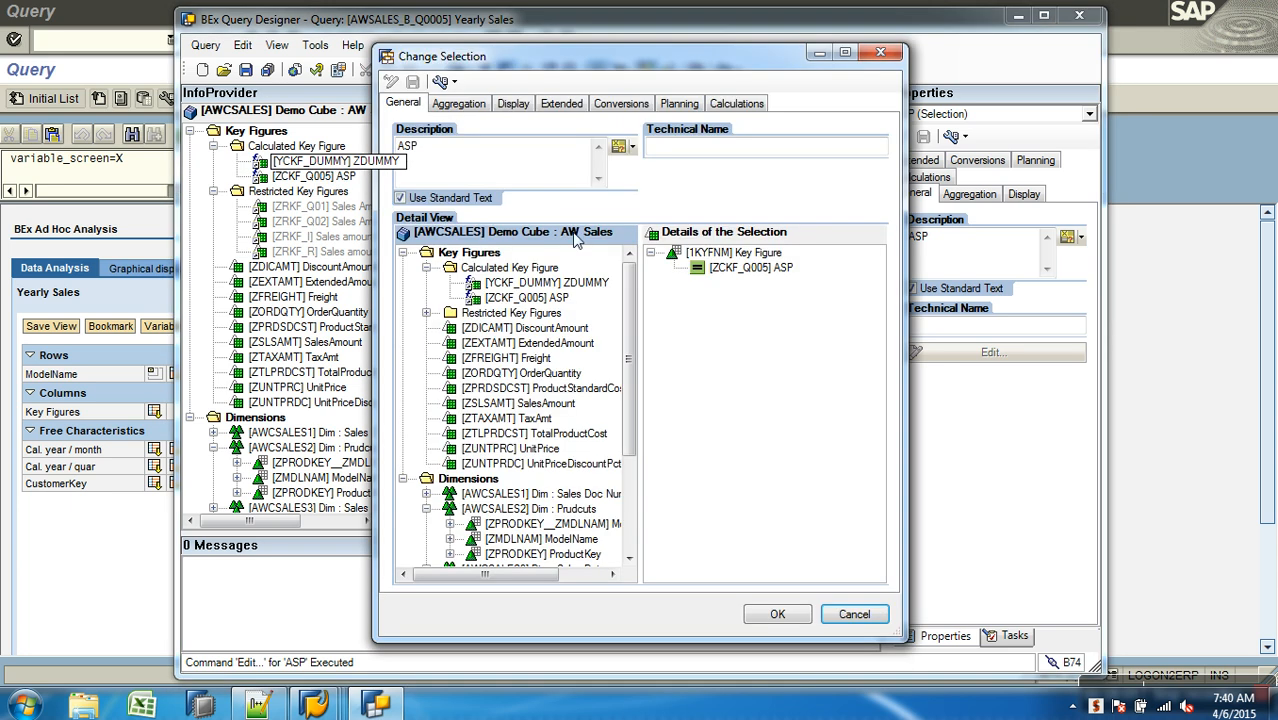
key(Escape)
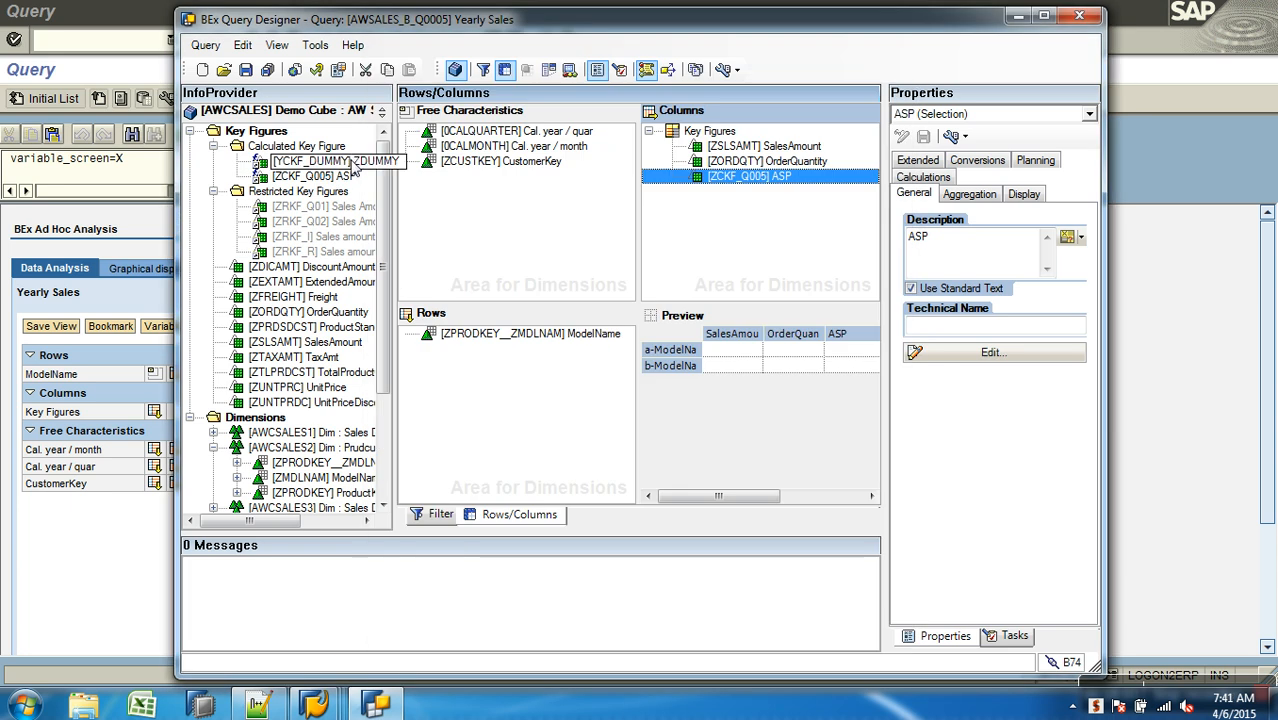
Open the ZDUMMY calculated key figure for editing and clear its NODIM formula.
right_click(362, 164)
click(348, 162)
right_click(350, 163)
click(372, 173)
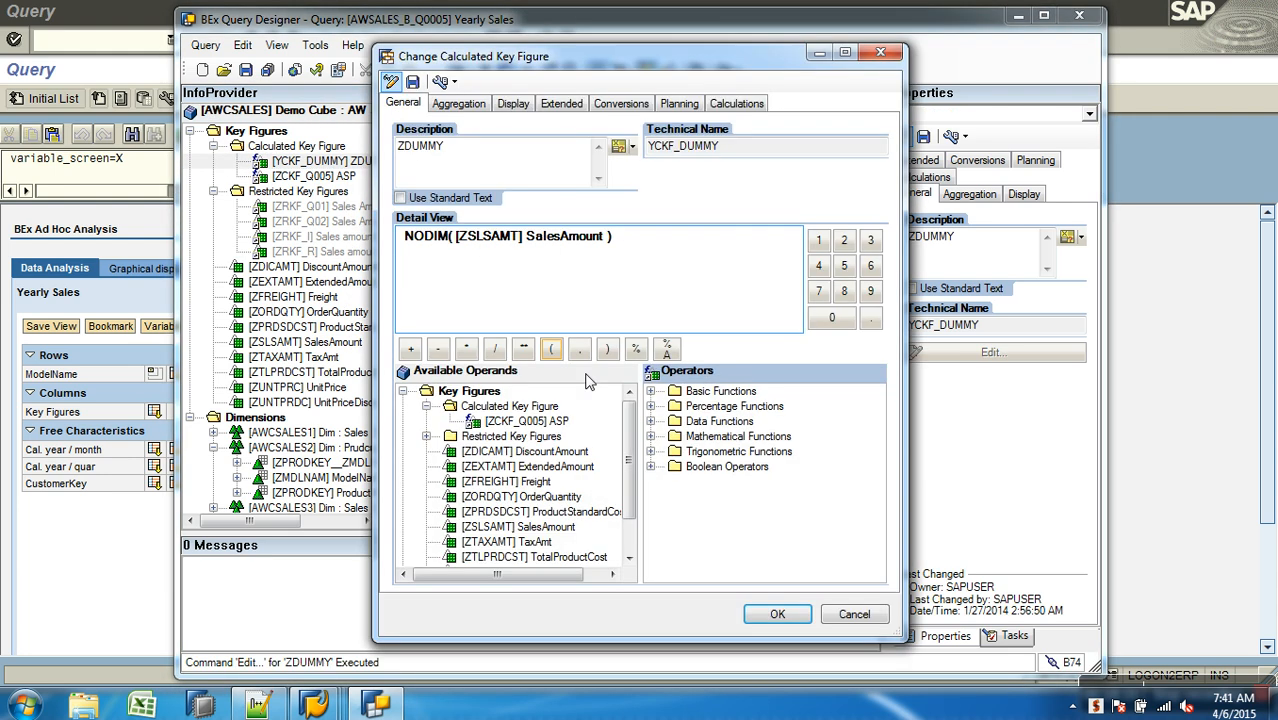
key(BackSpace)
key(BackSpace)
key(BackSpace)
key(BackSpace)
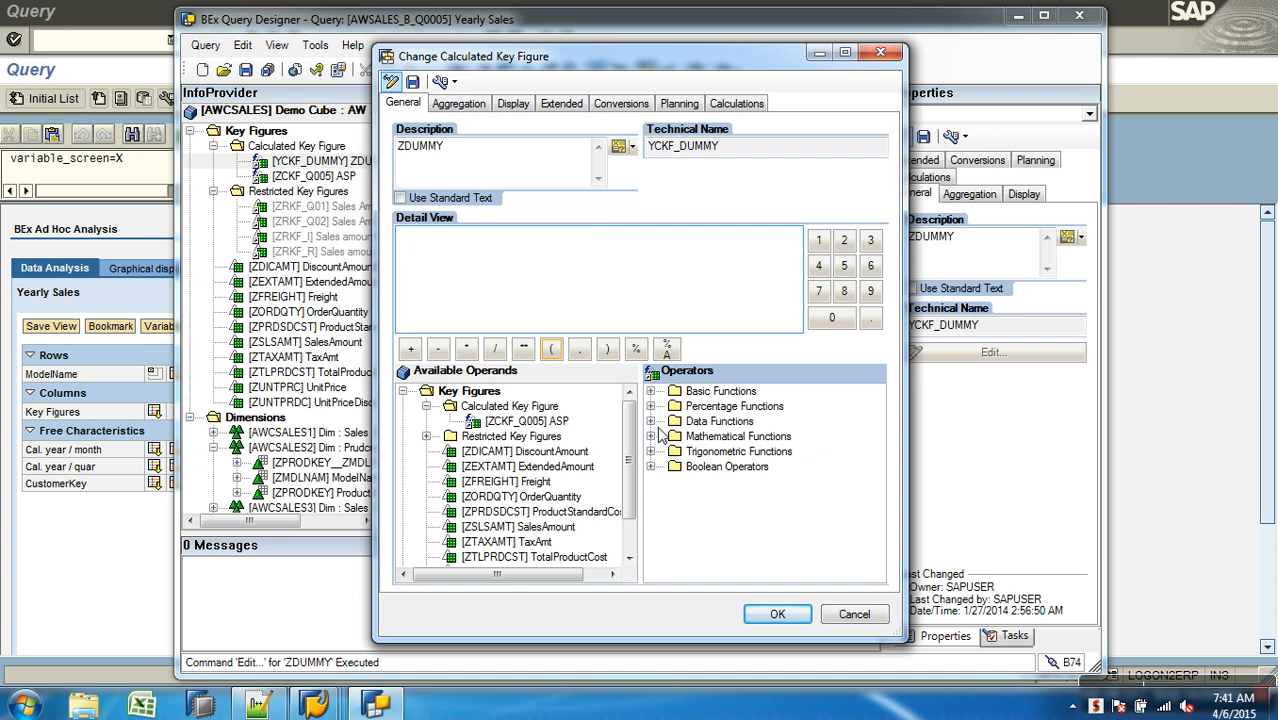
Enter SUMGT [ZSLSAMT] SalesAmount as ZDUMMY's formula using the overall result data function, save the key figure, and confirm.
click(652, 421)
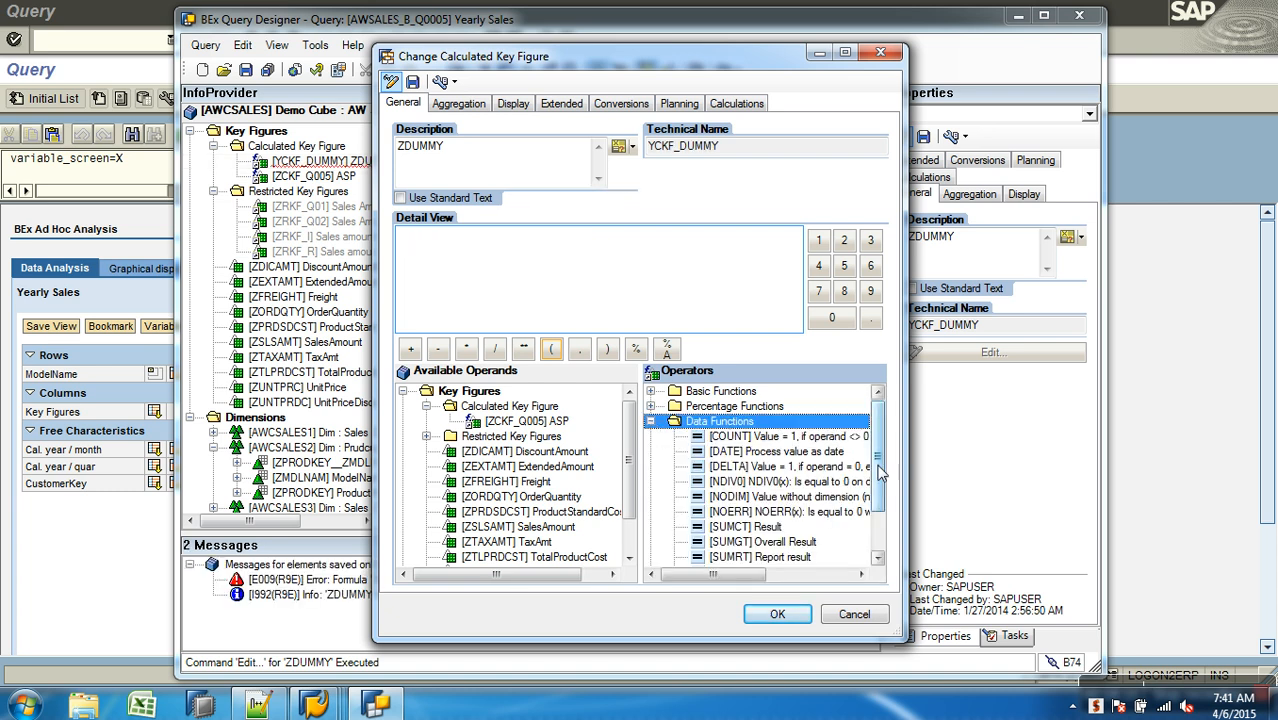
scroll(878, 475, down, 1)
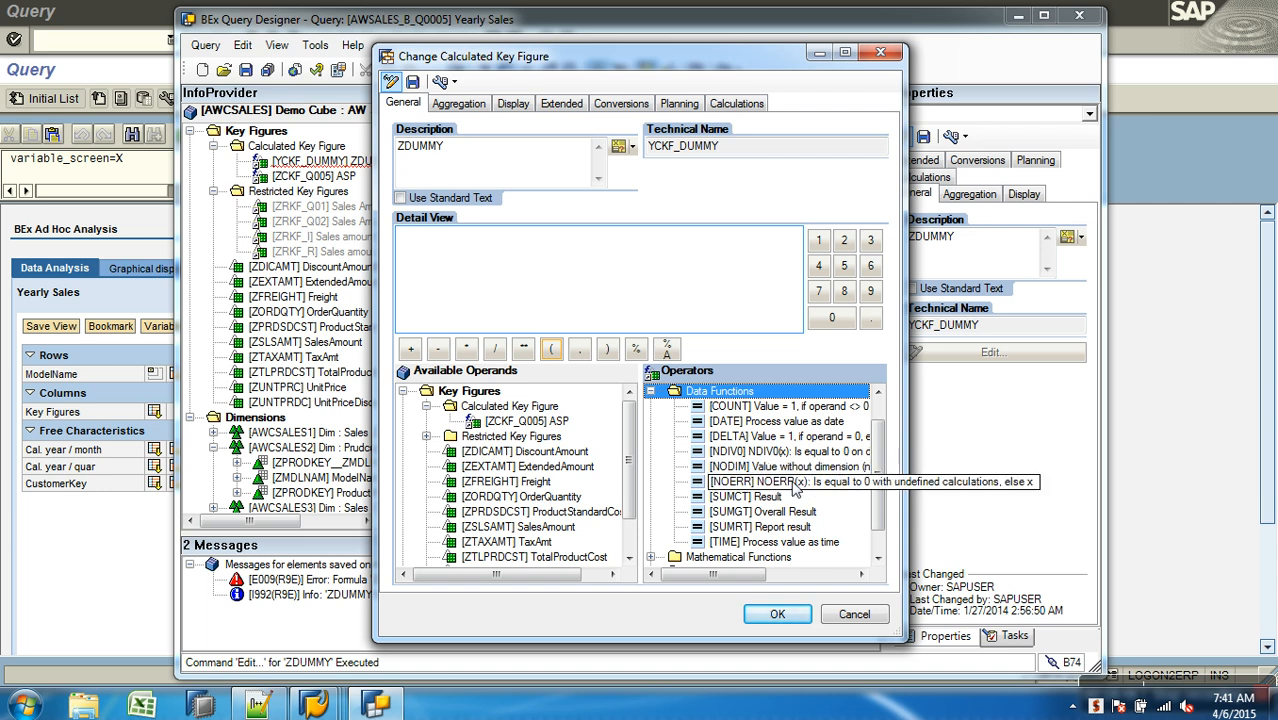
double_click(775, 514)
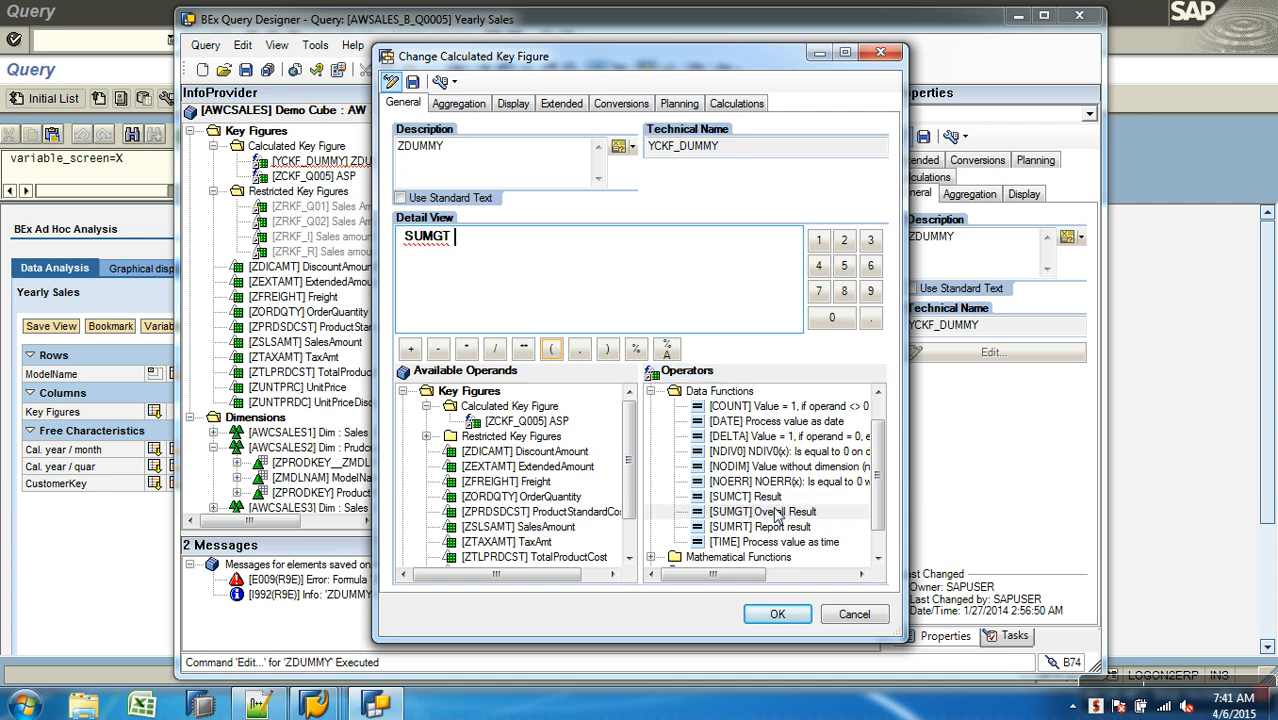
double_click(562, 527)
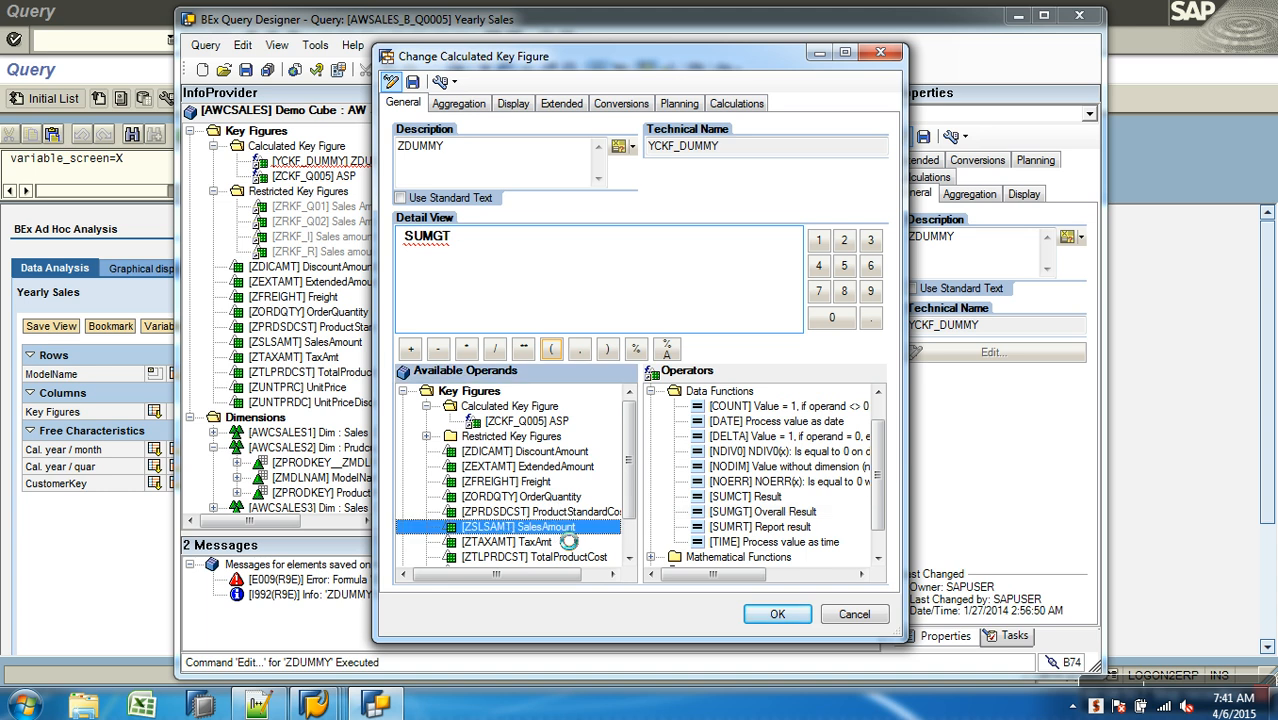
click(416, 86)
click(777, 614)
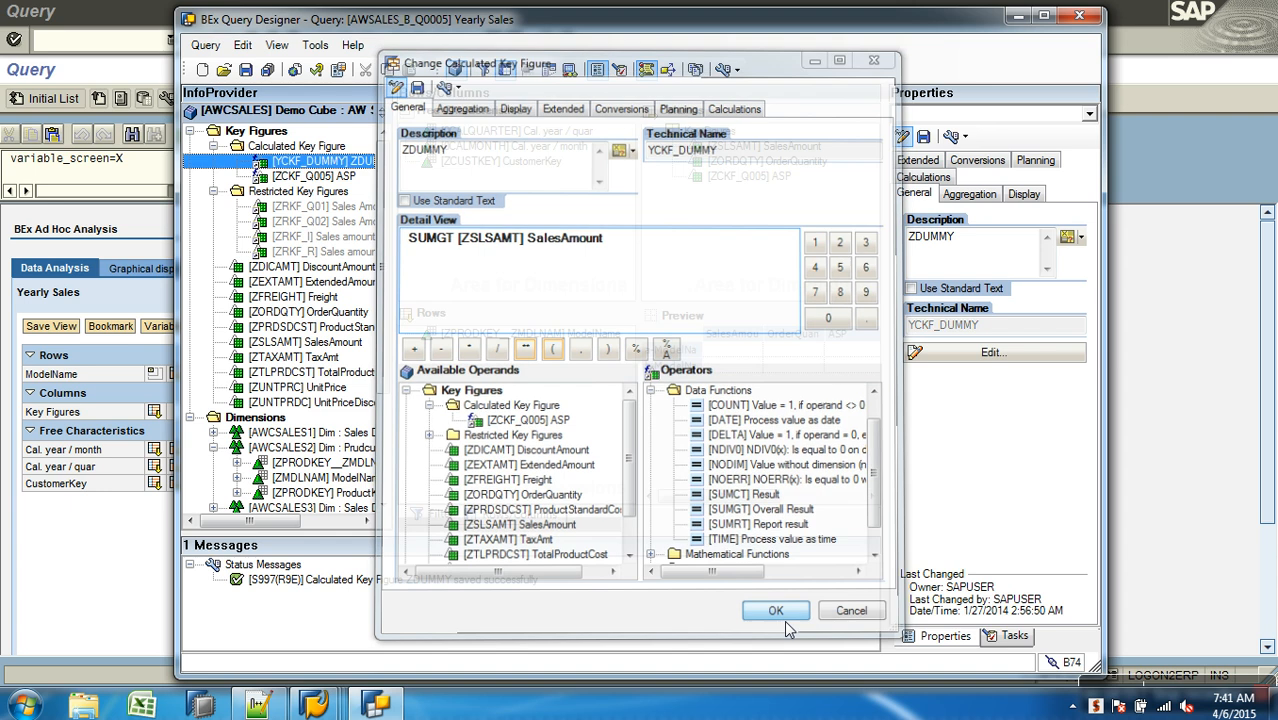
Put ZDUMMY with its SUMGT formula back into the columns and save the query.
drag(318, 172, 700, 190)
click(245, 69)
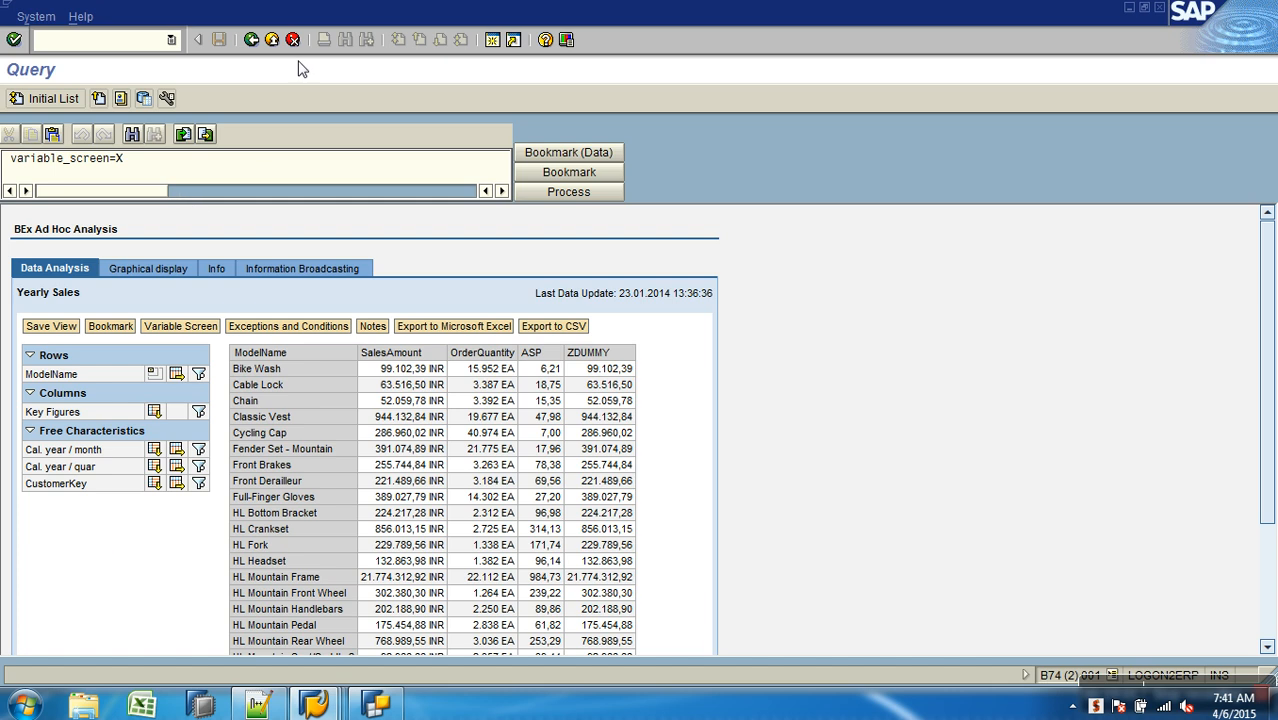
Rerun the query in the Query Monitor and check ZDUMMY's SUMGT values through to the Overall Result row.
click(251, 39)
click(40, 101)
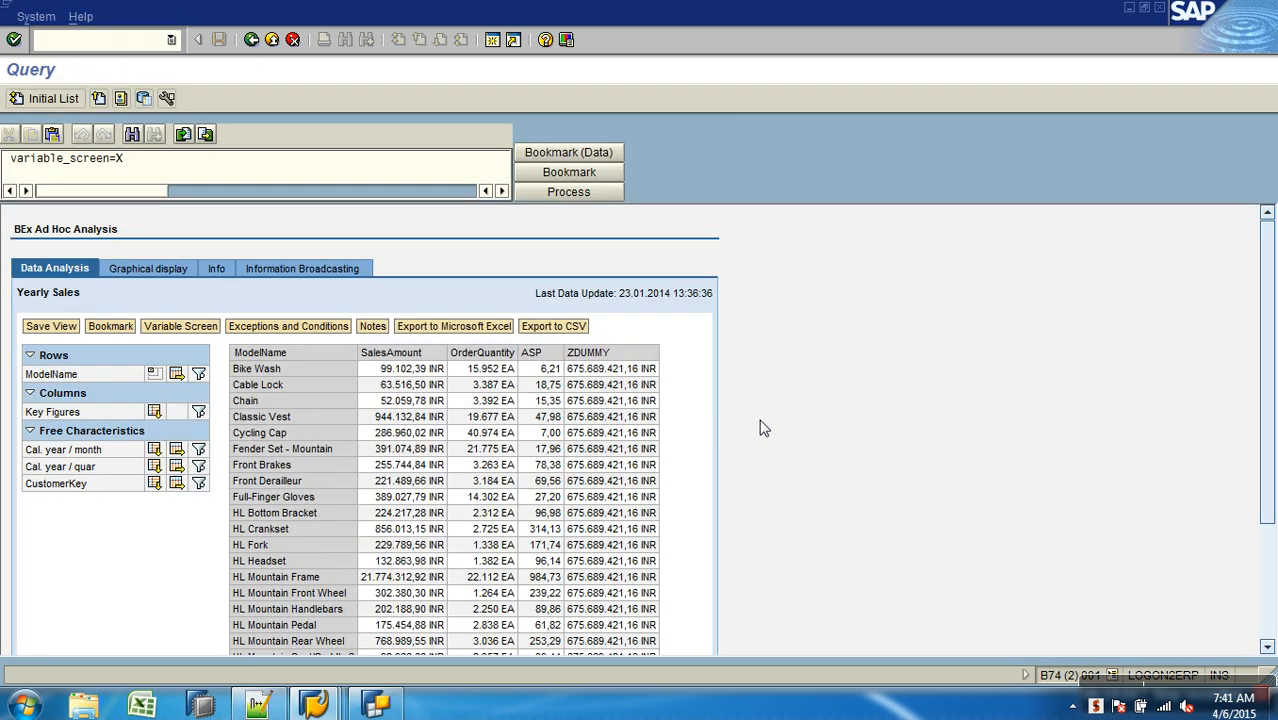
scroll(1270, 360, down, 4)
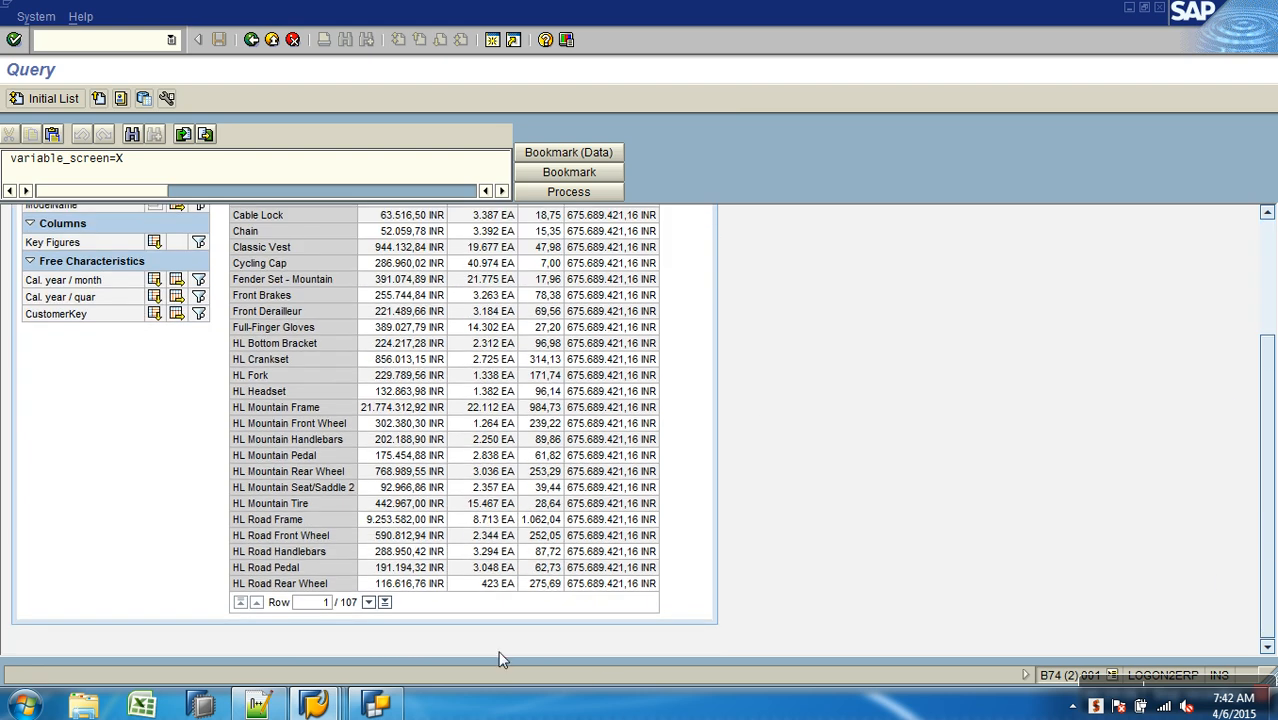
click(384, 602)
scroll(400, 610, down, 4)
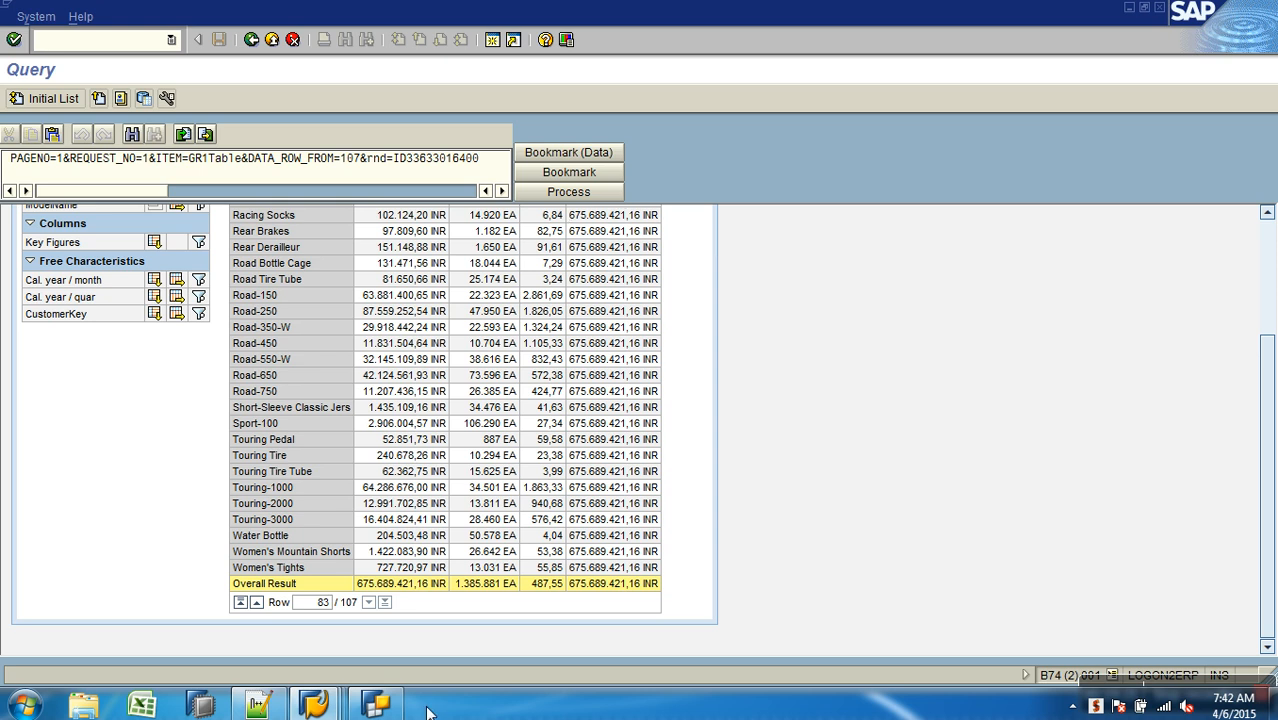
Switch back to BEx Query Designer, remove ZDUMMY from the columns, and cancel the ASP selection dialog.
click(378, 706)
click(753, 192)
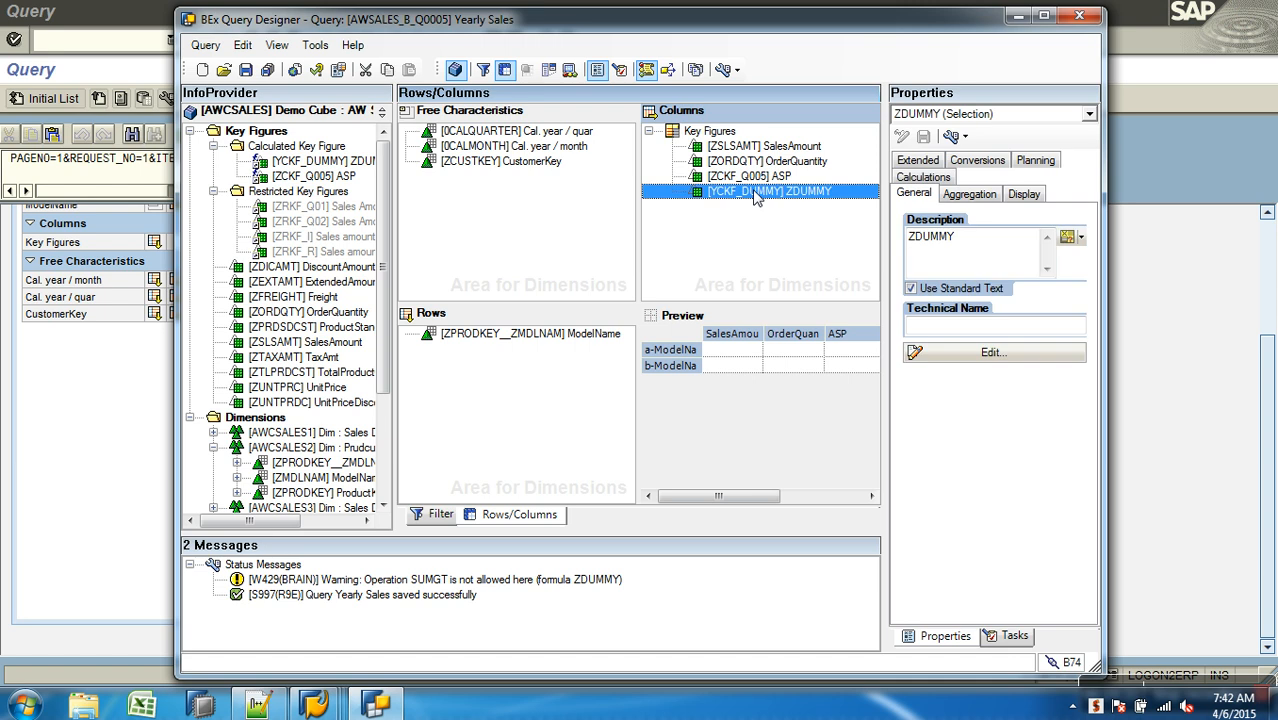
drag(767, 192, 340, 180)
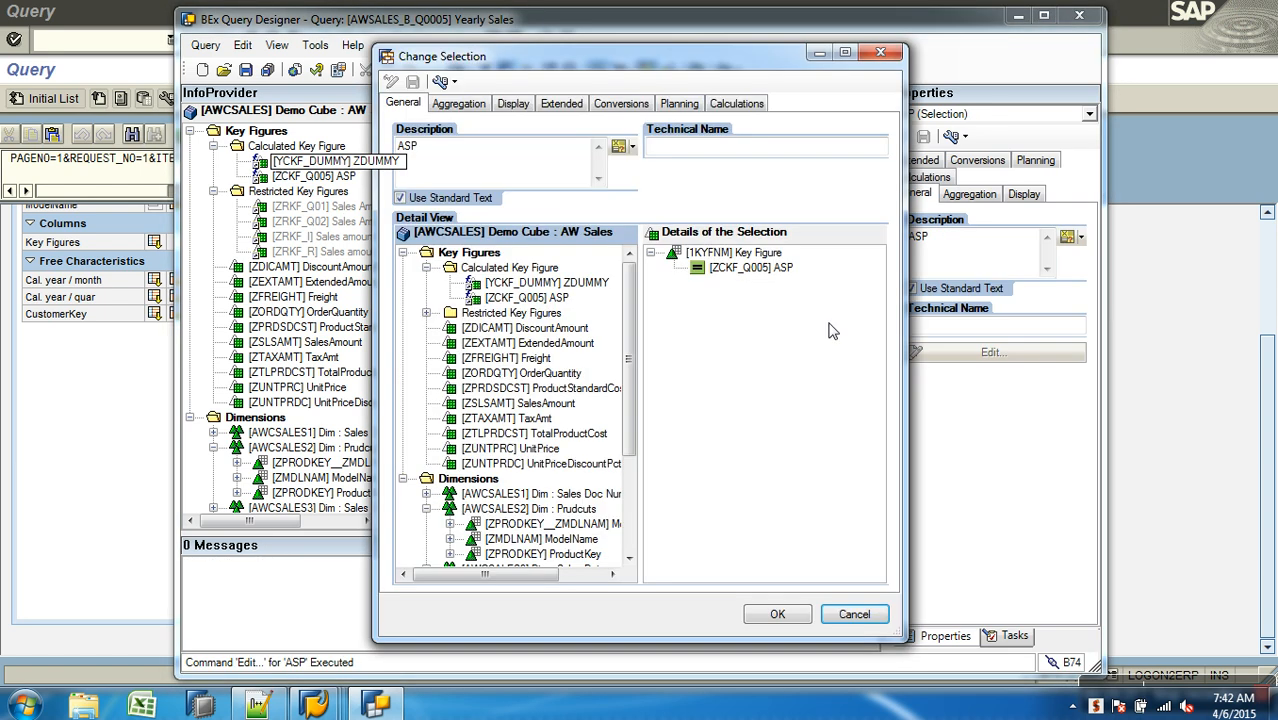
click(866, 617)
click(859, 611)
click(300, 163)
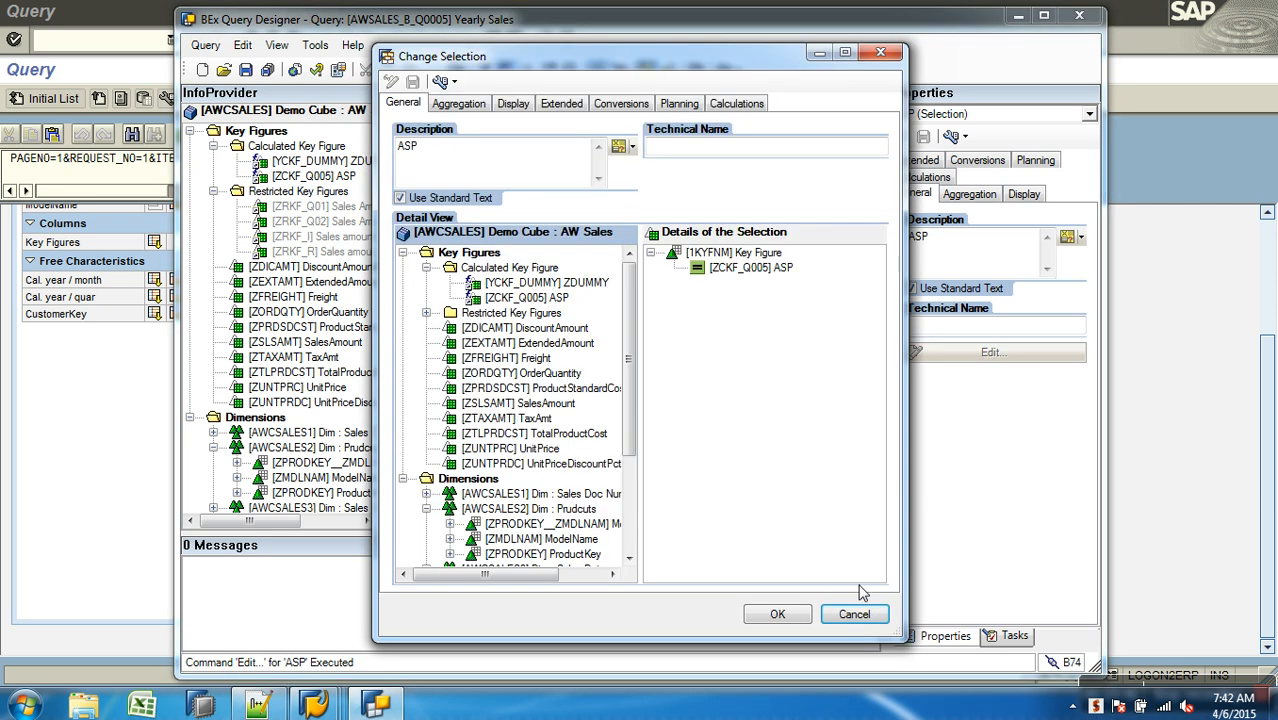
click(854, 614)
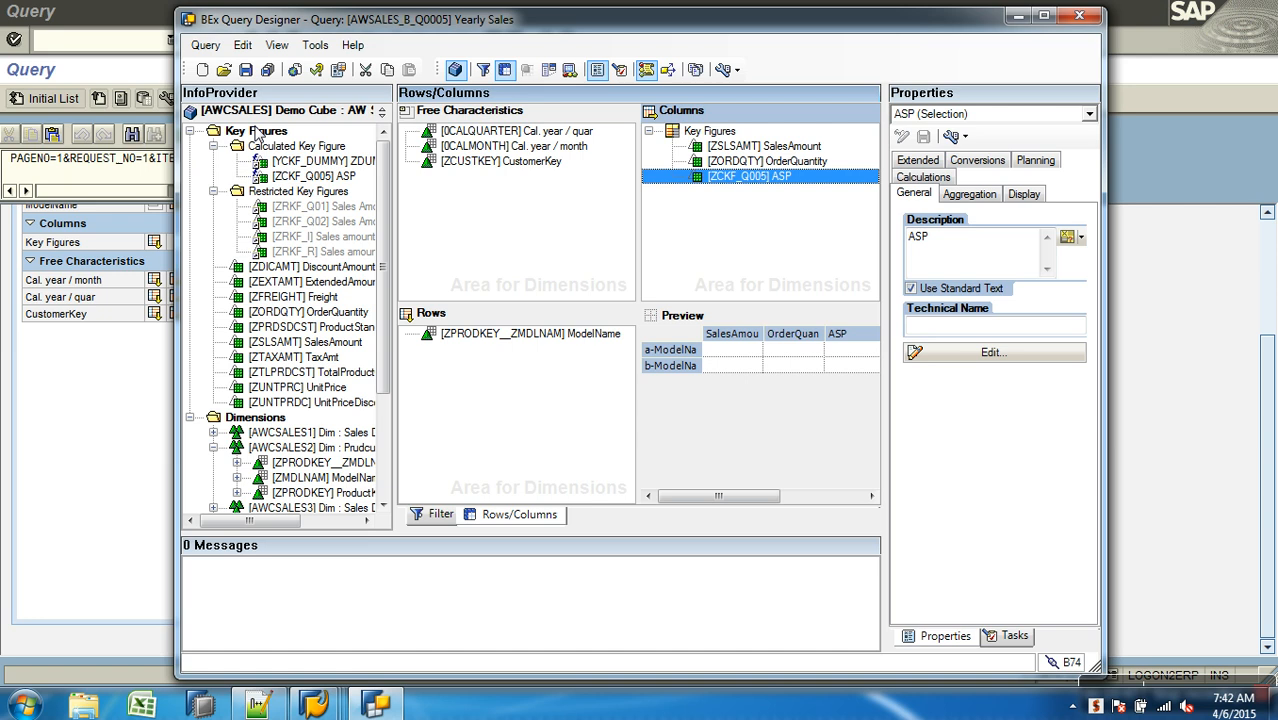
Open the ZDUMMY calculated key figure for editing and clear its SUMGT formula.
click(258, 132)
click(300, 161)
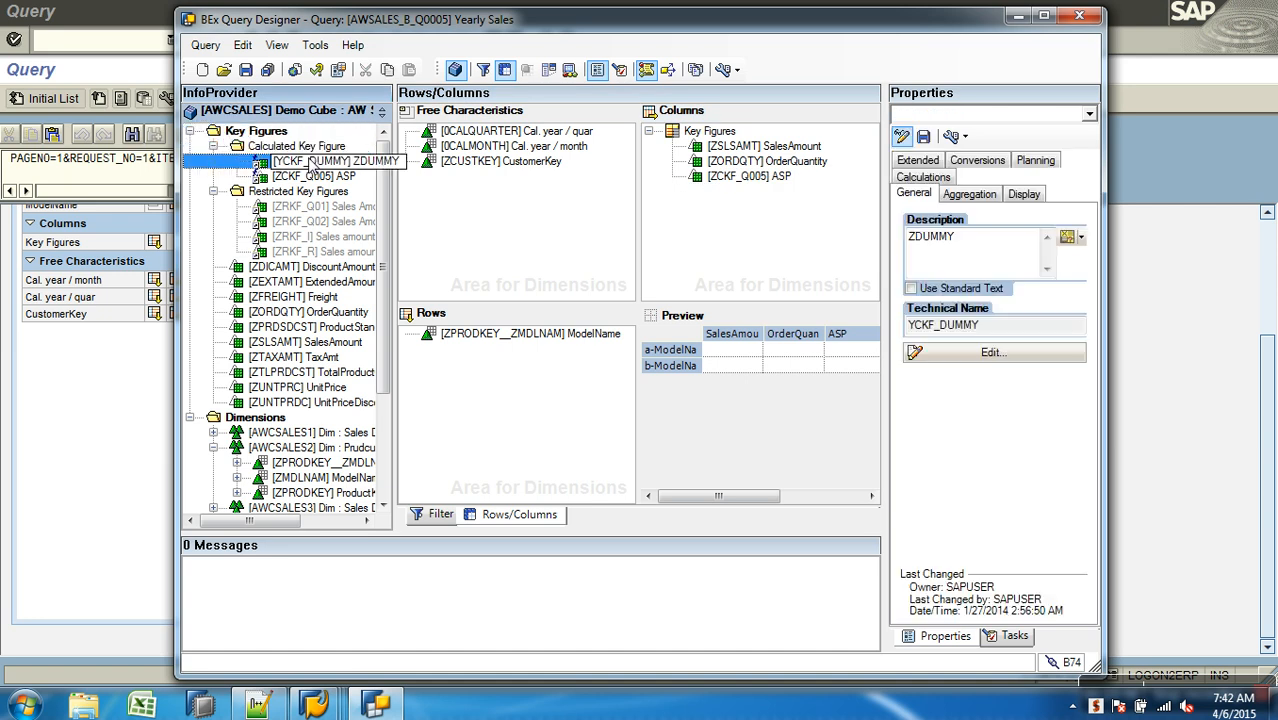
right_click(338, 162)
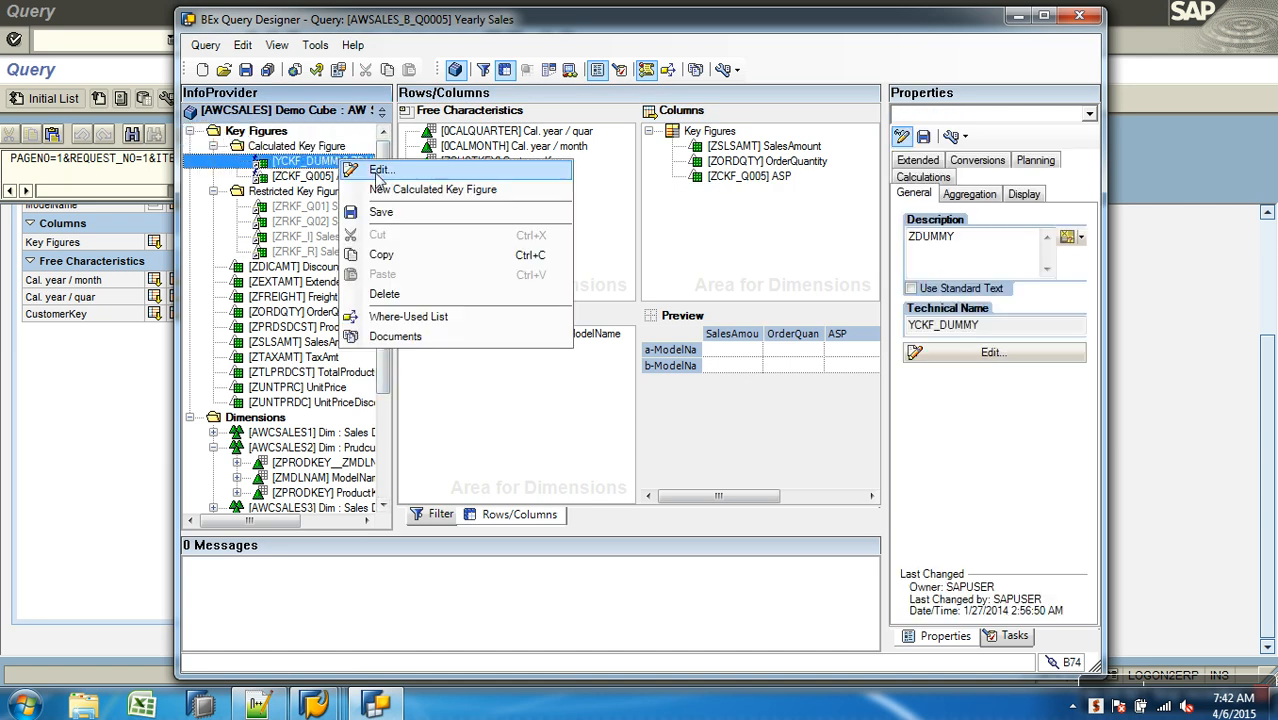
click(375, 172)
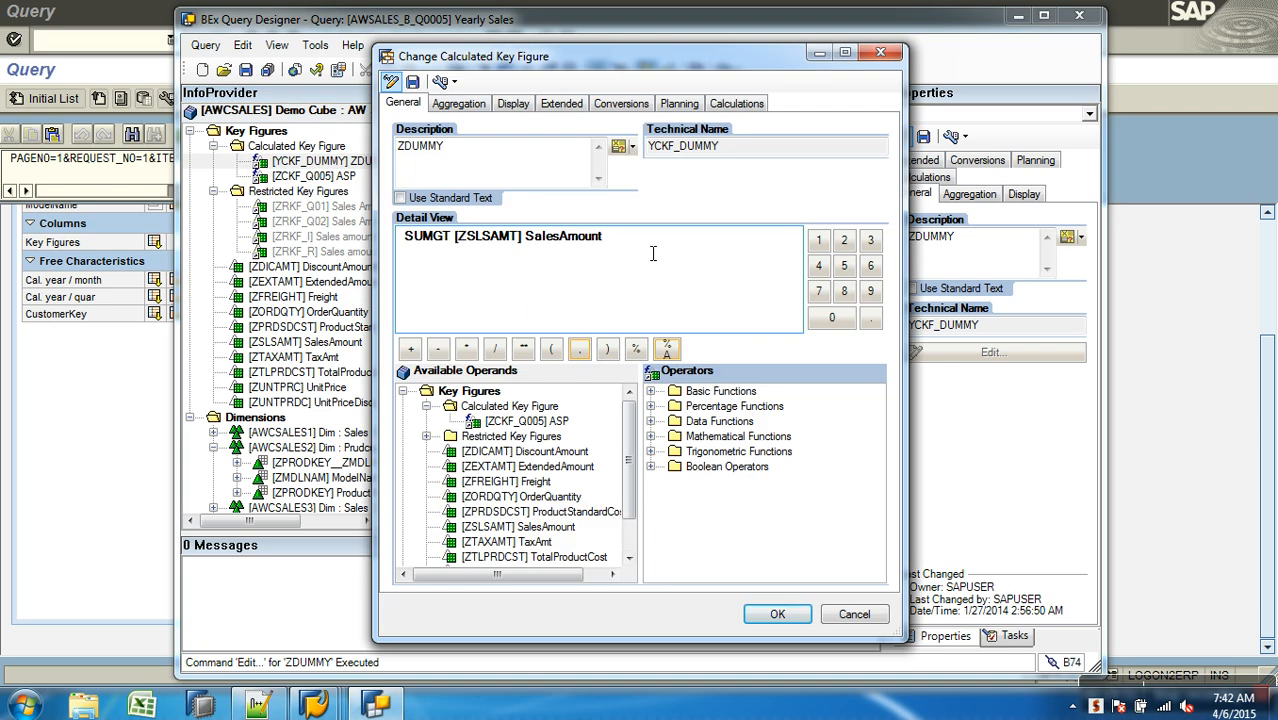
key(BackSpace)
key(BackSpace)
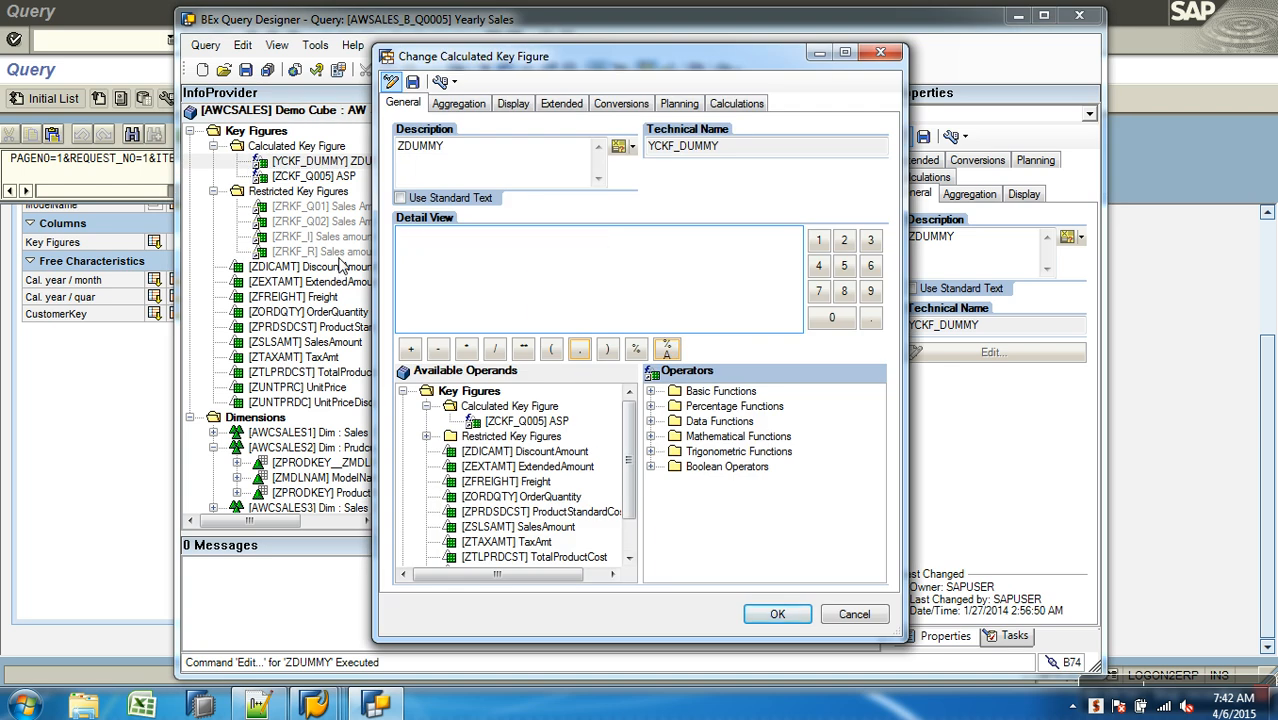
Enter TIME( 100 ) as ZDUMMY's formula using the process-value-as-time data function, and confirm the key figure.
click(651, 421)
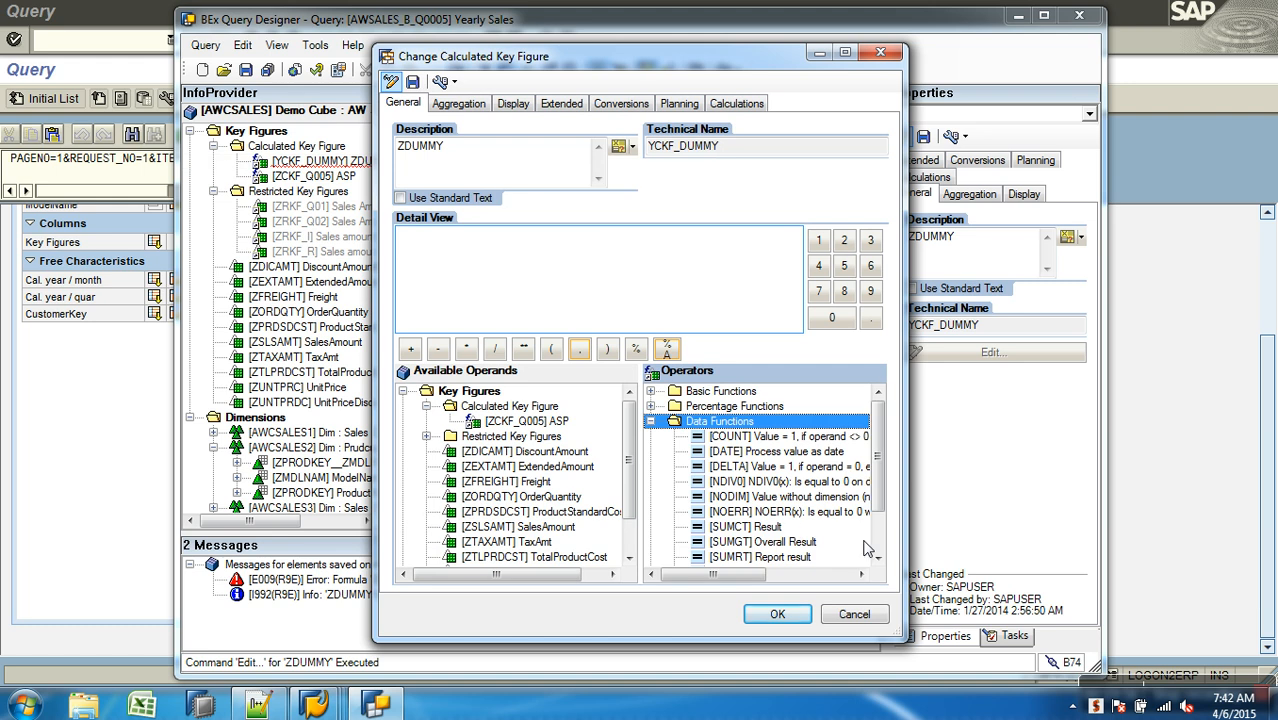
scroll(880, 548, down, 1)
click(807, 513)
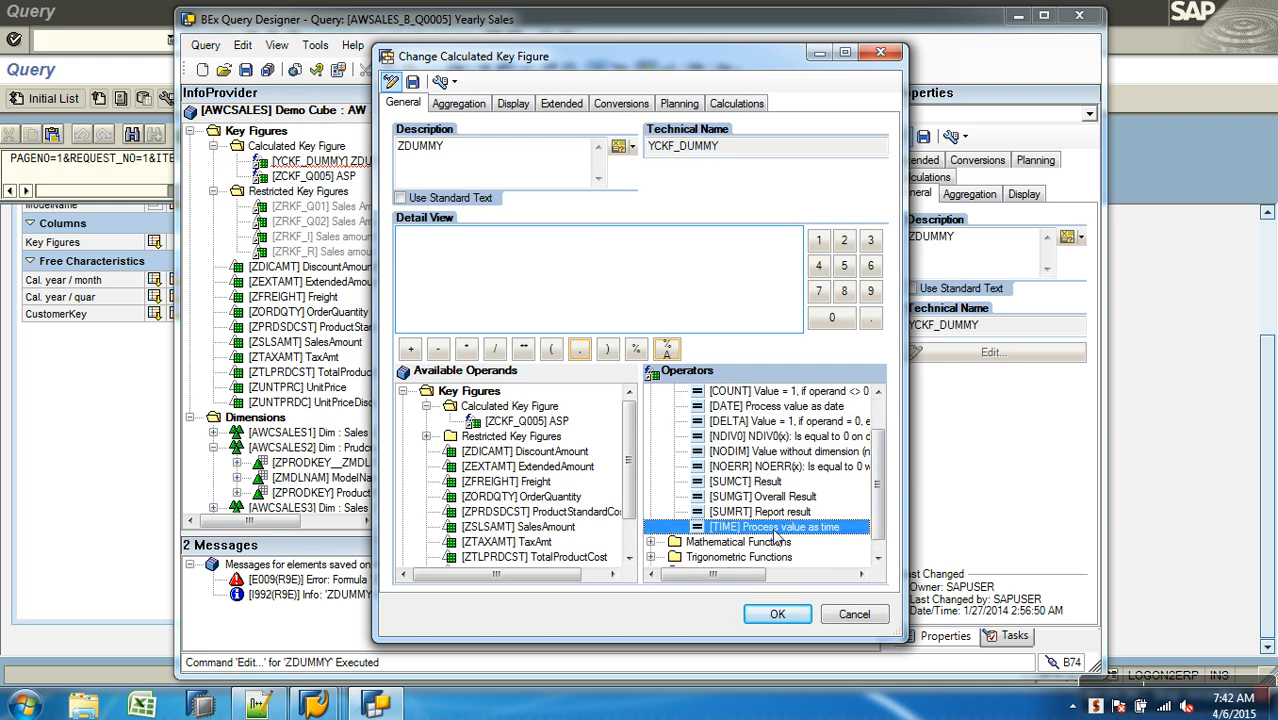
double_click(775, 528)
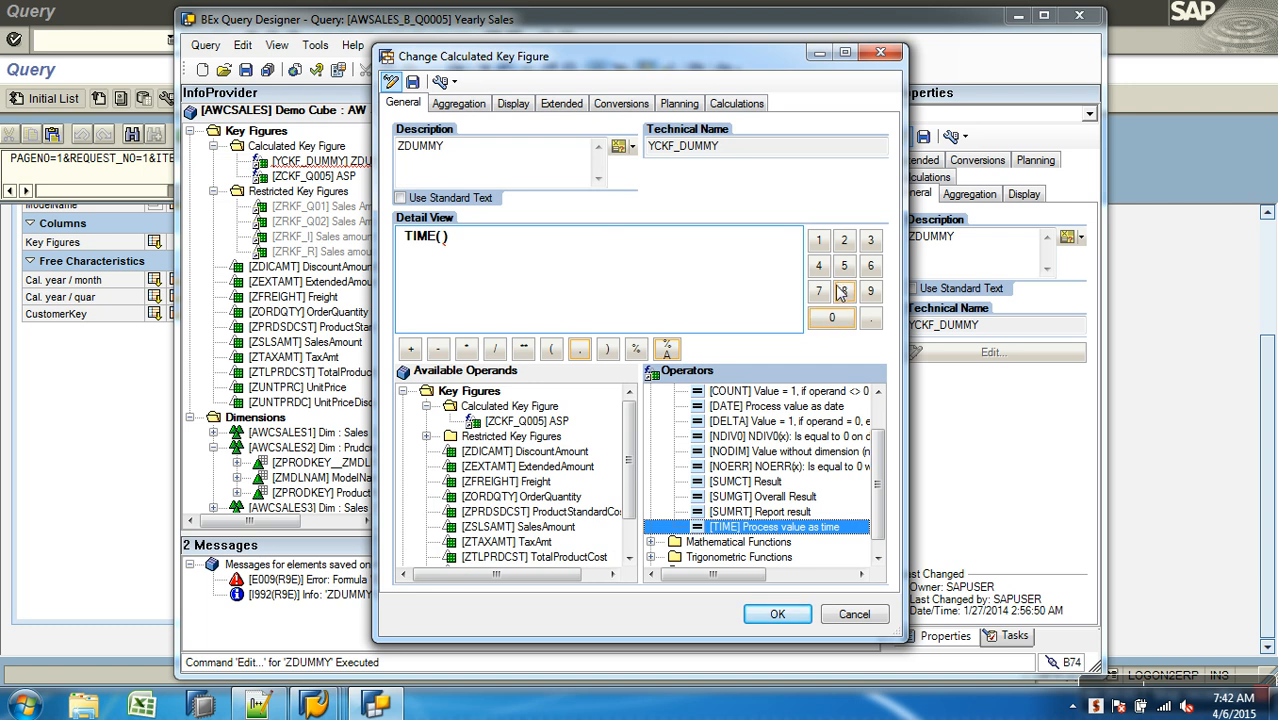
click(832, 319)
click(834, 320)
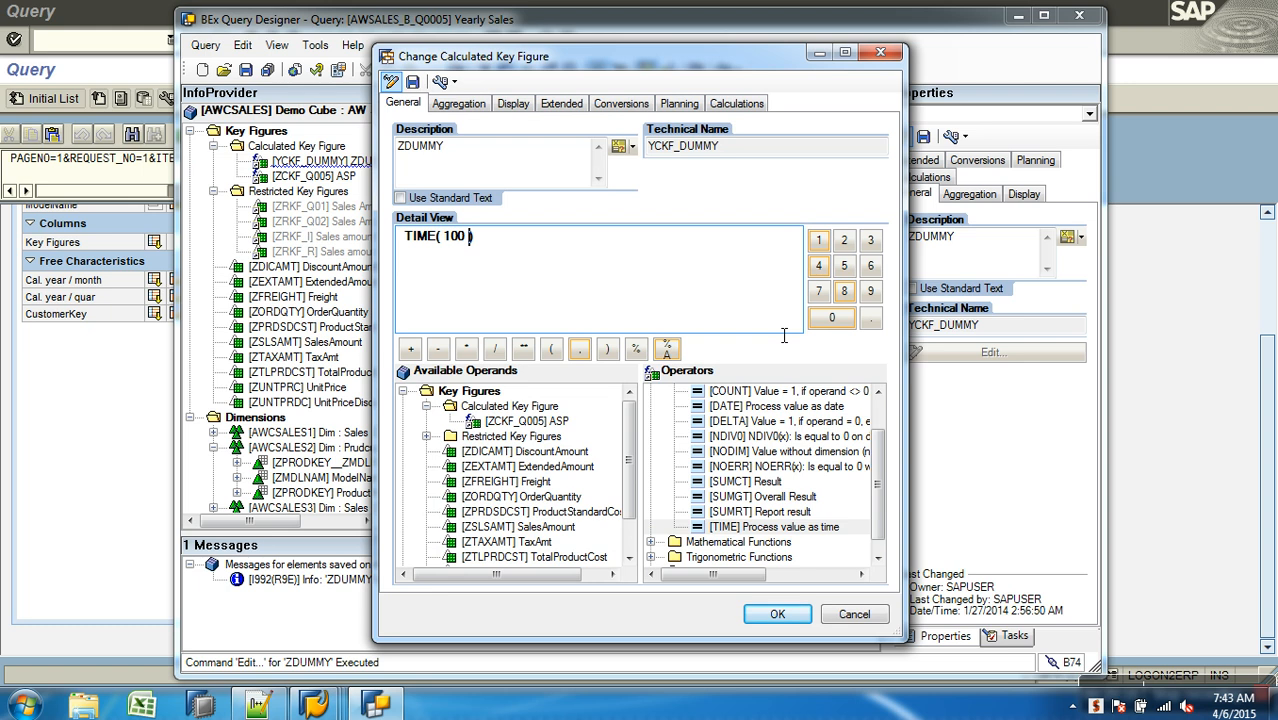
click(779, 616)
Put ZDUMMY with its TIME formula back into the columns and save the query.
drag(322, 165, 720, 195)
click(245, 69)
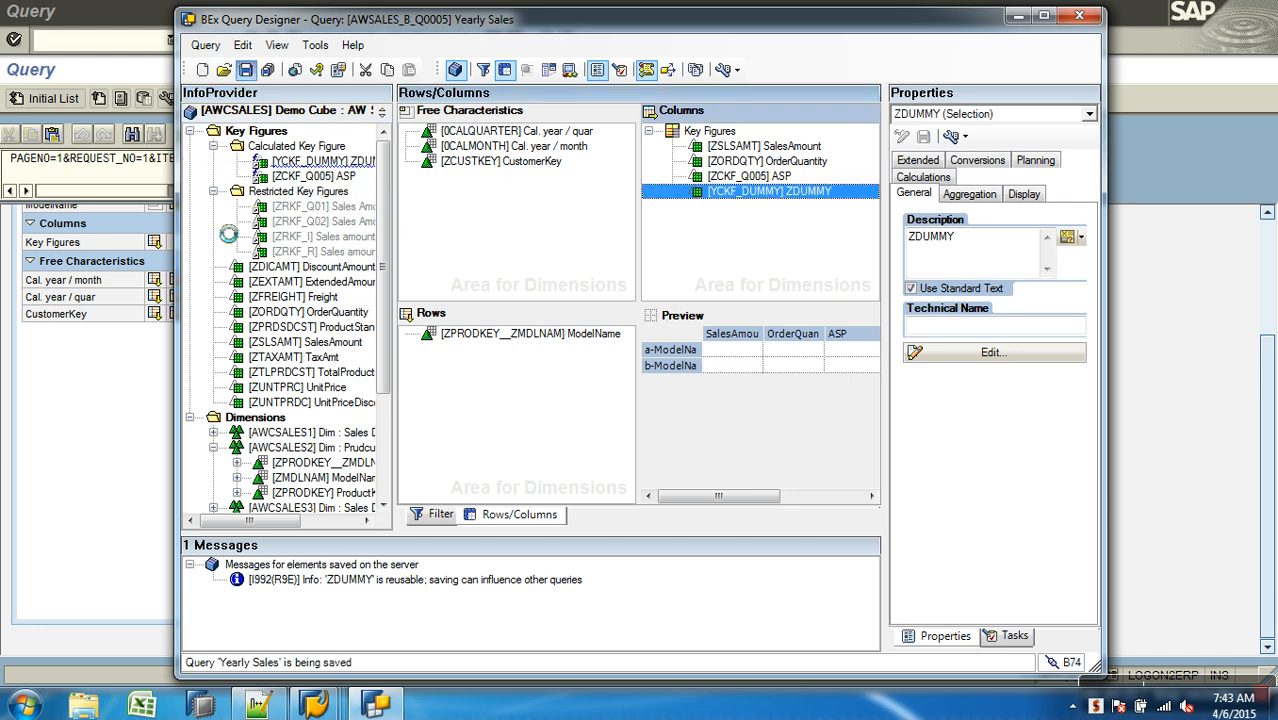
Return to the SAP Query Monitor and rerun the query to check ZDUMMY's TIME values.
click(119, 423)
click(251, 40)
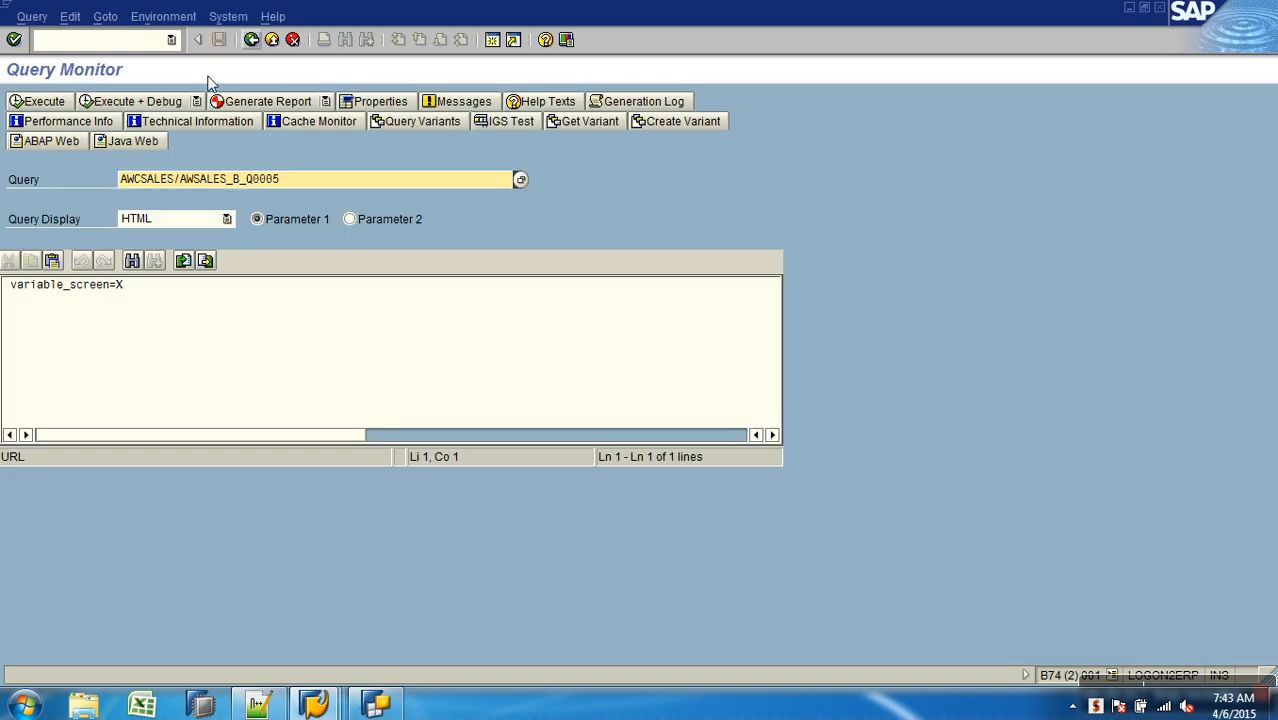
click(32, 102)
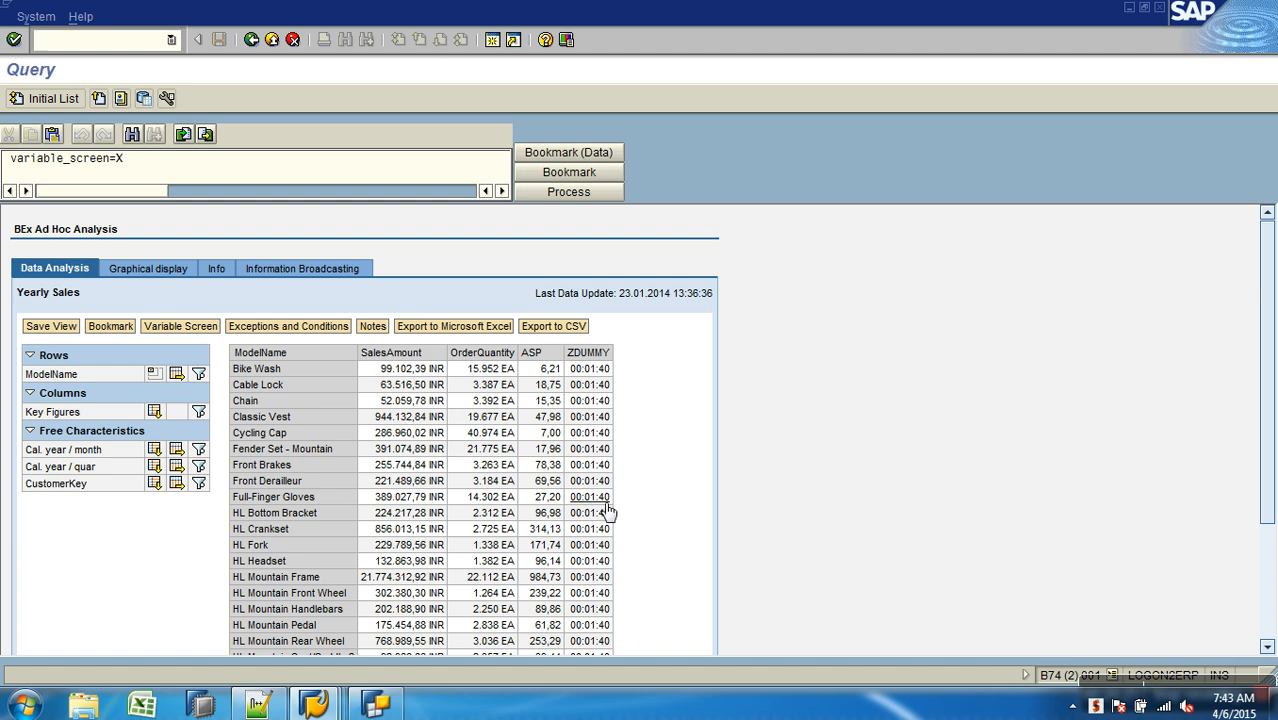
Switch to BEx Query Designer and take ZDUMMY with its TIME formula out of the columns.
click(377, 706)
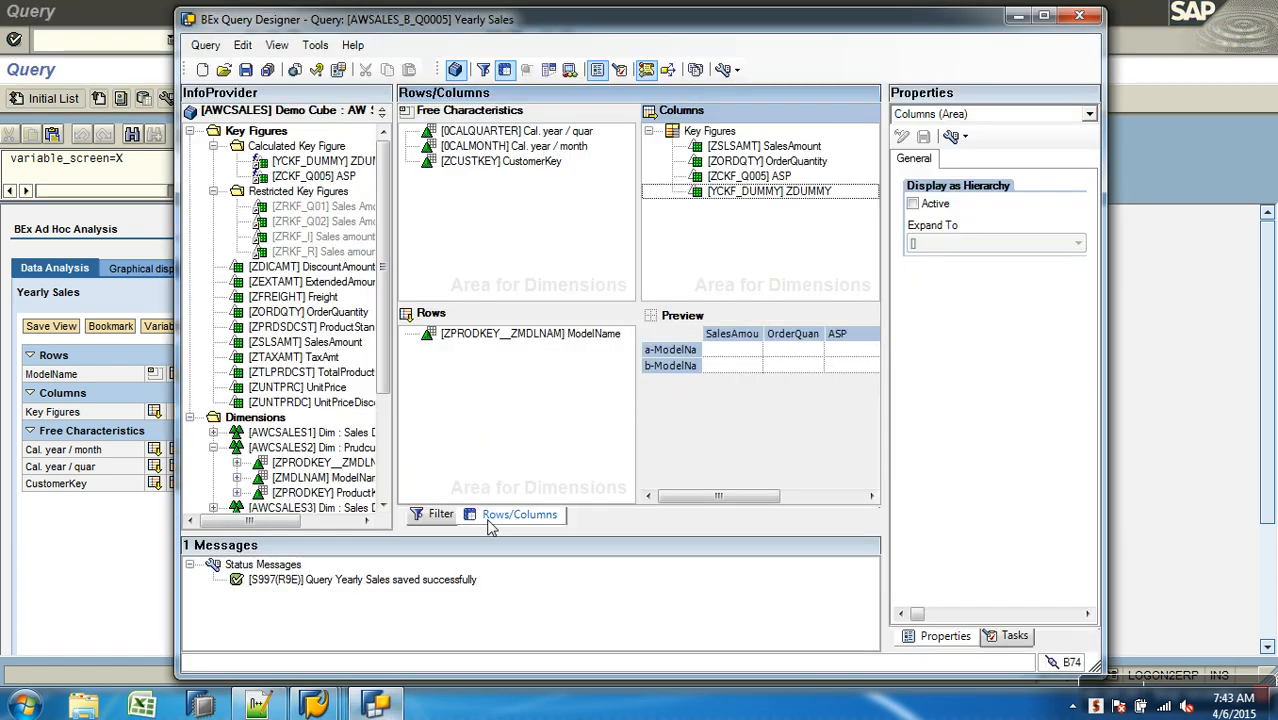
click(756, 195)
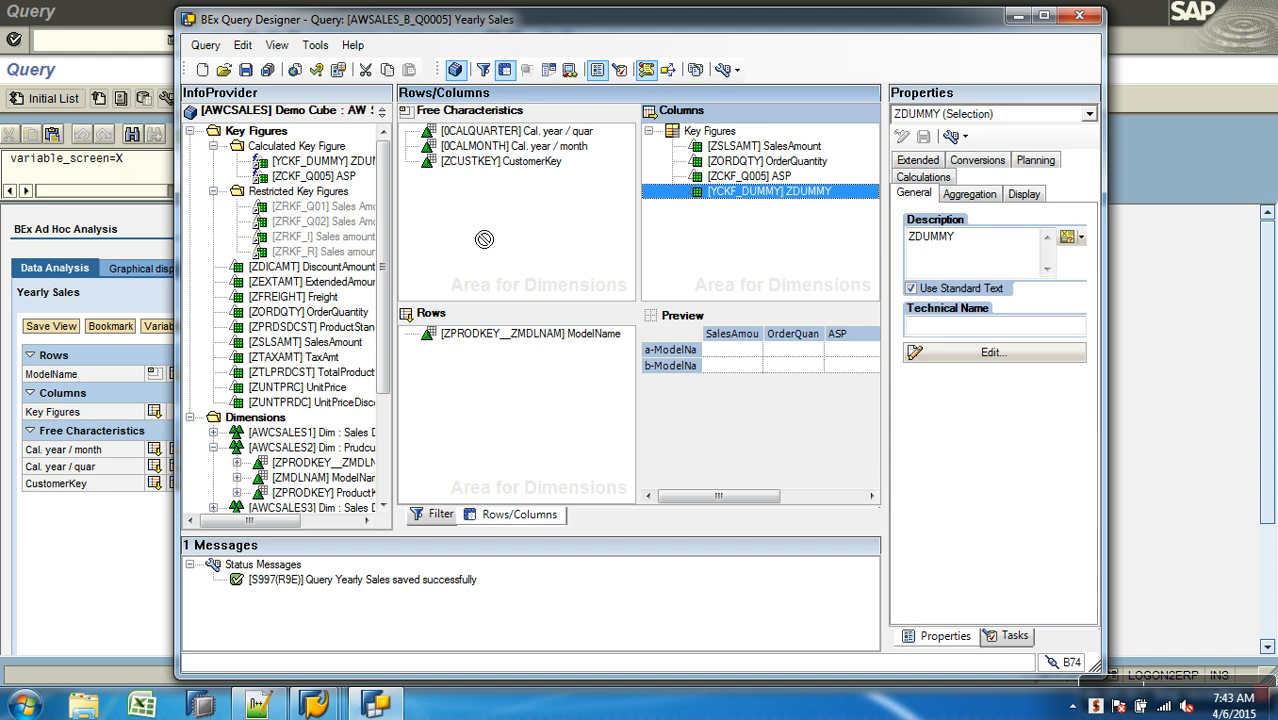
key(Delete)
Open the ZDUMMY calculated key figure for editing and examine the available mathematical functions.
click(292, 147)
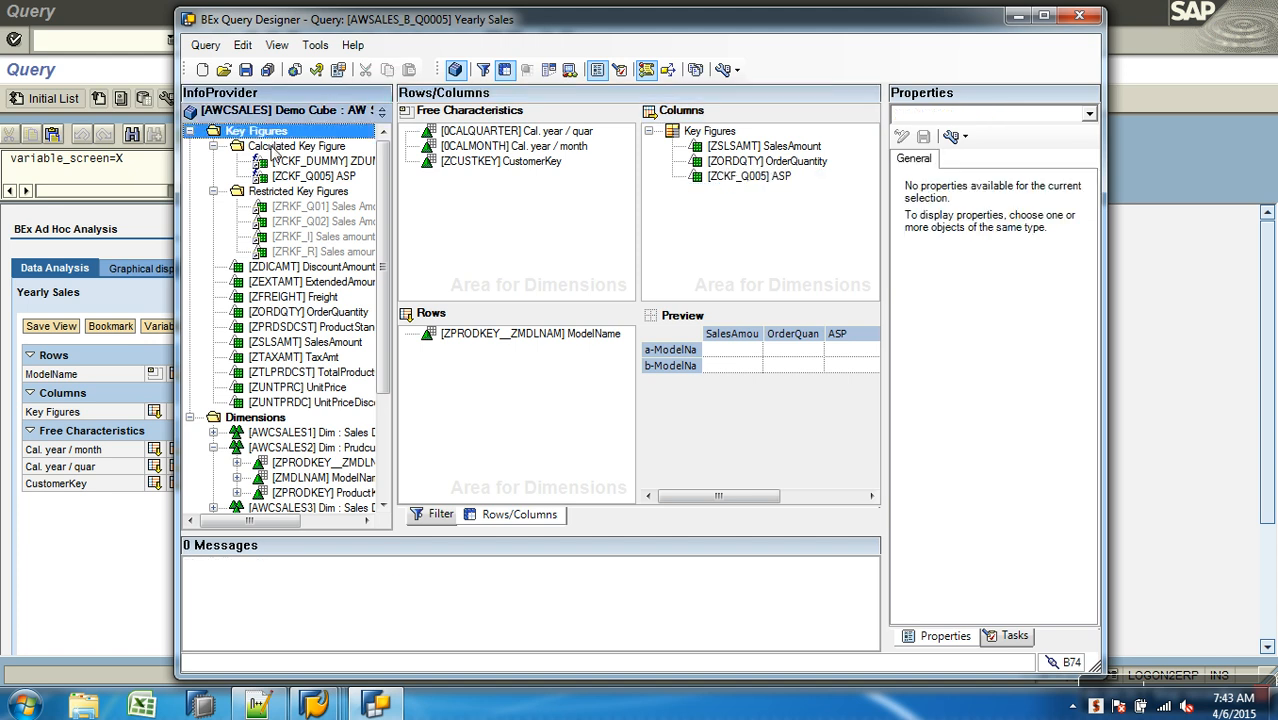
click(309, 168)
right_click(309, 168)
click(322, 174)
click(651, 436)
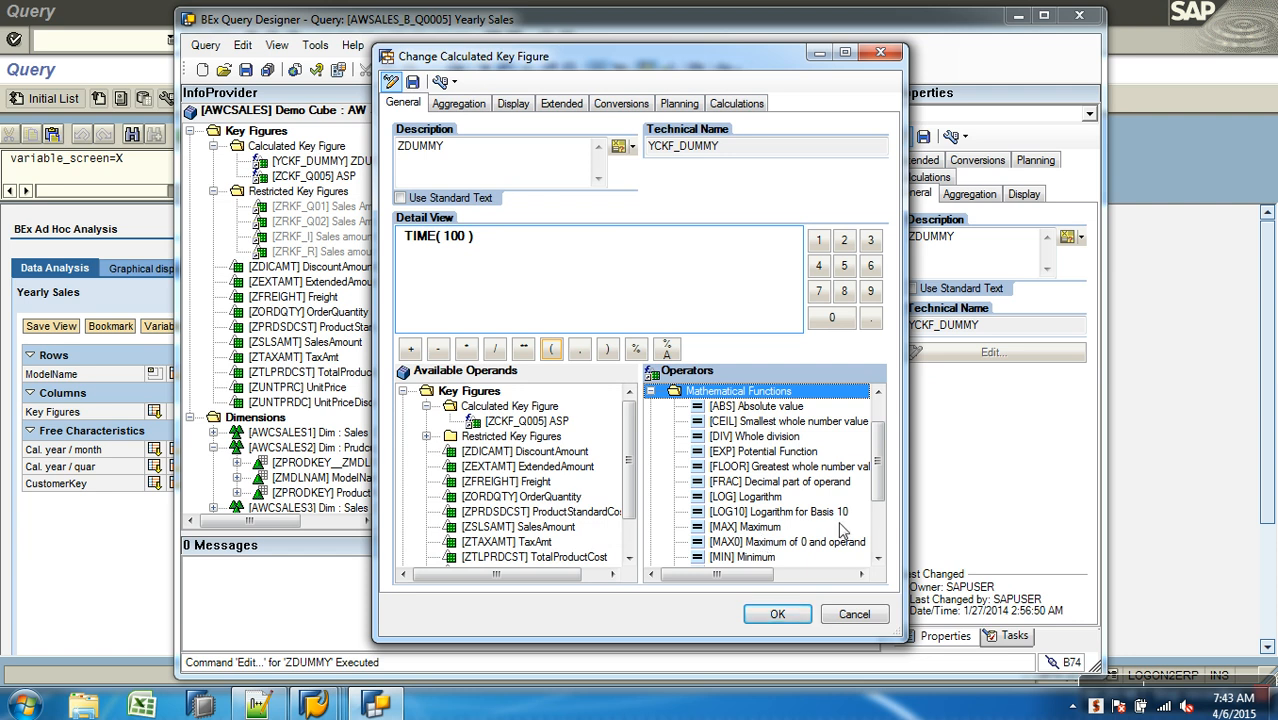
drag(878, 470, 879, 415)
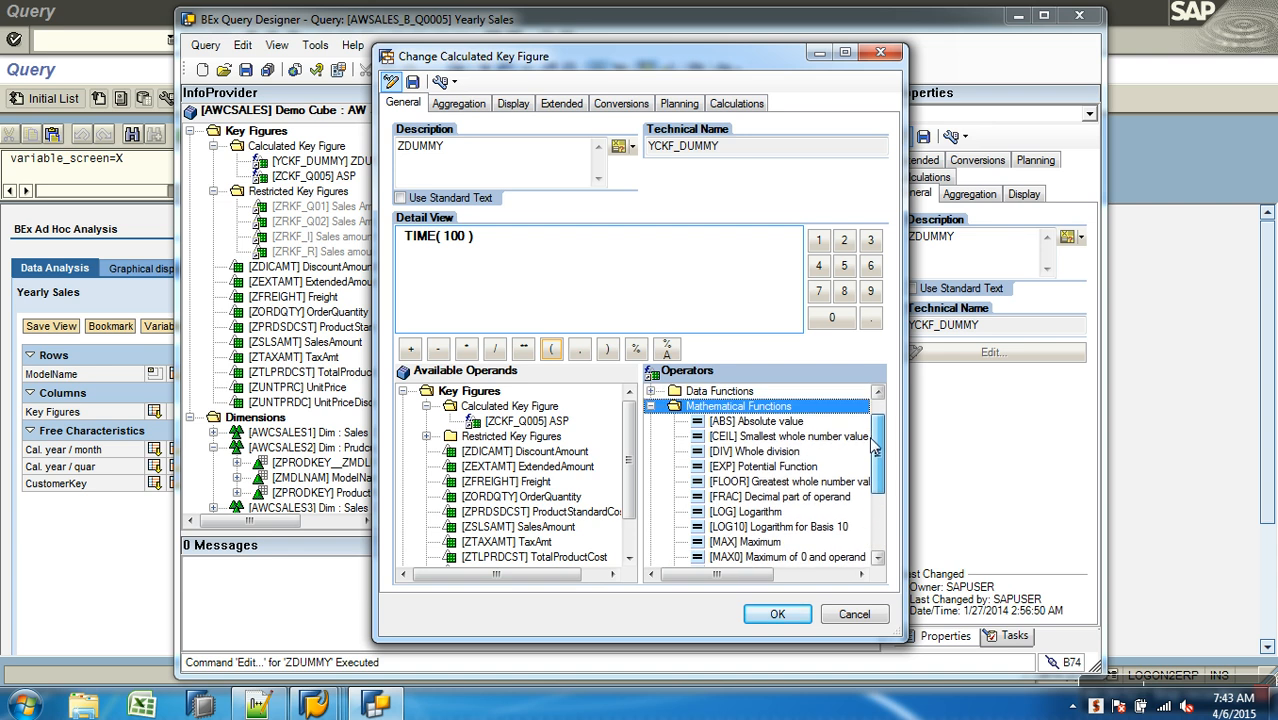
click(651, 406)
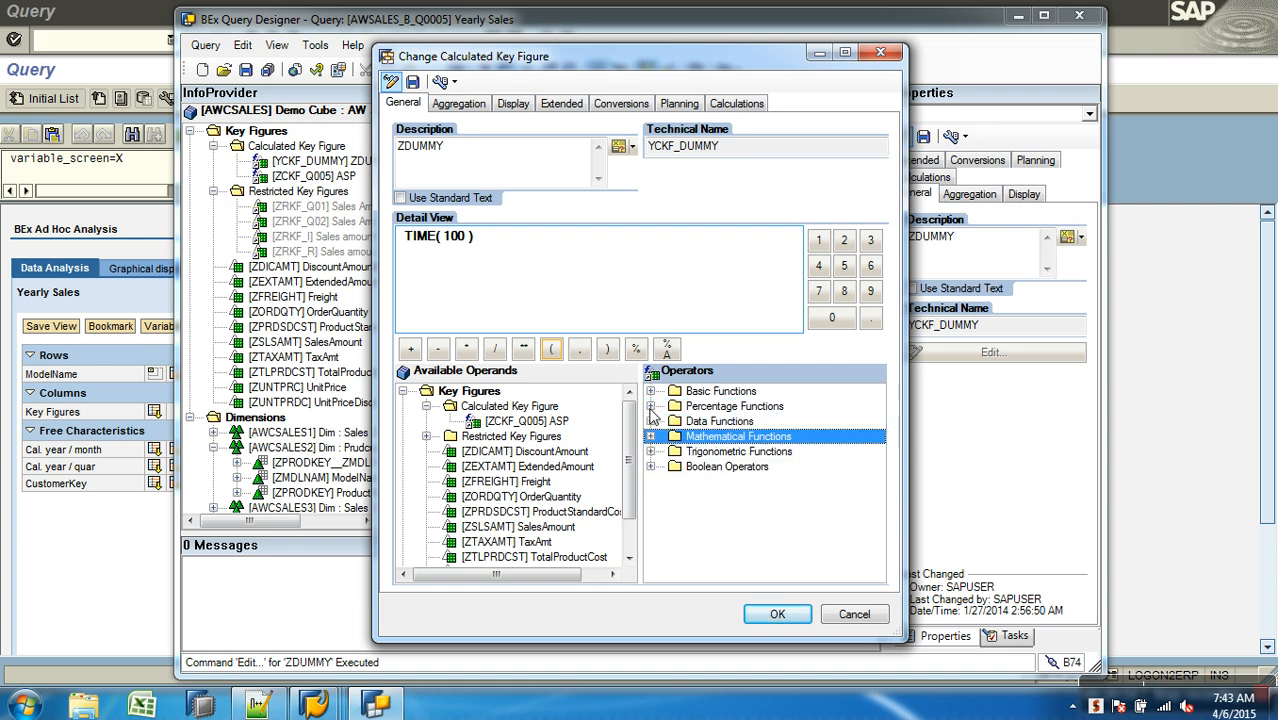
Examine the trigonometric functions available for ZDUMMY's formula.
click(738, 455)
click(651, 451)
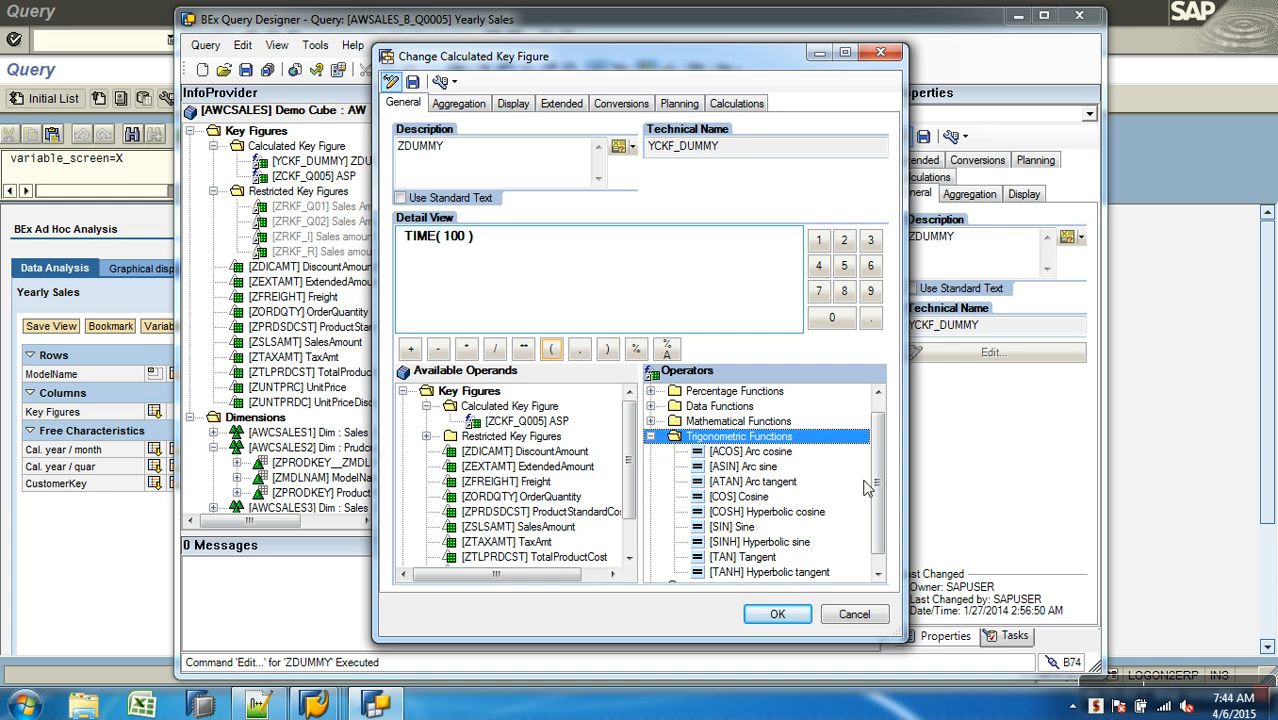
scroll(876, 487, down, 1)
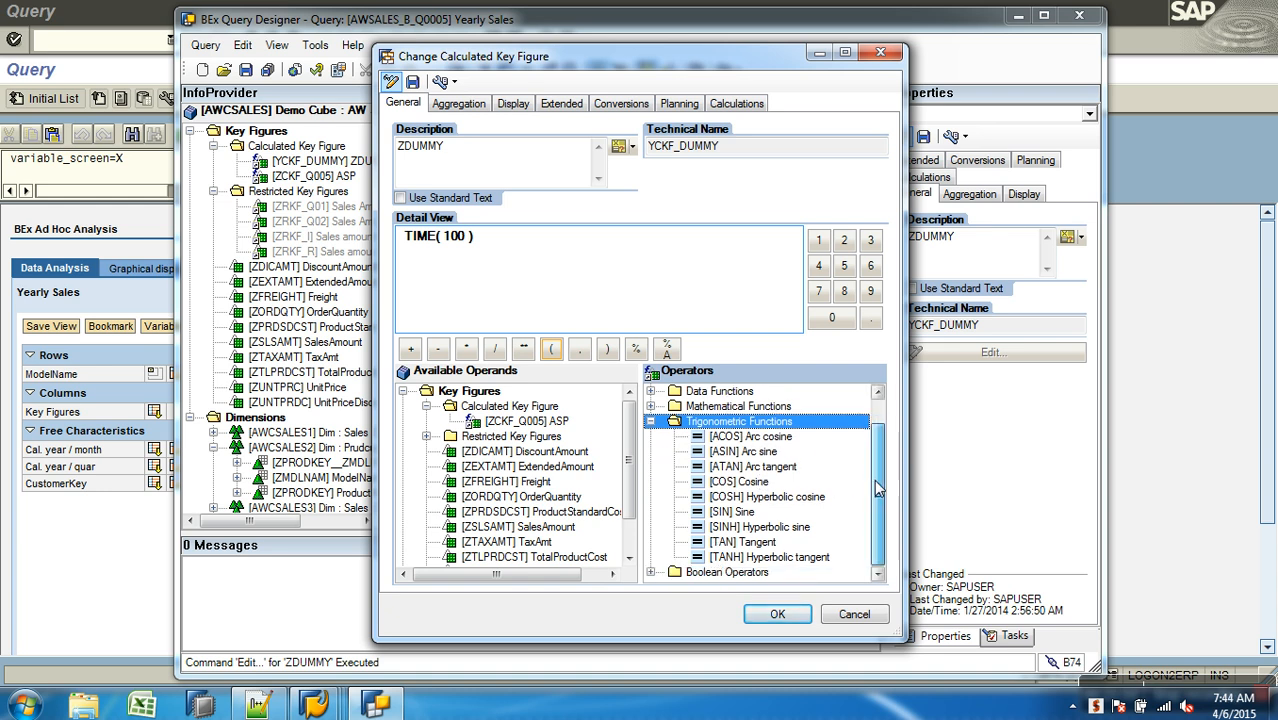
click(651, 423)
Examine the Boolean operators from less than to XOR, and close ZDUMMY's editor without applying changes.
click(651, 467)
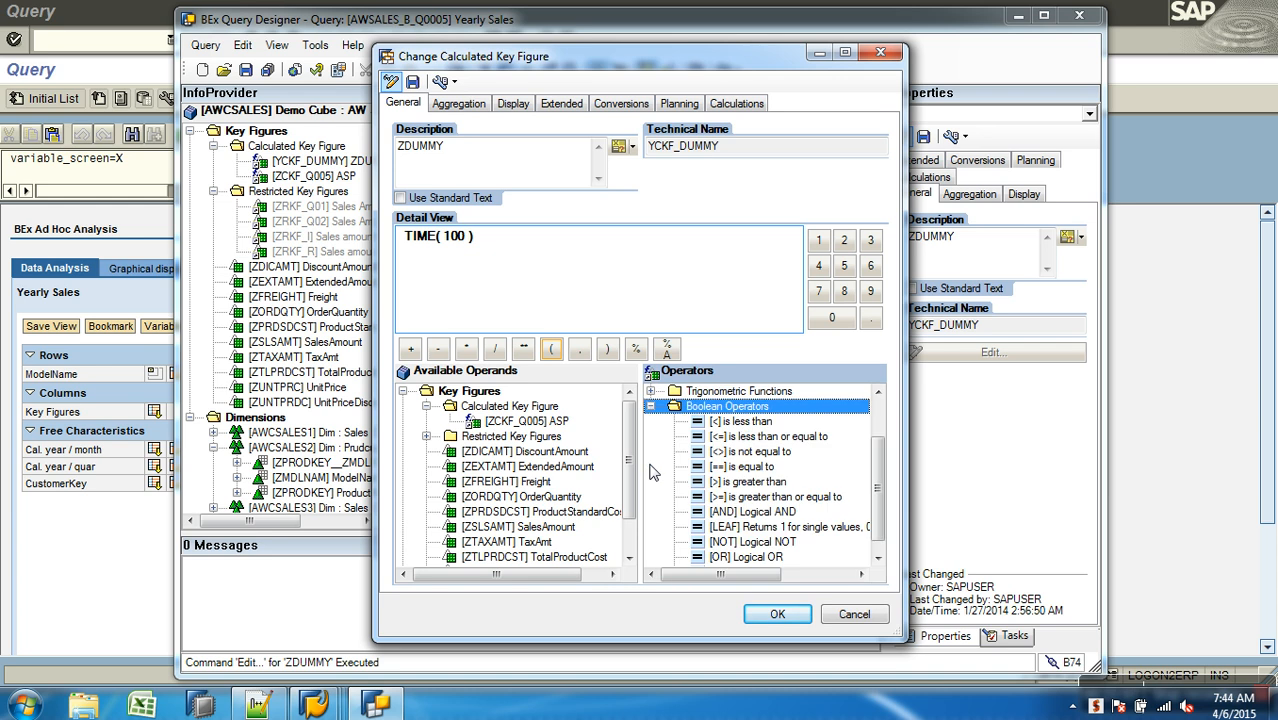
scroll(770, 428, down, 1)
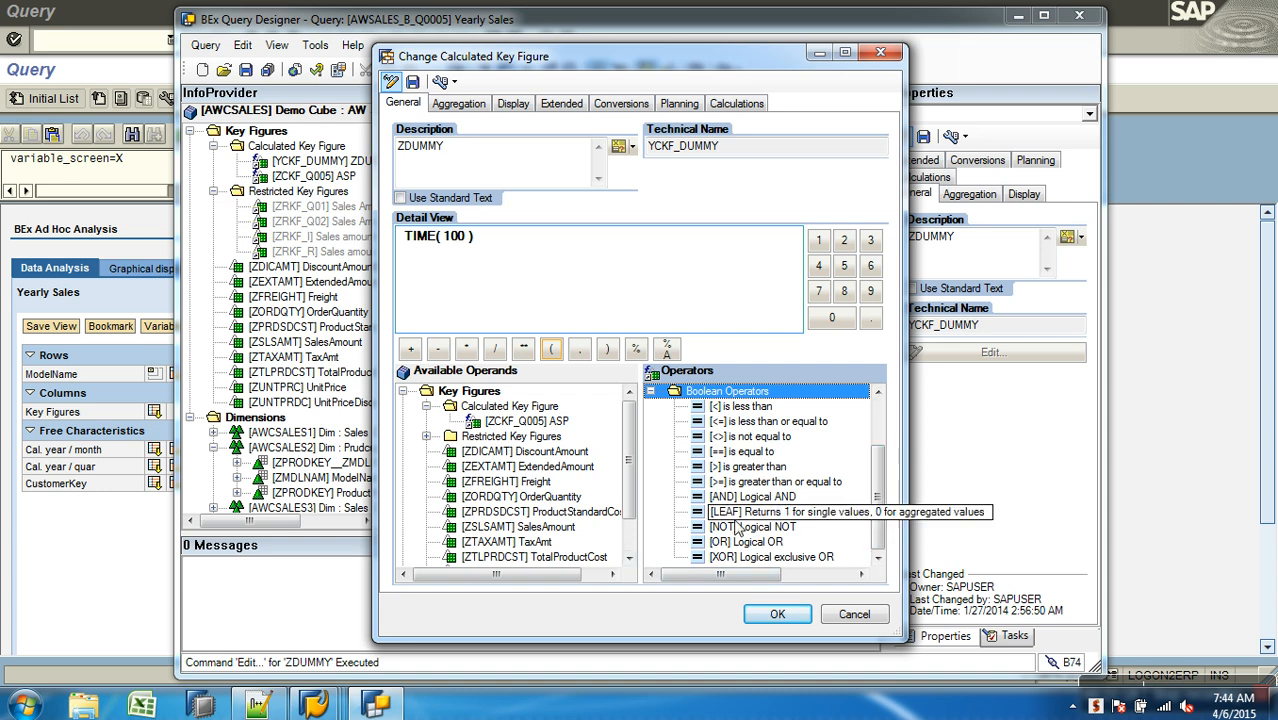
click(771, 498)
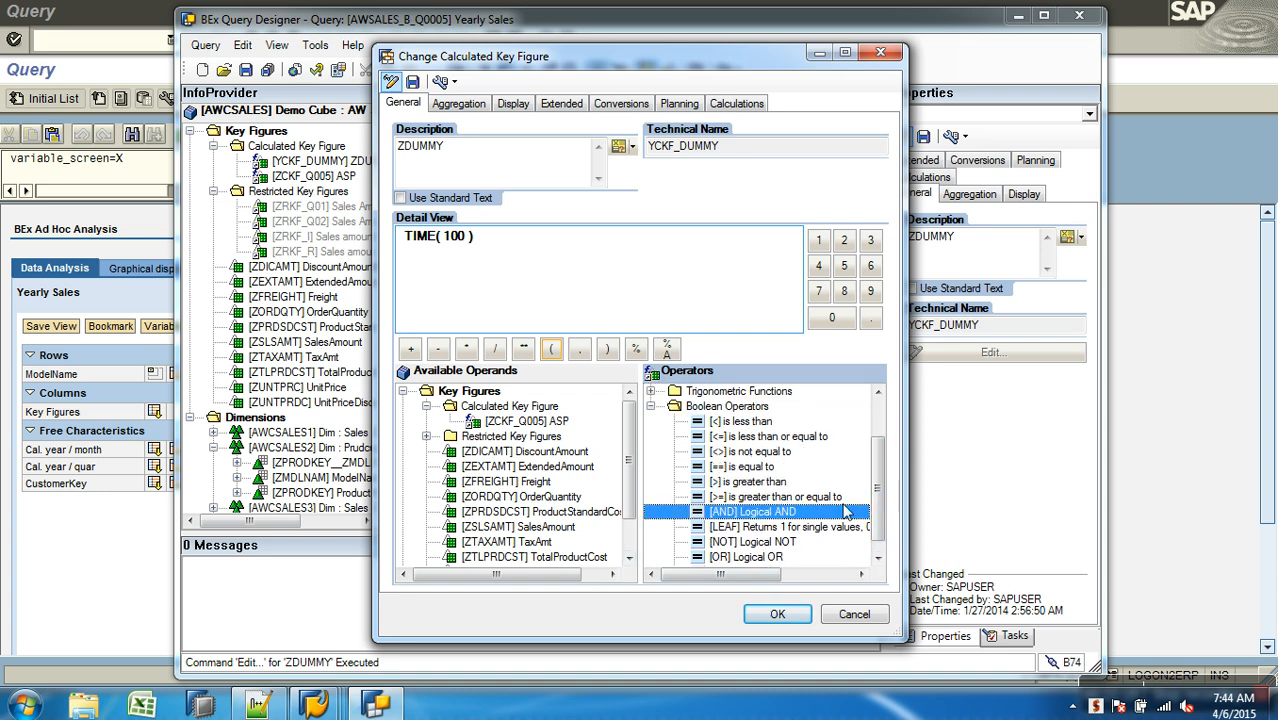
scroll(880, 481, down, 1)
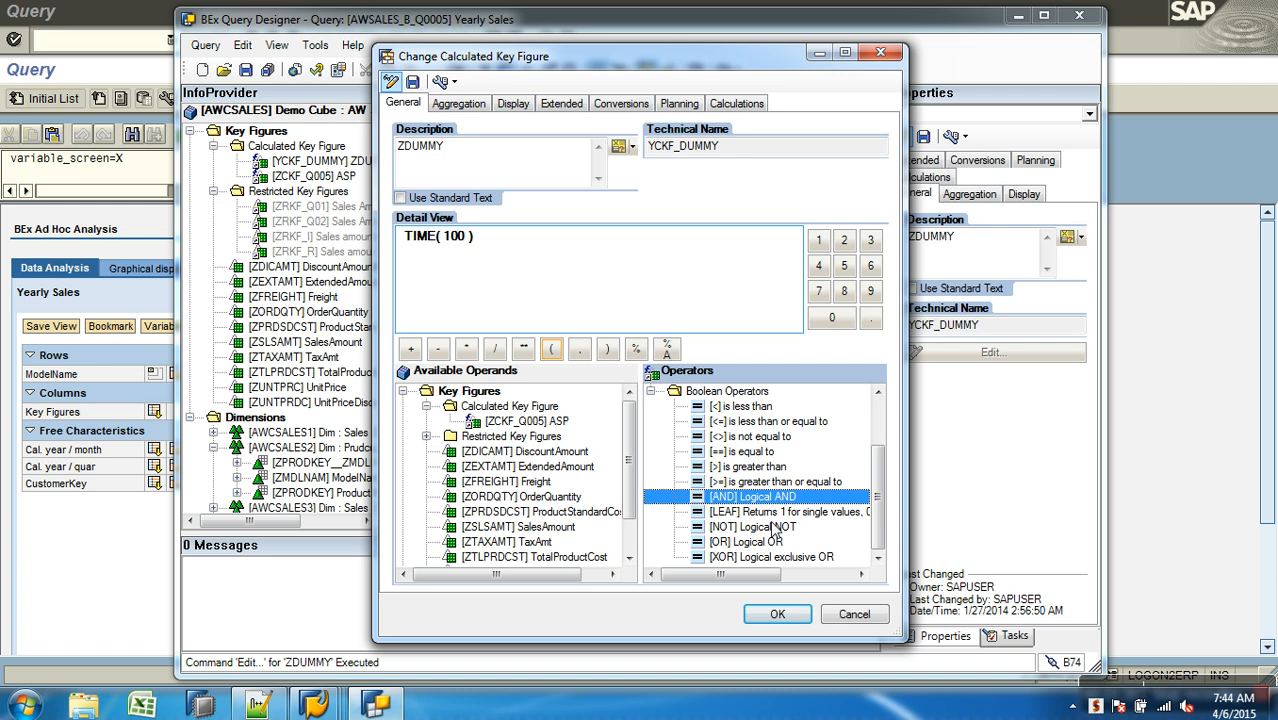
scroll(797, 570, up, 1)
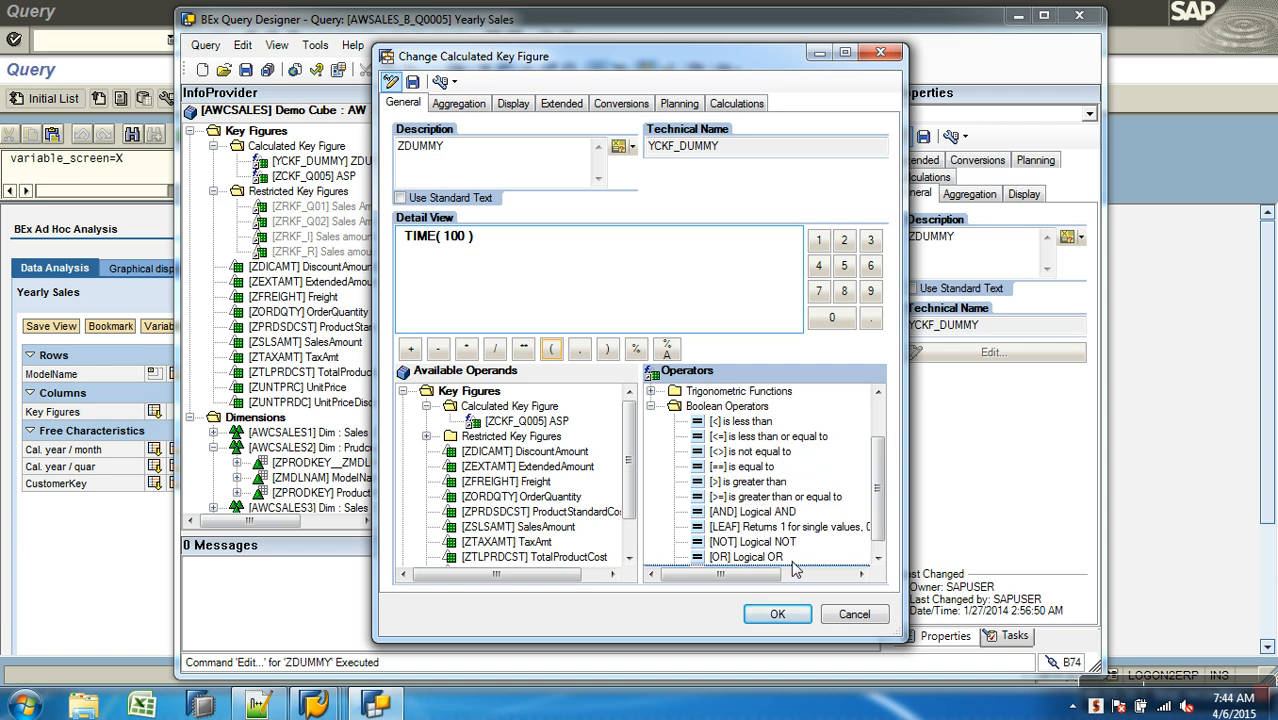
click(878, 561)
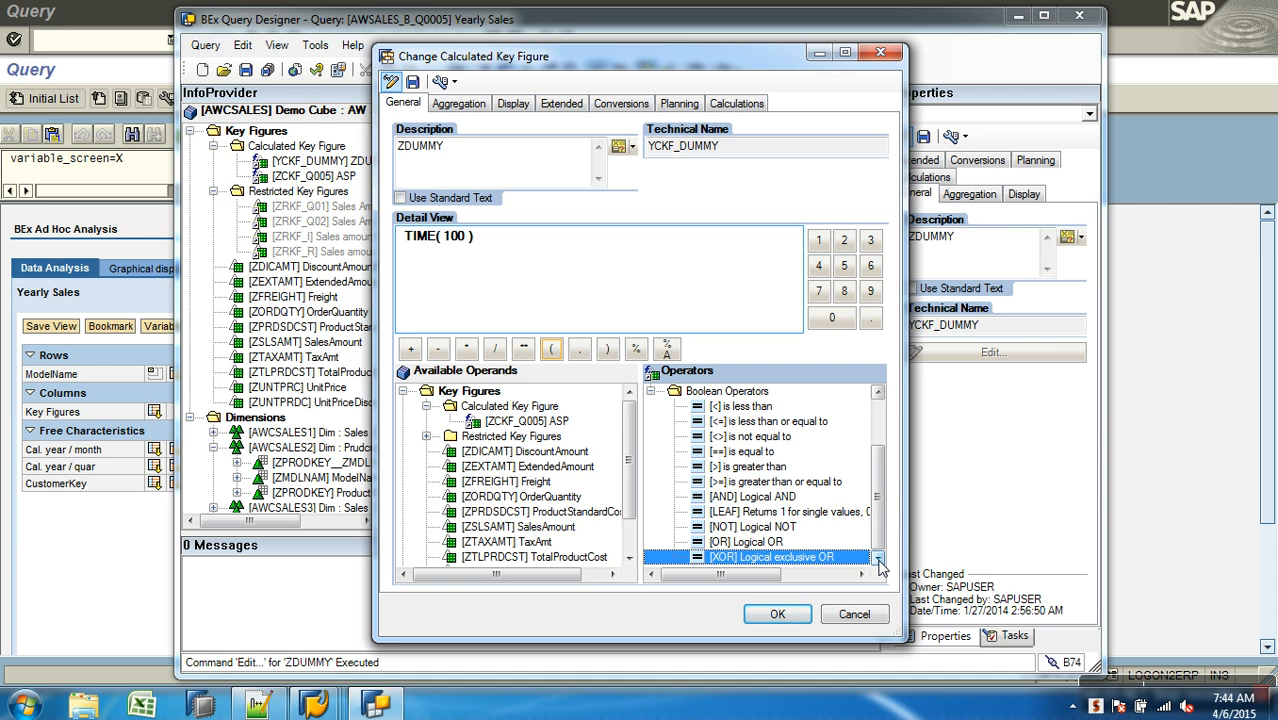
click(607, 263)
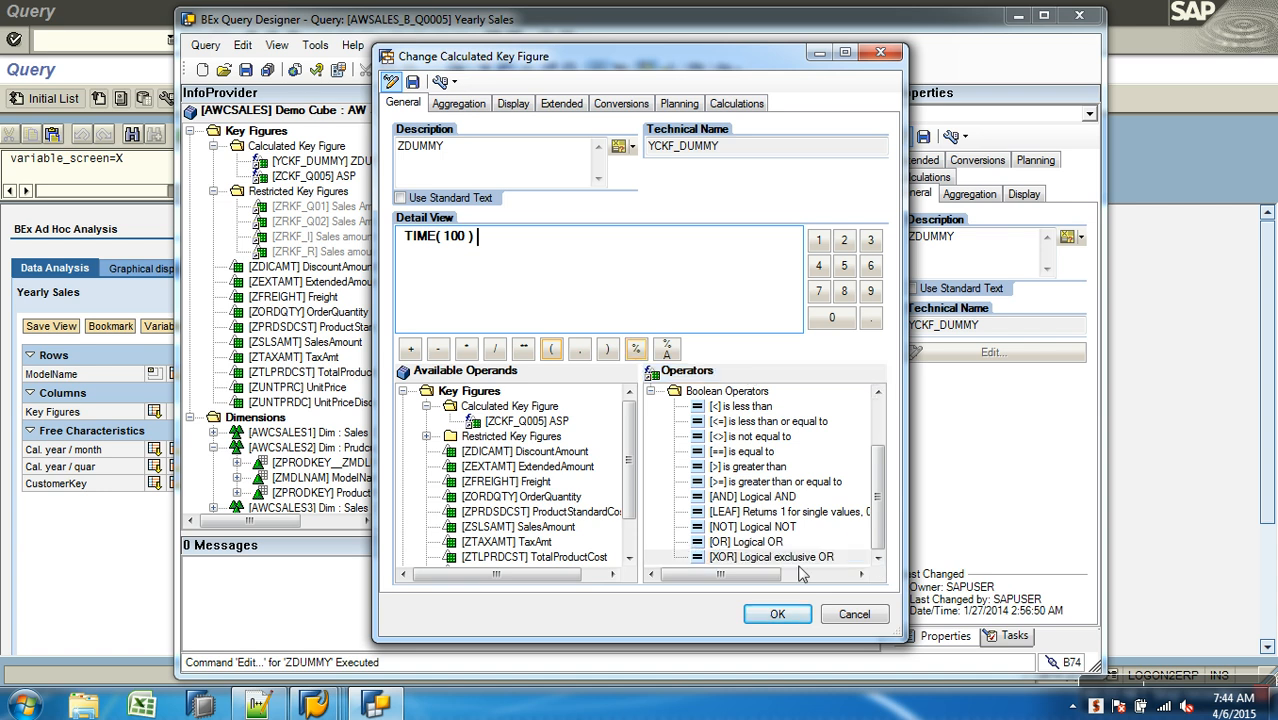
click(853, 614)
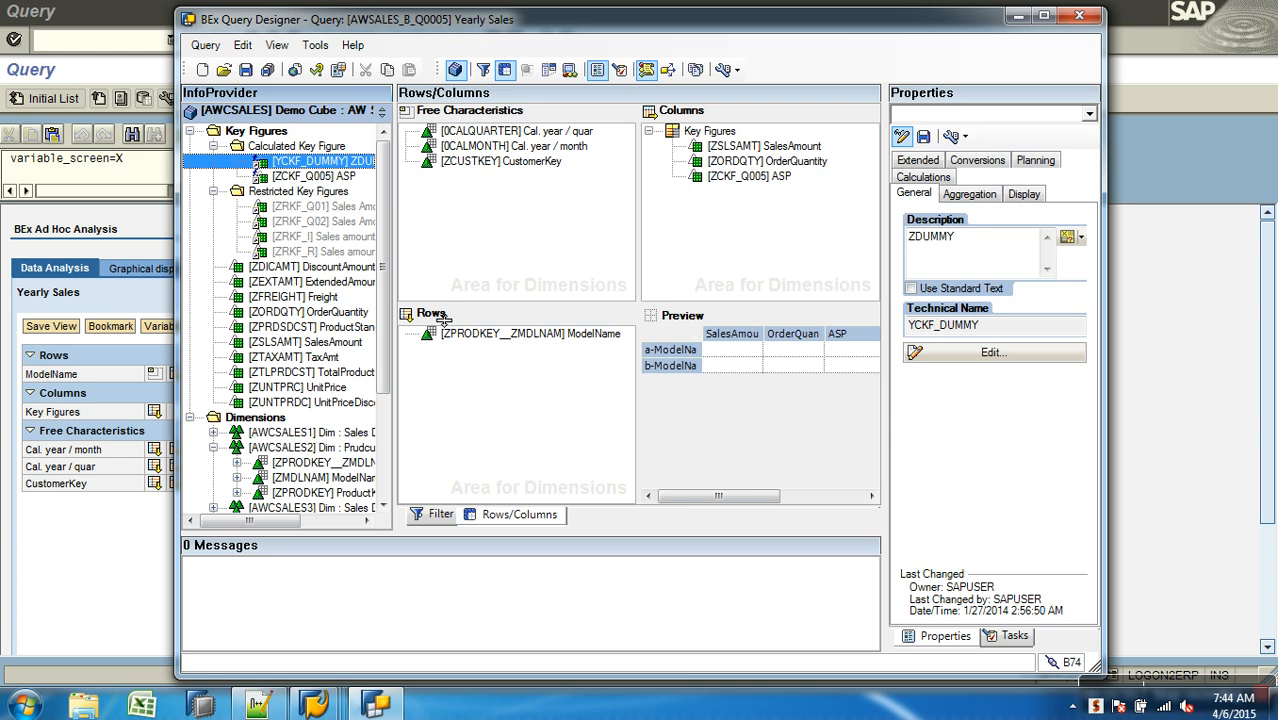
click(765, 162)
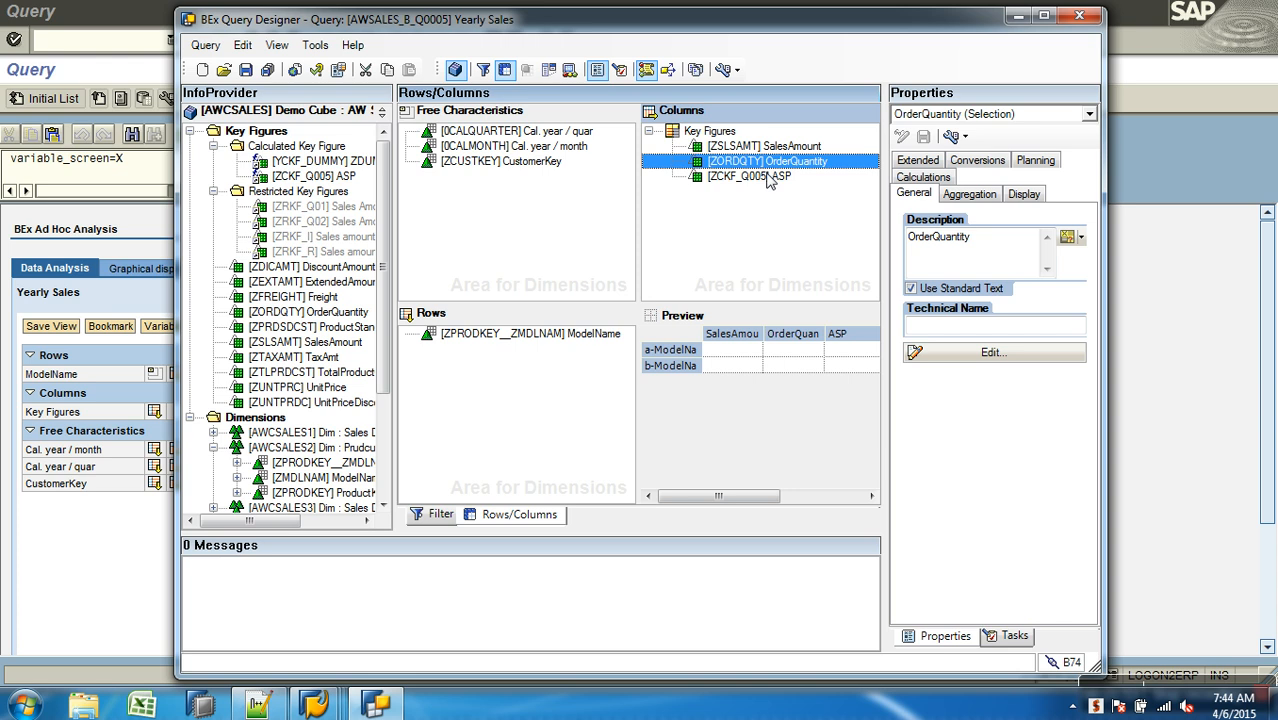
Remove the OrderQuantity and ASP key figures from the columns.
ctrl+click(766, 176)
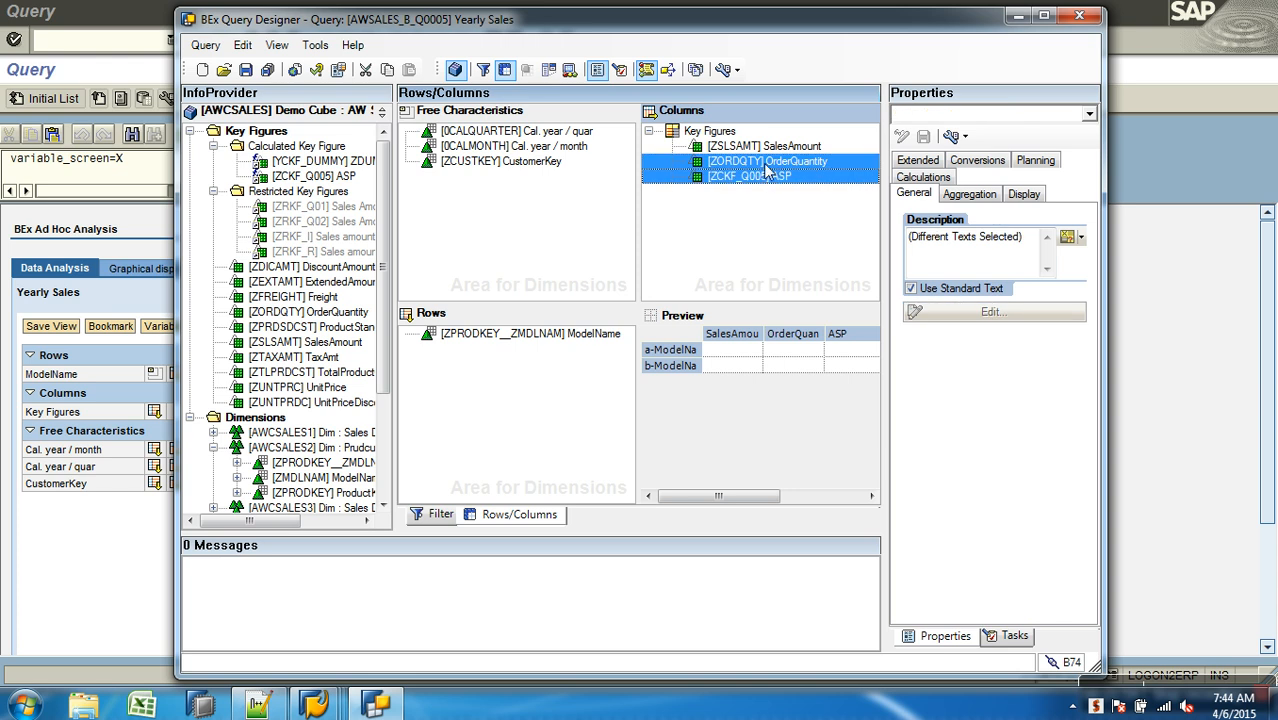
key(Delete)
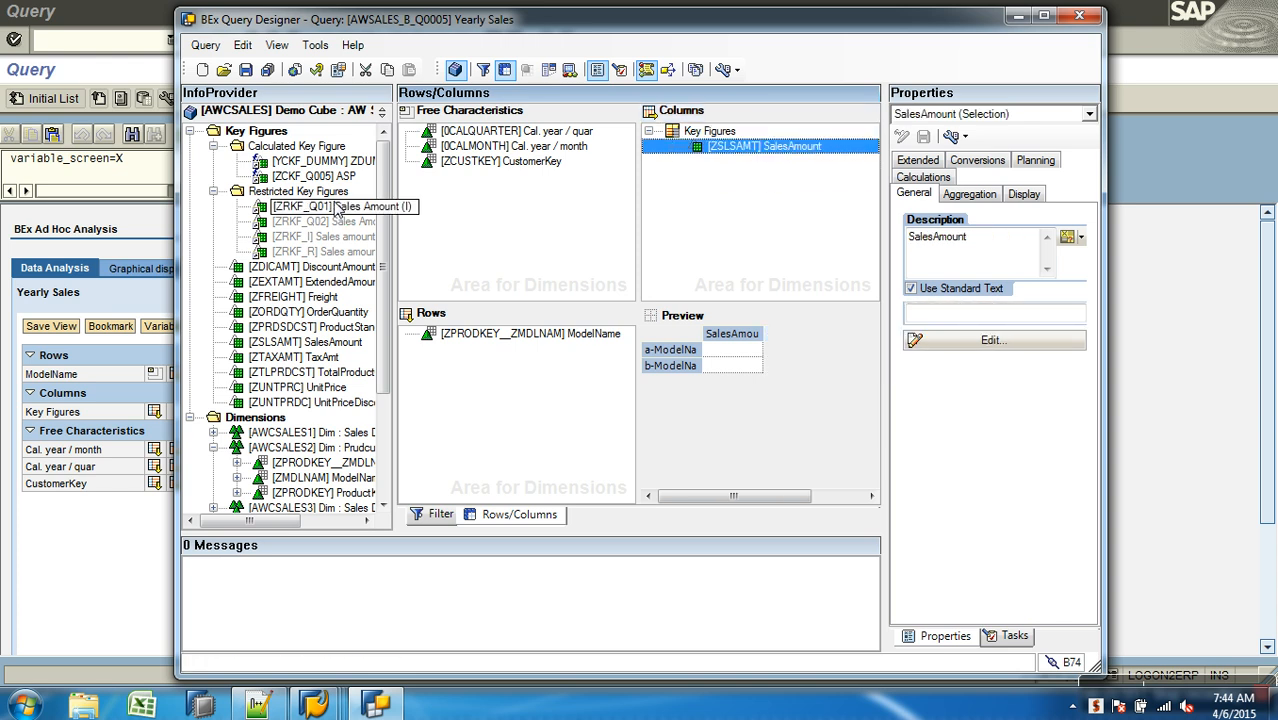
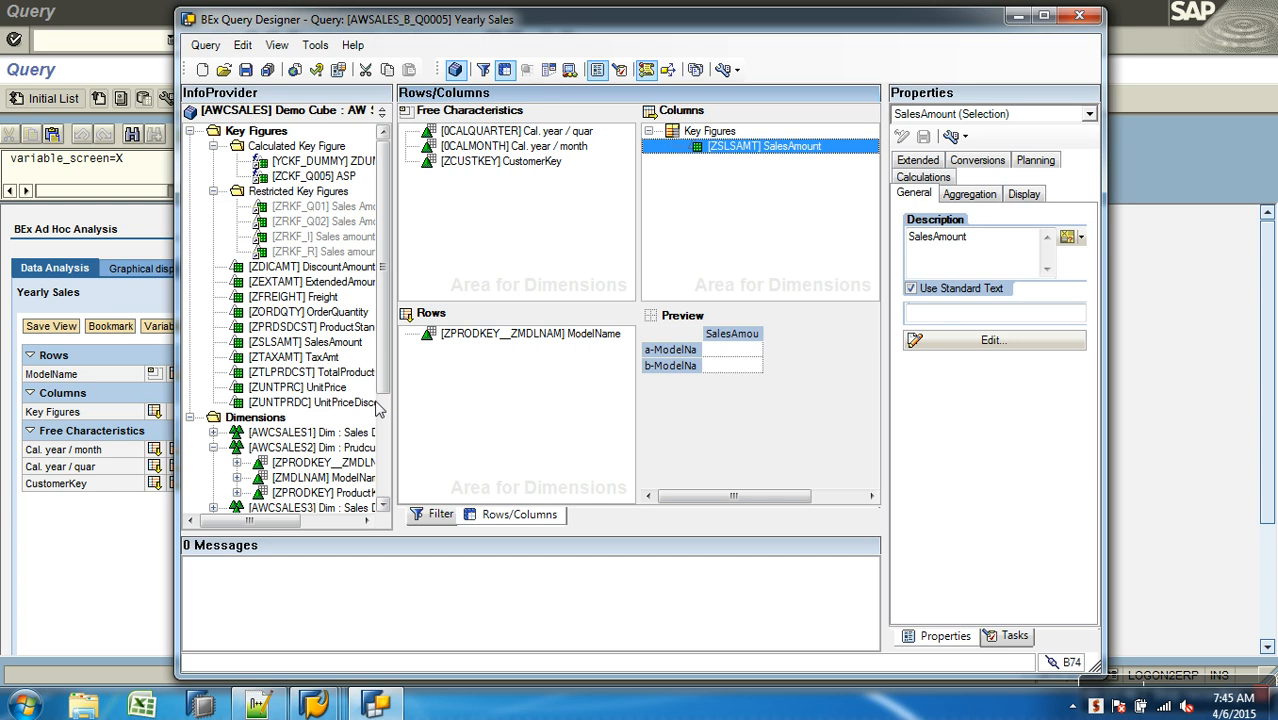
Copy the TotalProductCost key figure from the InfoProvider and paste it as a child of the Key Figures column structure.
drag(335, 373, 409, 357)
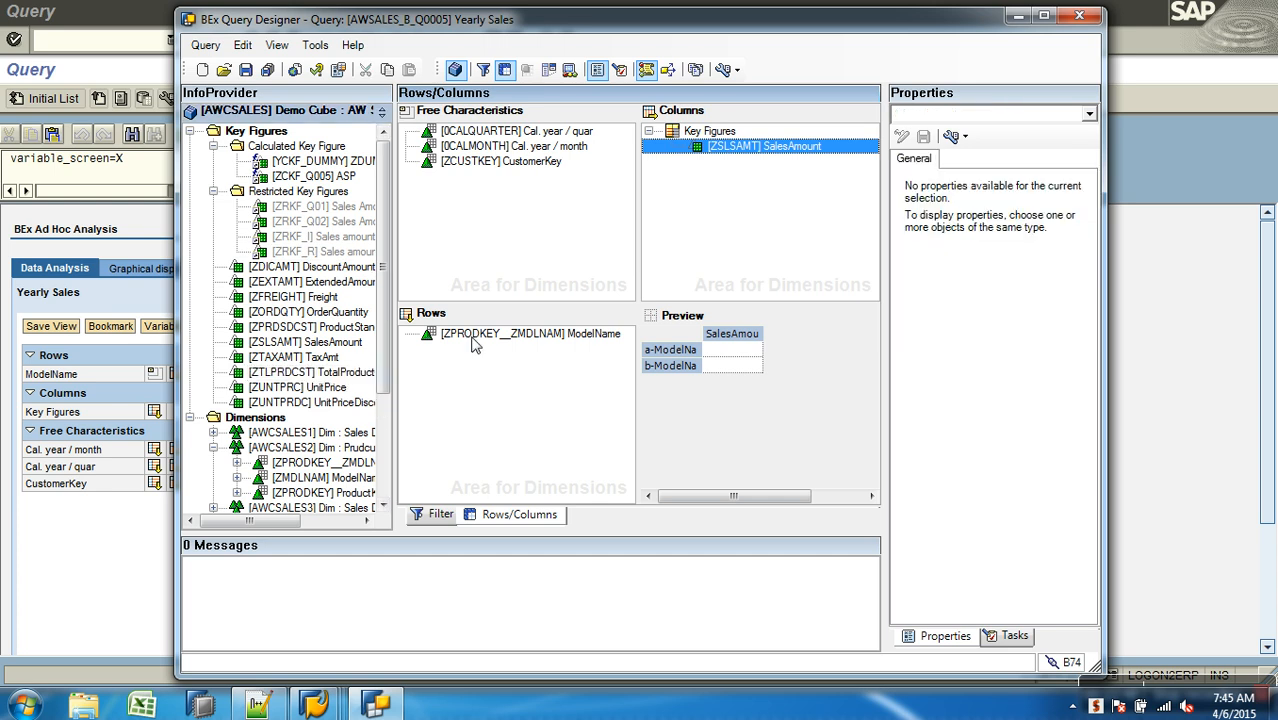
click(328, 342)
click(309, 266)
click(292, 192)
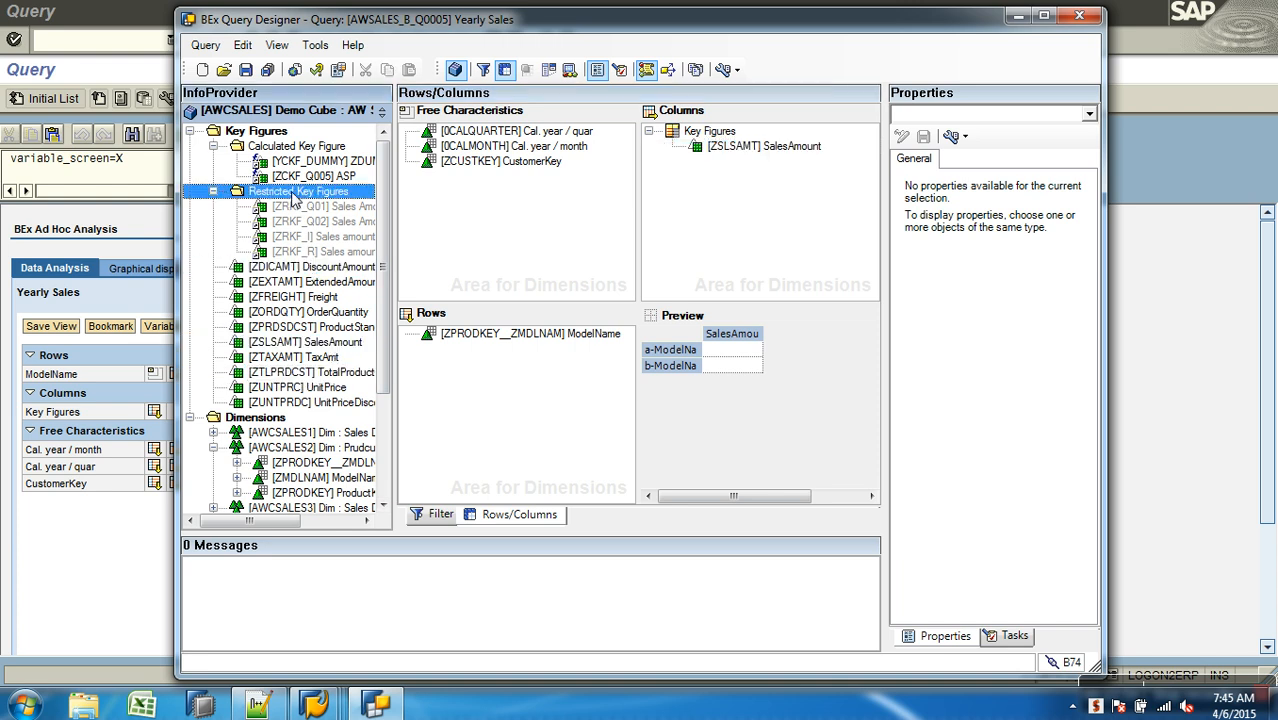
key(Down)
key(Down)
key(Down)
key(Down)
key(Down)
key(Down)
key(Down)
key(Down)
key(Down)
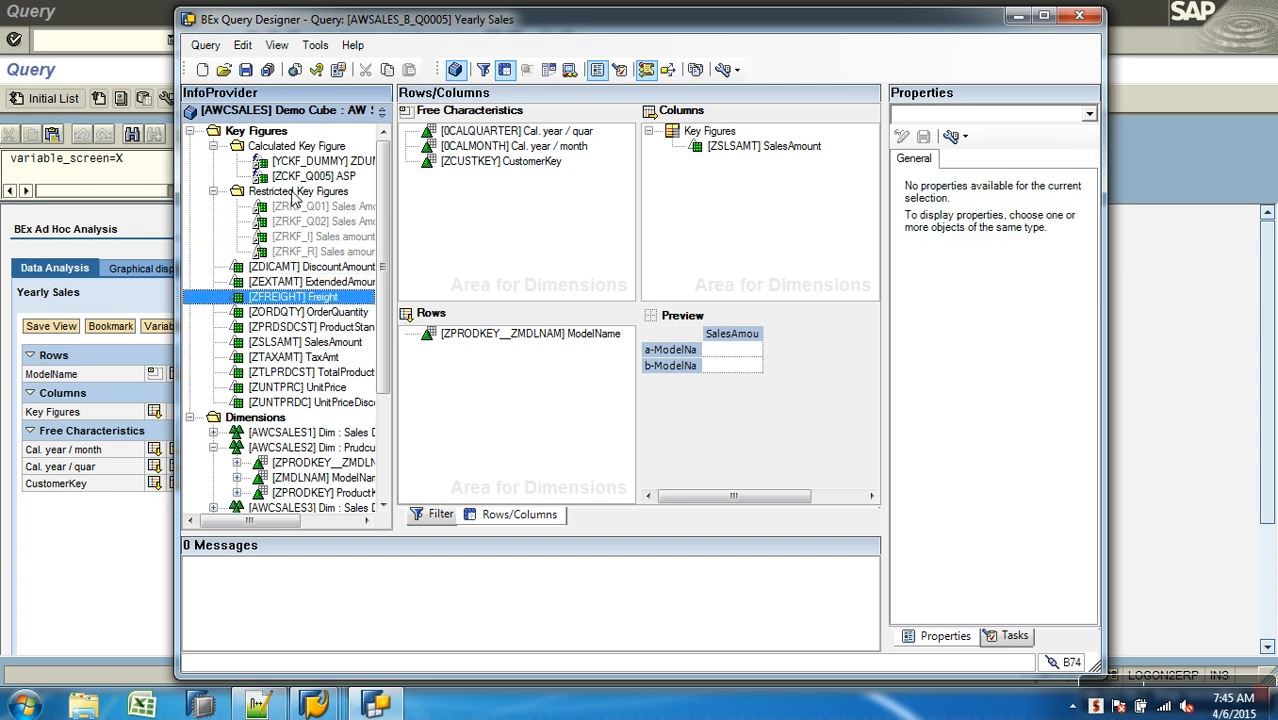
key(Down)
key(Down)
key(Down)
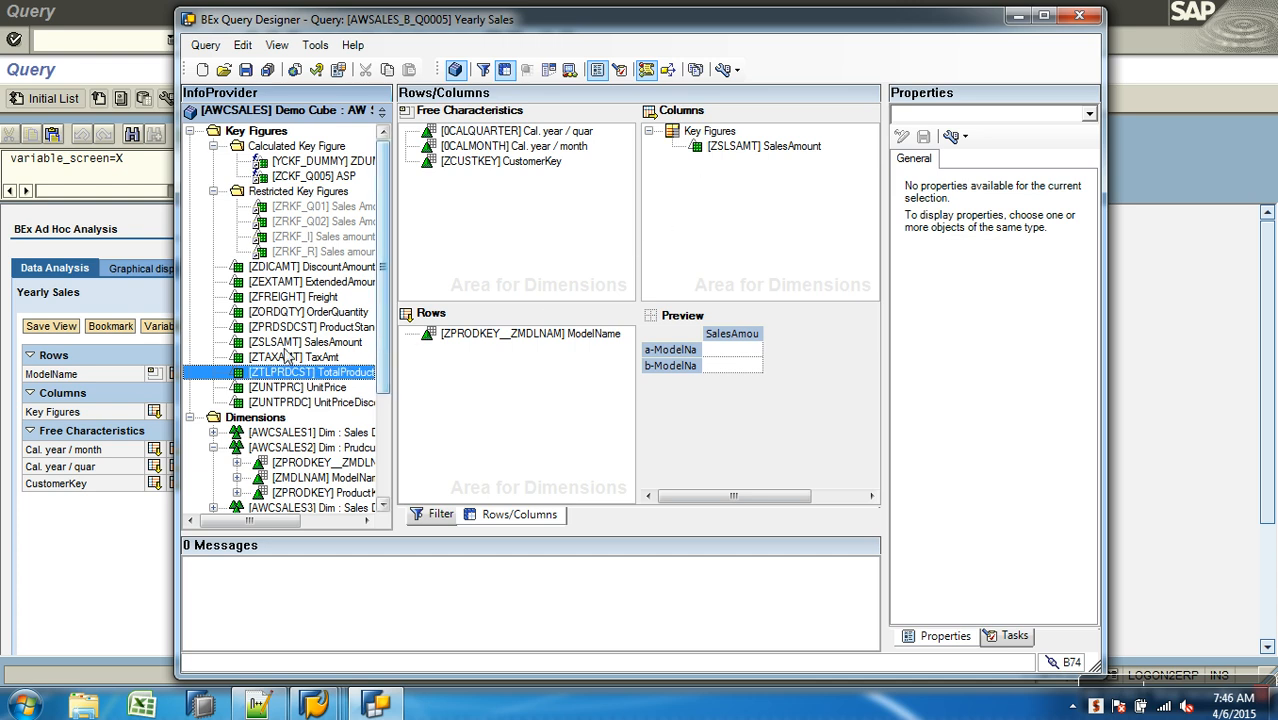
right_click(305, 374)
click(348, 404)
right_click(722, 132)
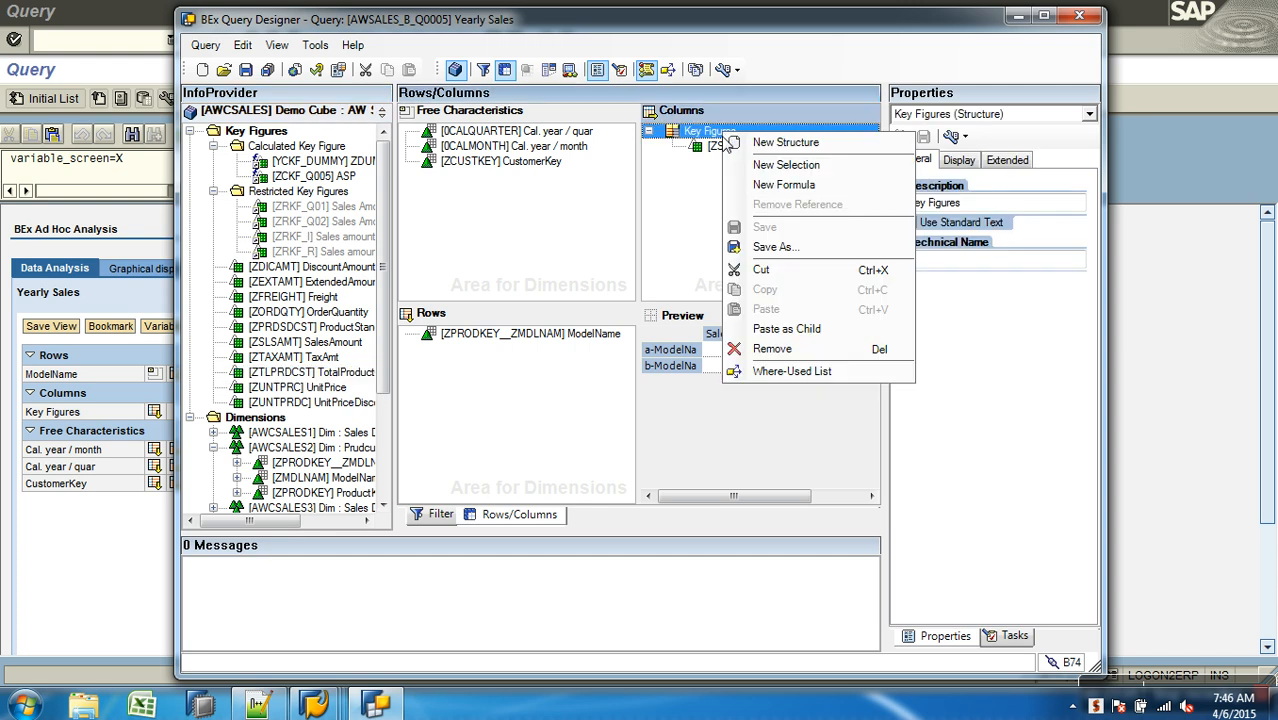
click(778, 330)
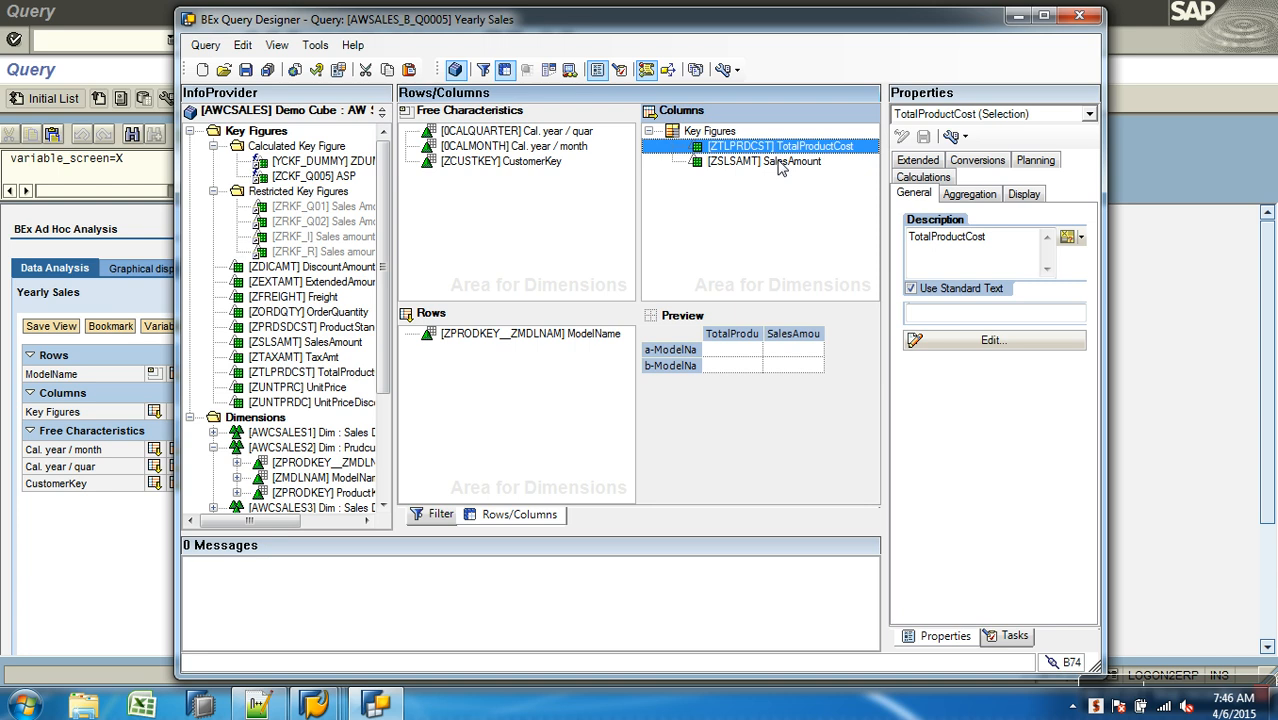
click(724, 132)
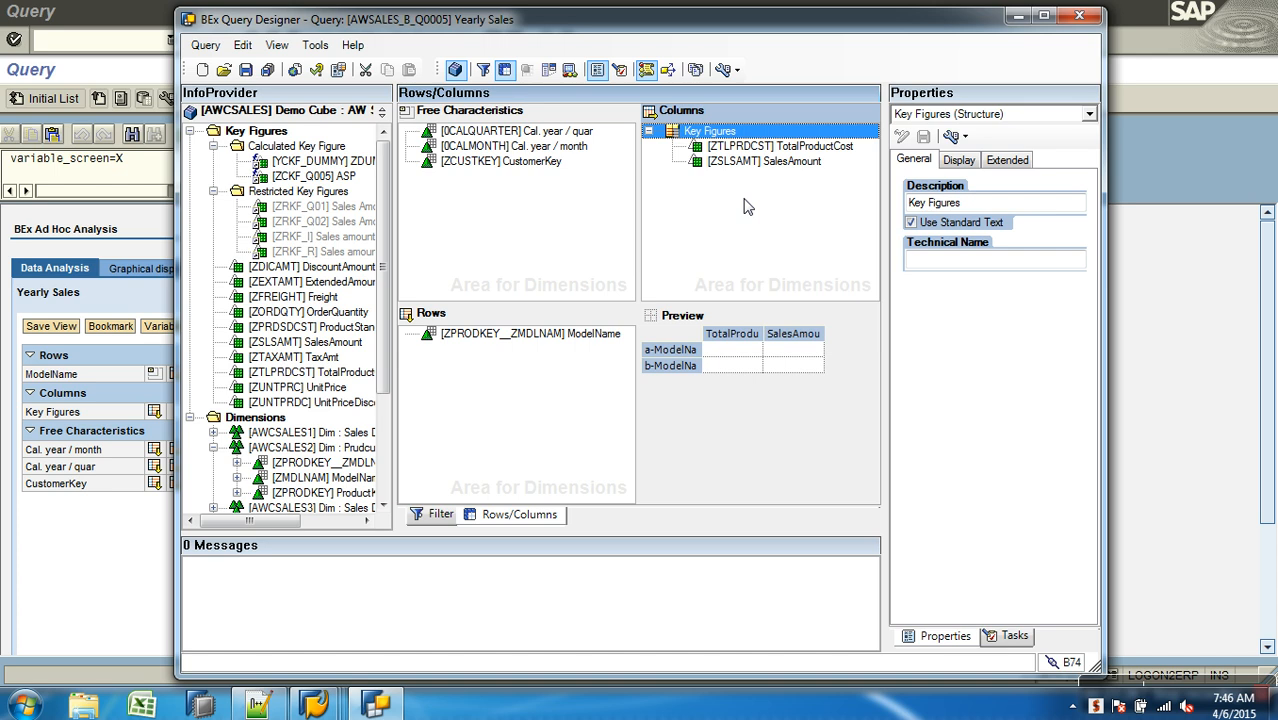
click(775, 151)
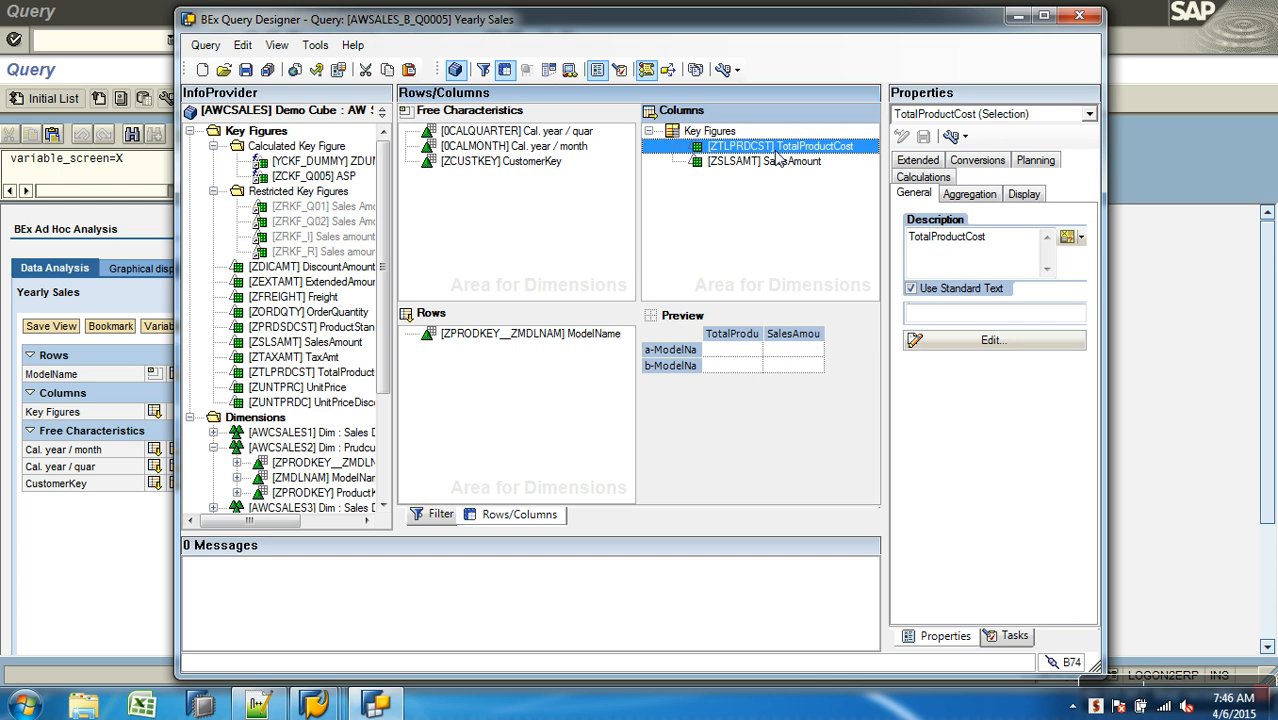
click(800, 166)
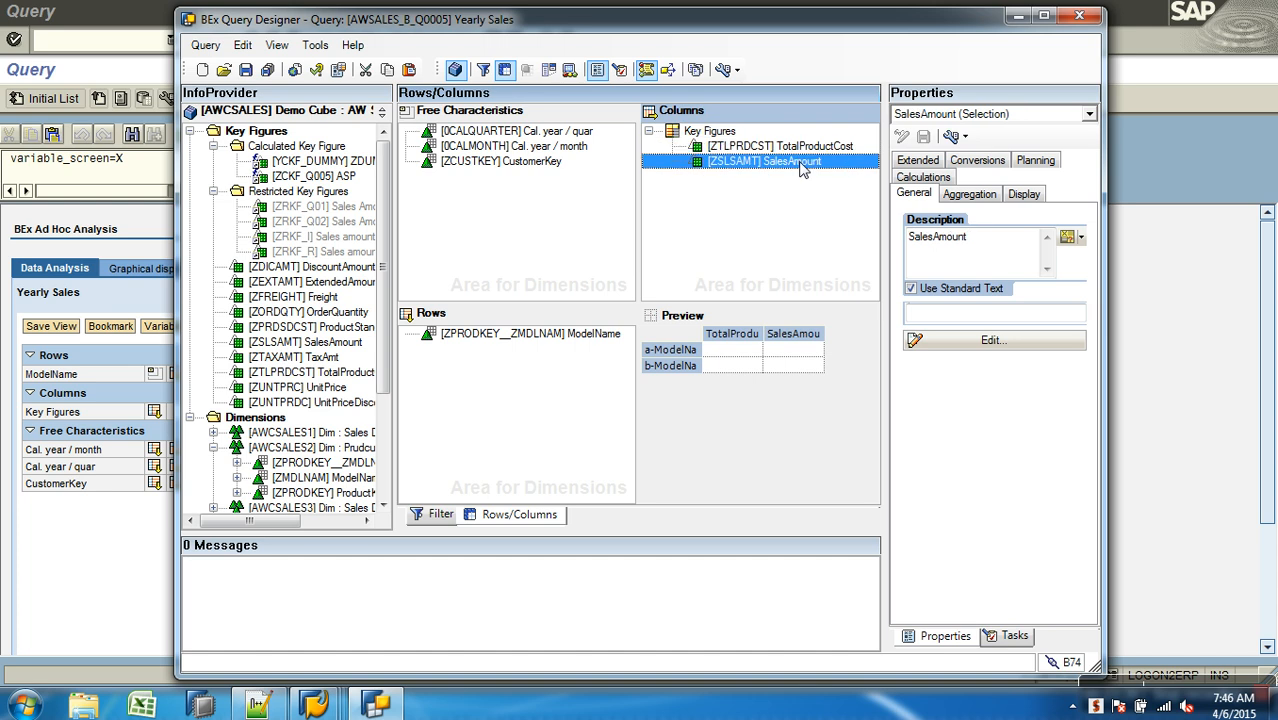
Create a new calculated key figure in the InfoProvider and open it for editing.
click(298, 148)
click(345, 160)
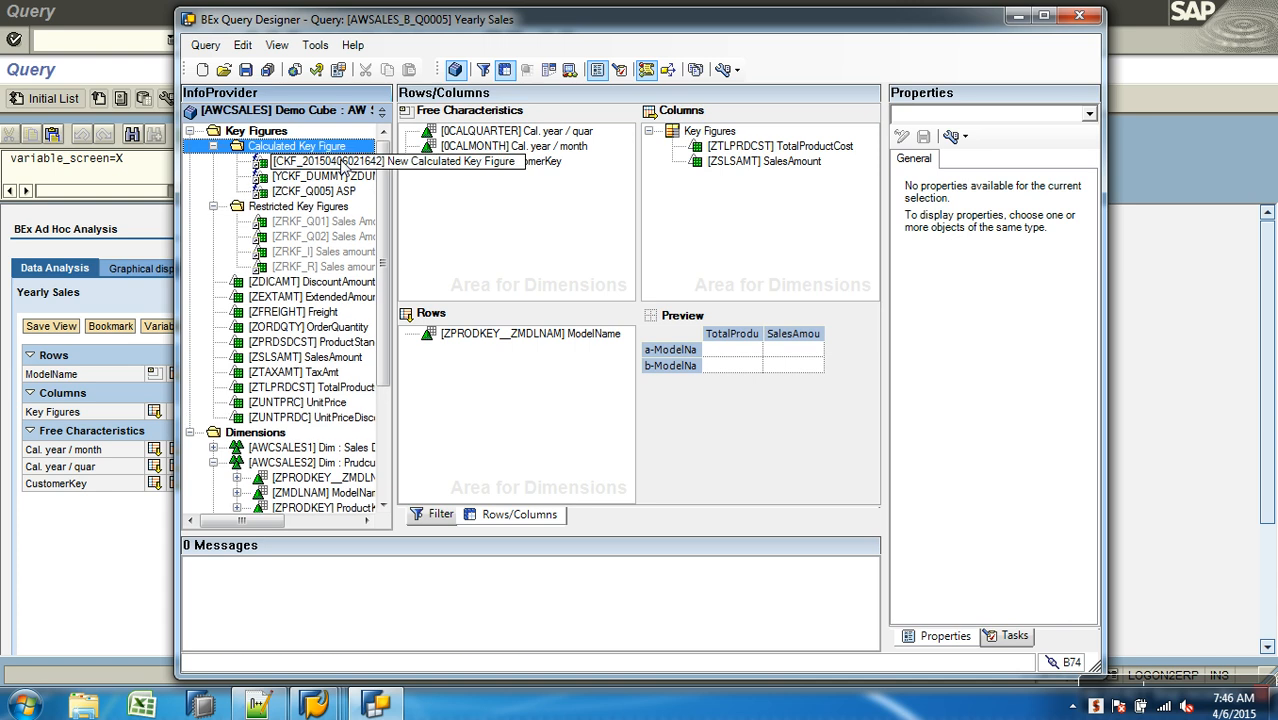
right_click(327, 169)
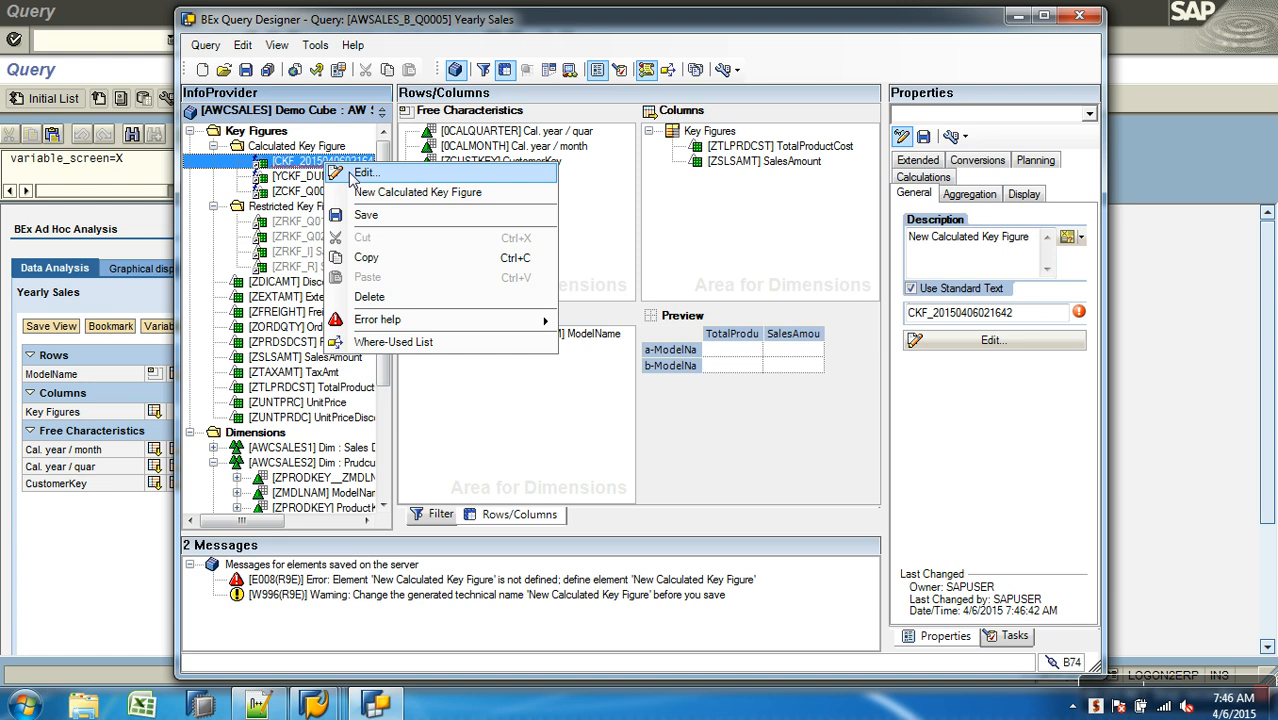
click(351, 175)
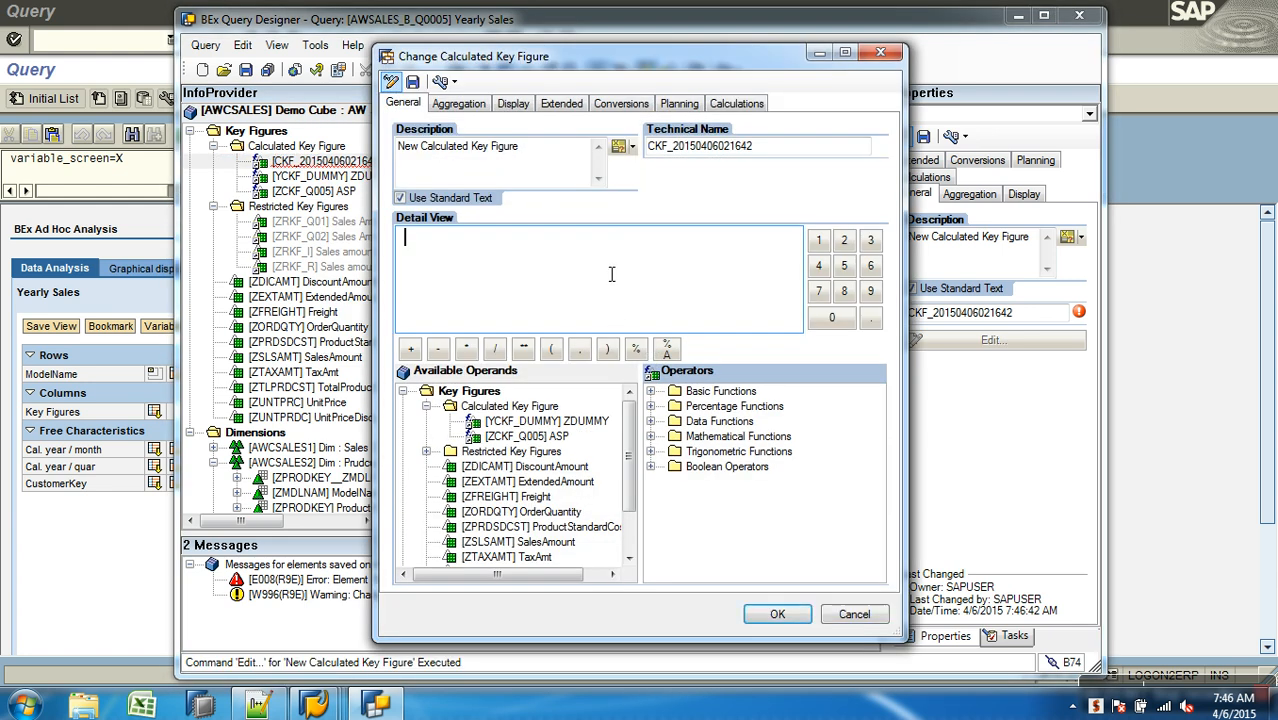
Set the new calculated key figure's description to IF and its technical name to YCKF_IF.
click(585, 157)
key(BackSpace)
key(BackSpace)
key(BackSpace)
key(BackSpace)
key(BackSpace)
key(BackSpace)
key(BackSpace)
key(BackSpace)
key(BackSpace)
key(BackSpace)
key(BackSpace)
key(BackSpace)
key(BackSpace)
key(BackSpace)
key(BackSpace)
key(BackSpace)
key(BackSpace)
key(BackSpace)
key(BackSpace)
key(BackSpace)
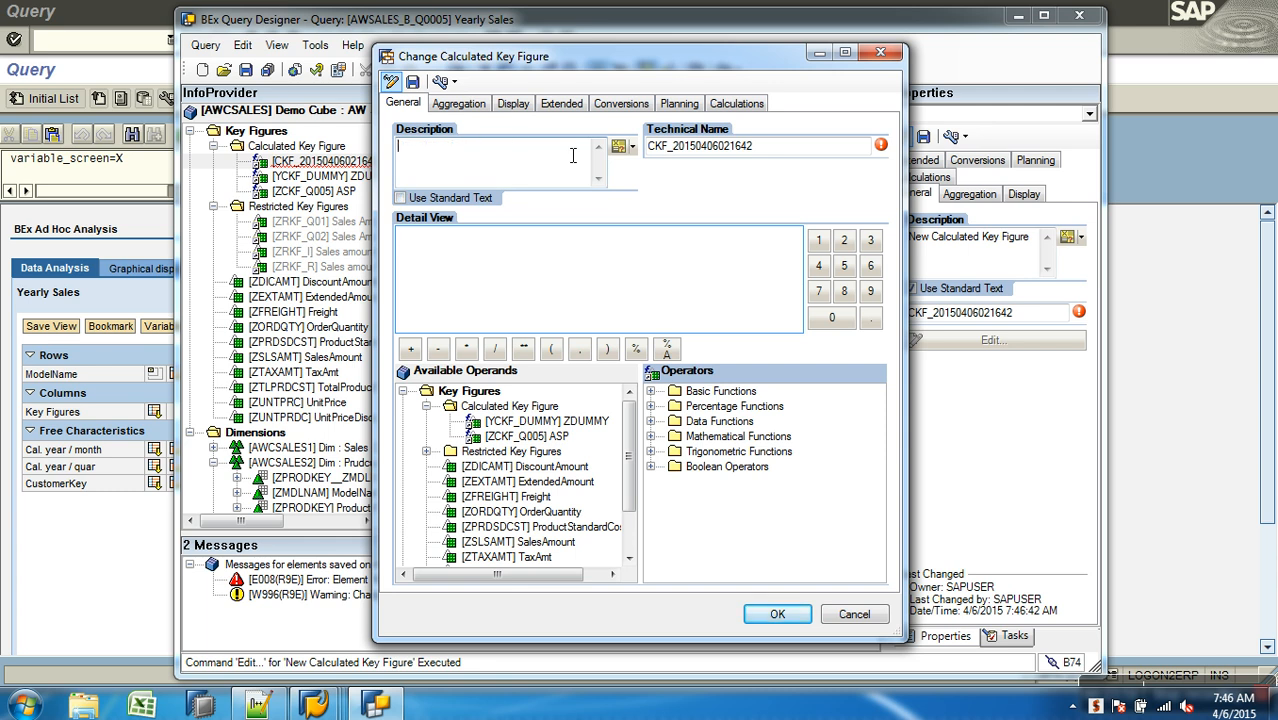
text(IF)
key(BackSpace)
key(BackSpace)
key(BackSpace)
key(BackSpace)
key(BackSpace)
key(BackSpace)
key(BackSpace)
key(BackSpace)
key(BackSpace)
key(BackSpace)
key(BackSpace)
key(BackSpace)
key(BackSpace)
key(BackSpace)
key(BackSpace)
key(BackSpace)
key(BackSpace)
key(BackSpace)
text(YCKF_IF)
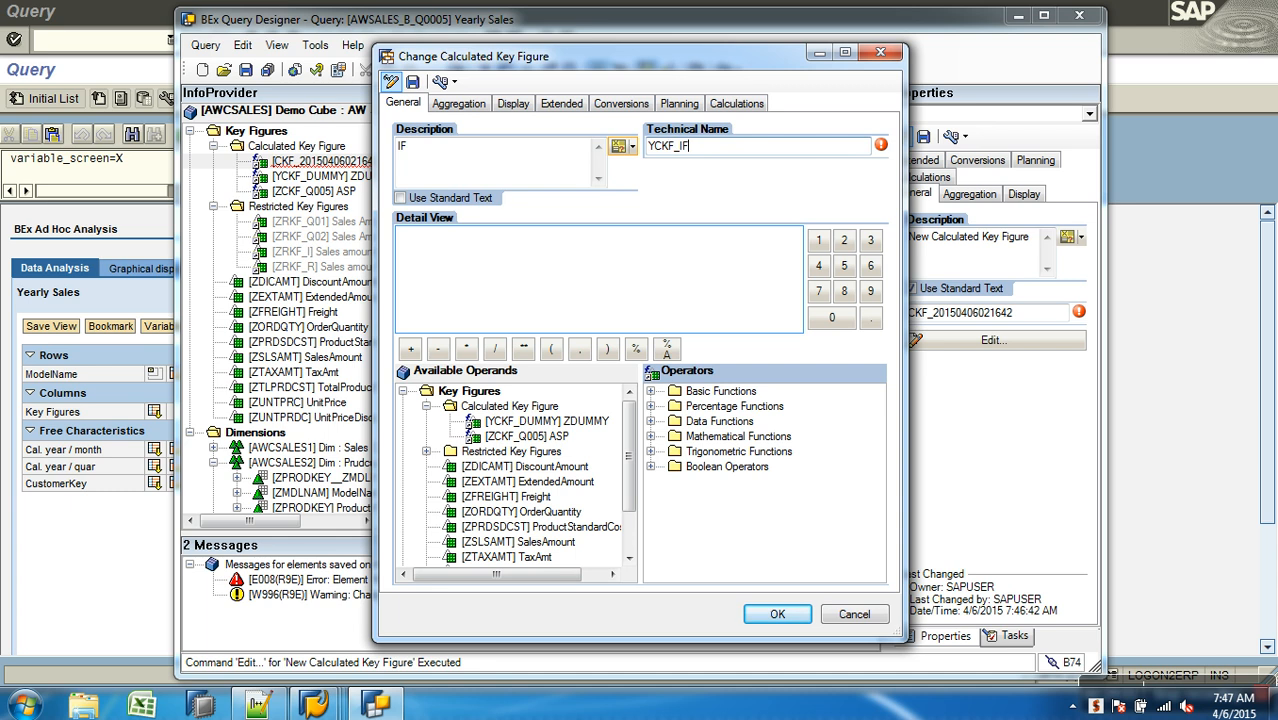
Start the IF formula with the NODIM data function applied to TotalProductCost.
click(693, 315)
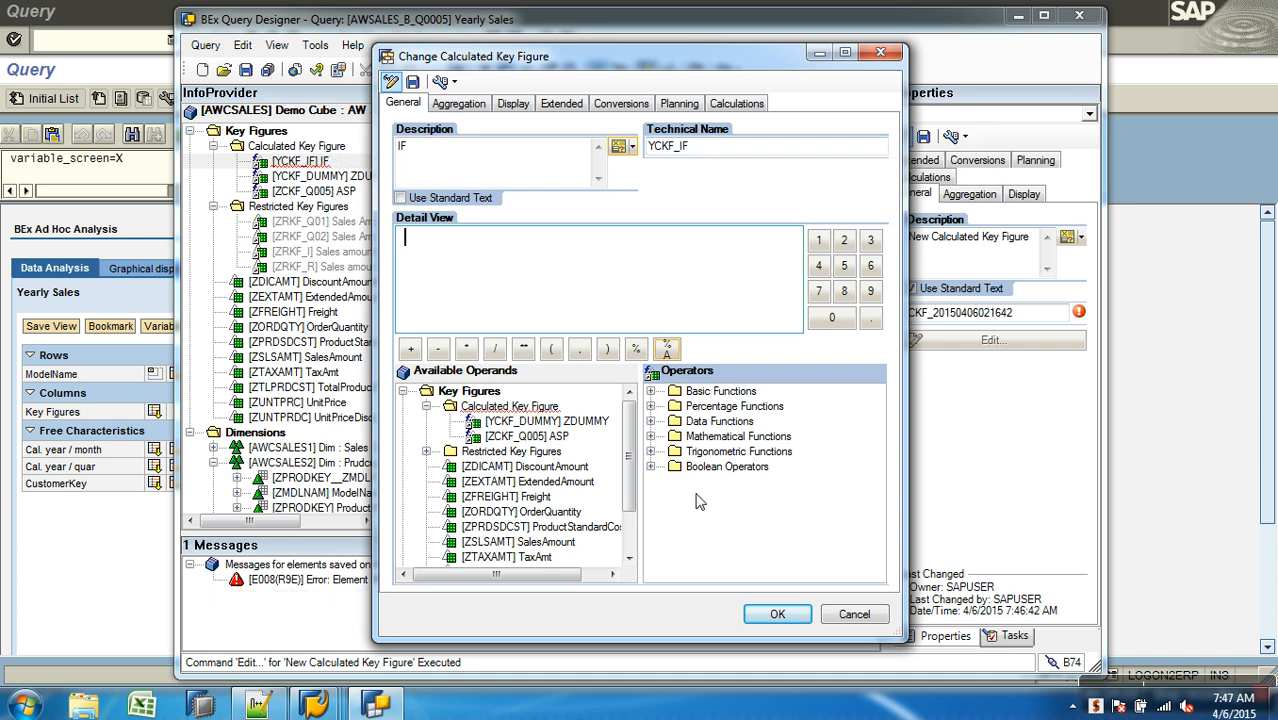
click(650, 421)
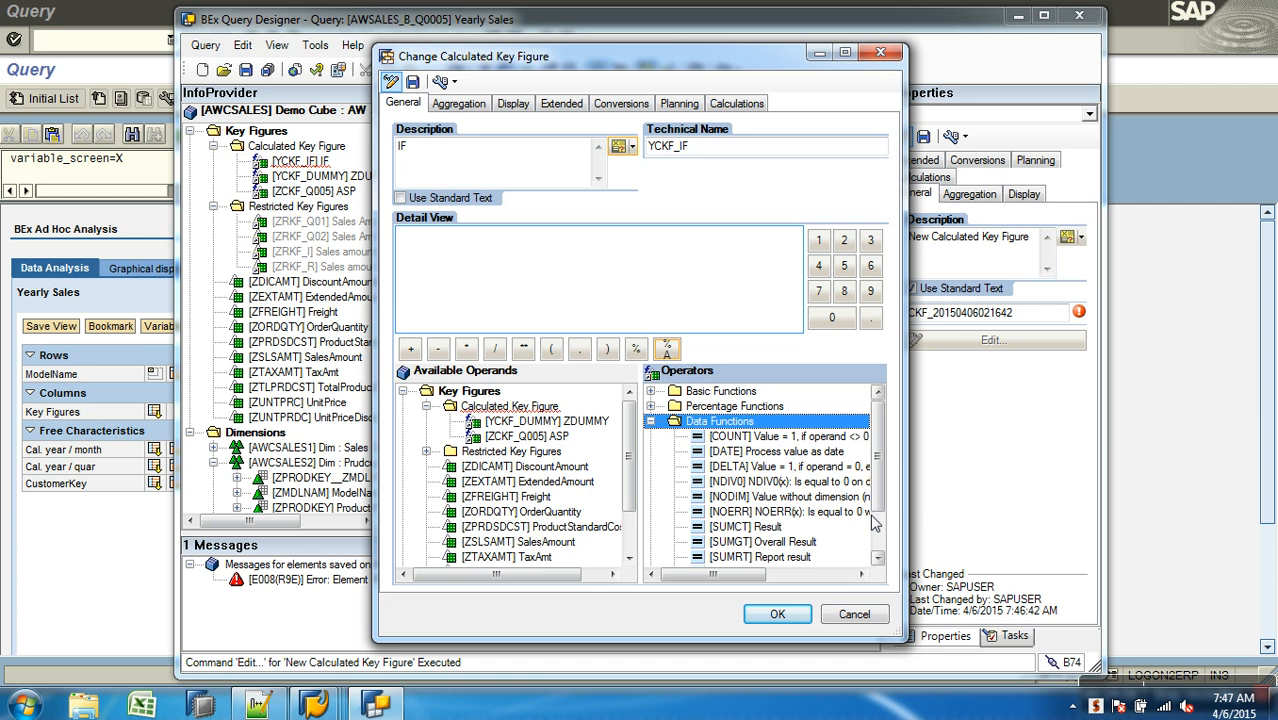
double_click(795, 497)
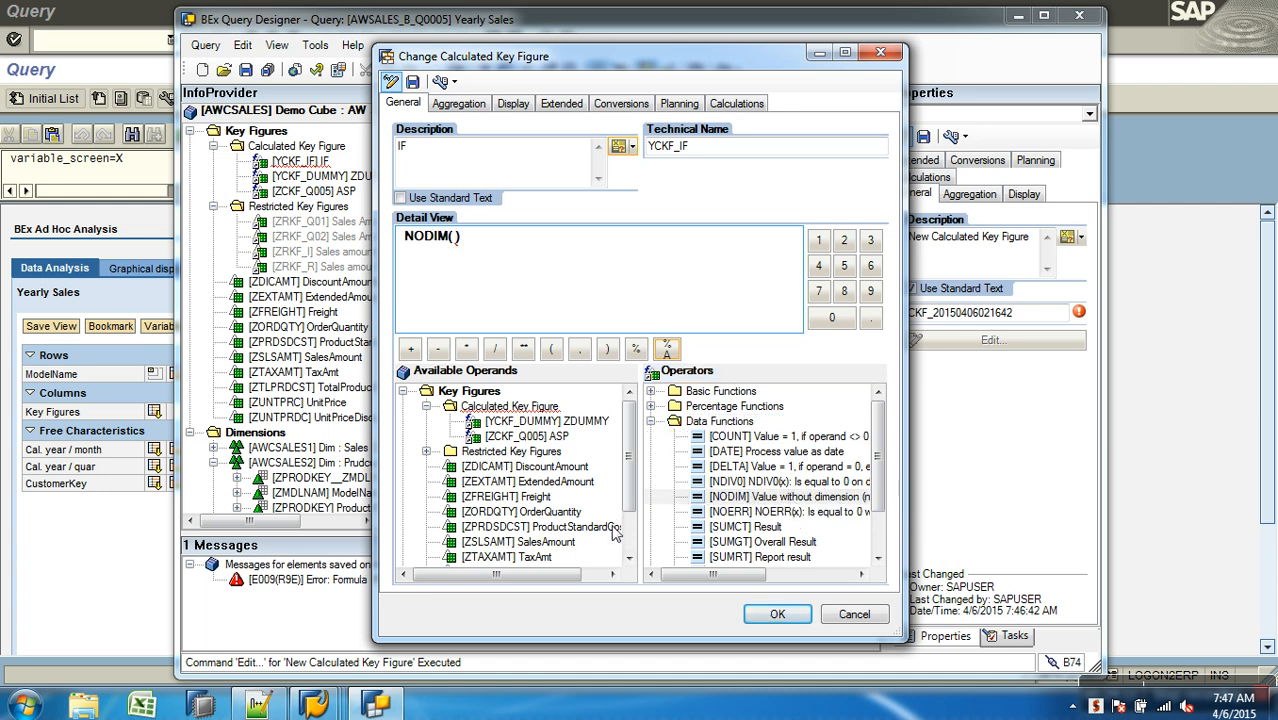
drag(628, 498, 627, 526)
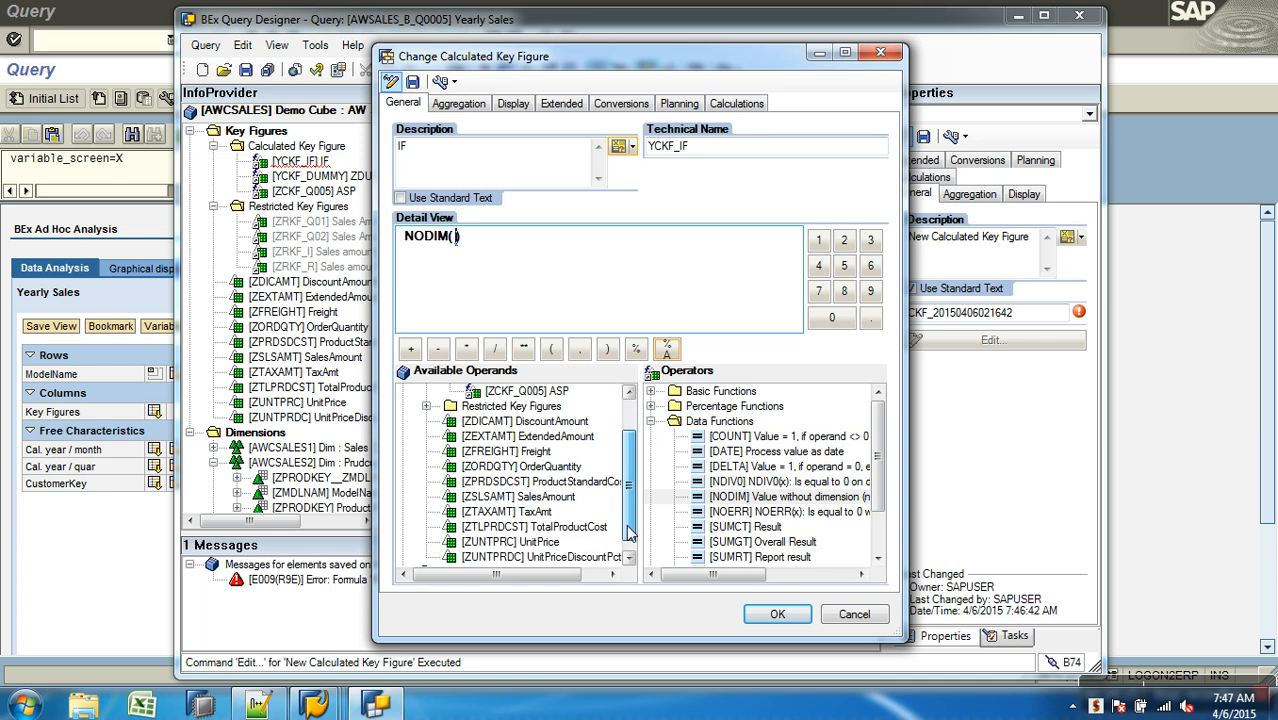
double_click(575, 527)
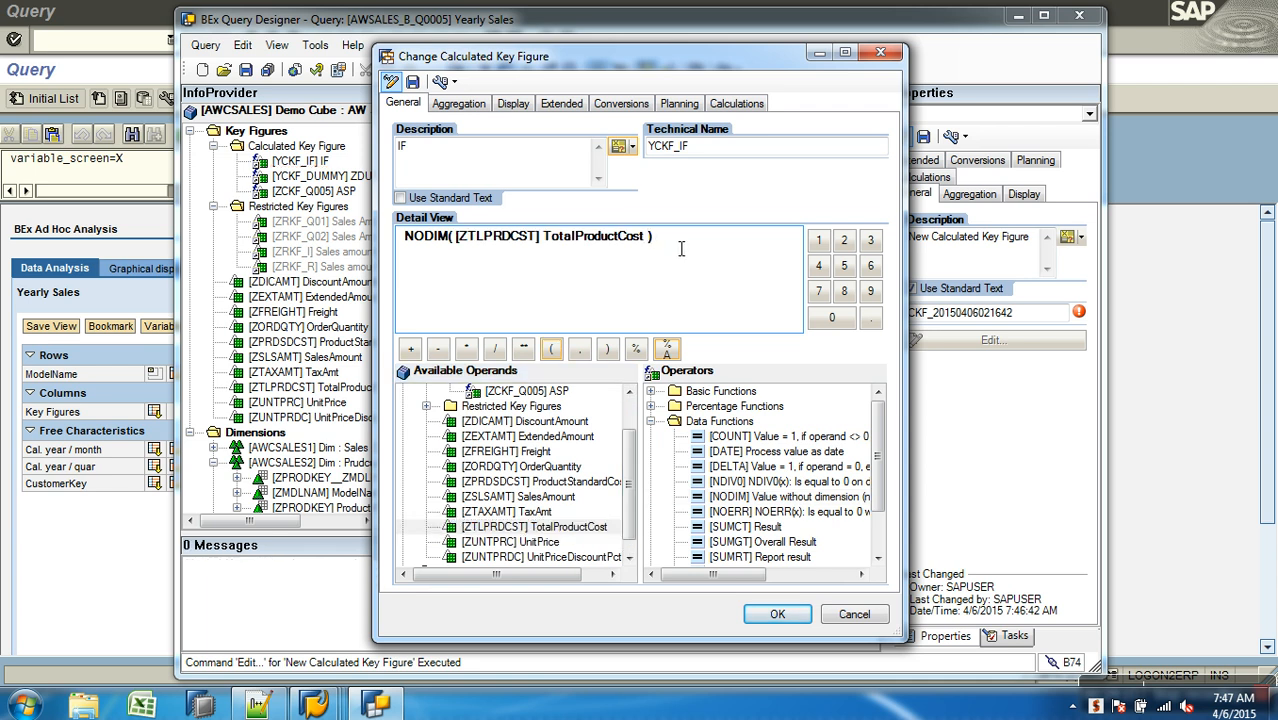
Extend the IF formula with the Boolean greater-than operator followed by NODIM of SalesAmount.
click(878, 540)
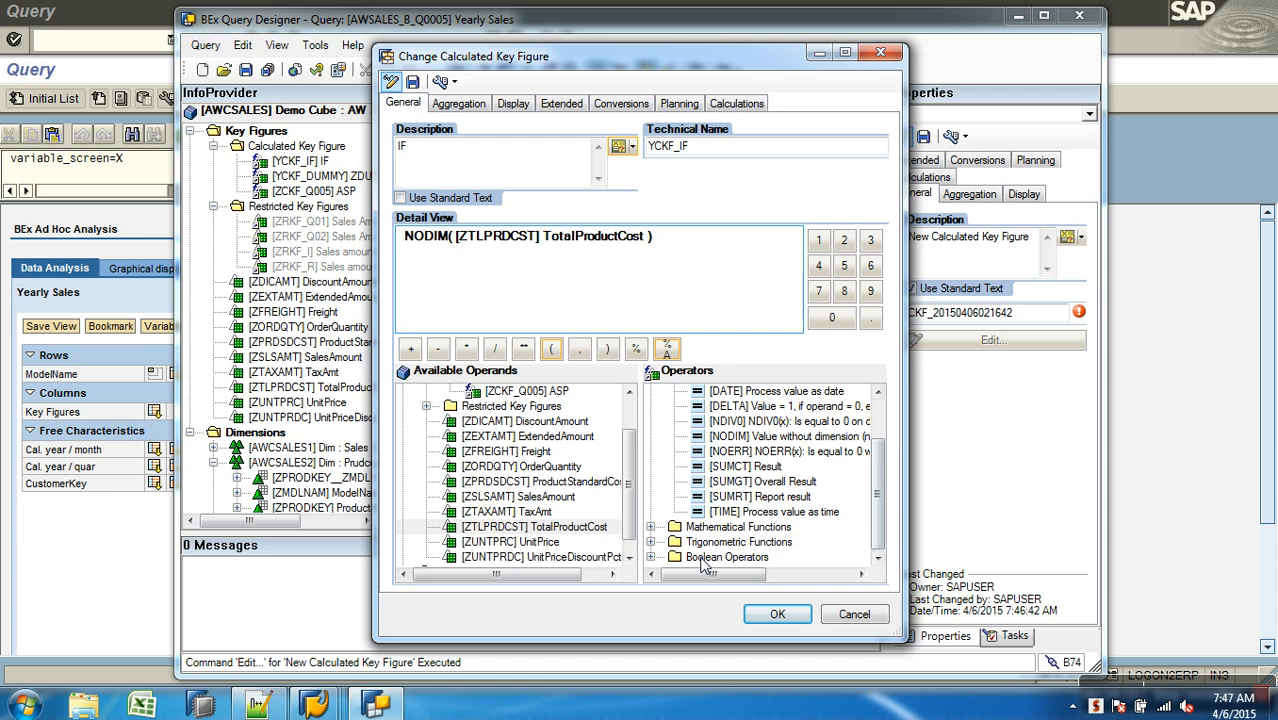
click(651, 557)
click(878, 556)
click(651, 557)
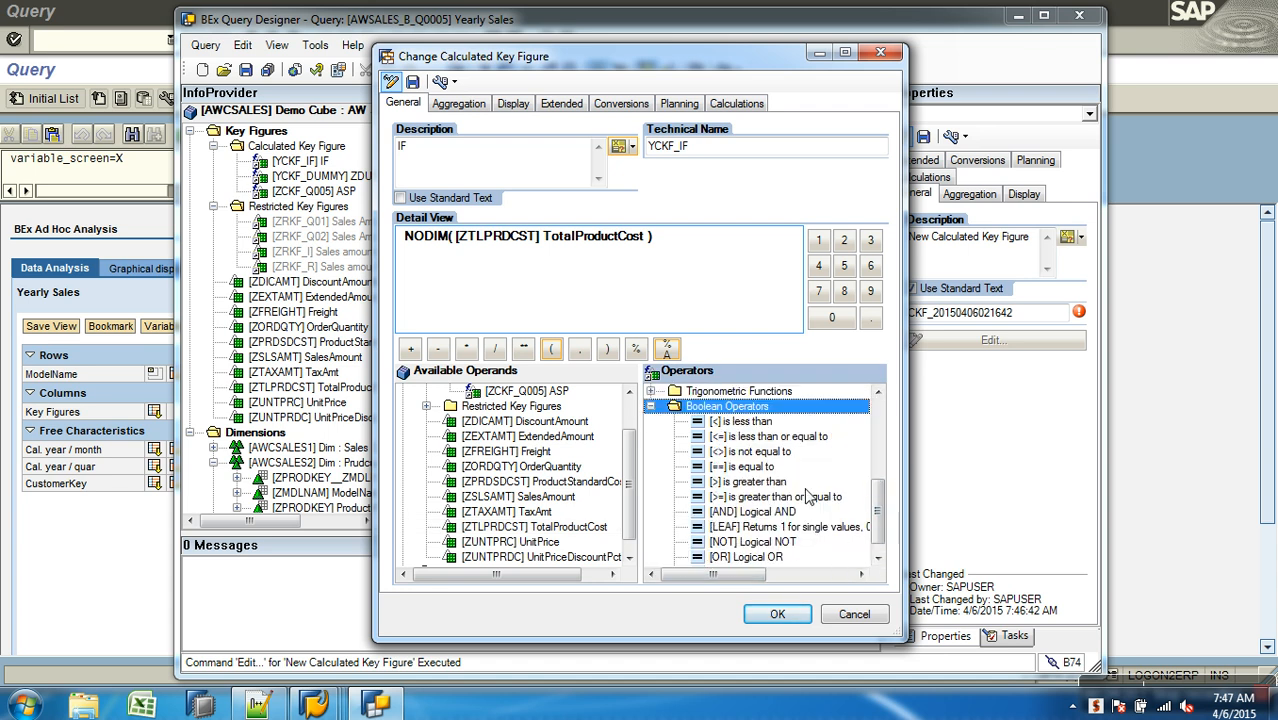
double_click(763, 482)
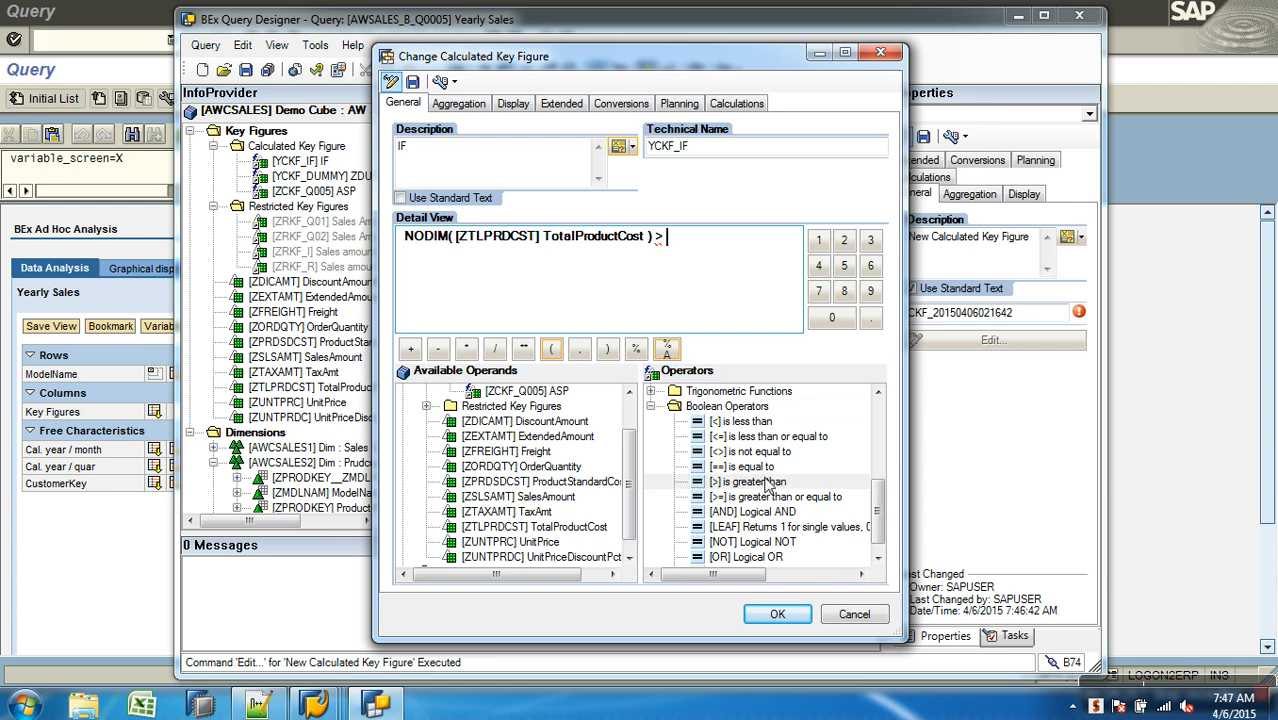
click(878, 435)
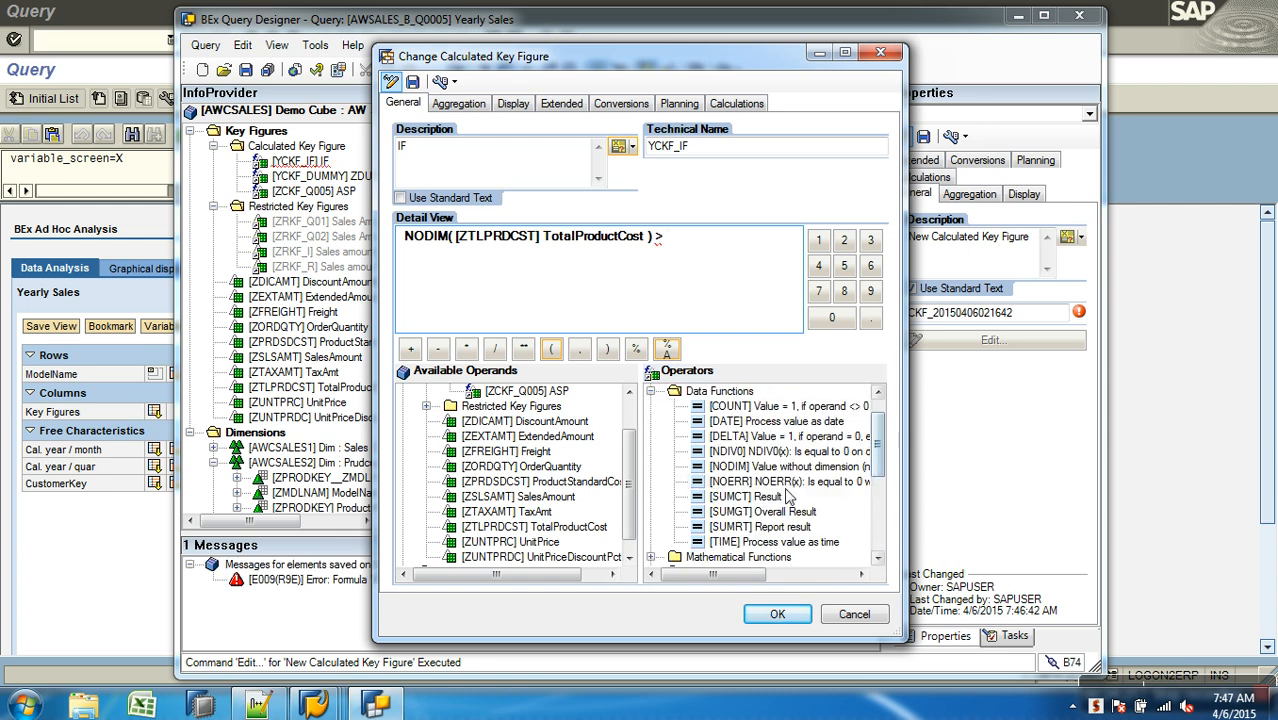
double_click(760, 467)
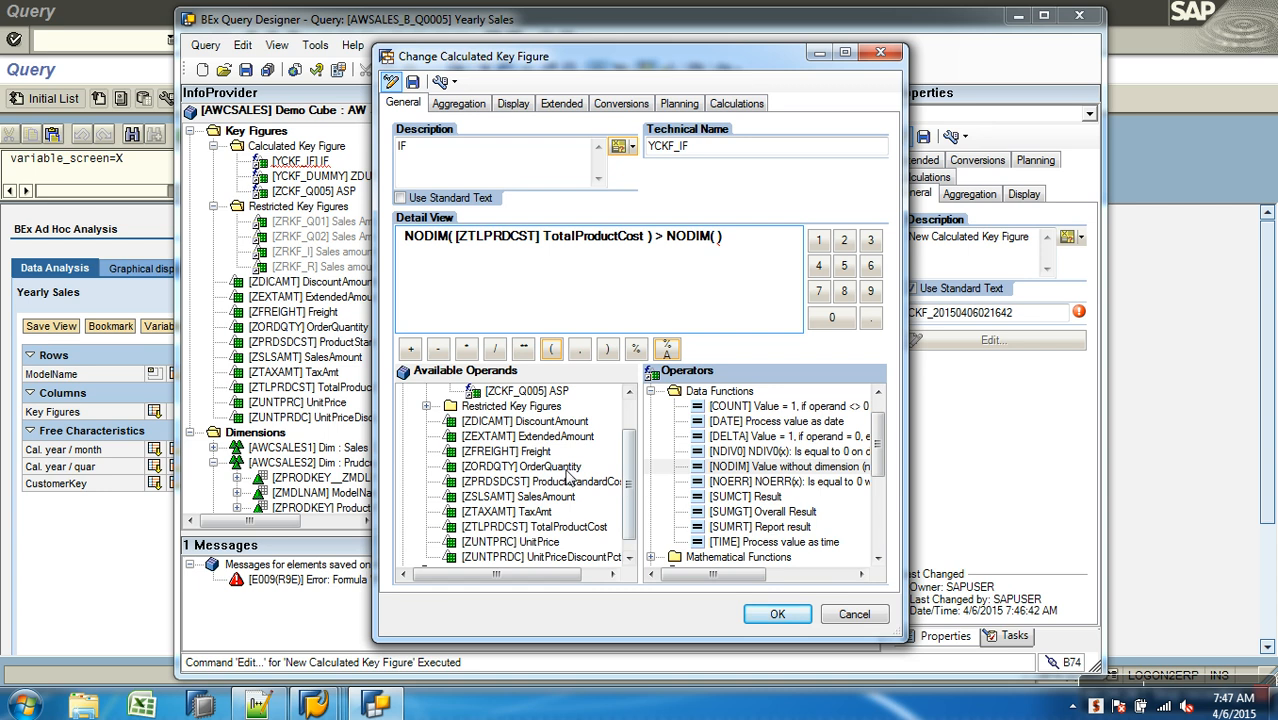
double_click(541, 500)
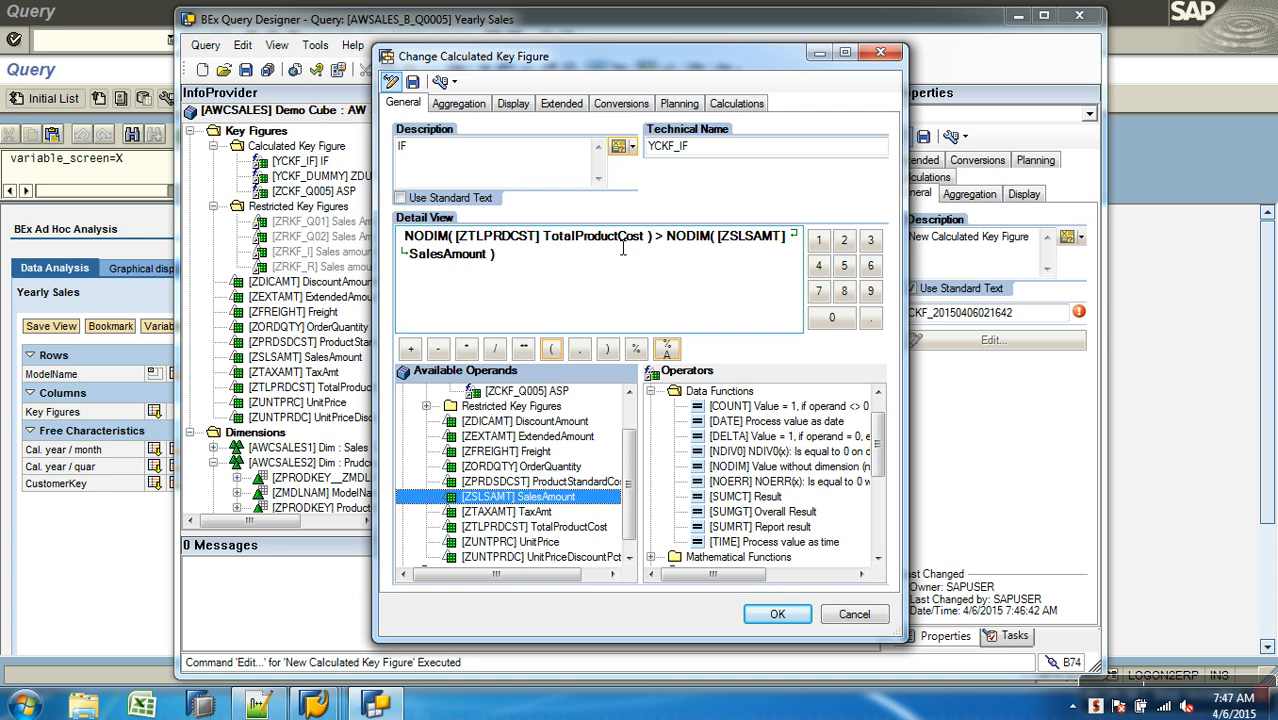
Save the IF calculated key figure and close its editor with the changes applied.
click(413, 82)
click(658, 398)
click(779, 622)
Add the IF calculated key figure to the columns after SalesAmount and save the Yearly Sales query.
drag(310, 161, 725, 178)
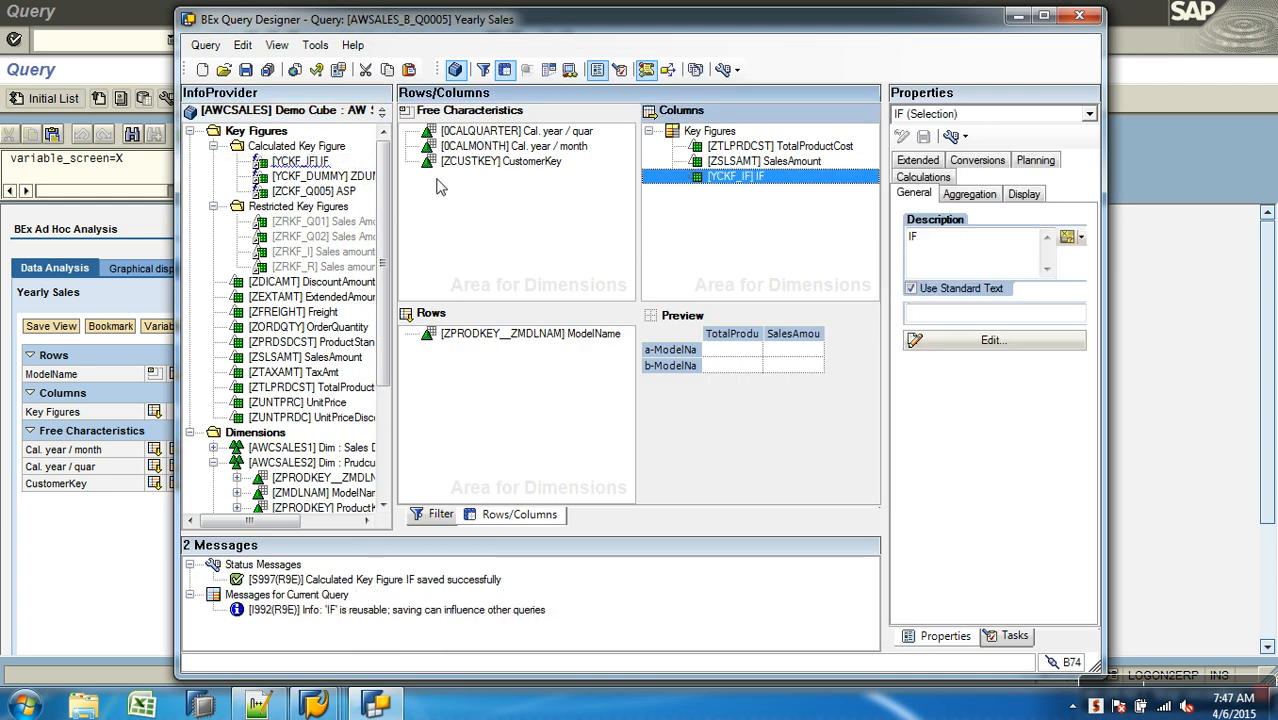
click(245, 70)
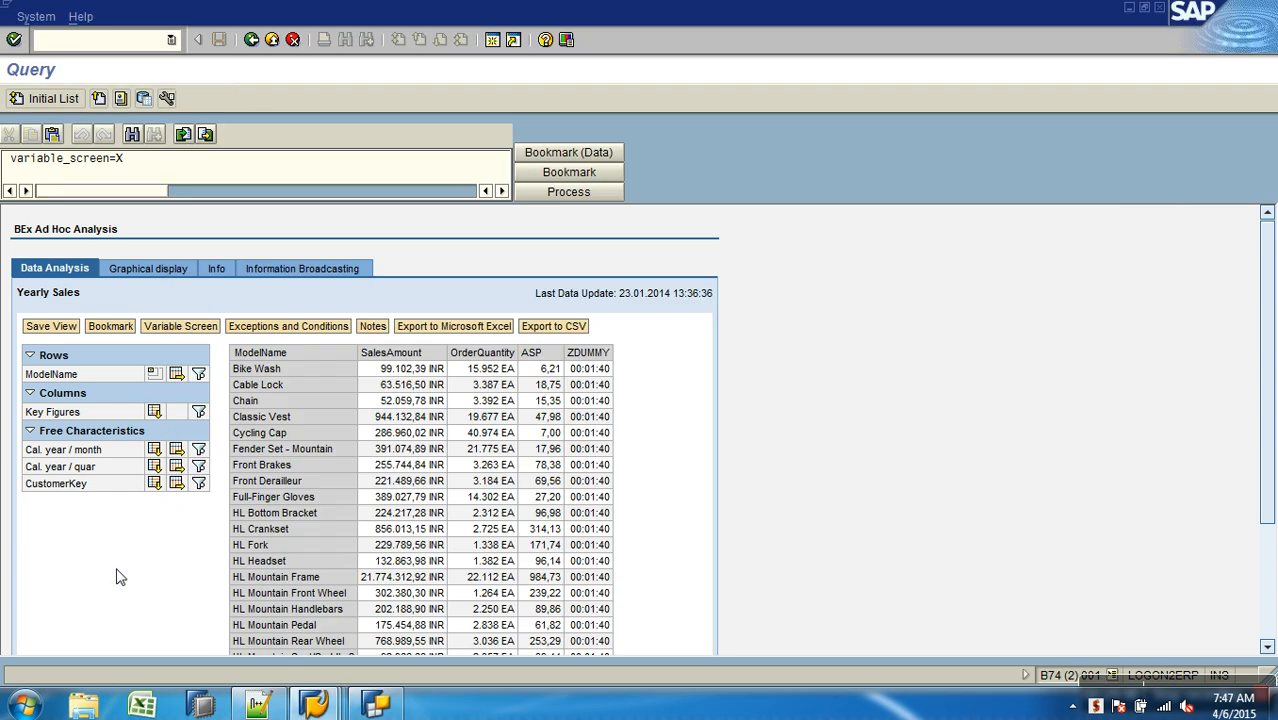
Switch to the SAP query window, rerun Yearly Sales, and examine the IF column down to the Overall Result row.
click(251, 39)
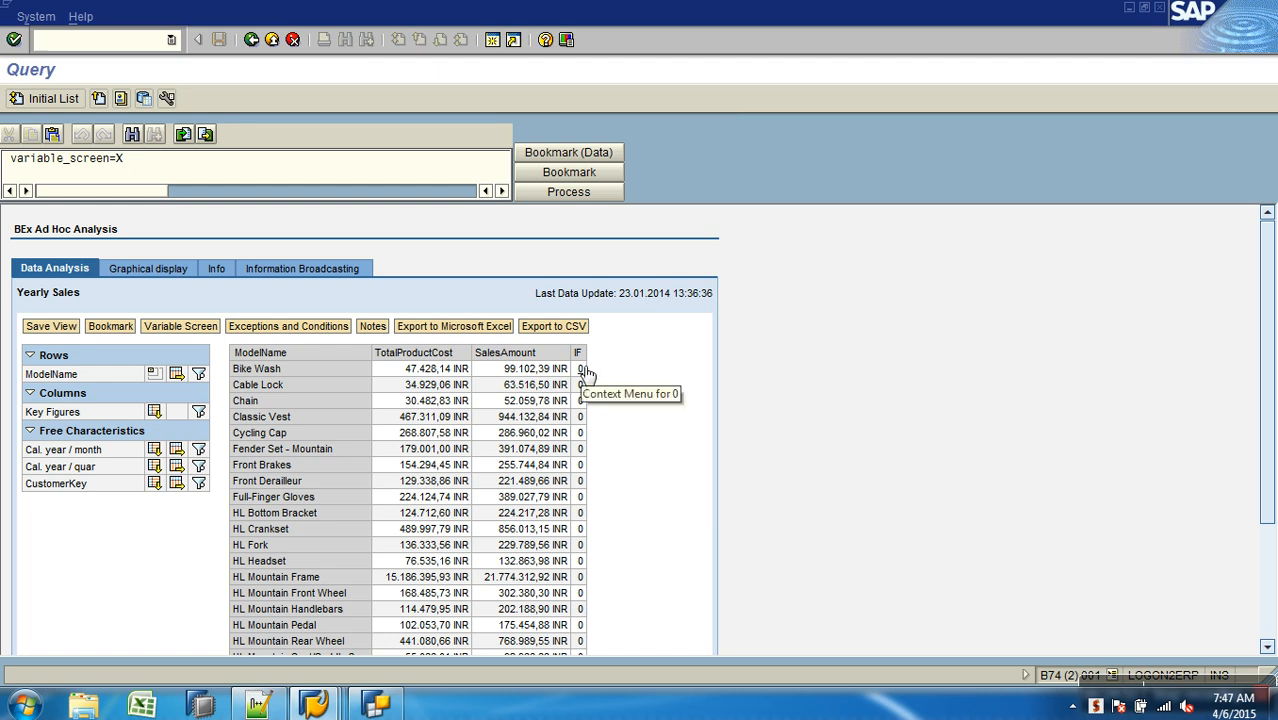
drag(1264, 382, 1256, 526)
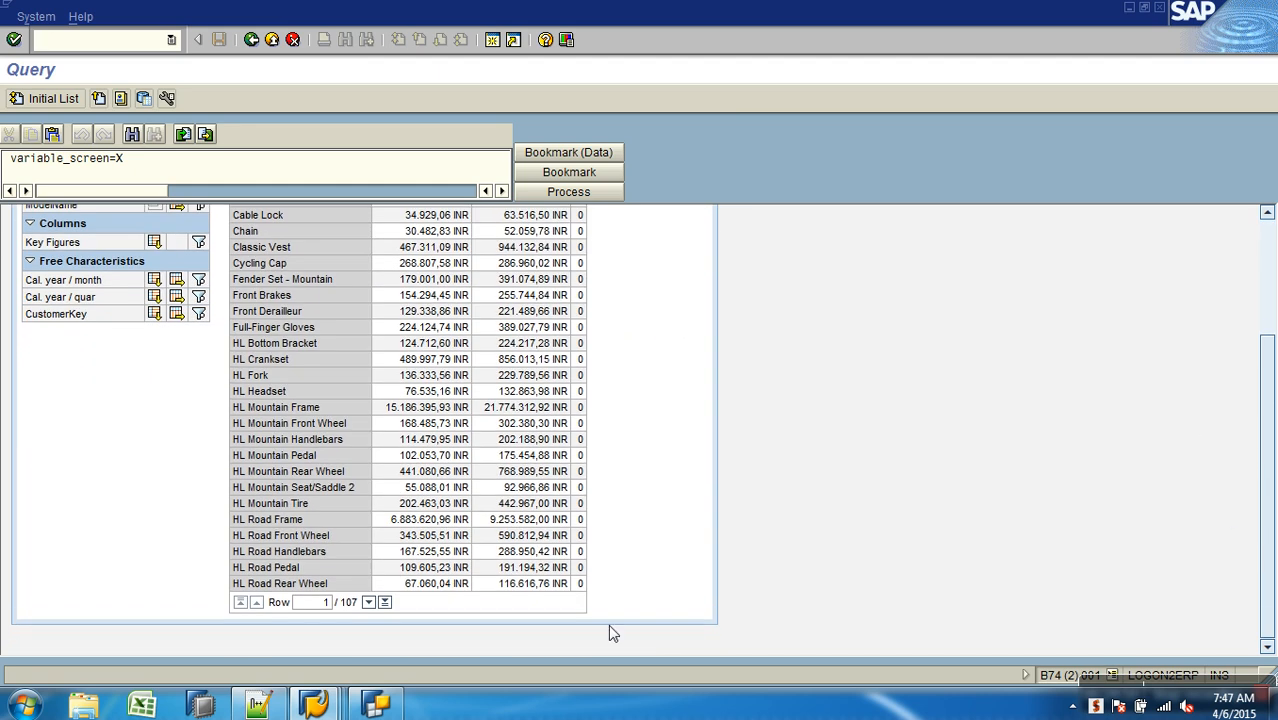
click(385, 602)
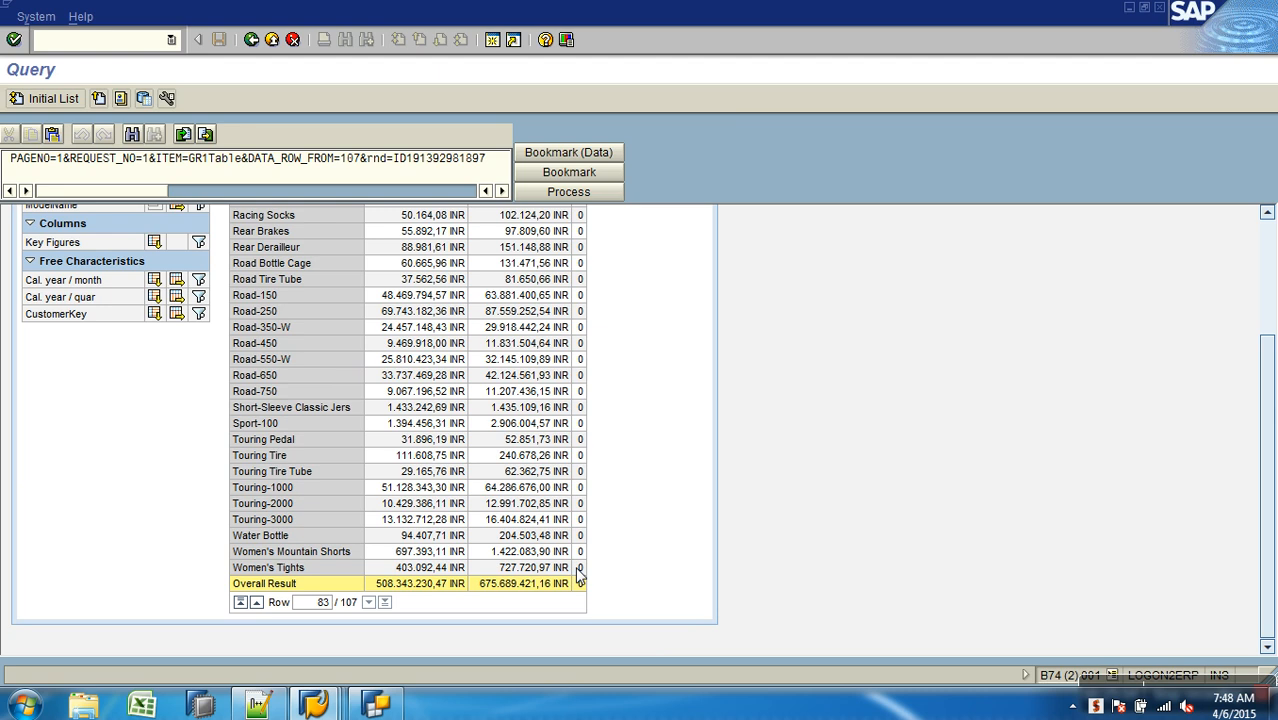
Switch back to BEx Query Designer and take the IF calculated key figure out of the columns.
click(393, 710)
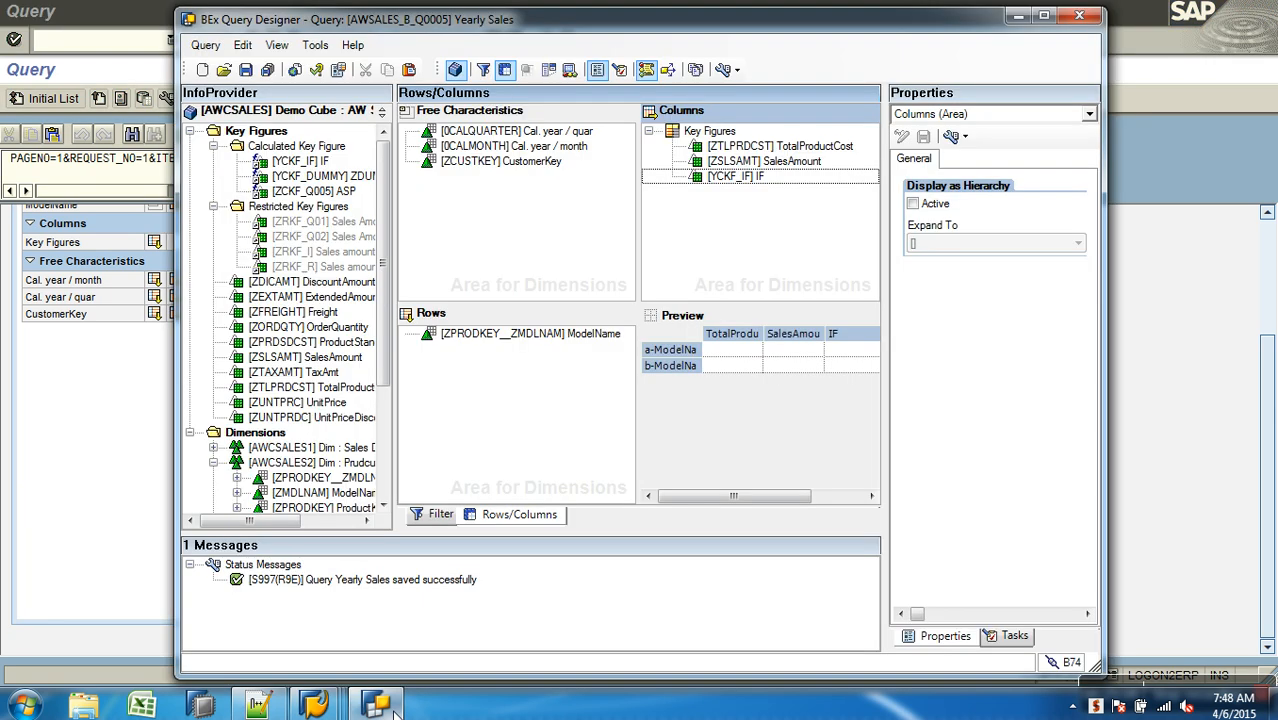
click(727, 180)
drag(748, 185, 320, 215)
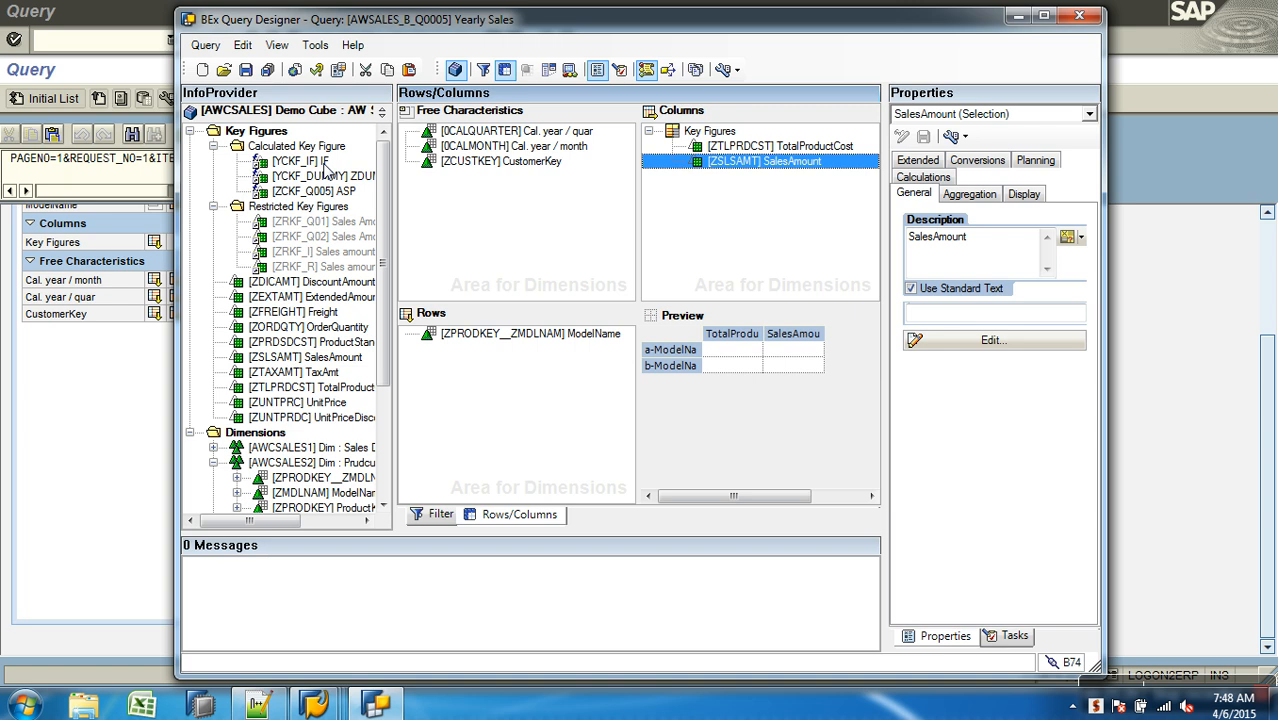
Open the IF calculated key figure for editing and clear its entire formula.
click(288, 162)
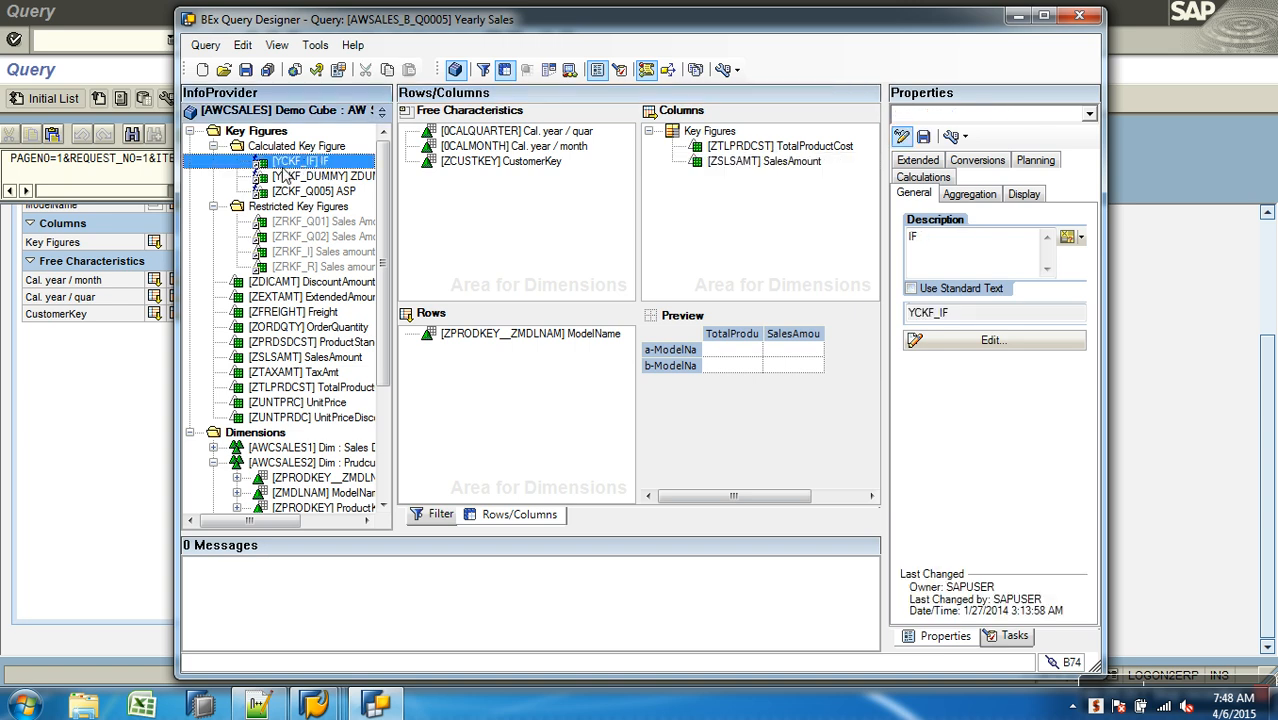
right_click(306, 162)
click(340, 172)
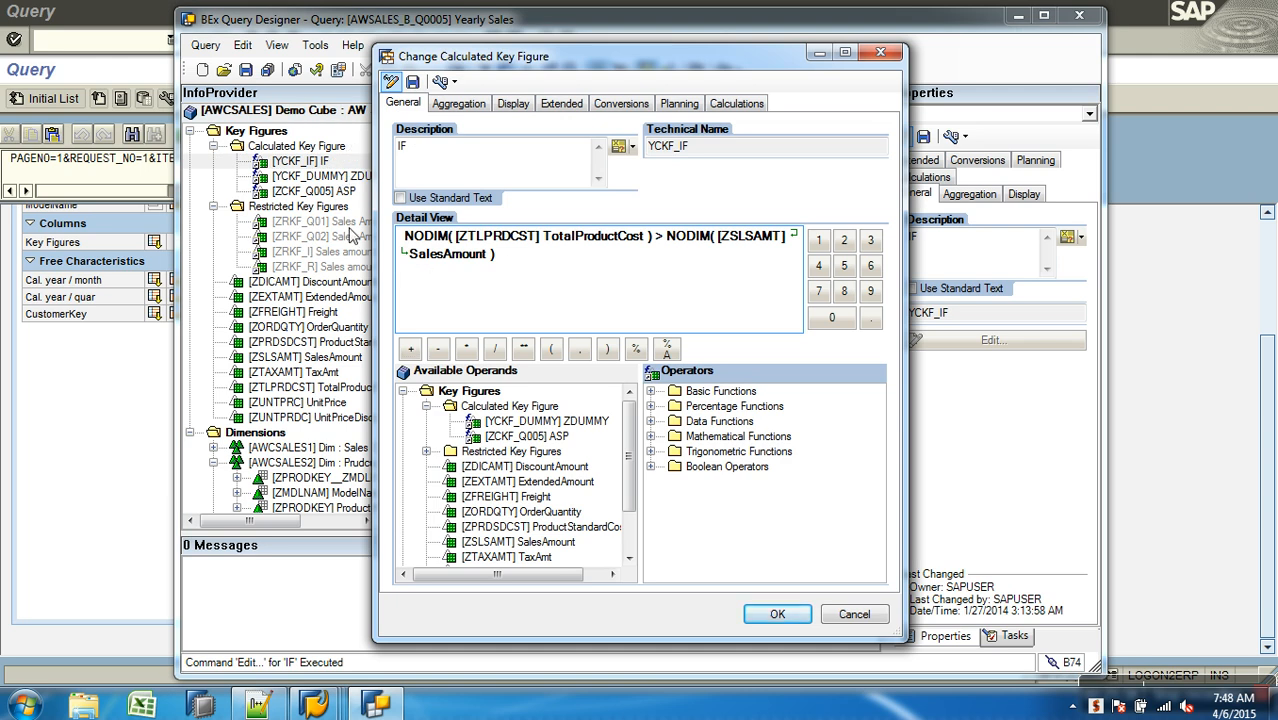
key(BackSpace)
key(BackSpace)
key(BackSpace)
key(BackSpace)
key(BackSpace)
key(BackSpace)
key(BackSpace)
key(BackSpace)
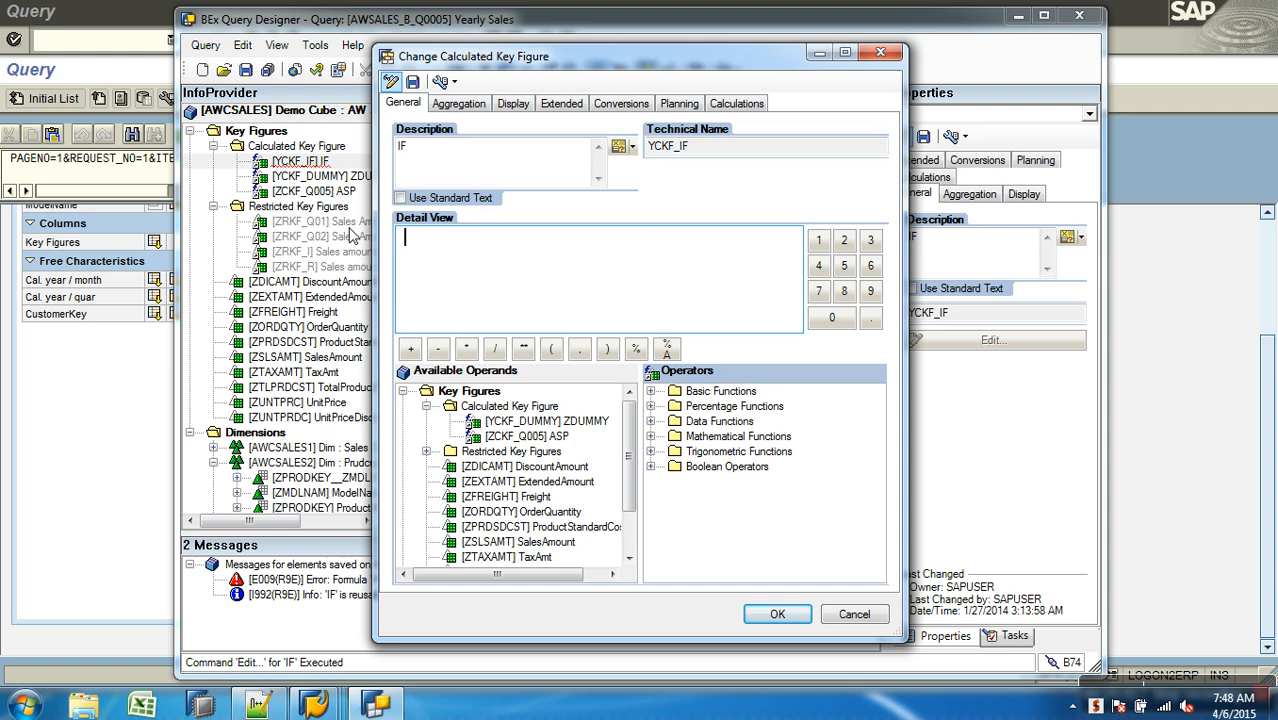
Begin the IF formula with the NODIM data function applied to TotalProductCost.
click(651, 421)
click(766, 503)
double_click(765, 497)
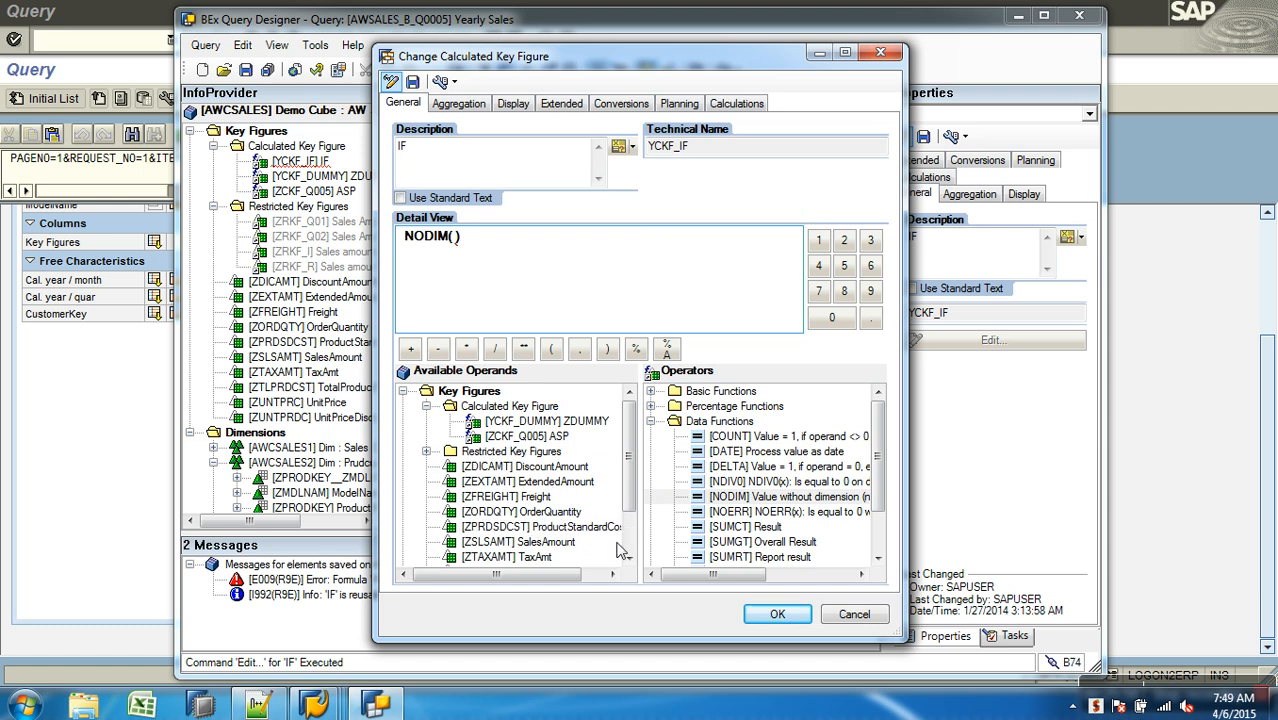
scroll(636, 540, down, 2)
double_click(590, 511)
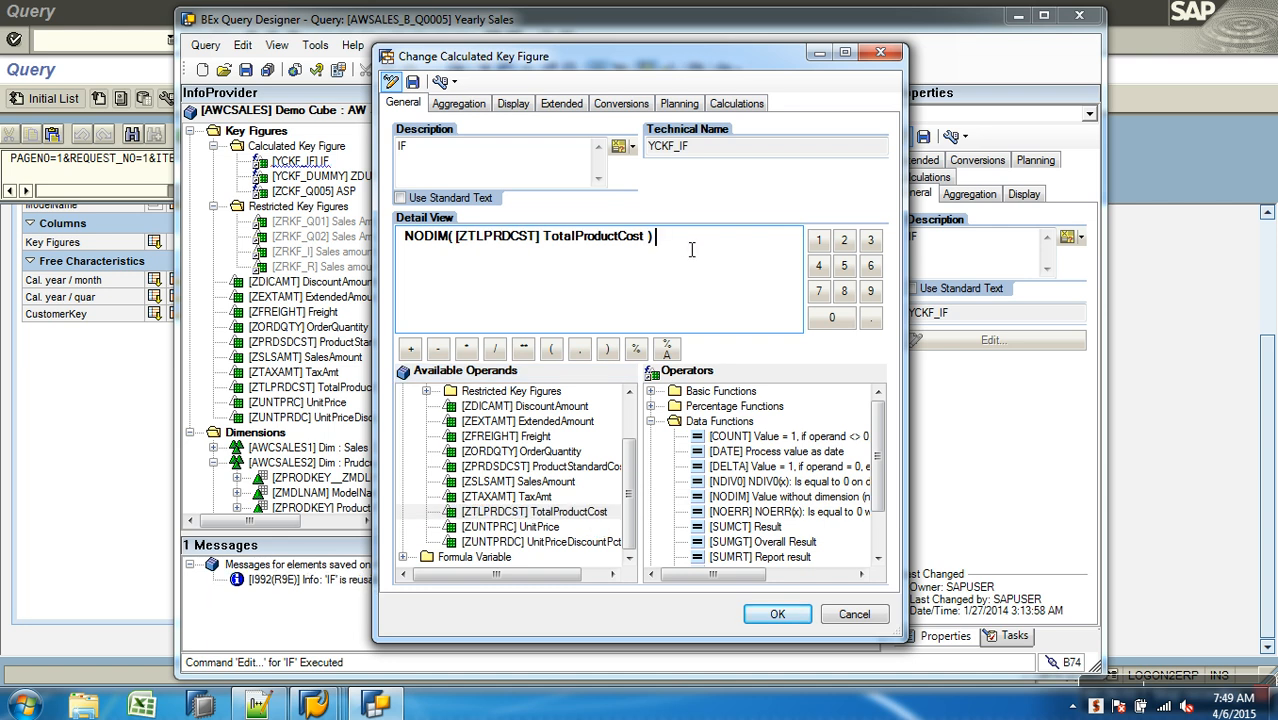
Extend the formula with the Boolean "is greater than" operator followed by NODIM of SalesAmount.
scroll(884, 534, down, 2)
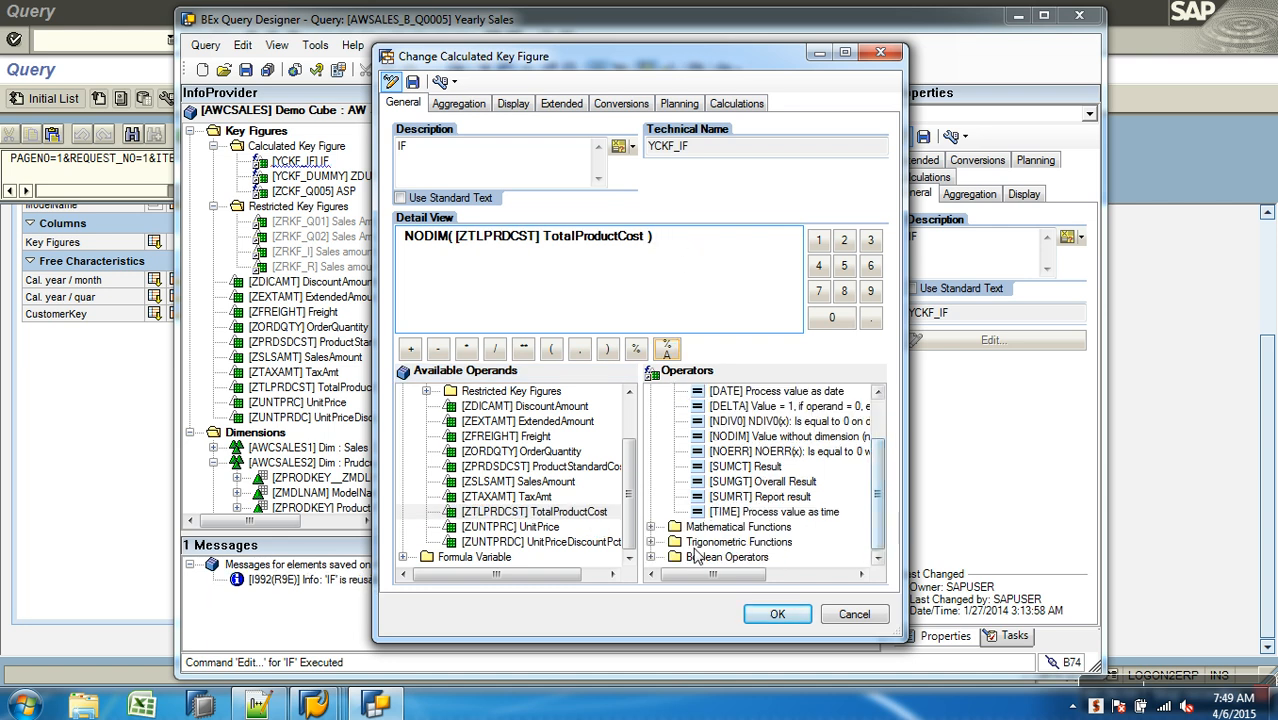
click(657, 560)
click(878, 558)
click(652, 557)
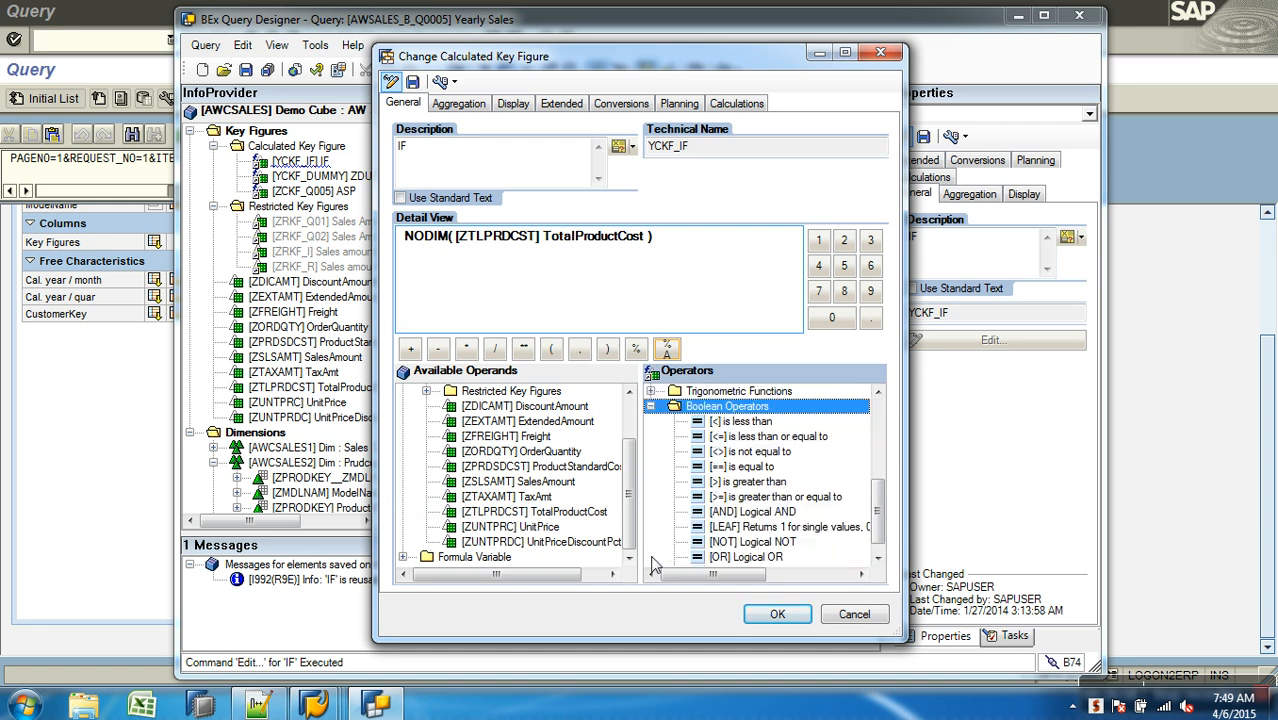
double_click(768, 482)
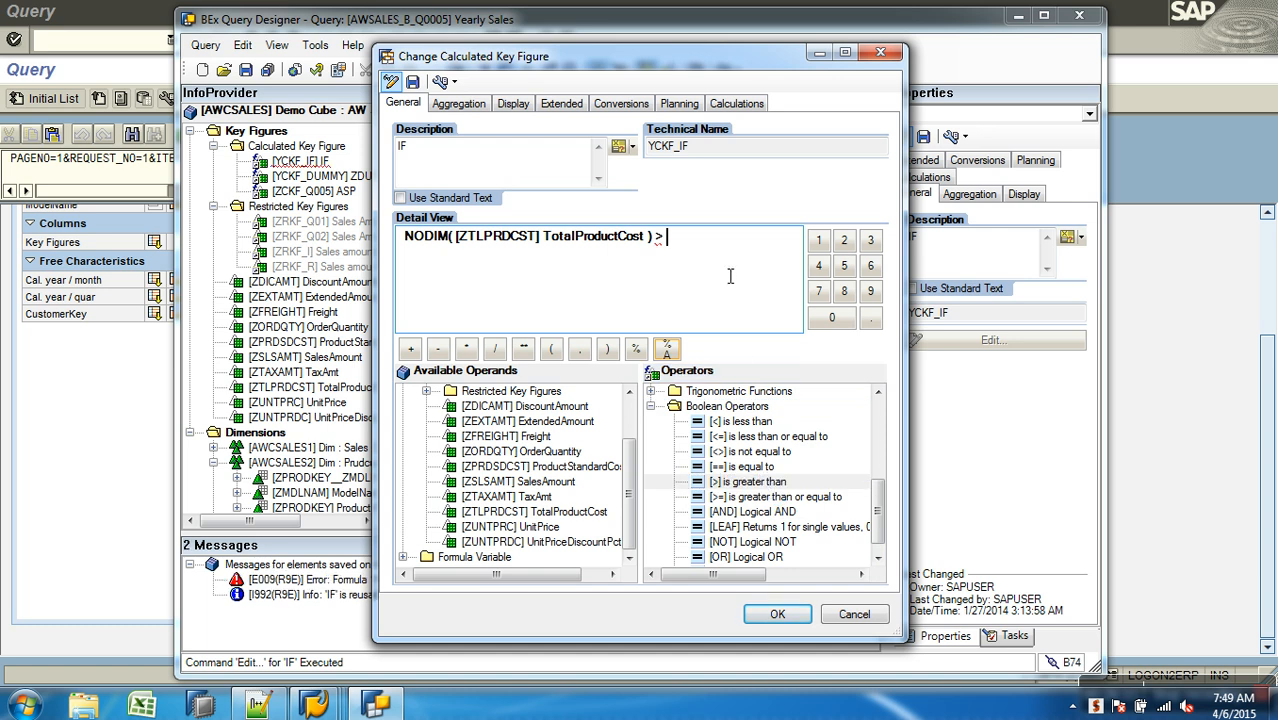
click(879, 448)
double_click(760, 467)
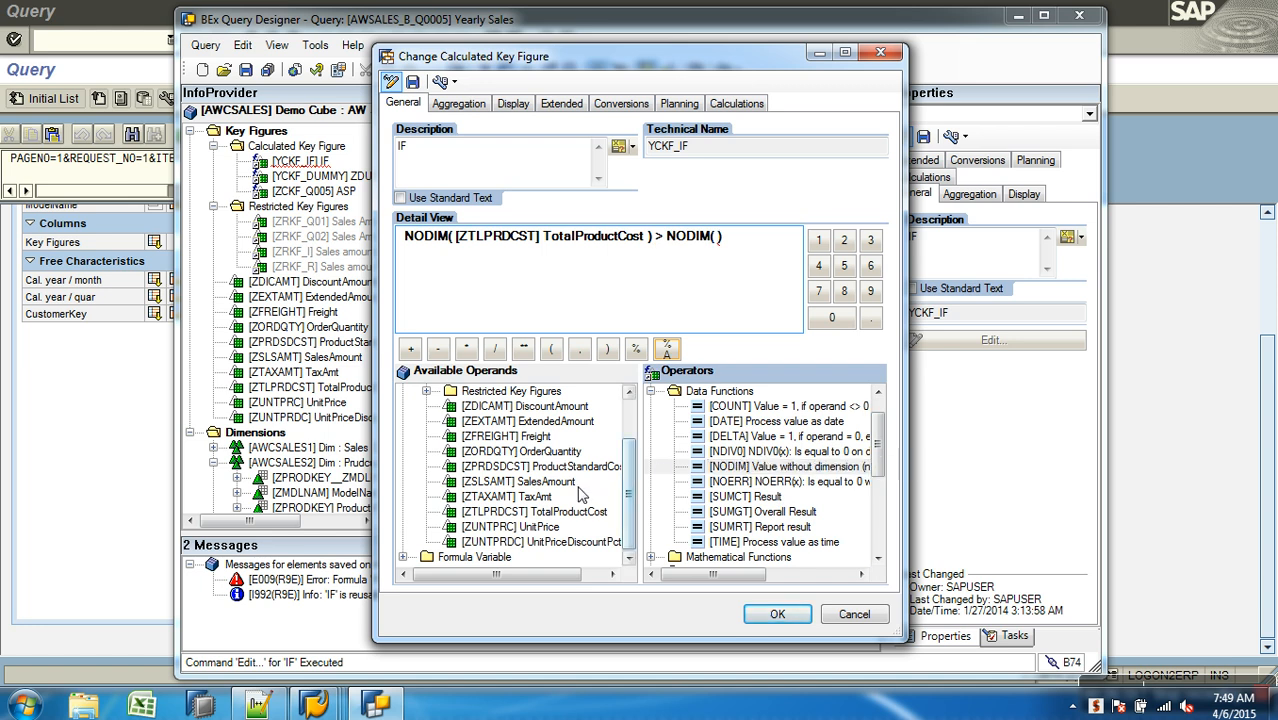
double_click(549, 482)
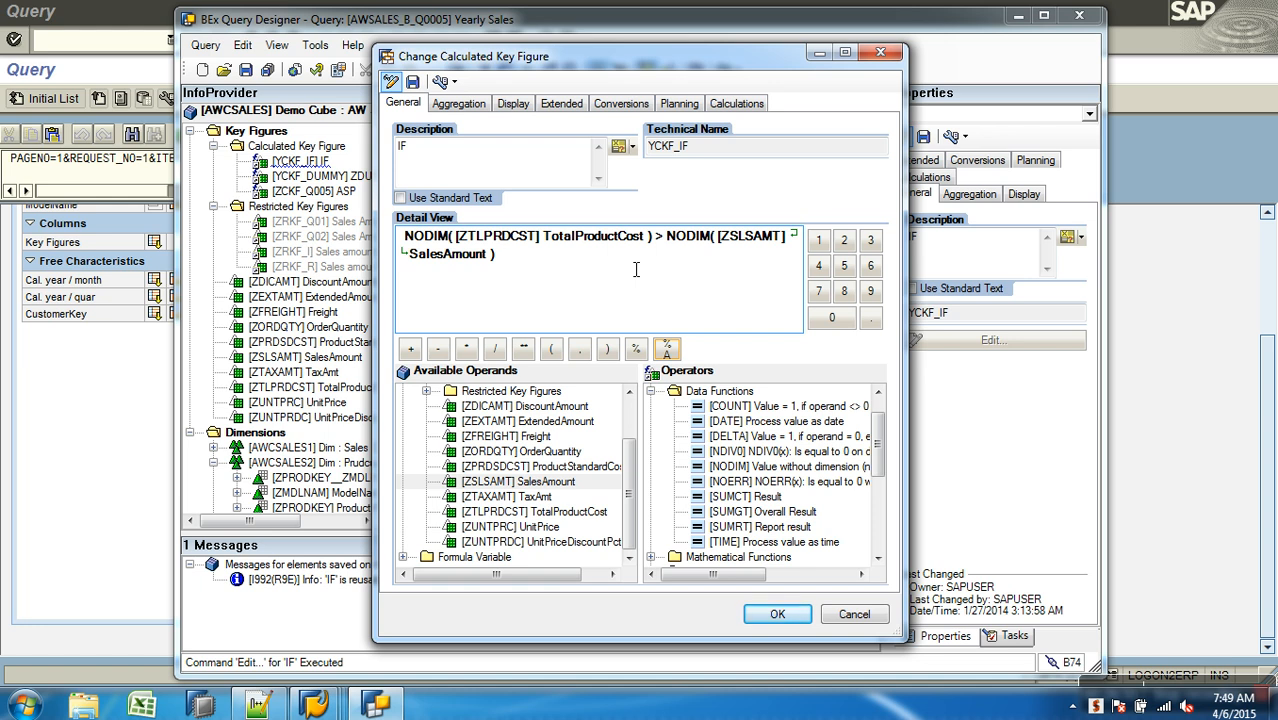
Multiply the first comparison in the IF formula by NODIM of TotalProductCost.
scroll(840, 500, down, 5)
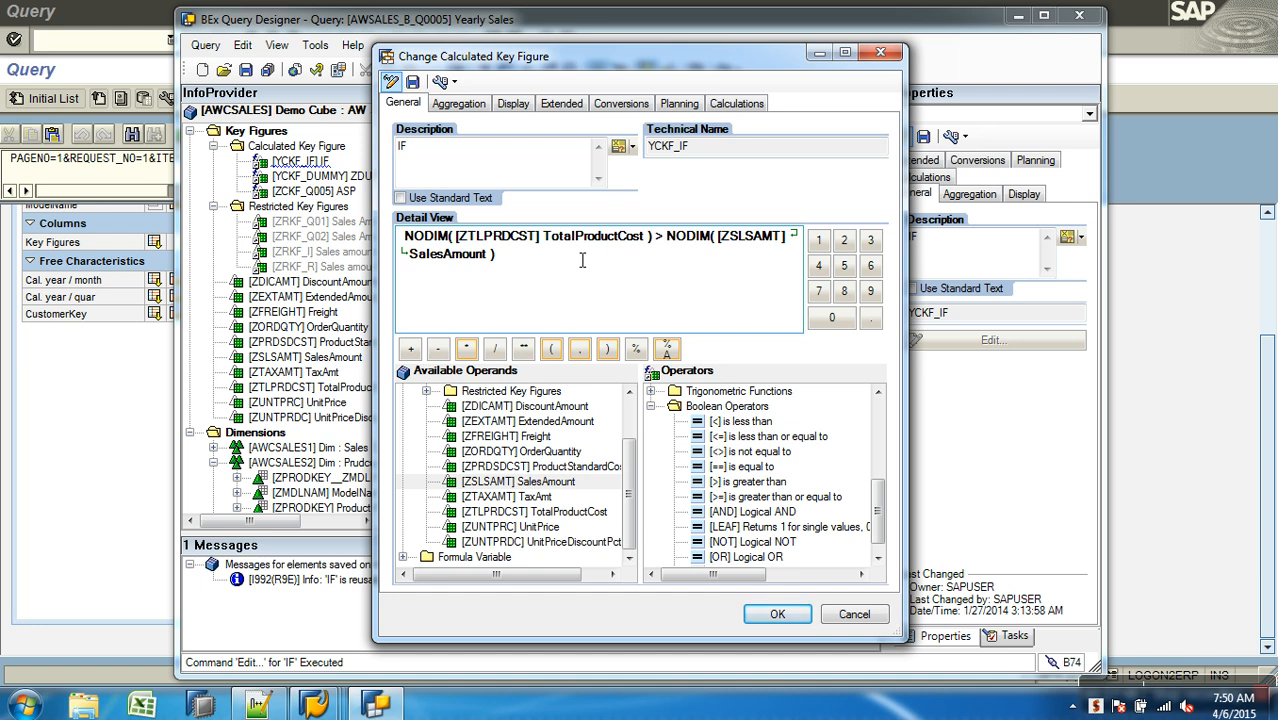
click(466, 348)
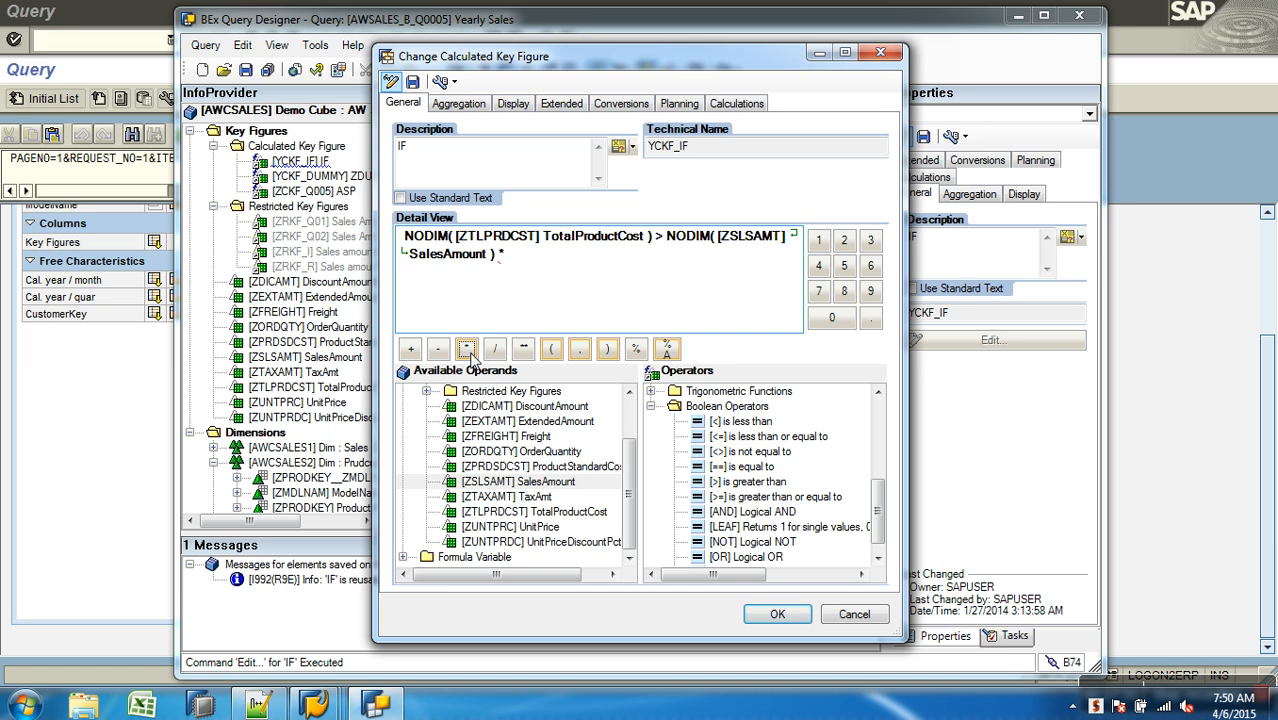
click(876, 428)
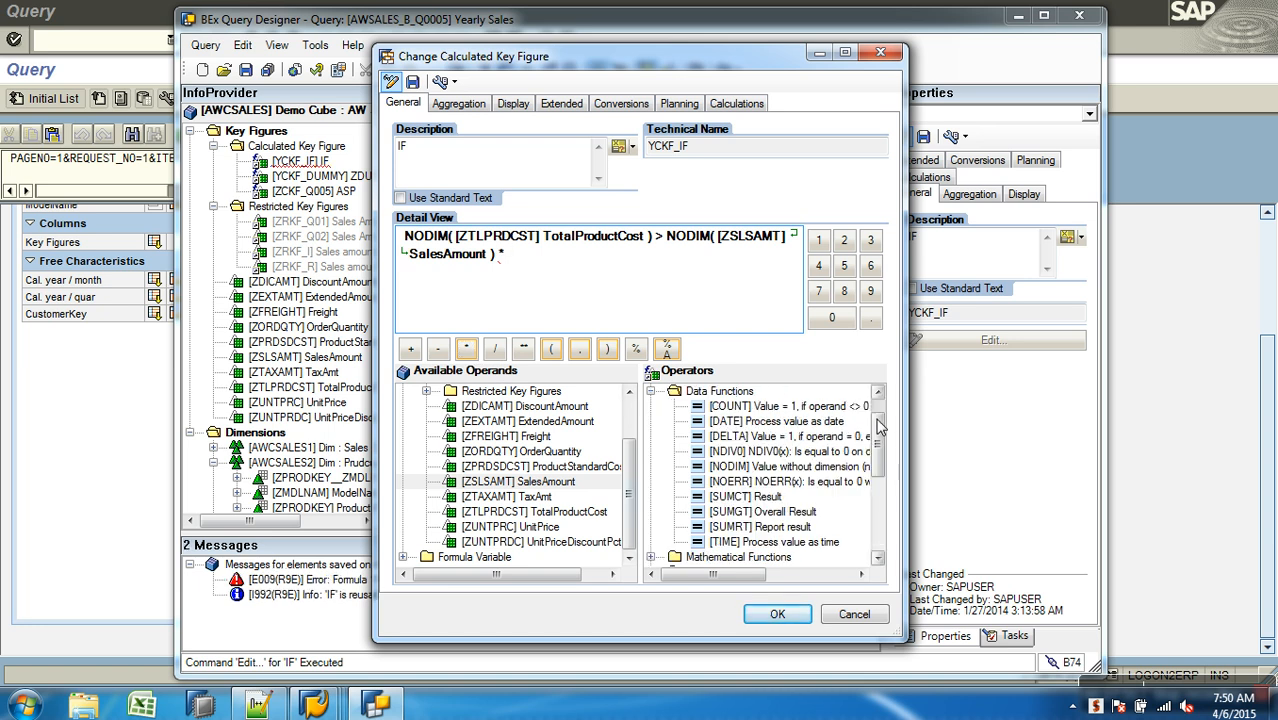
click(800, 452)
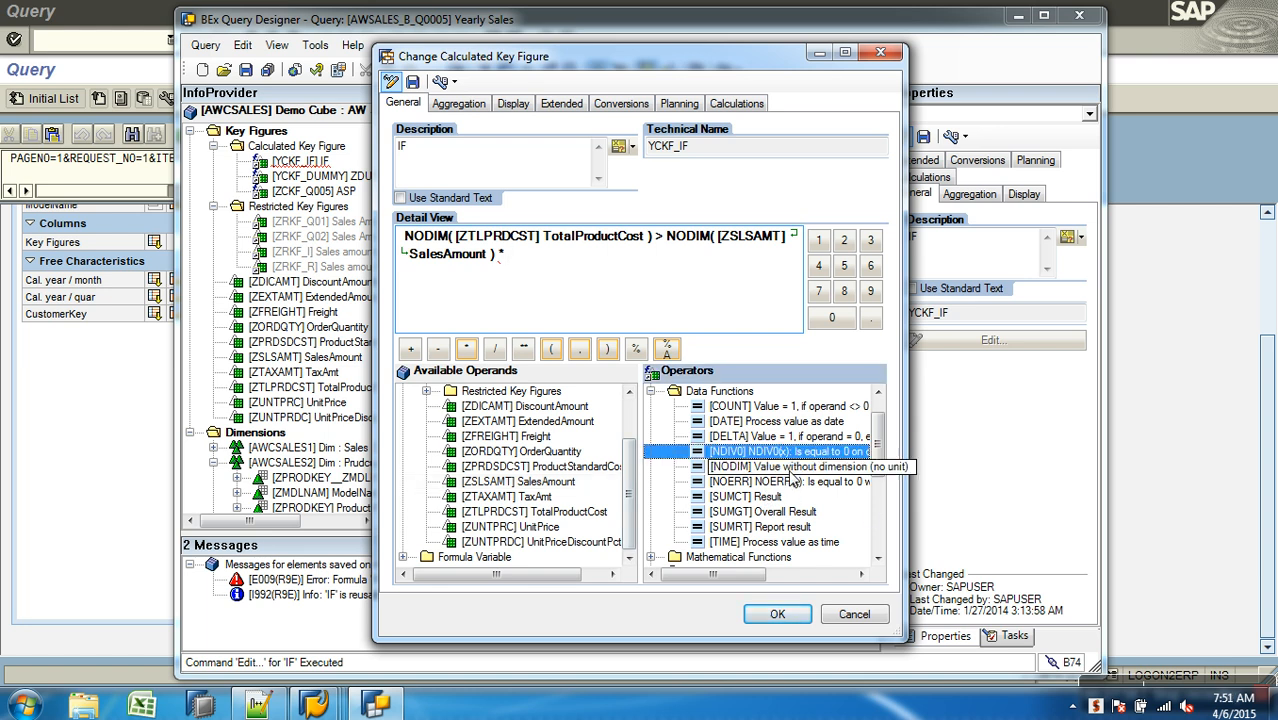
double_click(791, 467)
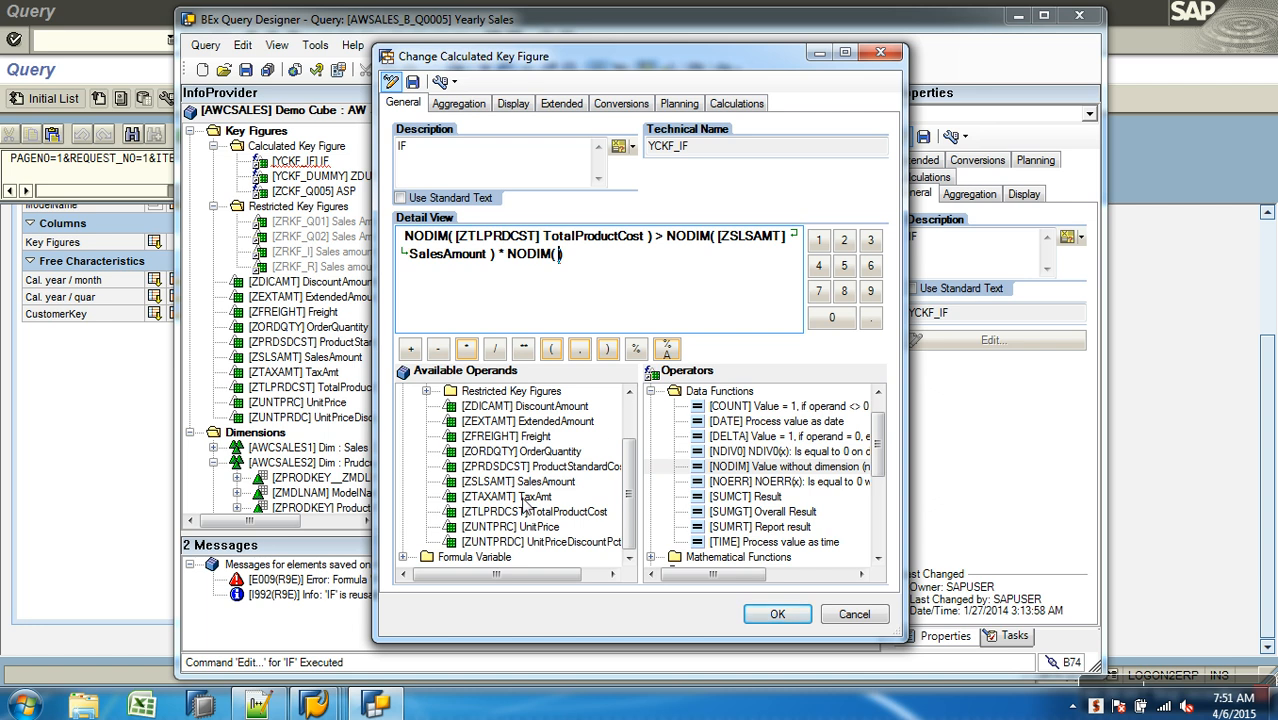
double_click(575, 512)
click(775, 267)
Add a second comparison after a plus sign: NODIM of SalesAmount greater than NODIM of TotalProductCost.
click(412, 350)
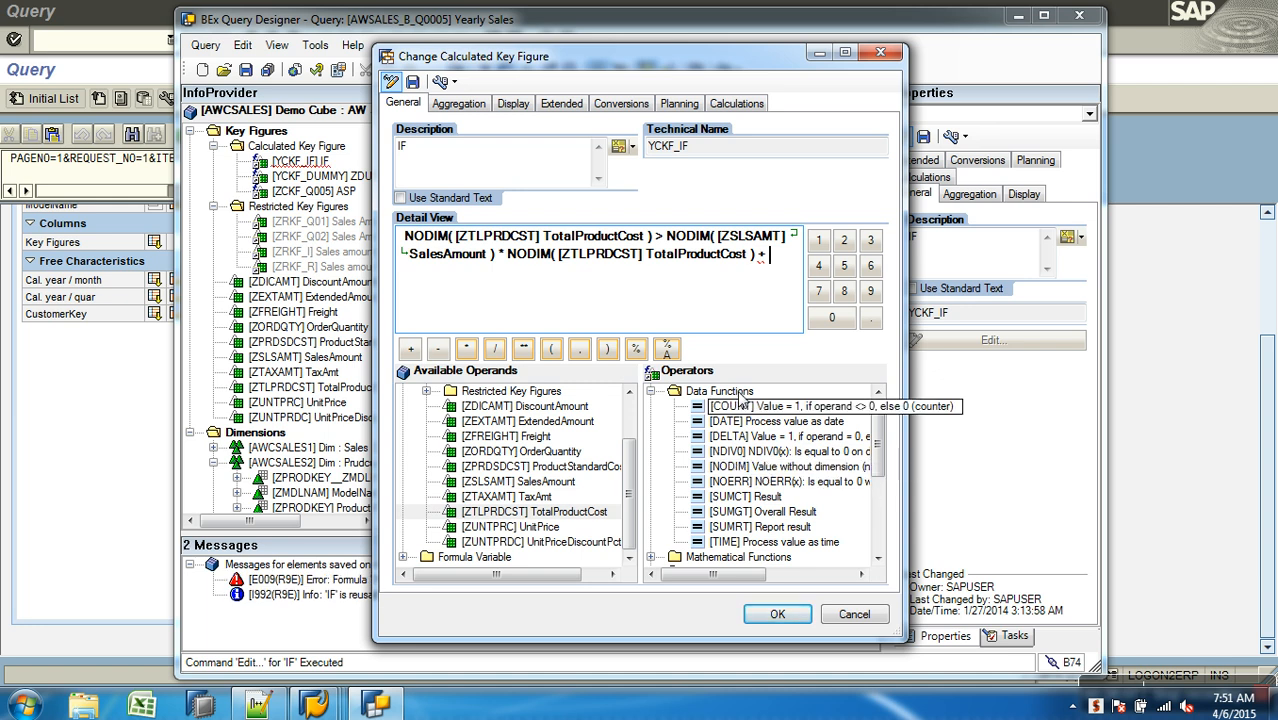
double_click(797, 467)
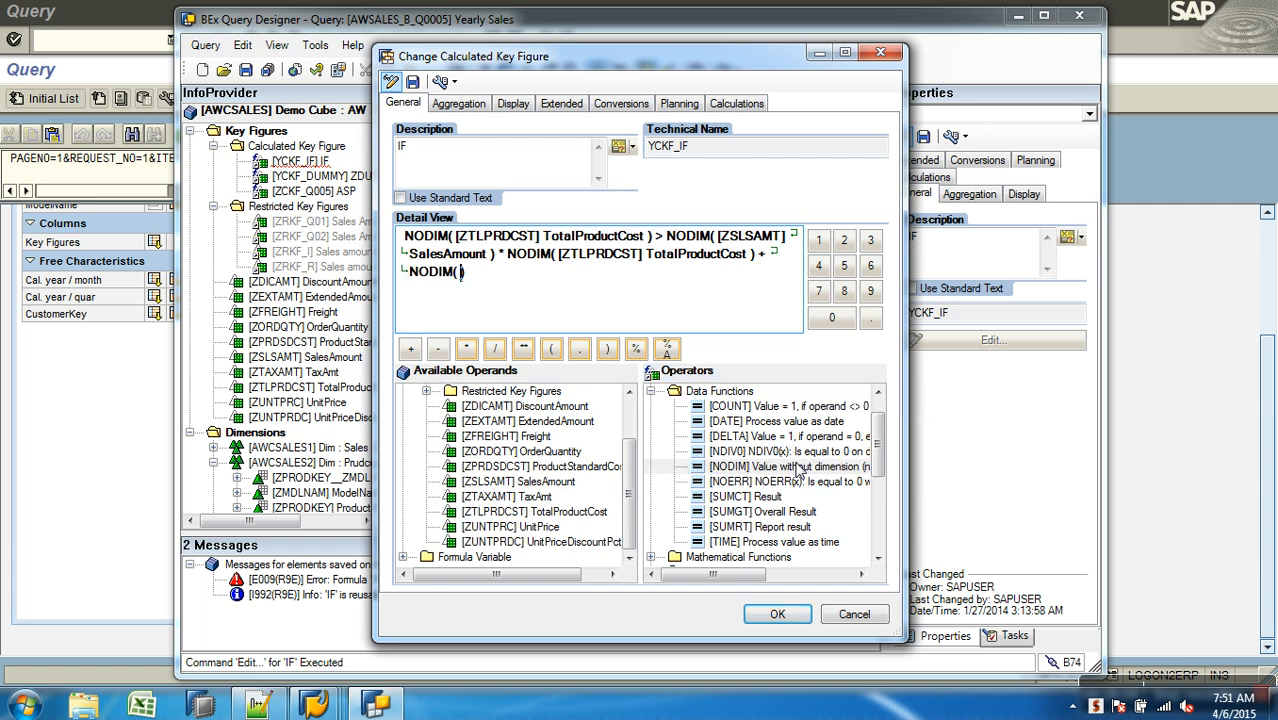
double_click(552, 481)
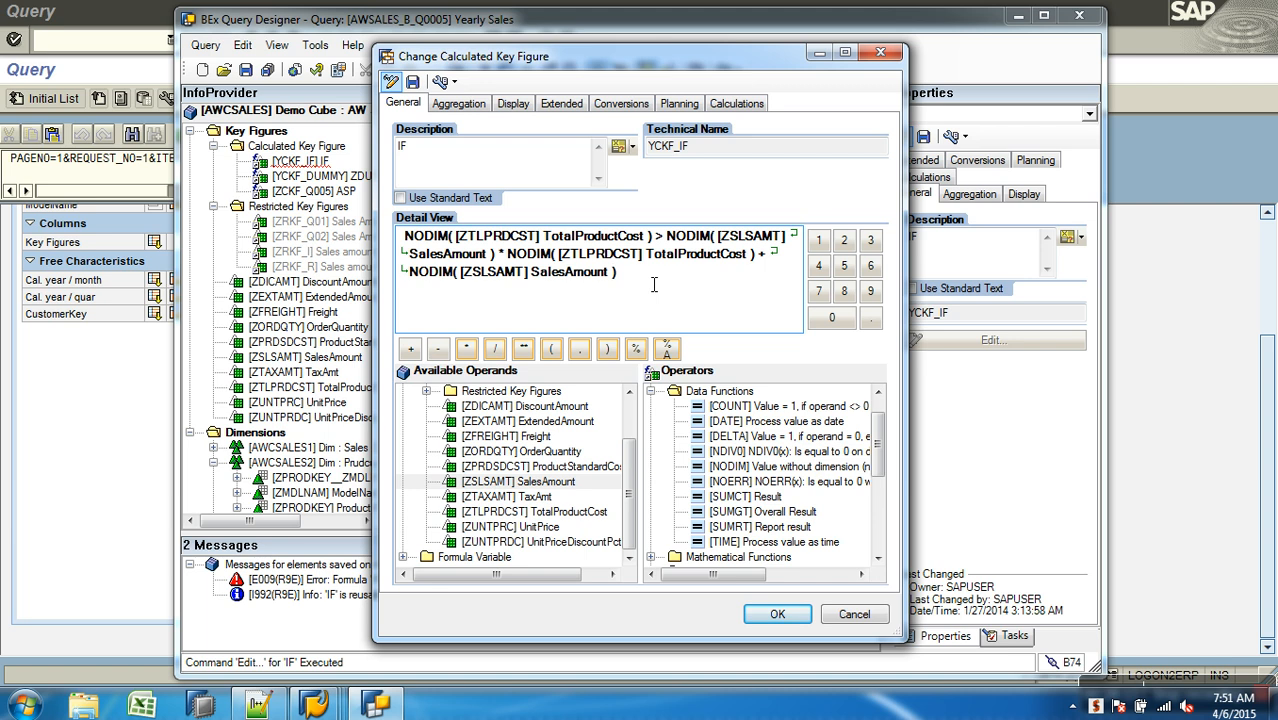
click(880, 504)
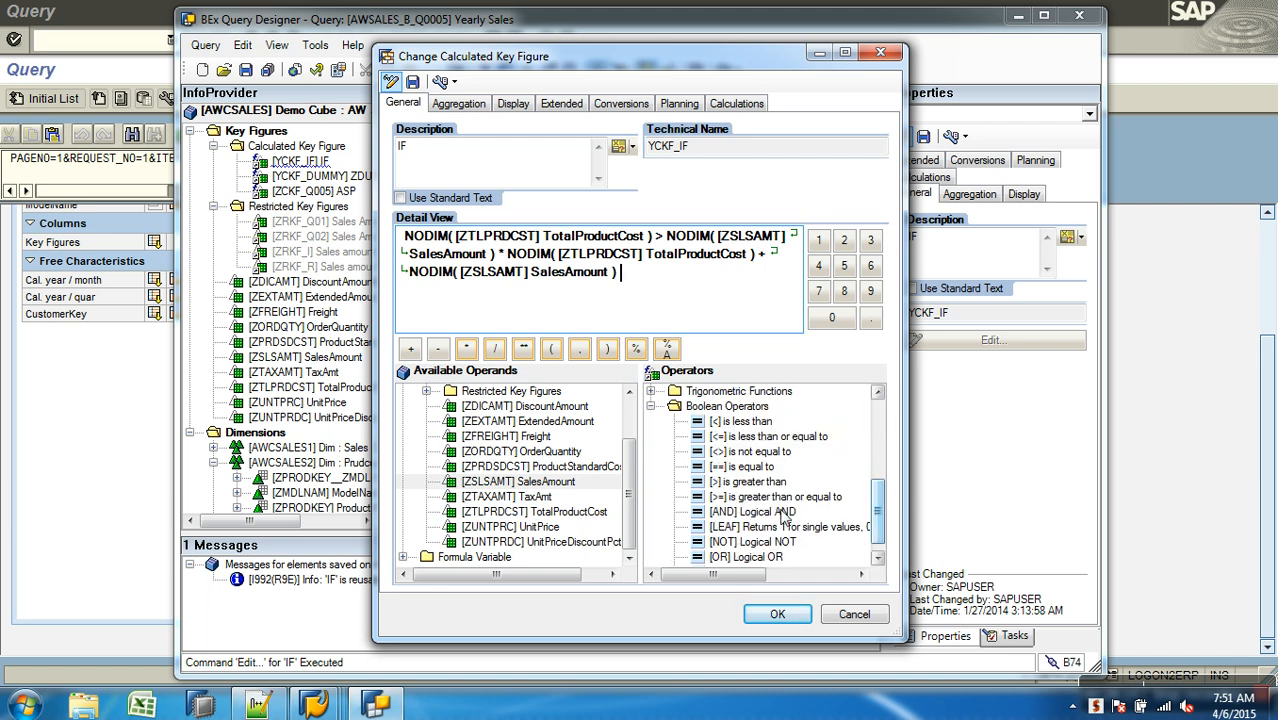
double_click(748, 481)
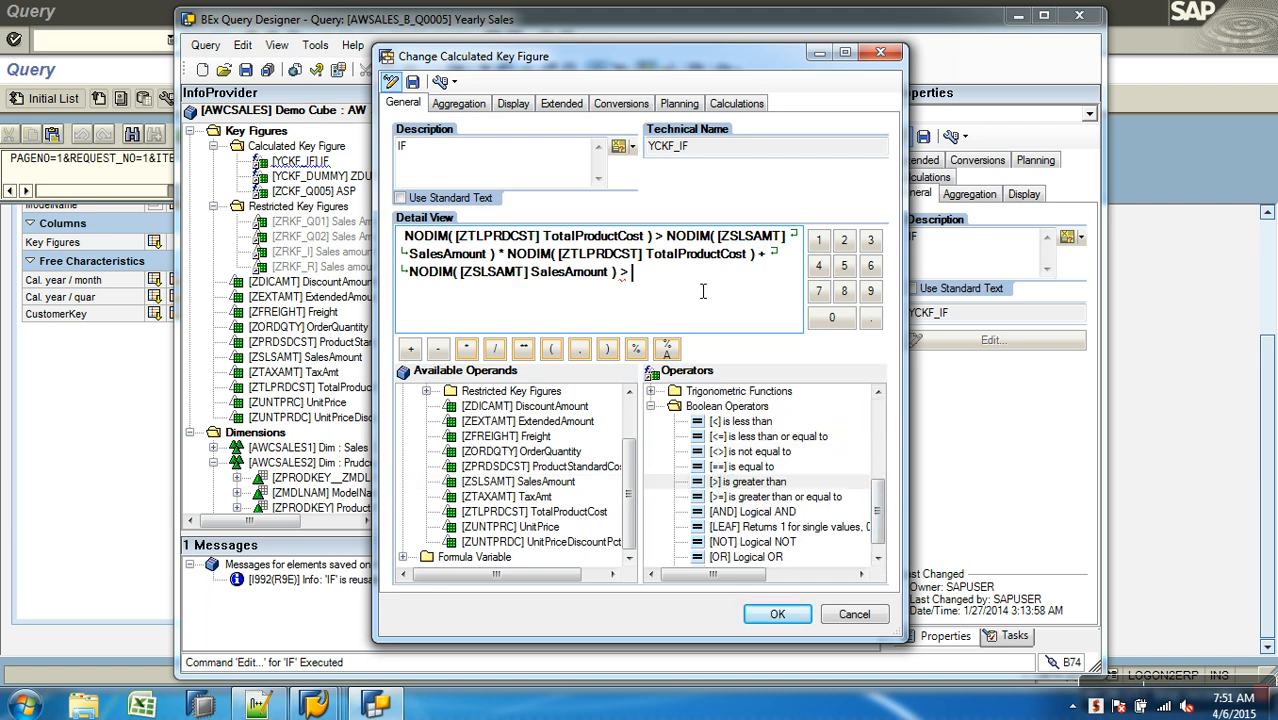
scroll(778, 470, up, 5)
double_click(777, 470)
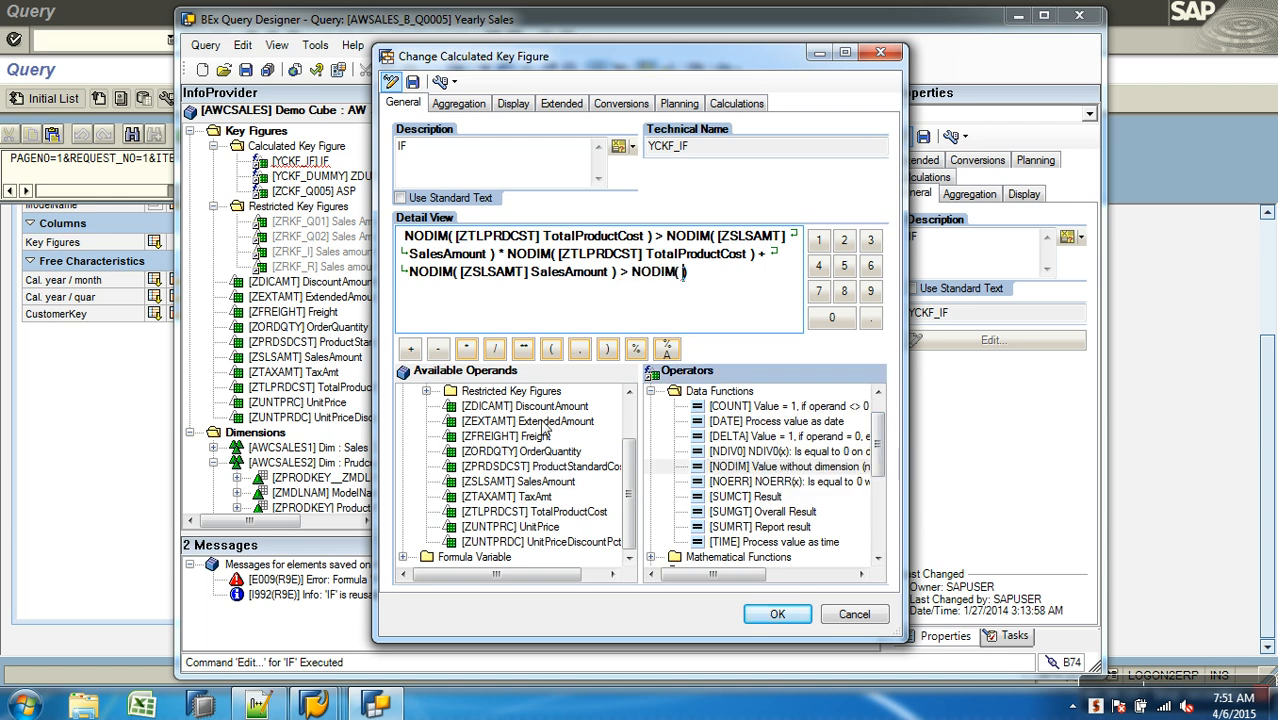
double_click(566, 512)
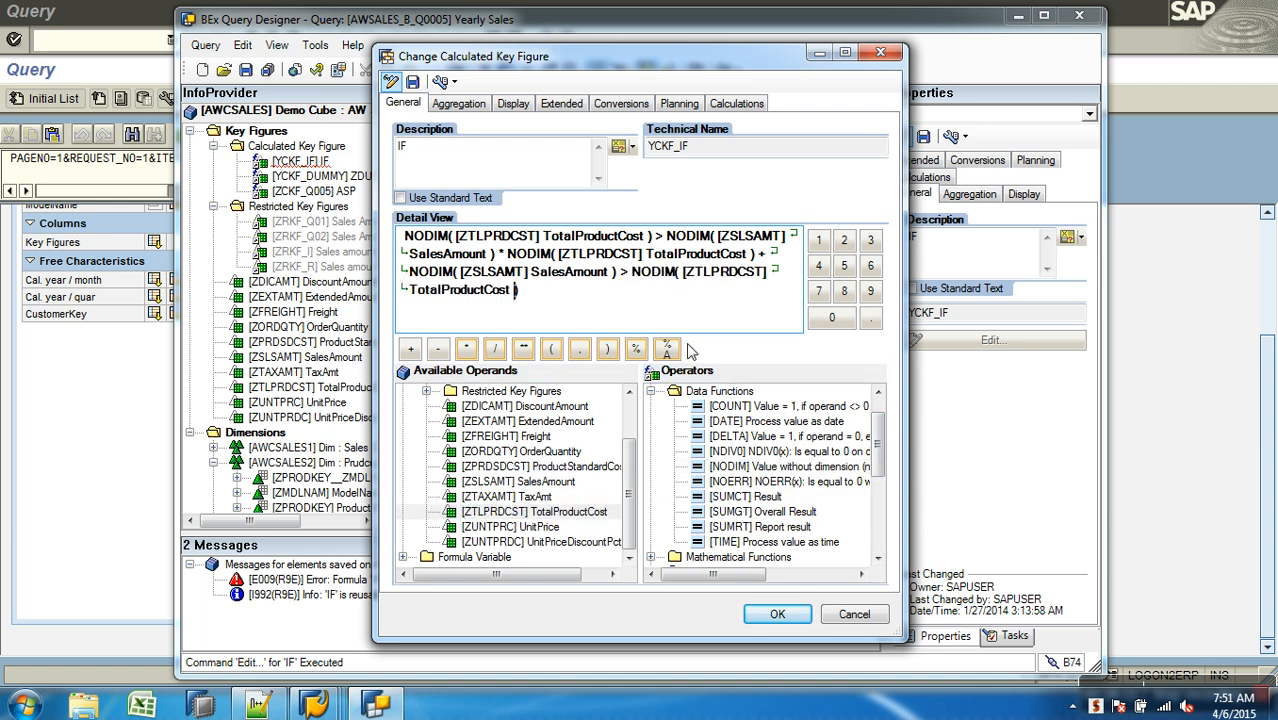
Multiply the second comparison in the IF formula by NODIM of SalesAmount.
click(468, 349)
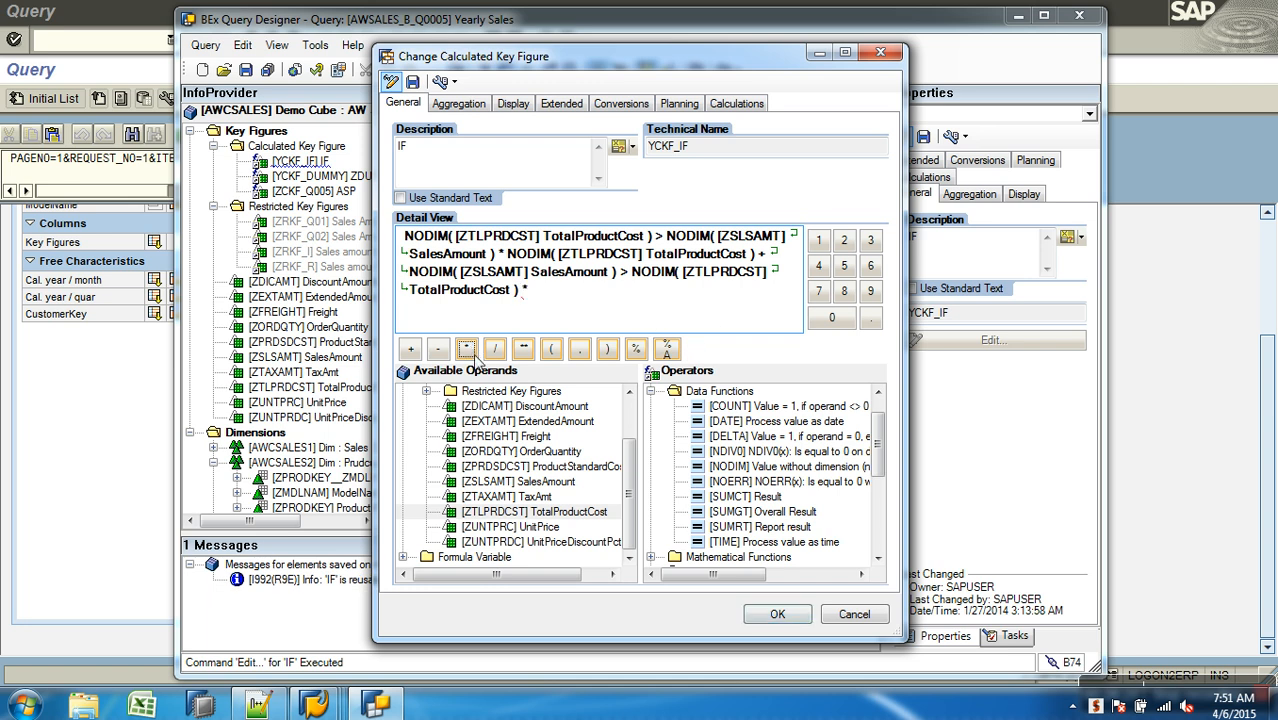
click(768, 477)
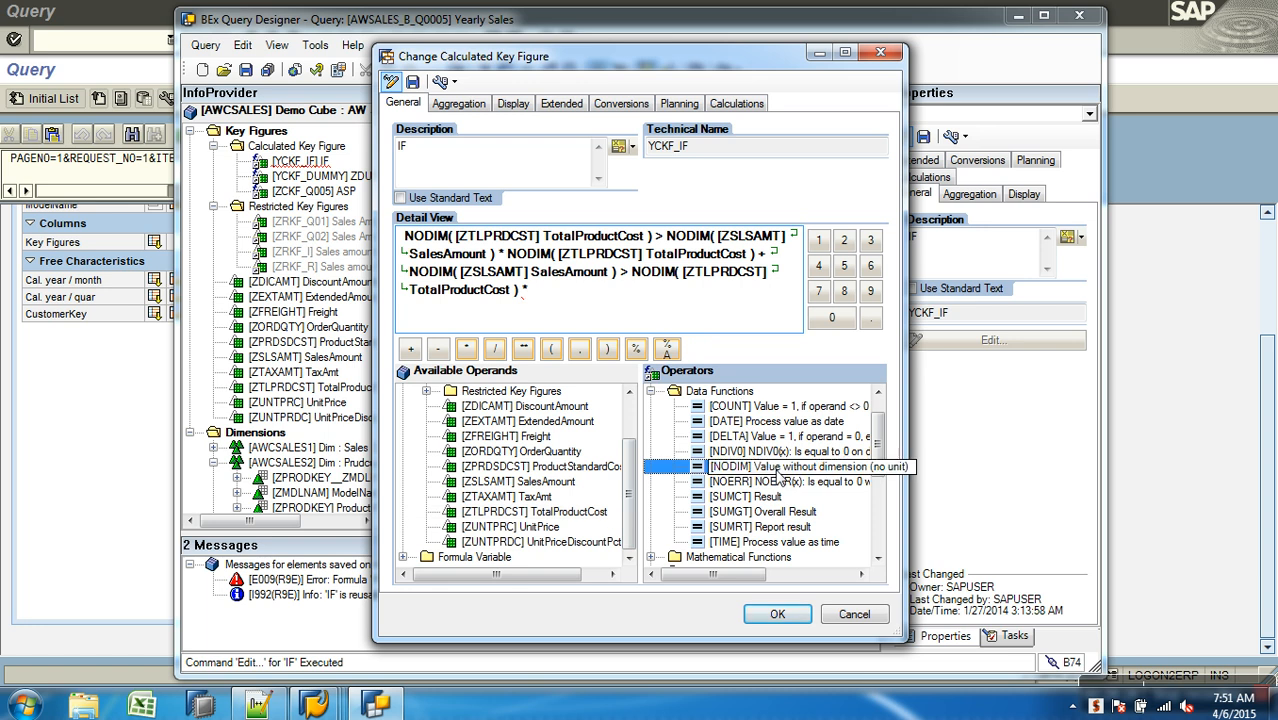
double_click(778, 477)
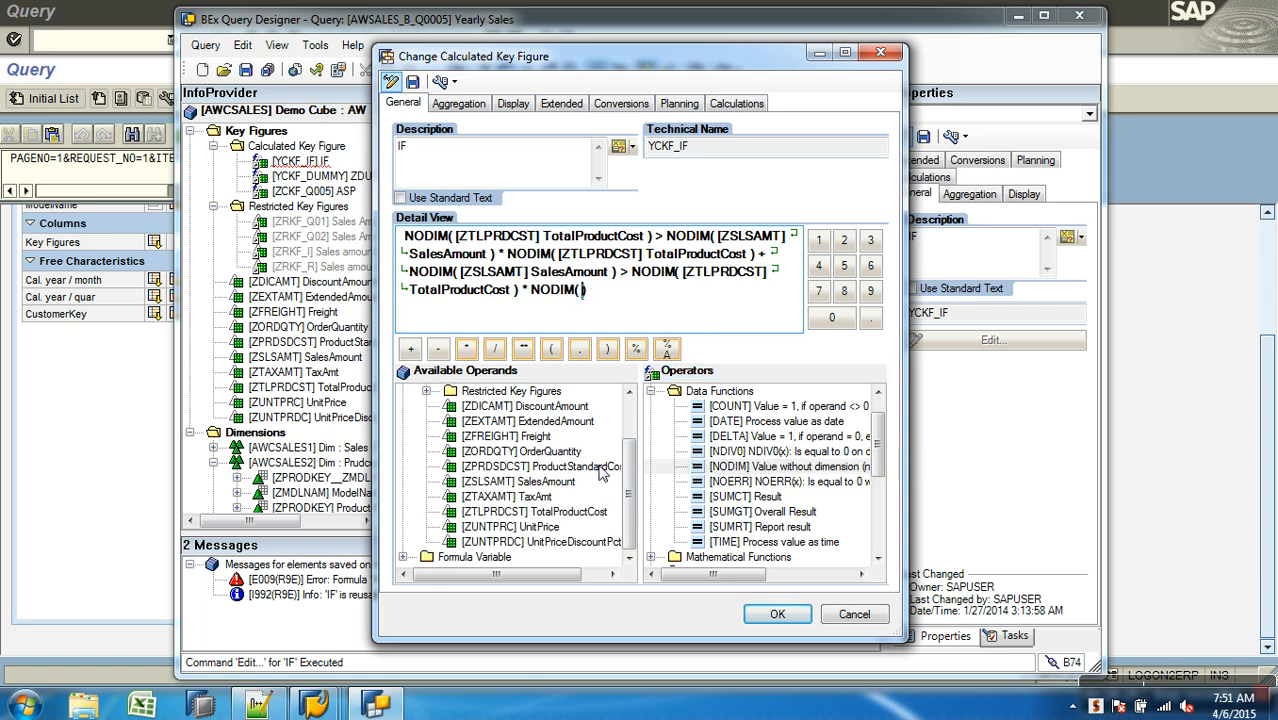
double_click(575, 484)
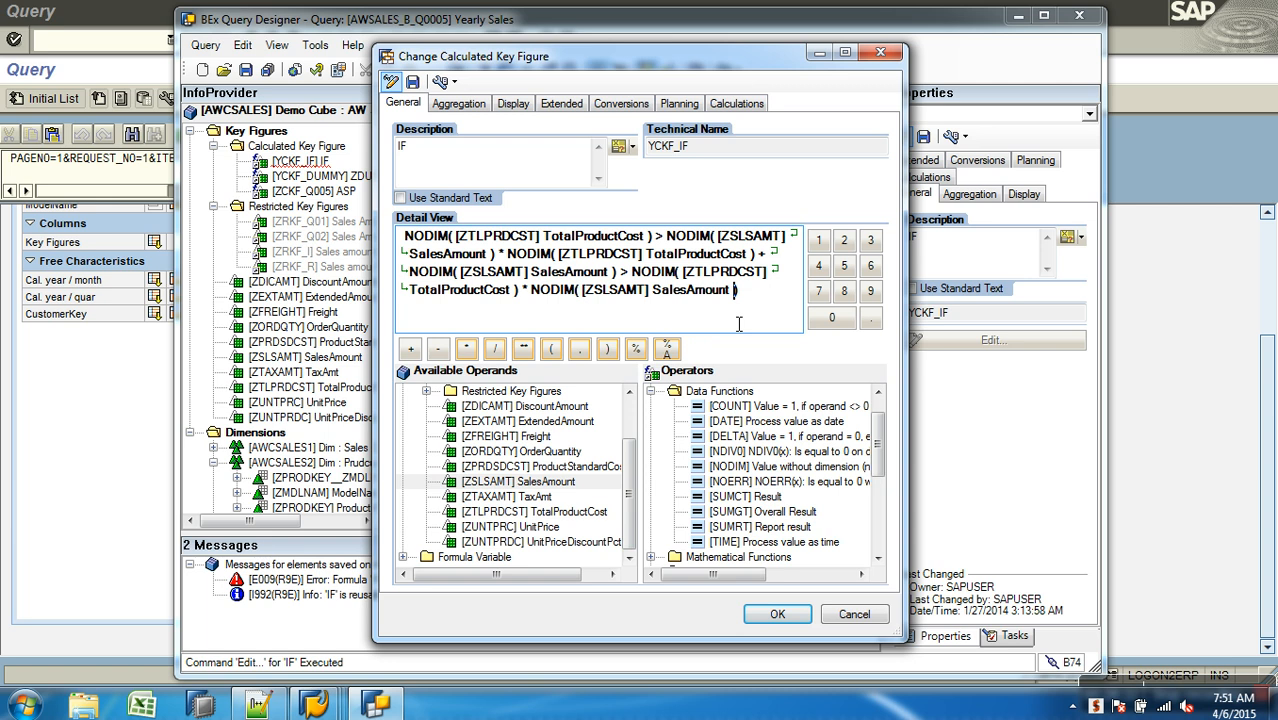
click(761, 302)
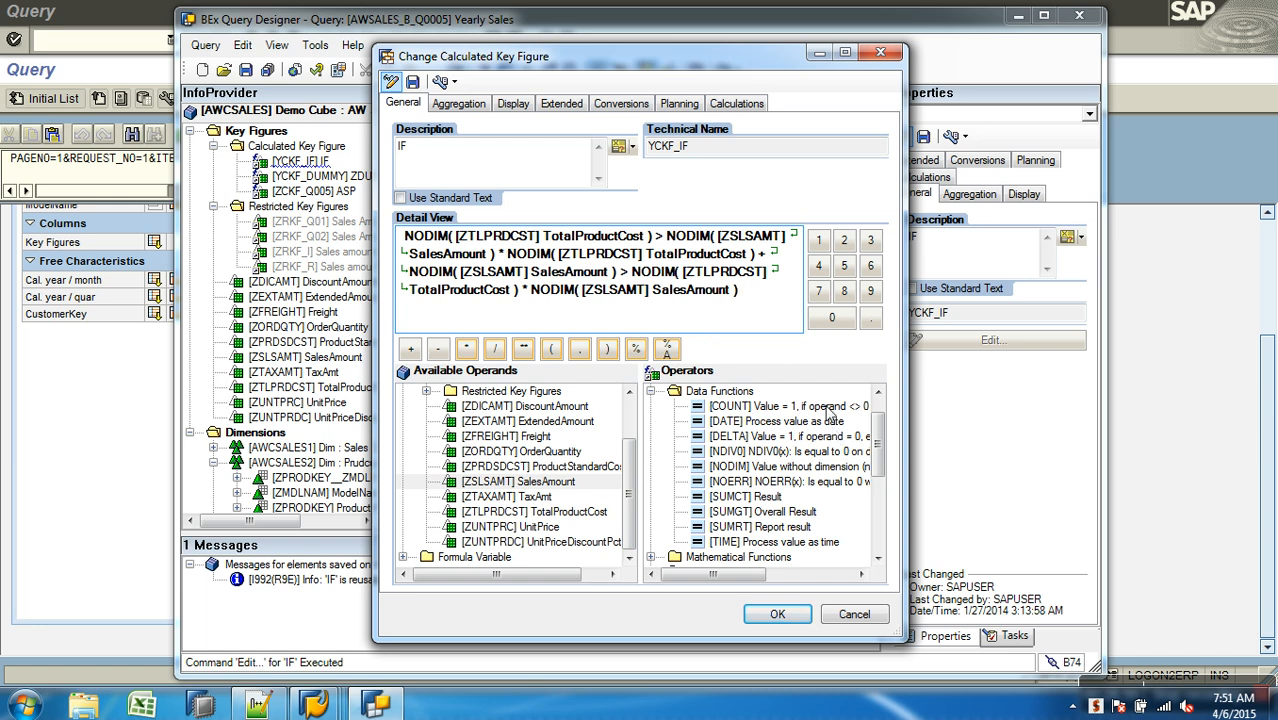
Review the TotalProductCost and SalesAmount operands and the plus sign joining the two comparison terms of the formula.
double_click(640, 237)
double_click(762, 243)
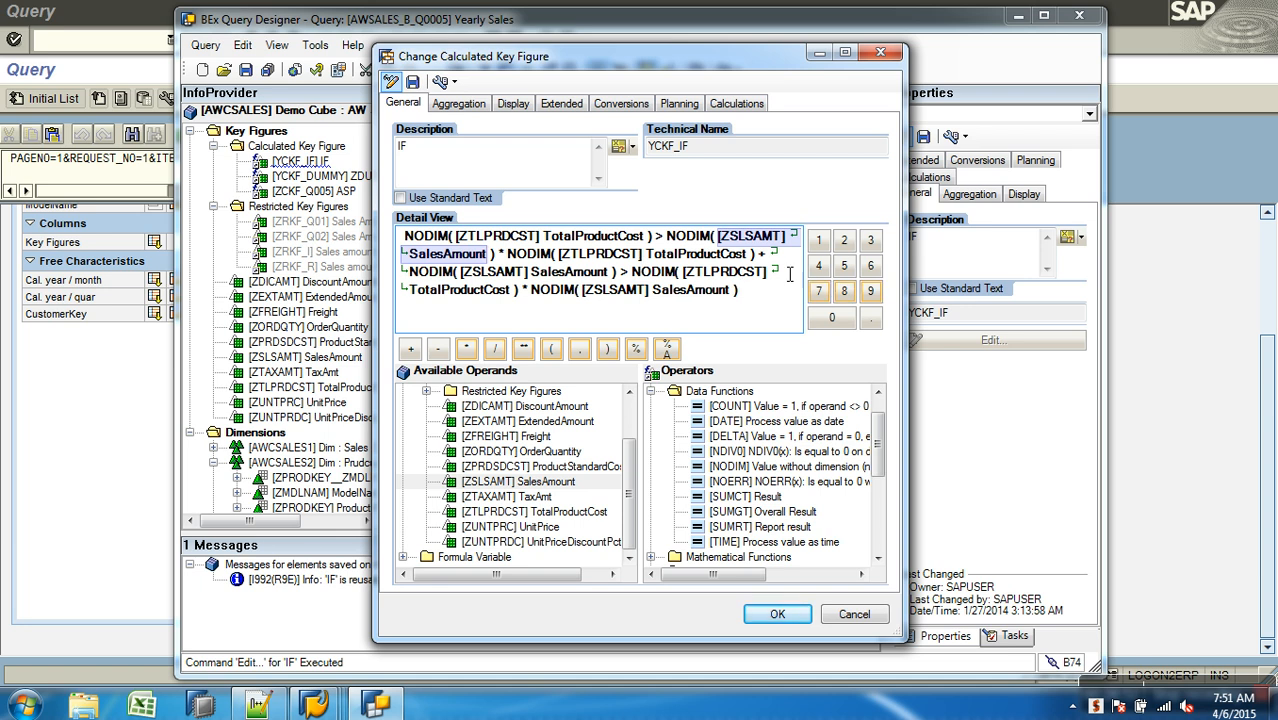
click(764, 255)
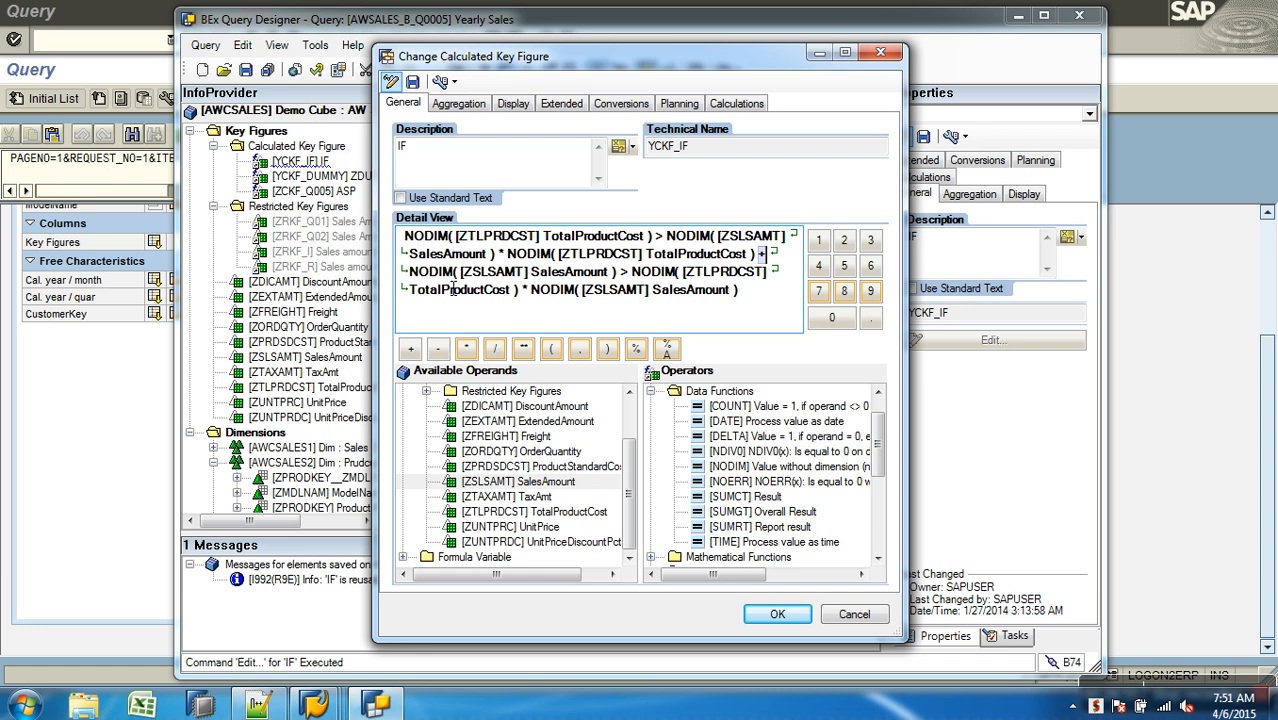
click(553, 281)
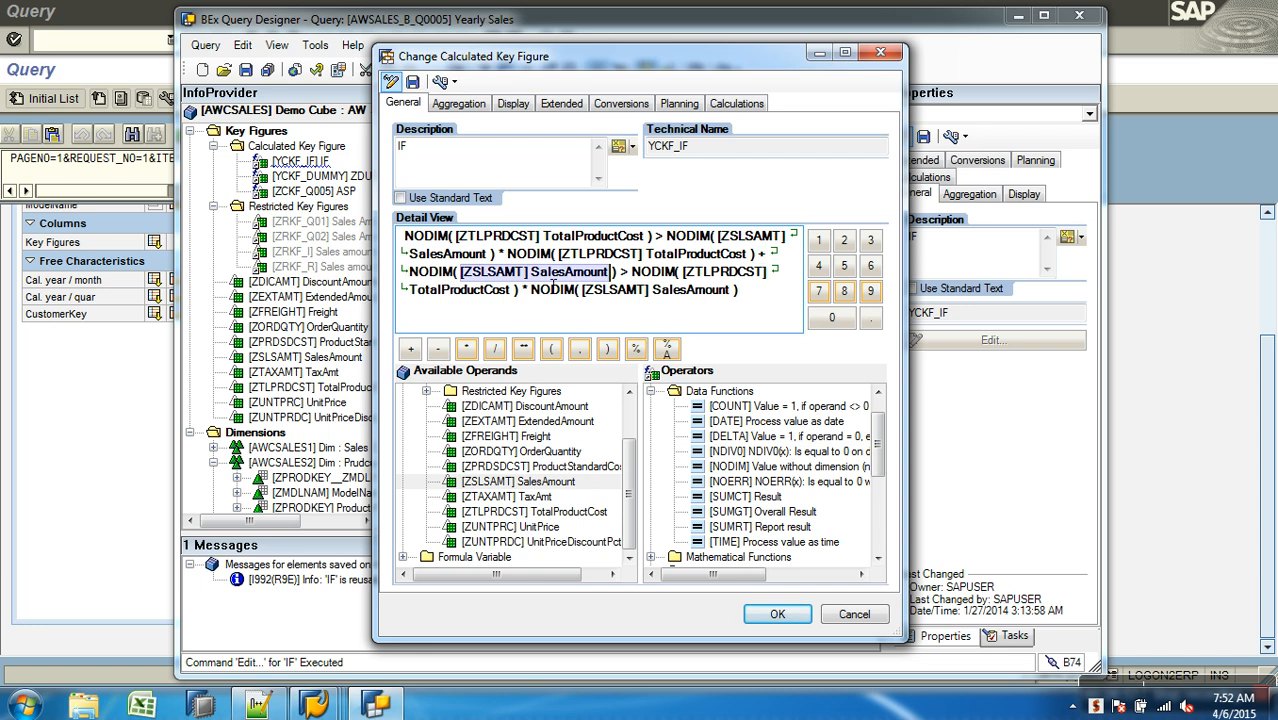
click(710, 280)
click(573, 241)
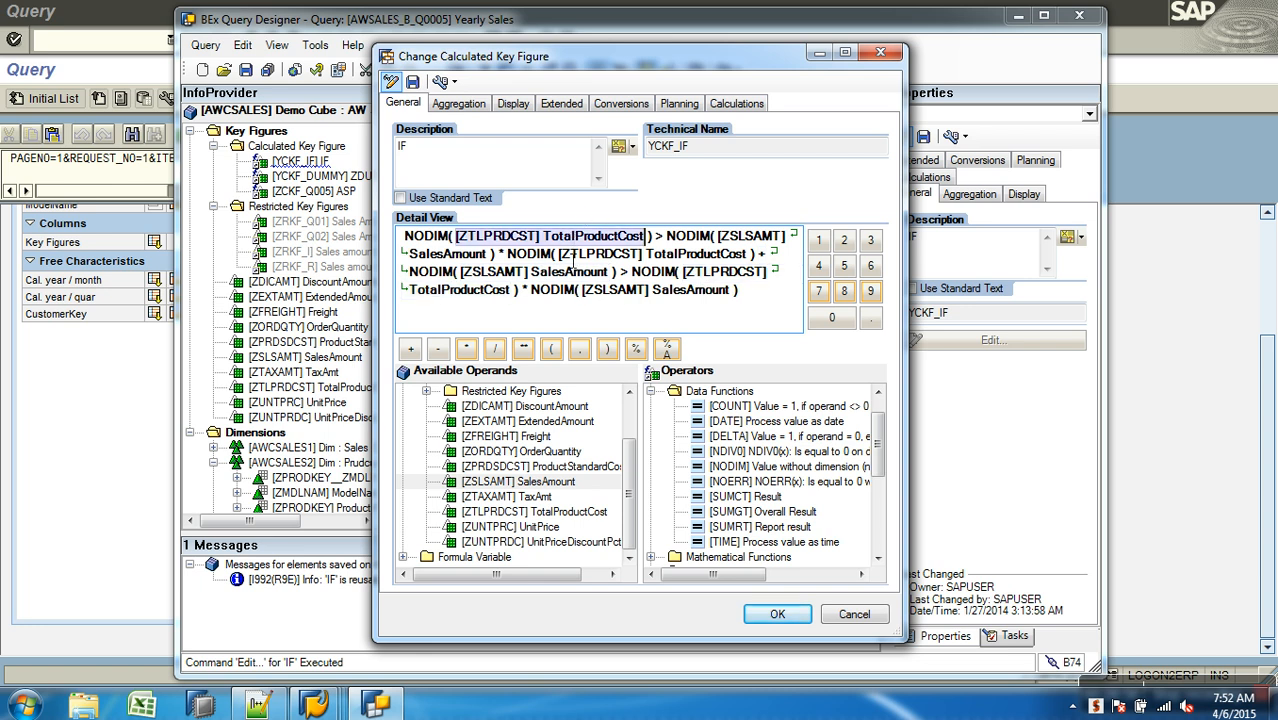
click(560, 281)
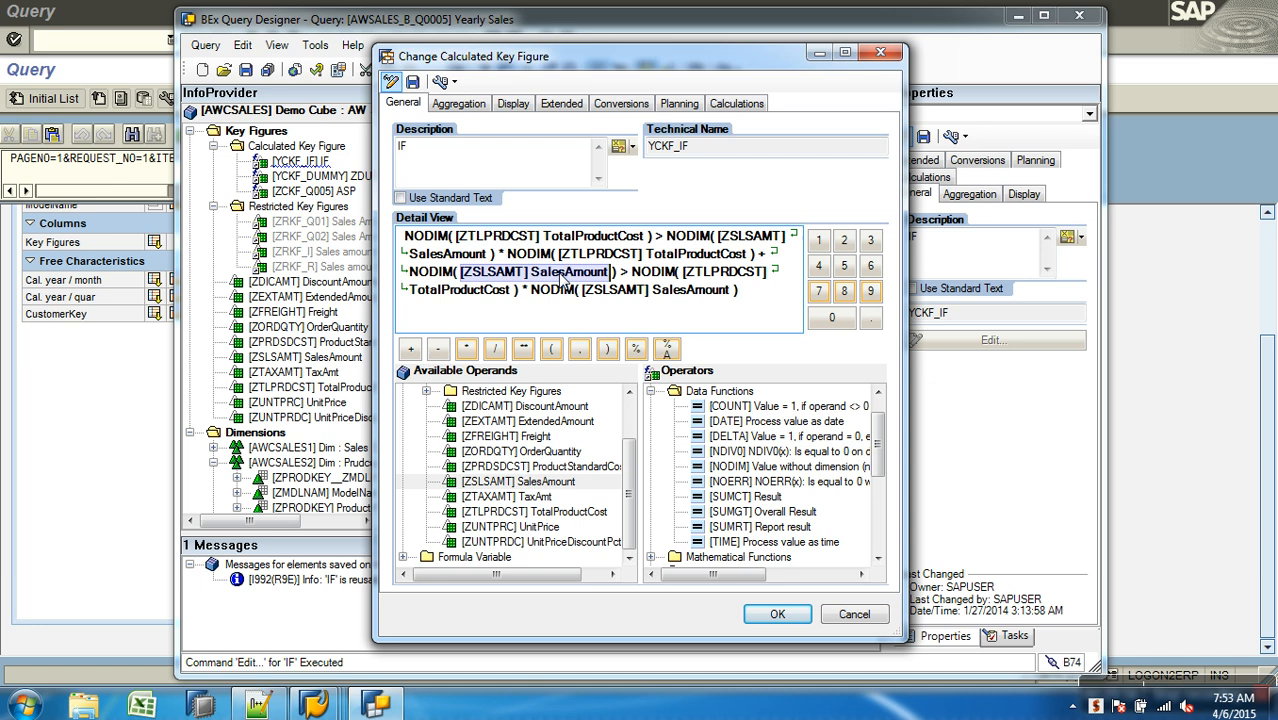
Apply the revised IF formula and save the Yearly Sales query.
click(777, 614)
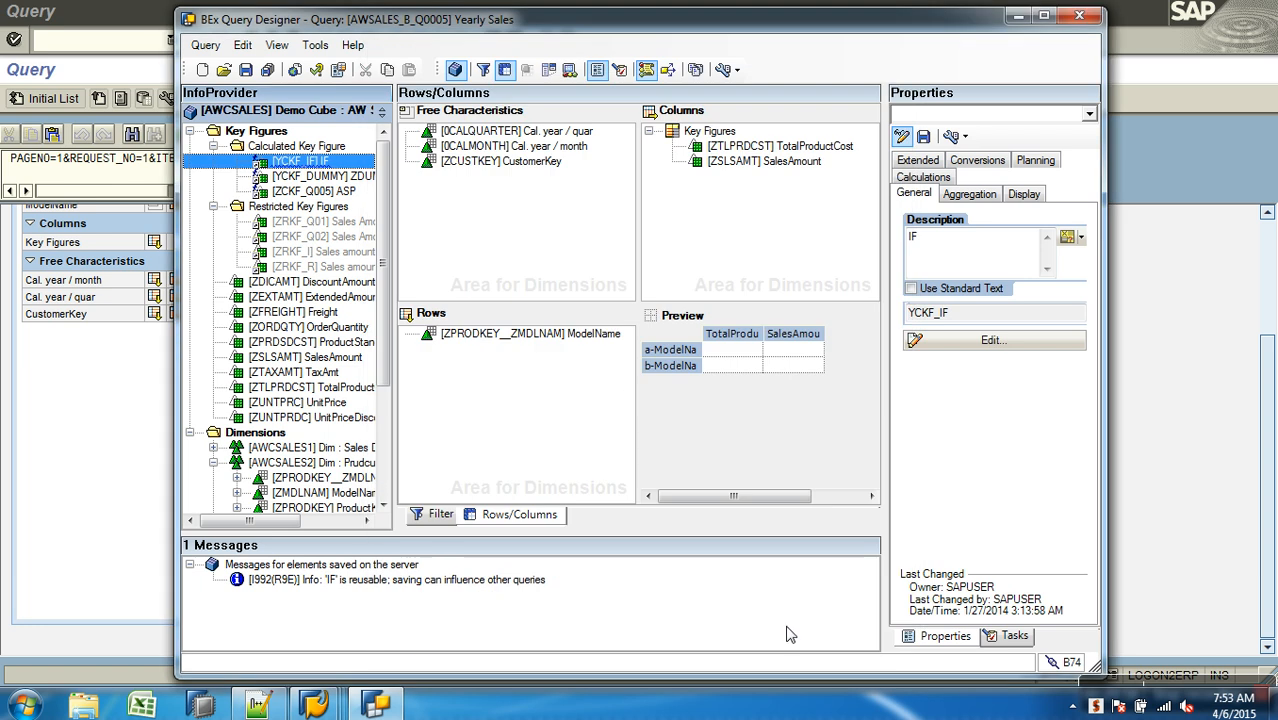
click(245, 69)
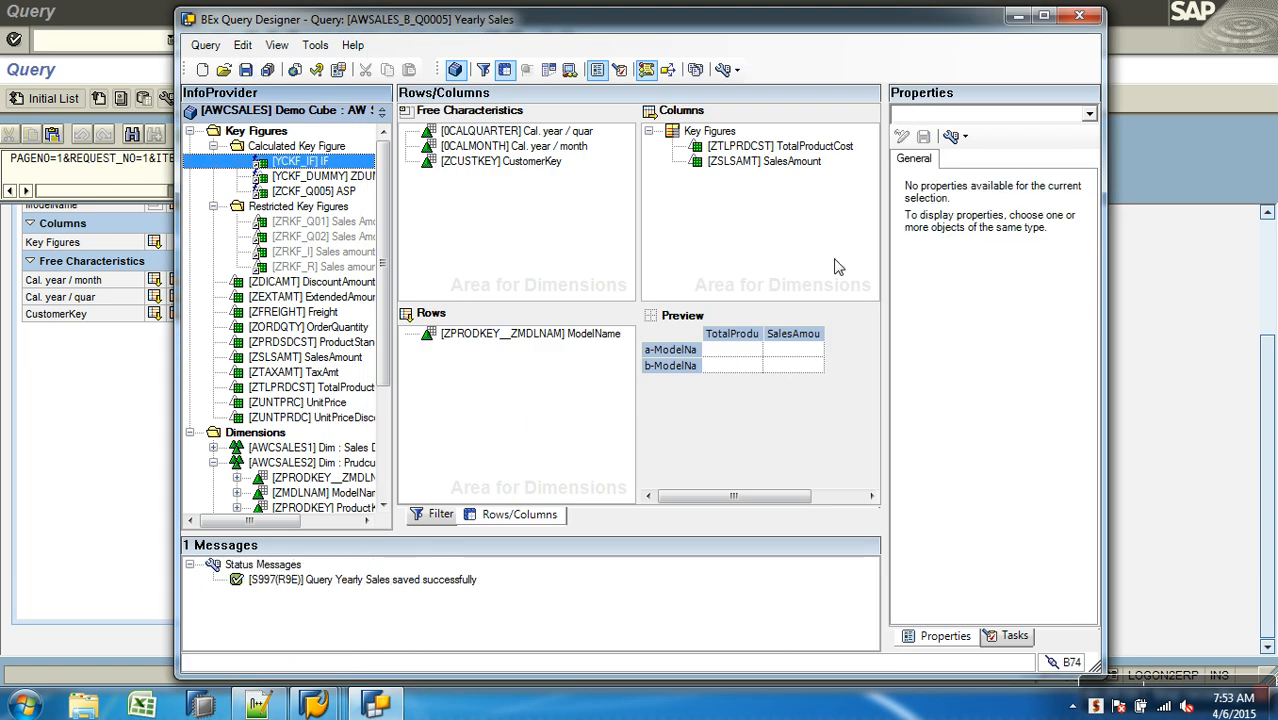
Add the calculated key figure IF to the columns below SalesAmount in BEx Query Designer and save the query.
click(134, 430)
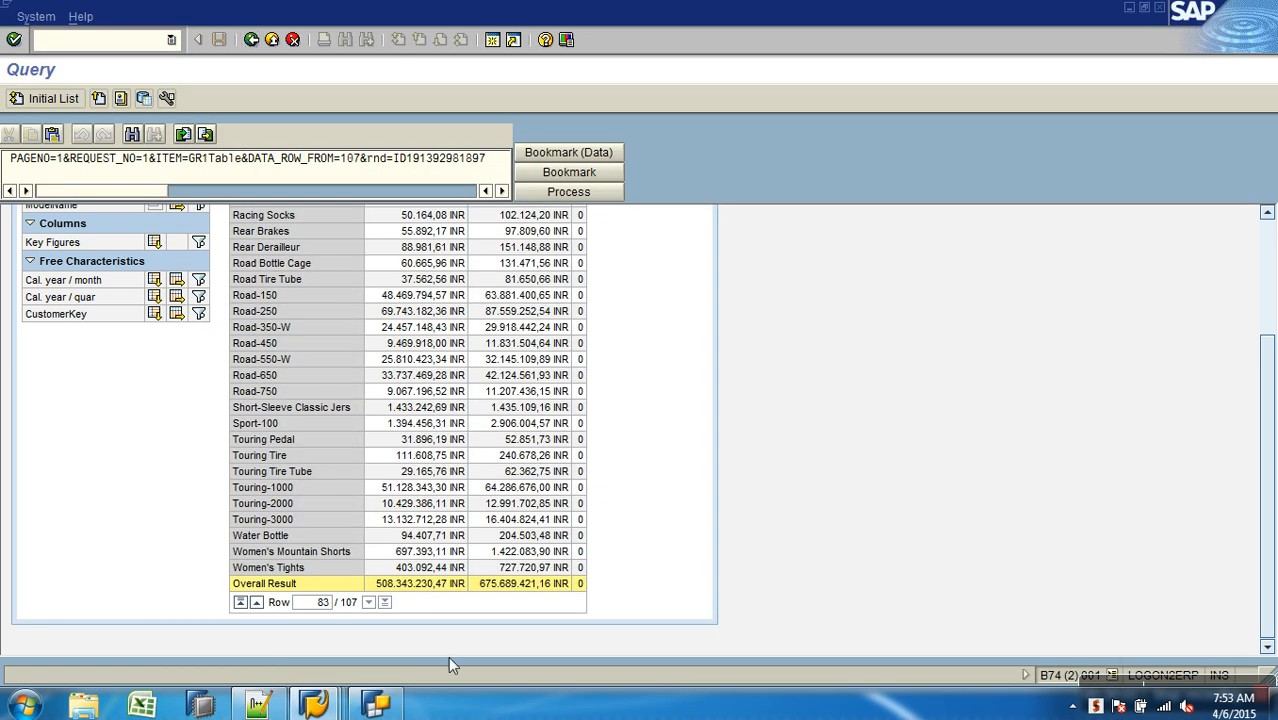
click(378, 705)
drag(308, 162, 690, 180)
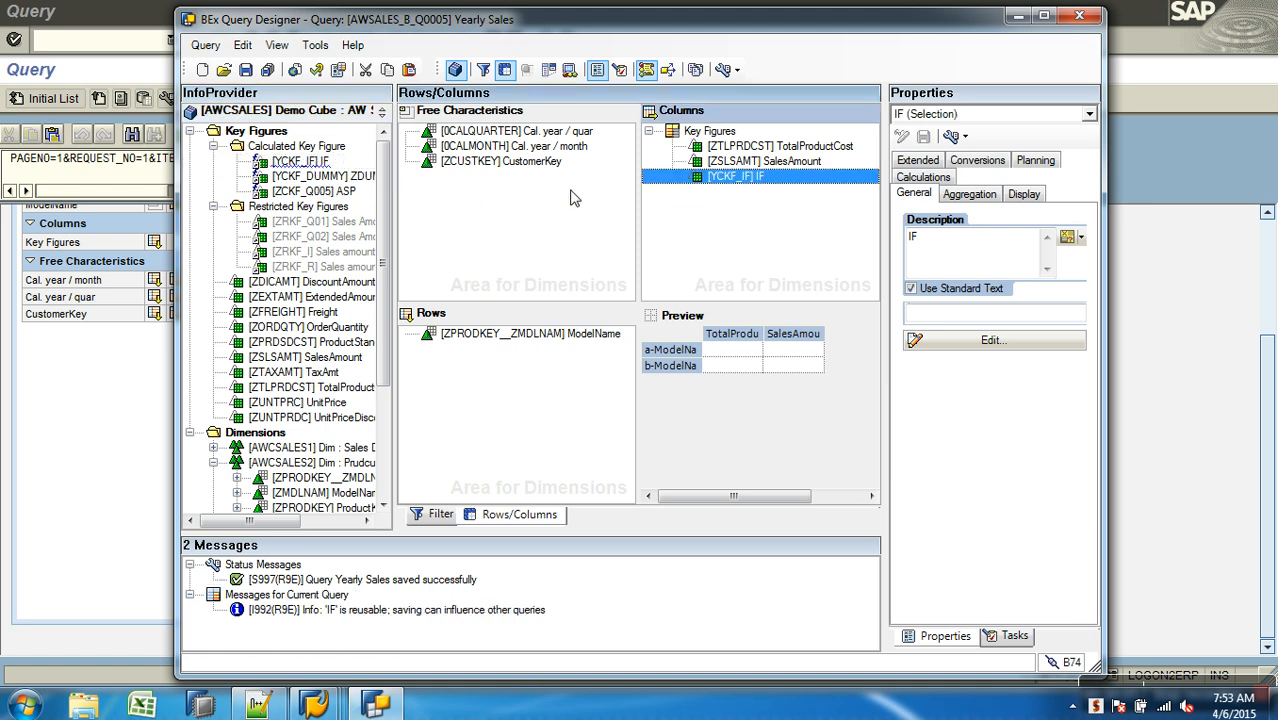
click(245, 73)
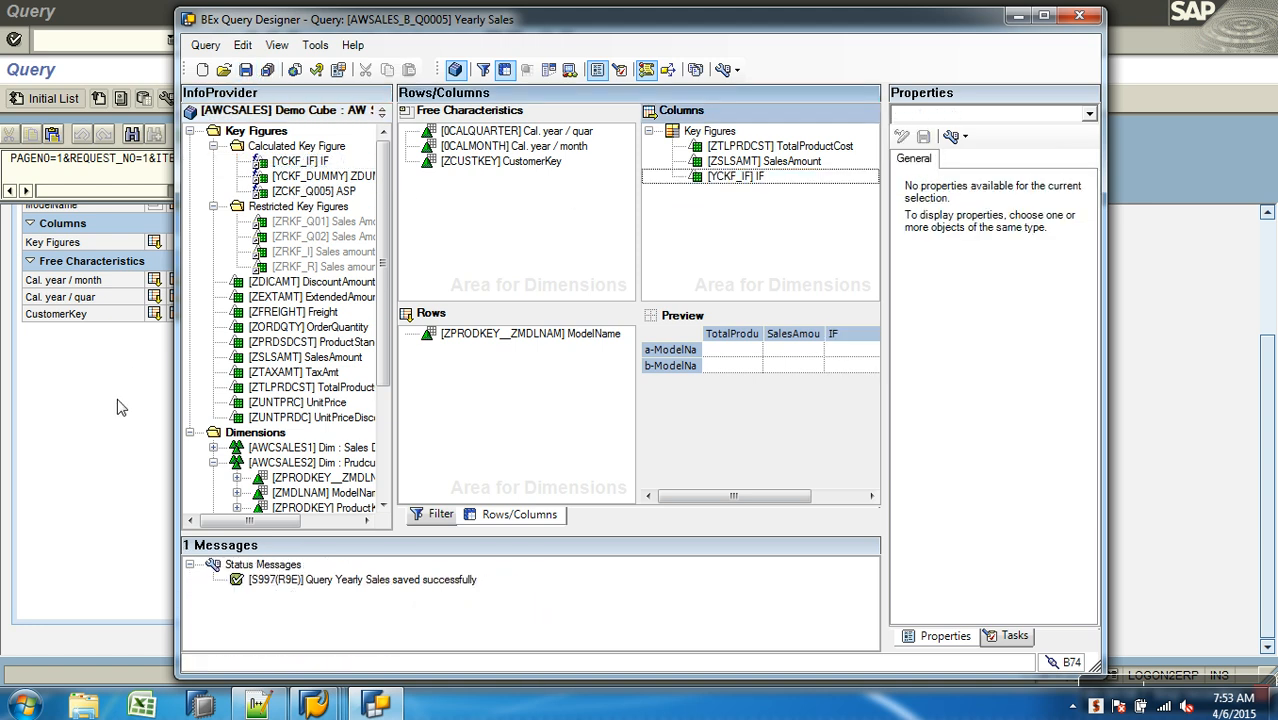
Switch to the SAP Query Monitor, execute Yearly Sales again to compare the IF column with both amounts, and leave the result.
click(117, 402)
click(251, 39)
click(37, 101)
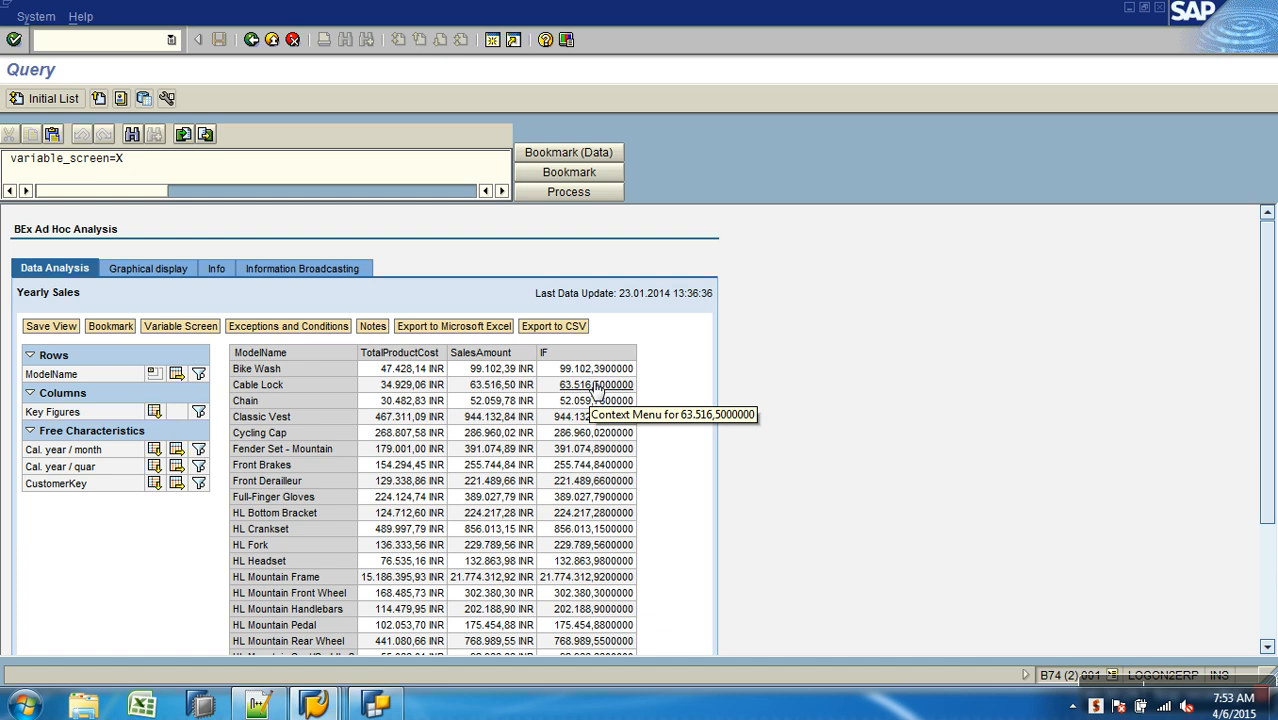
click(271, 41)
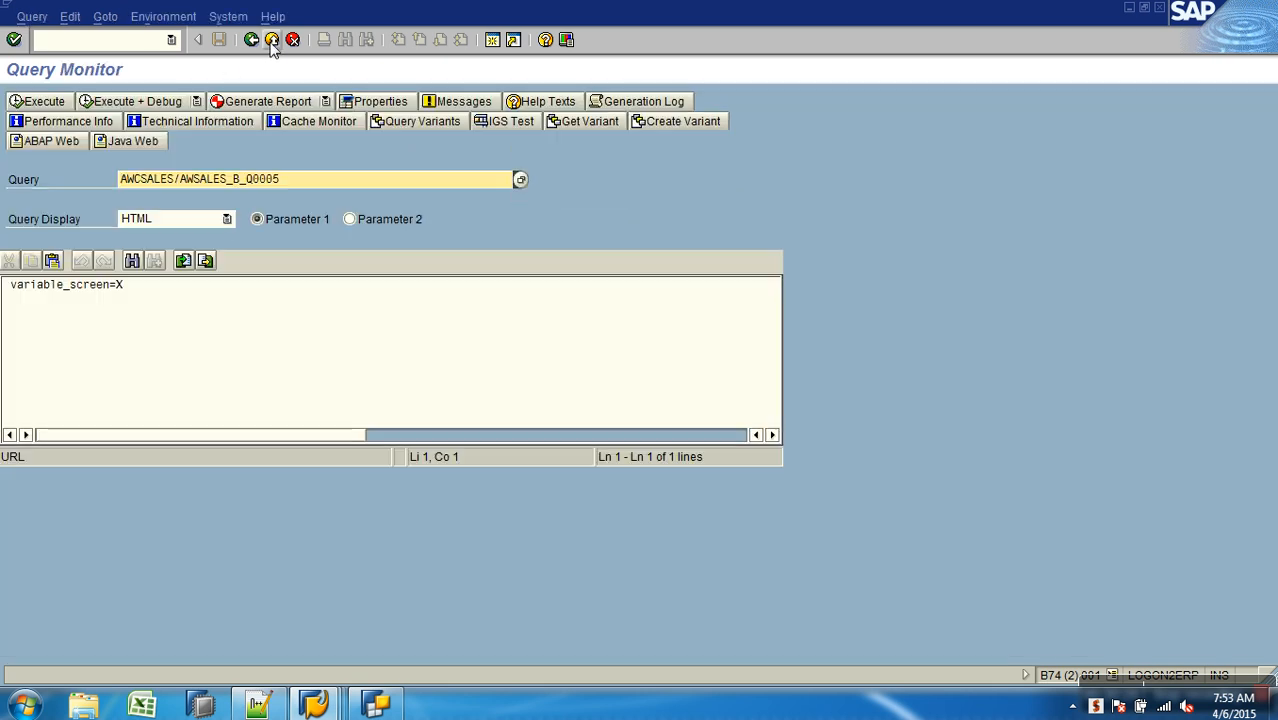
Switch back to BEx Query Designer and remove the IF key figure from the query columns.
click(377, 705)
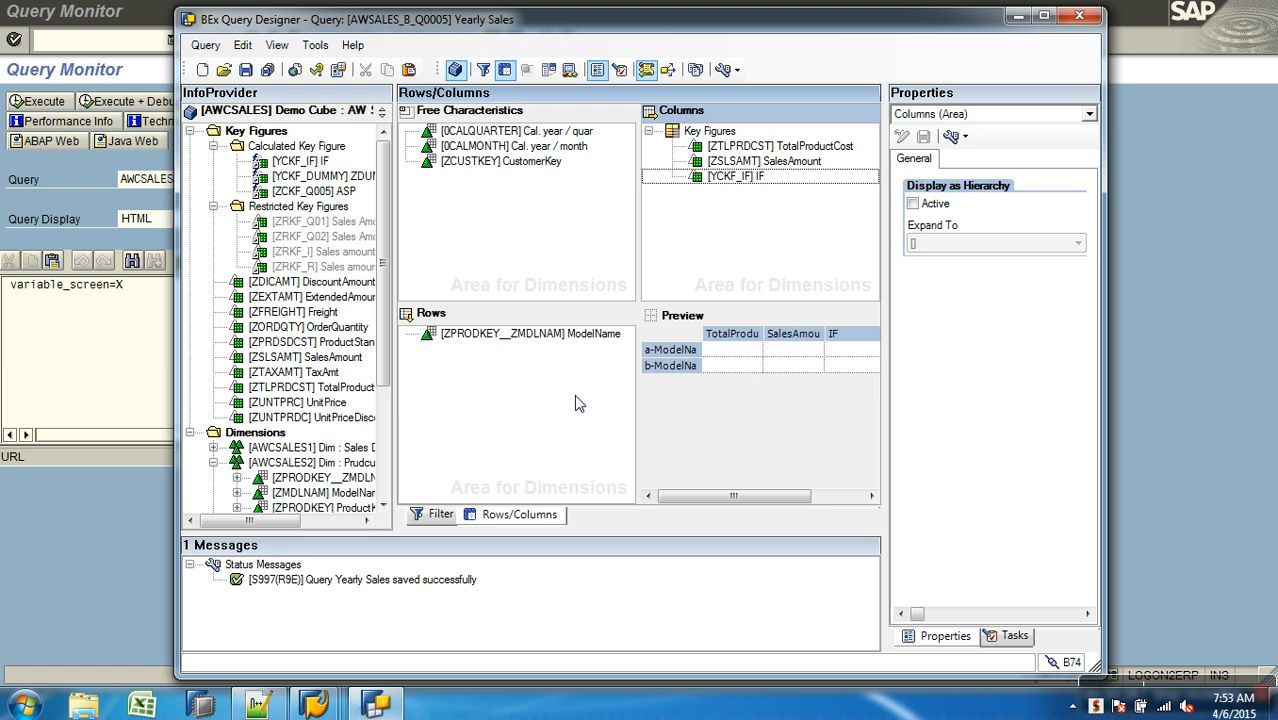
click(730, 180)
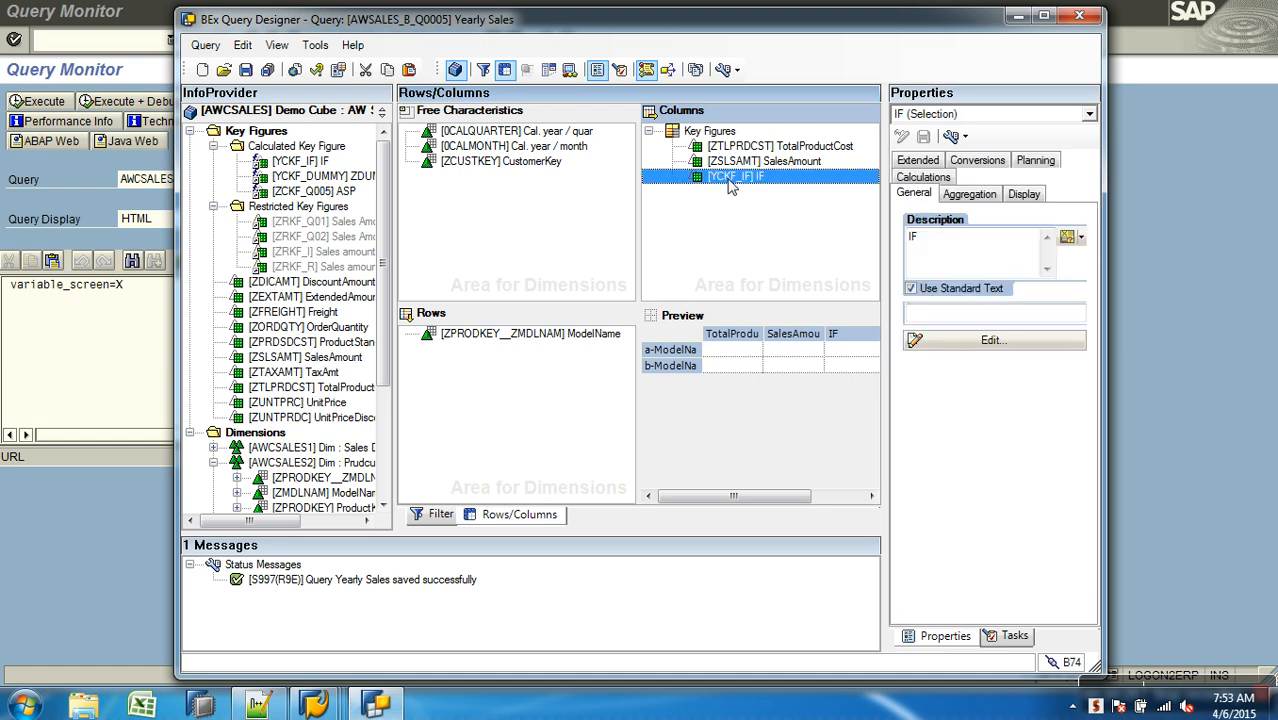
drag(730, 181, 317, 177)
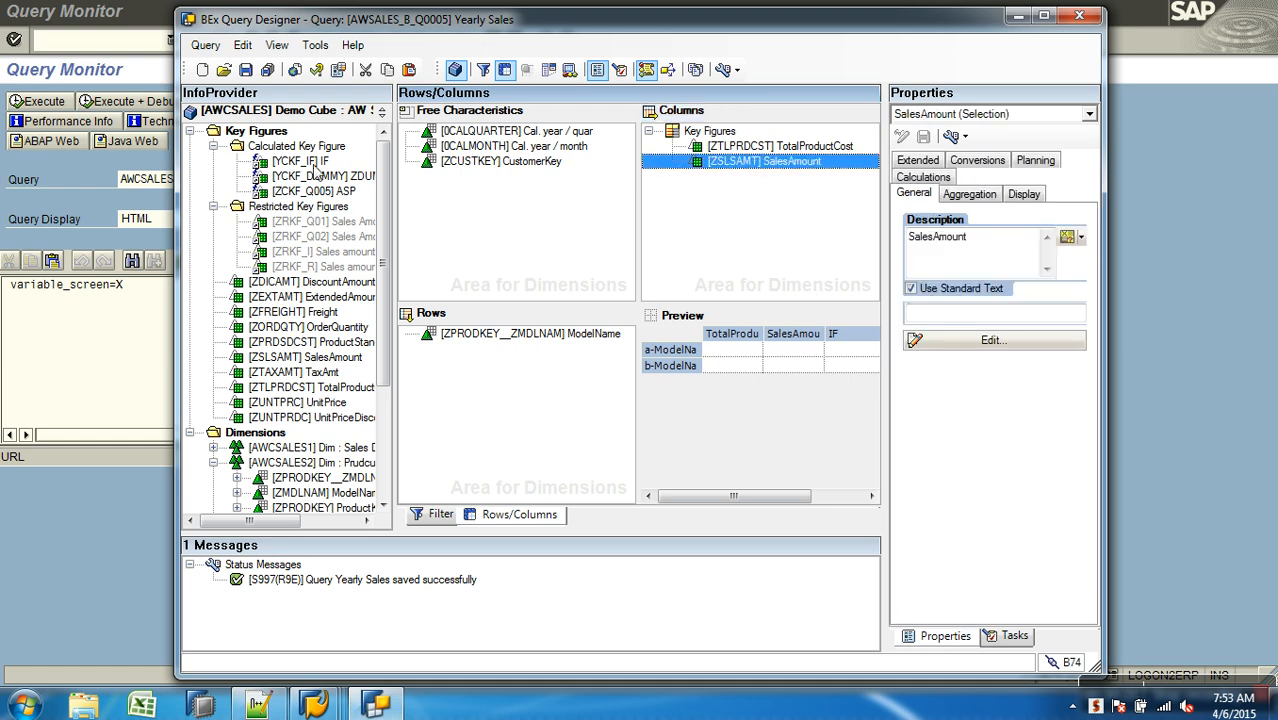
Cut the IF key figure's formula down to the first comparison, deleting the multiplication and the whole second term.
right_click(316, 165)
click(345, 166)
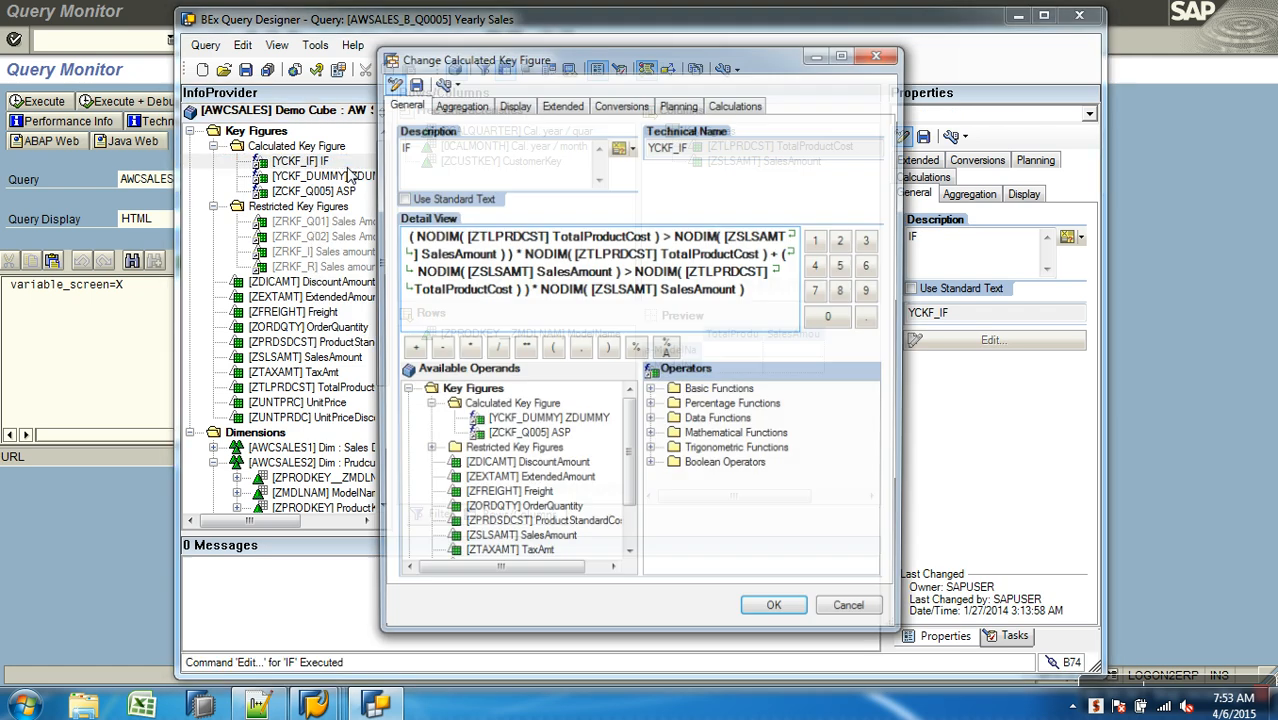
drag(752, 291, 521, 255)
key(Delete)
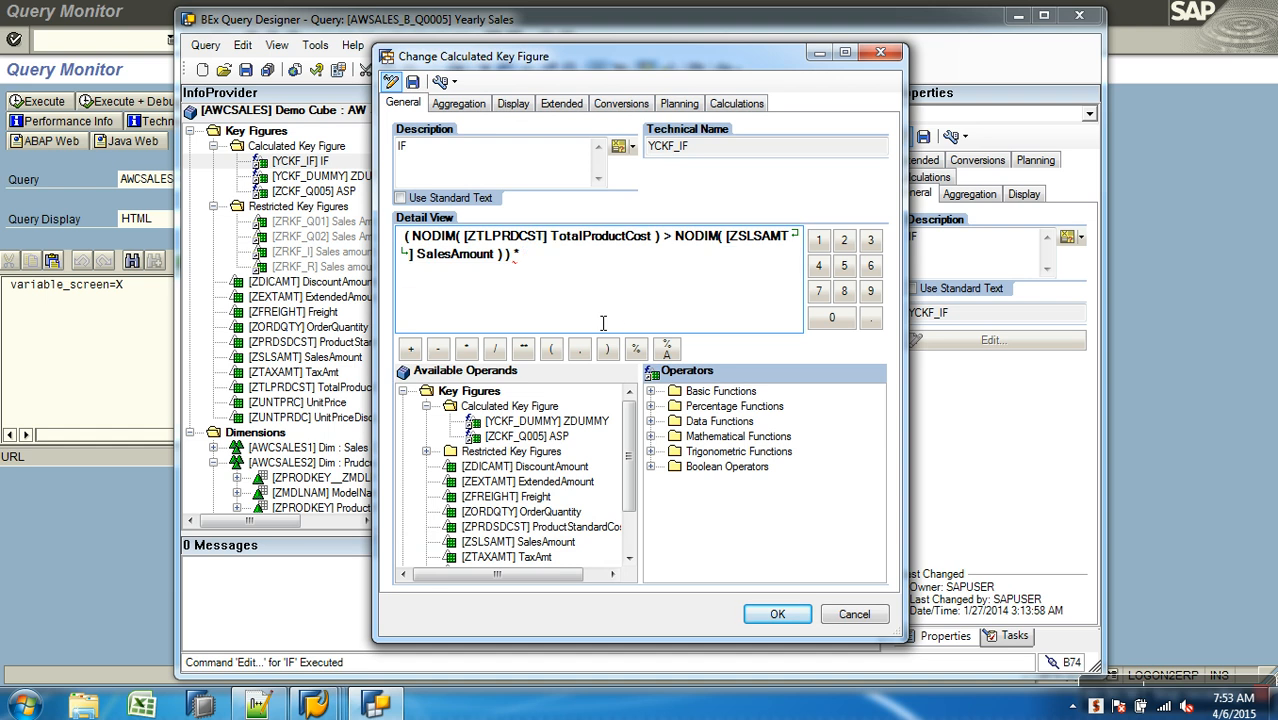
click(584, 265)
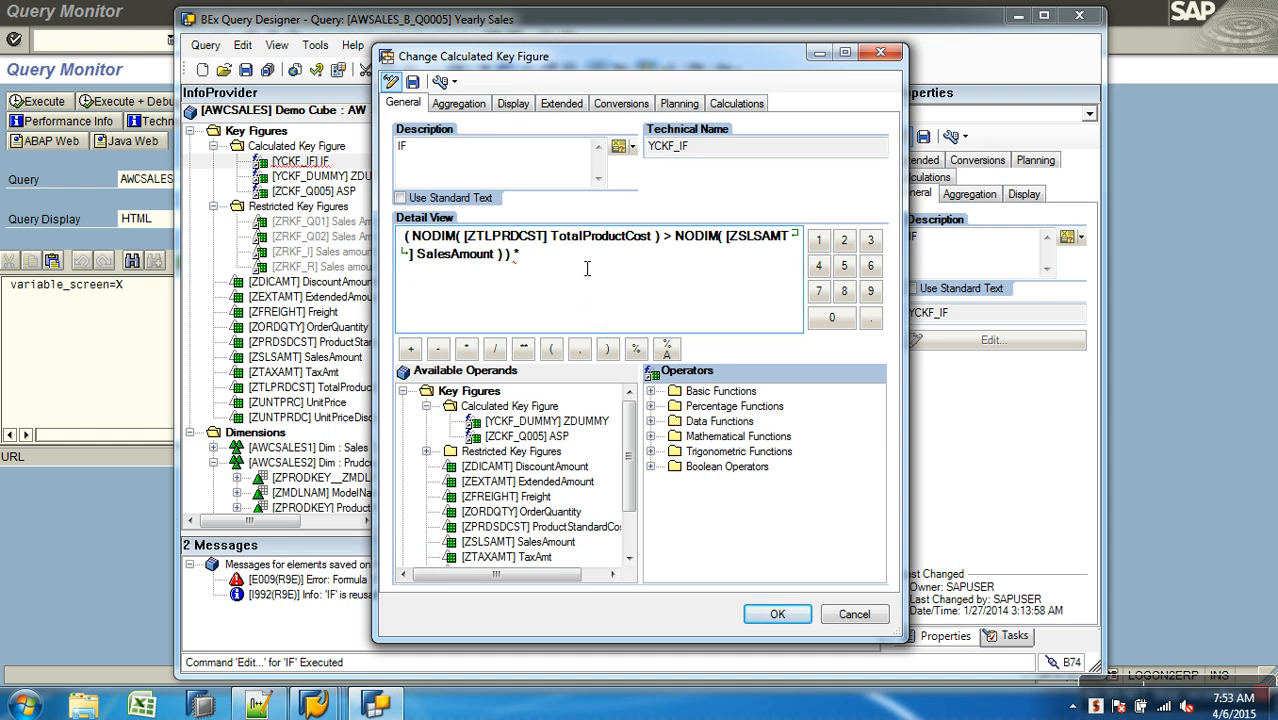
key(BackSpace)
Change the comparison operator between TotalProductCost and SalesAmount to "is less than" and save the IF key figure.
click(672, 240)
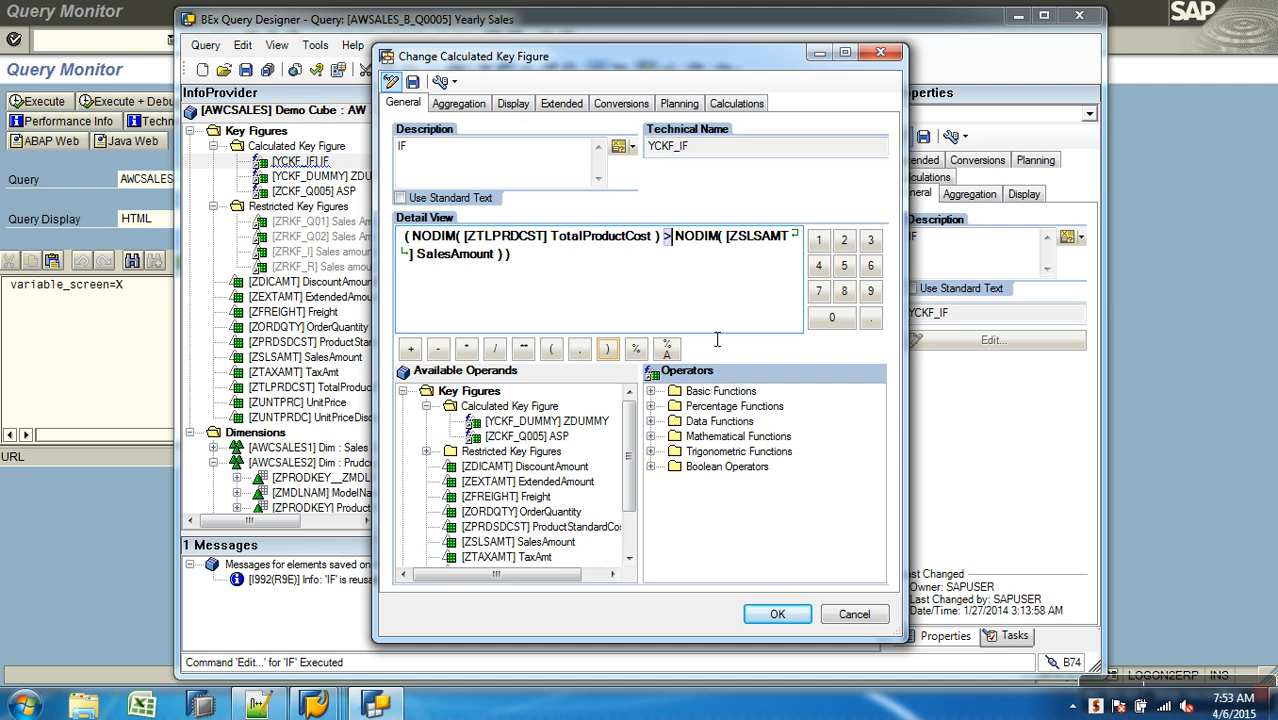
click(650, 466)
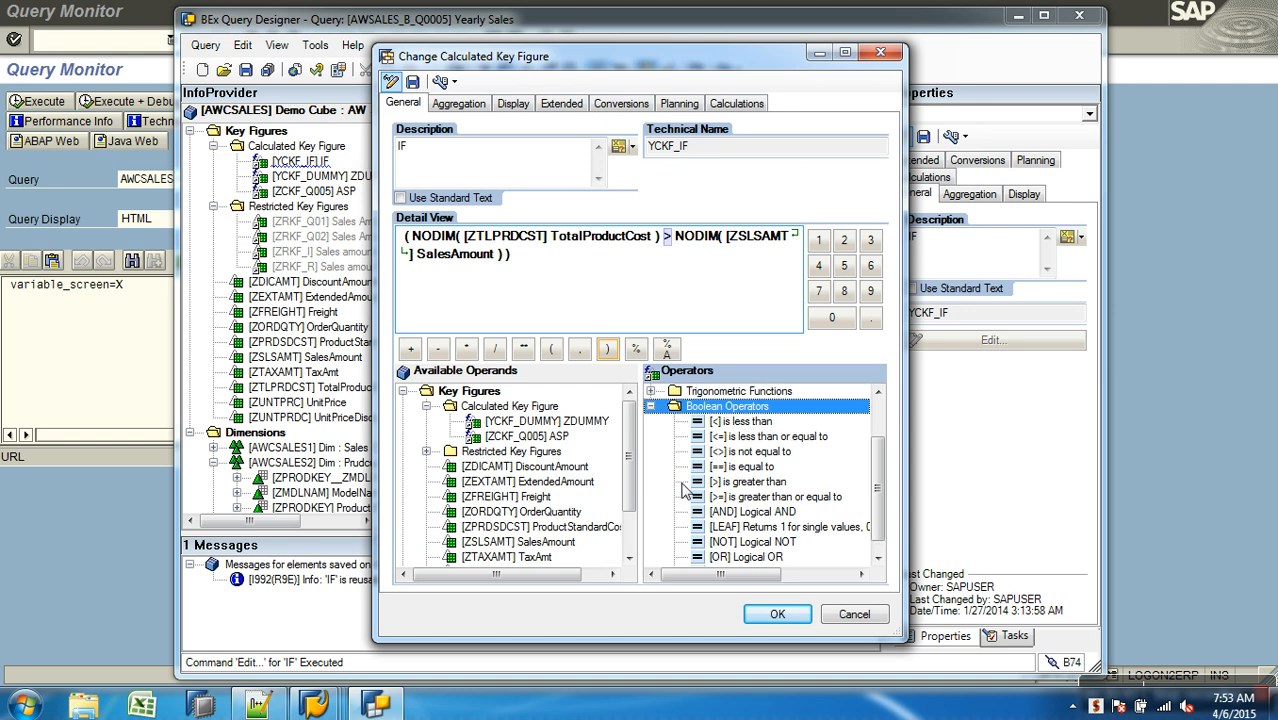
double_click(740, 421)
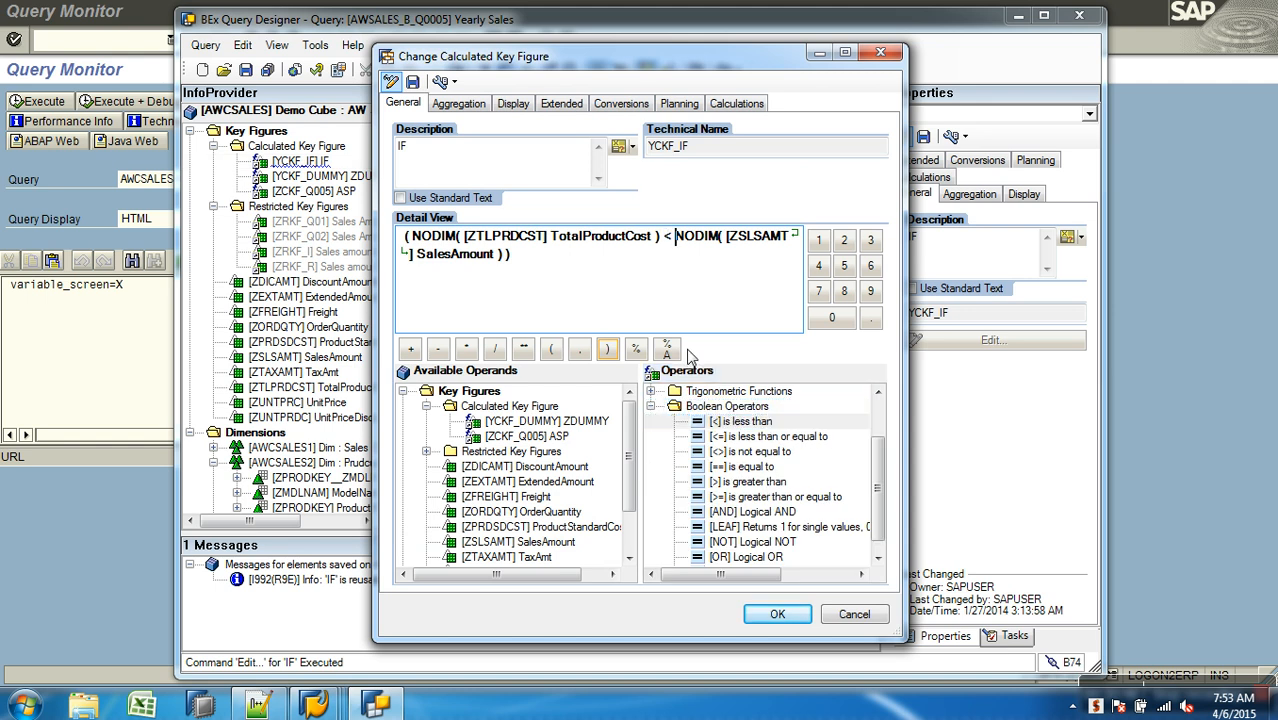
click(392, 81)
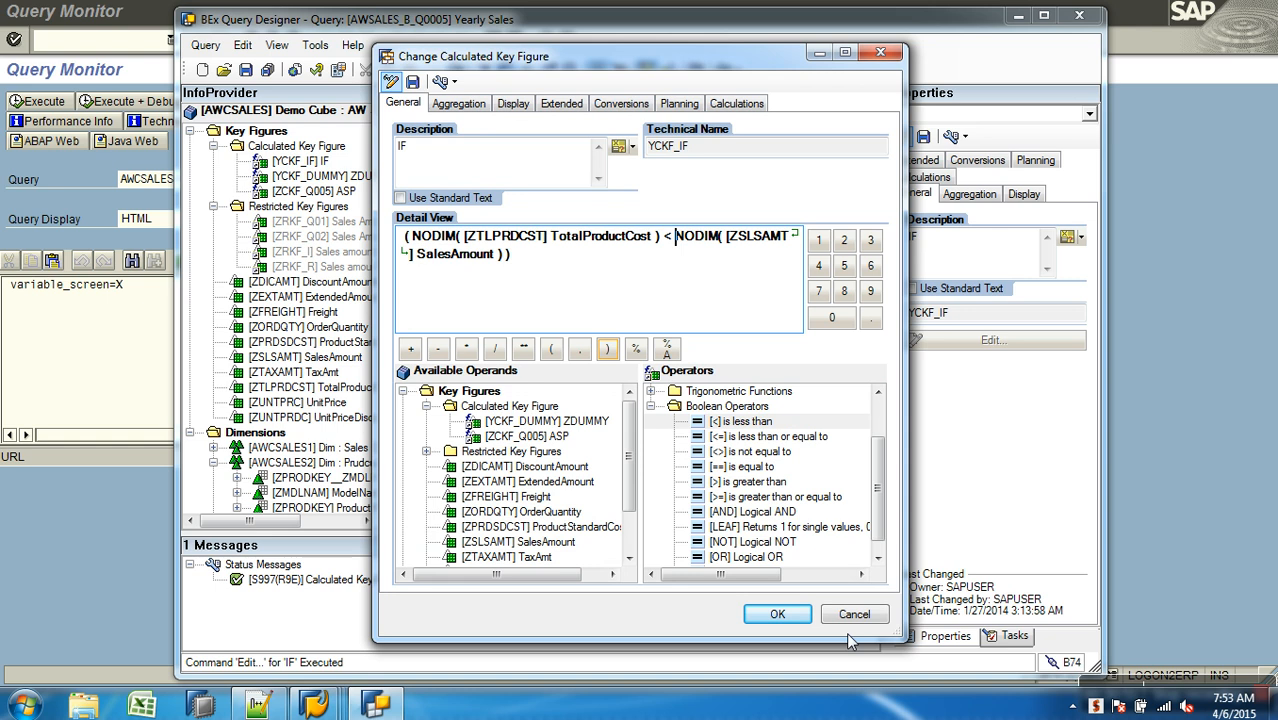
click(779, 614)
Put the edited IF key figure back under SalesAmount in the columns and save Yearly Sales.
drag(322, 165, 708, 178)
click(245, 69)
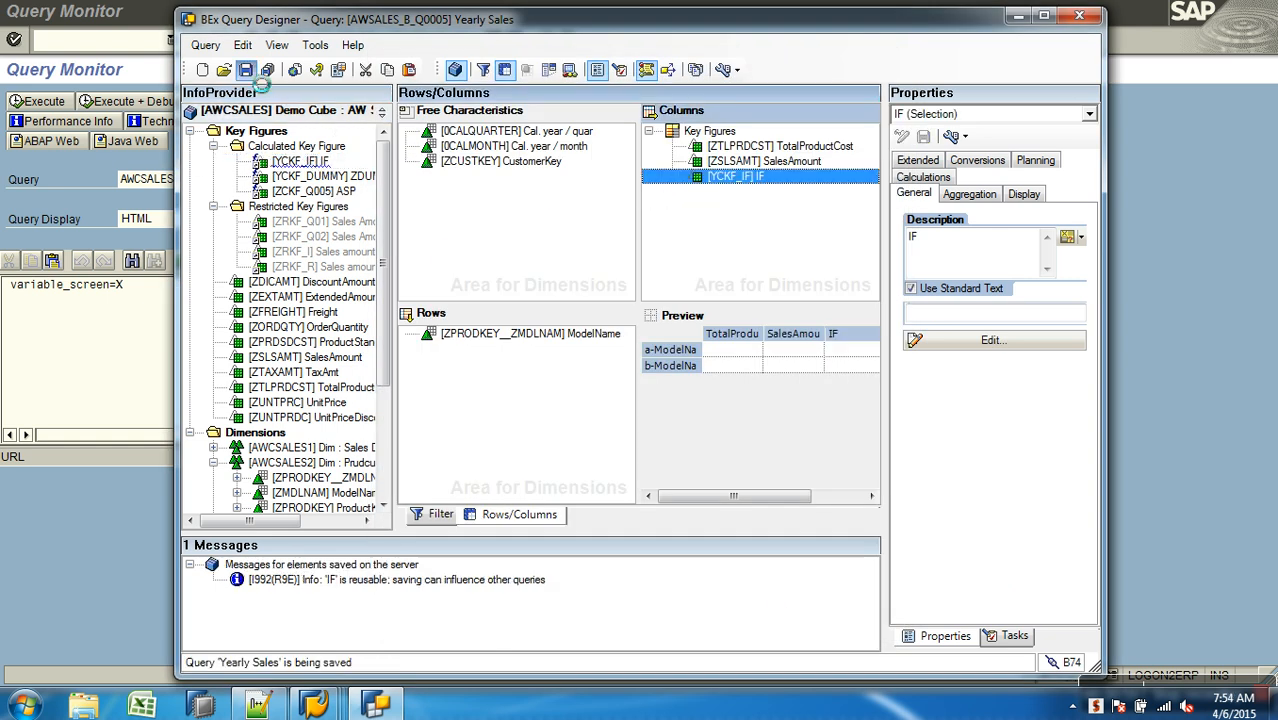
Switch to SAP GUI, rerun Yearly Sales through transaction RSRT and examine the IF column through to the overall result row.
click(148, 501)
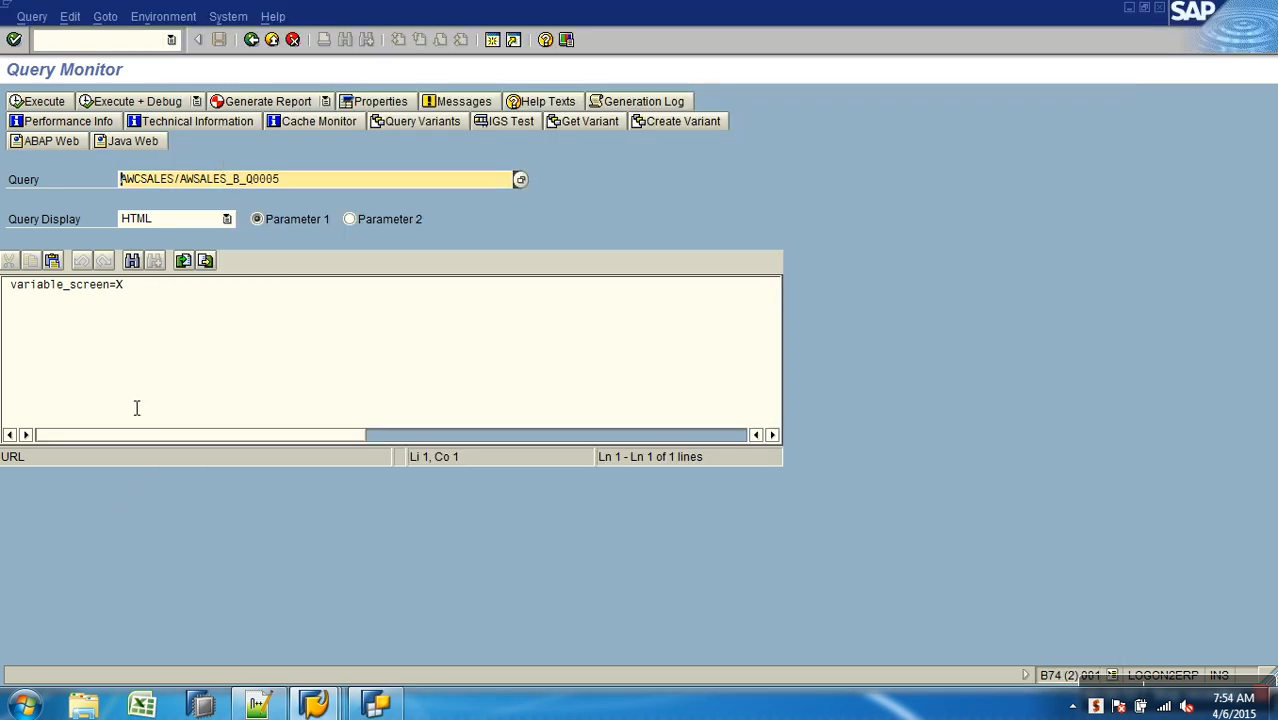
click(252, 41)
text(RSRT)
key(Return)
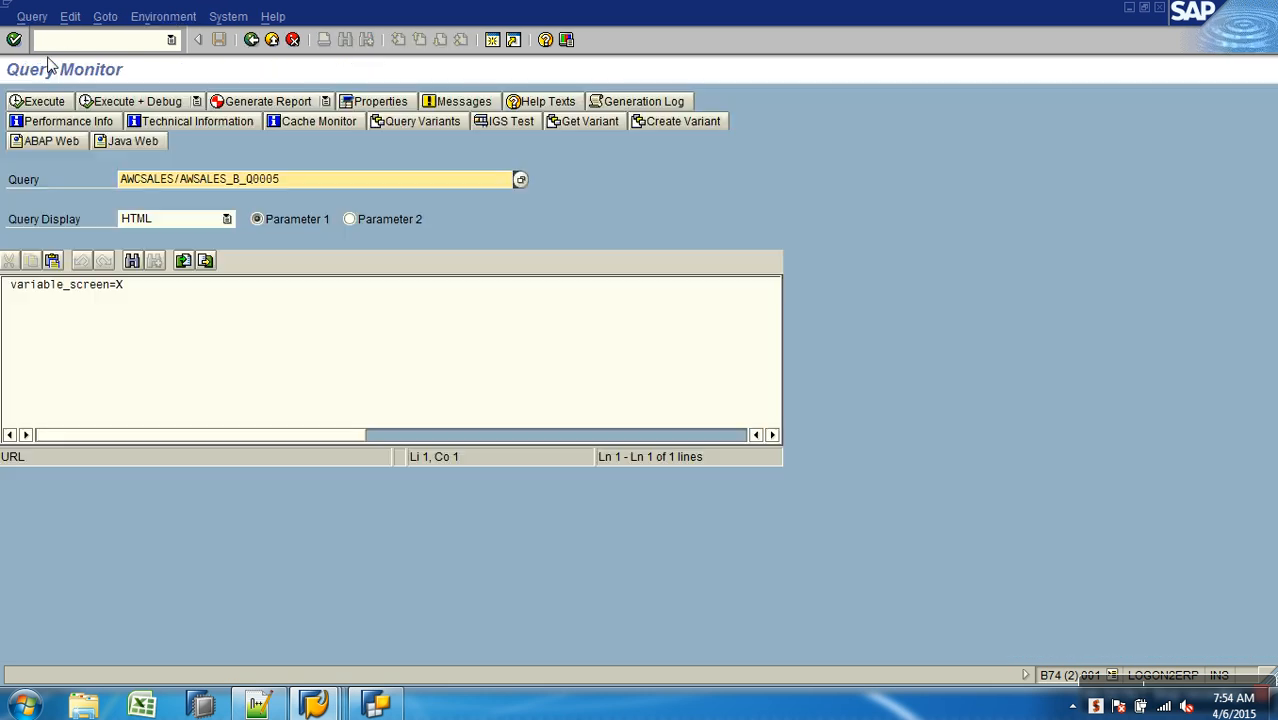
click(60, 105)
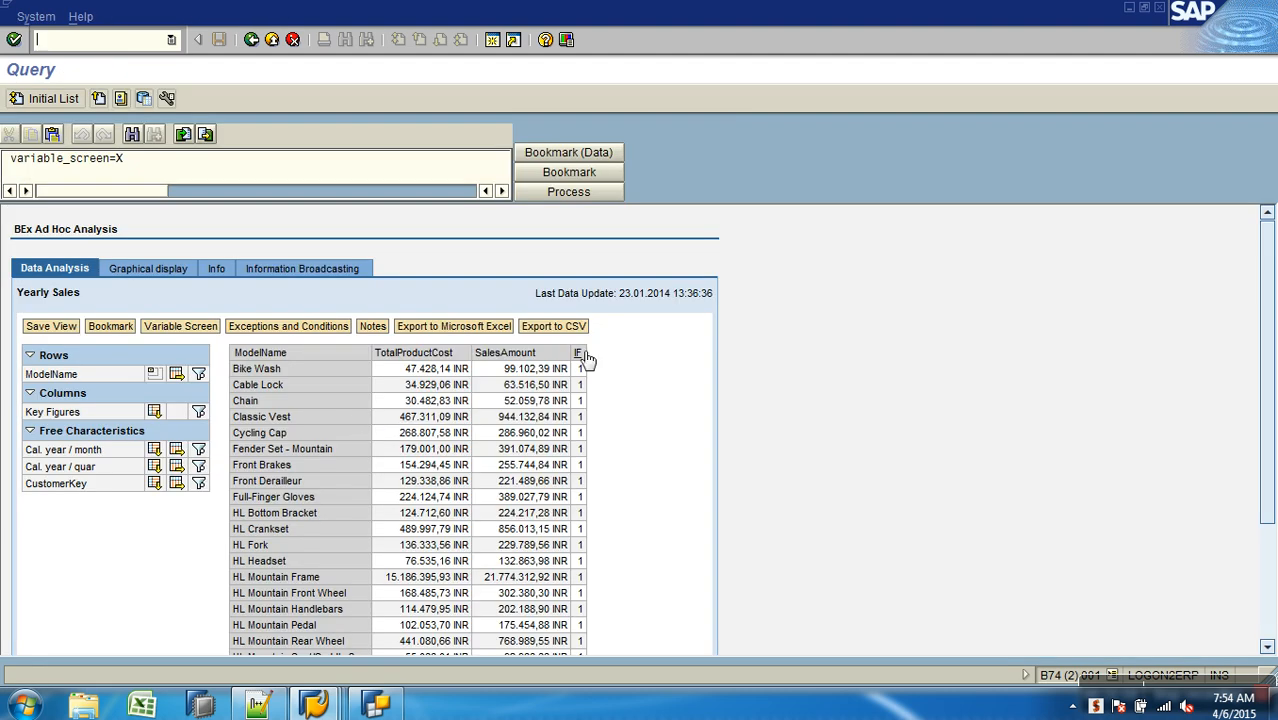
drag(1268, 416, 1221, 618)
click(385, 602)
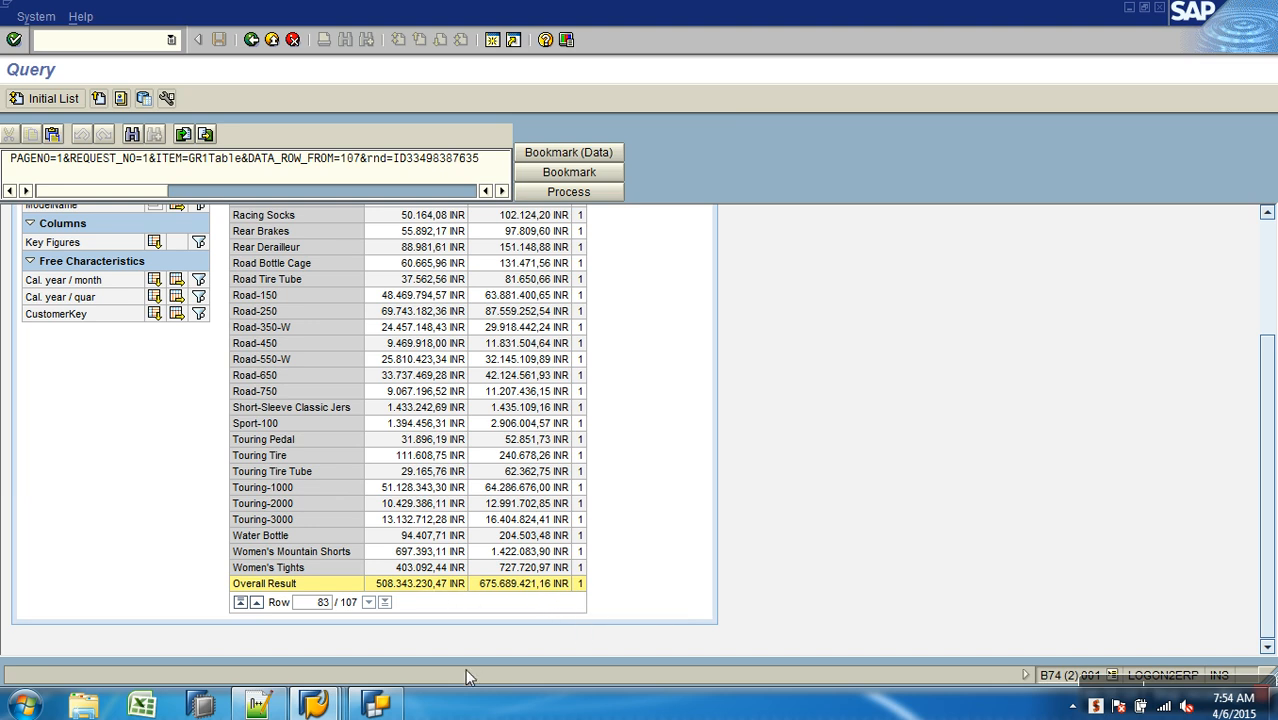
In BEx Query Designer, set the IF column's Calculate Results As option to Summation and save the query.
click(376, 705)
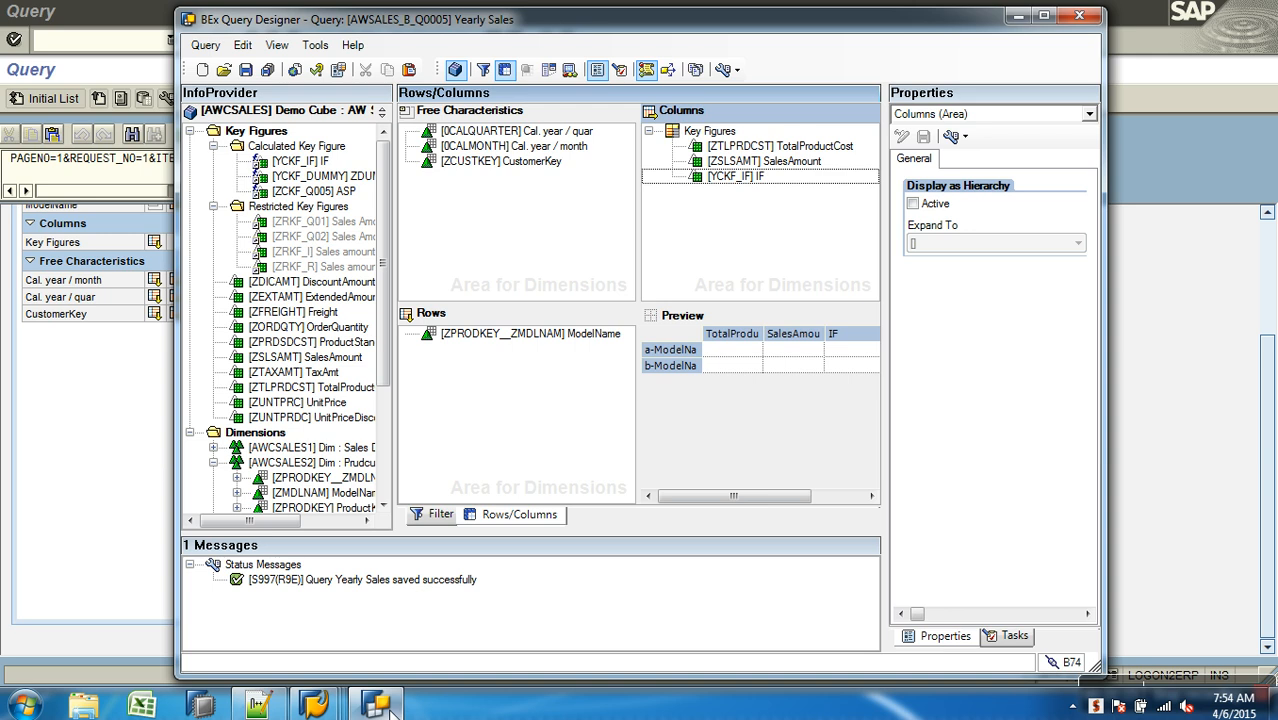
click(745, 180)
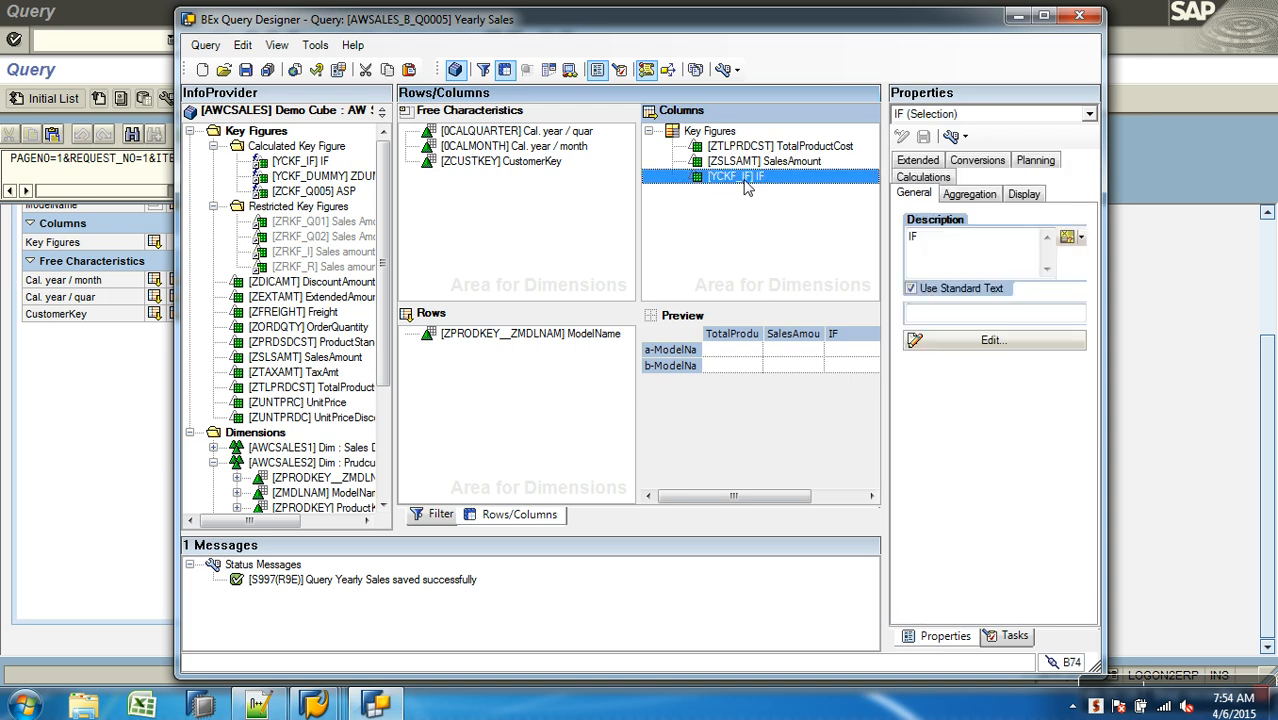
click(943, 179)
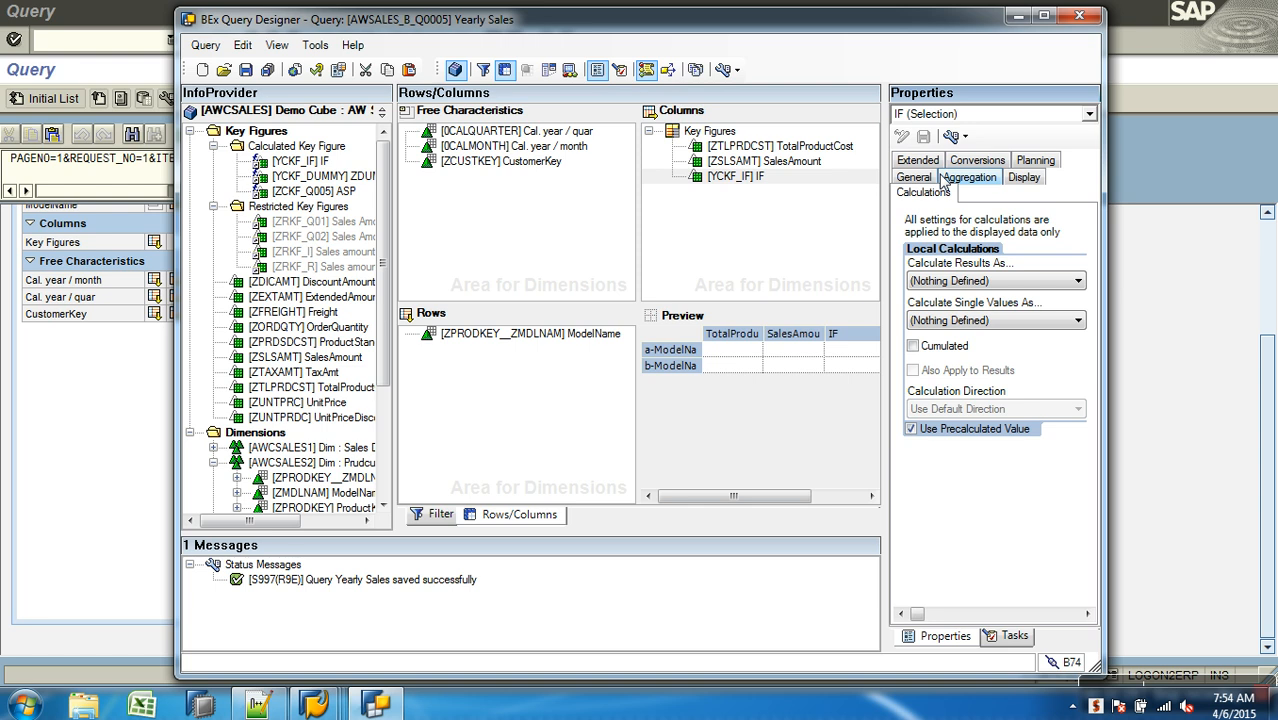
click(1004, 283)
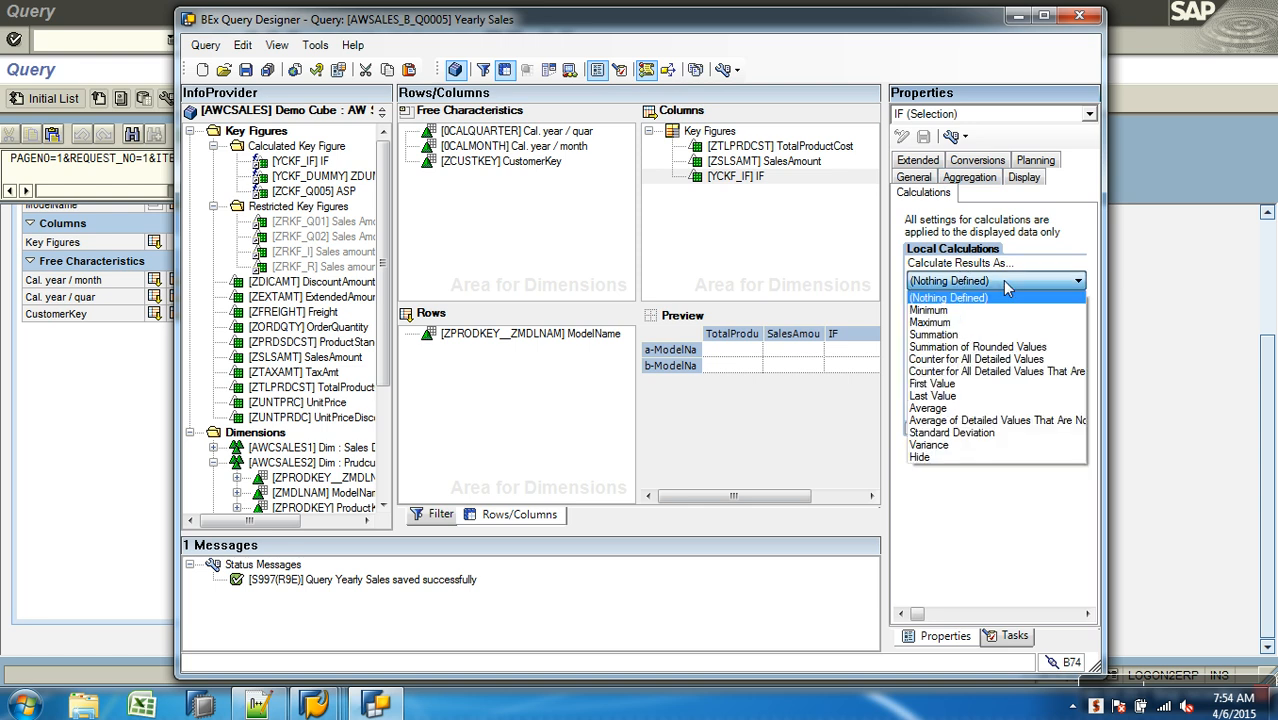
click(944, 335)
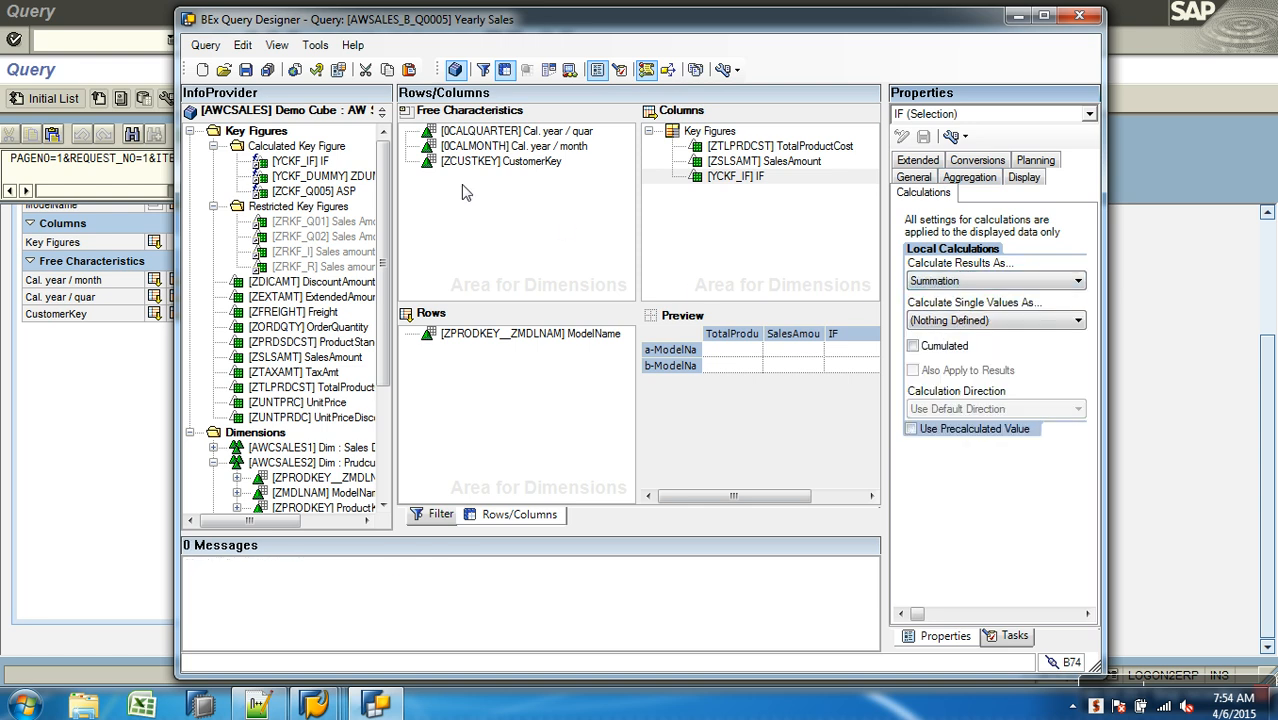
click(245, 69)
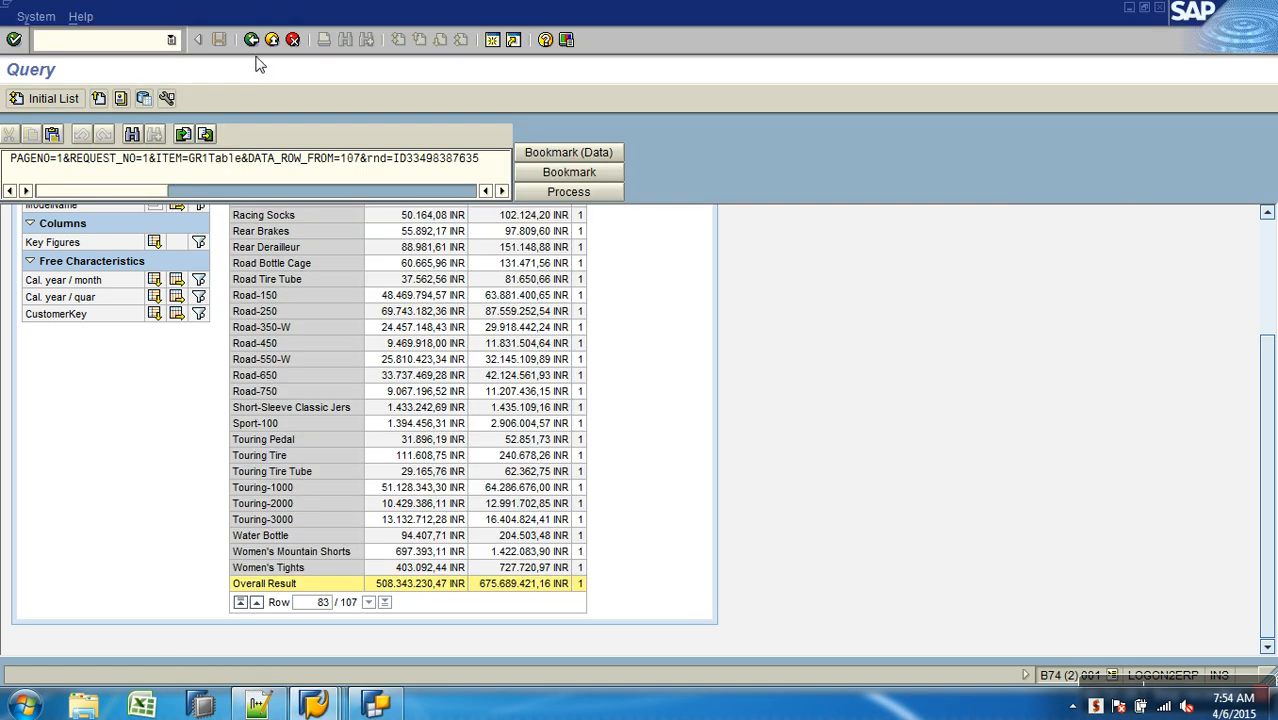
Execute Yearly Sales again in the Query Monitor and check the IF column's overall result on the last page.
click(251, 39)
click(36, 101)
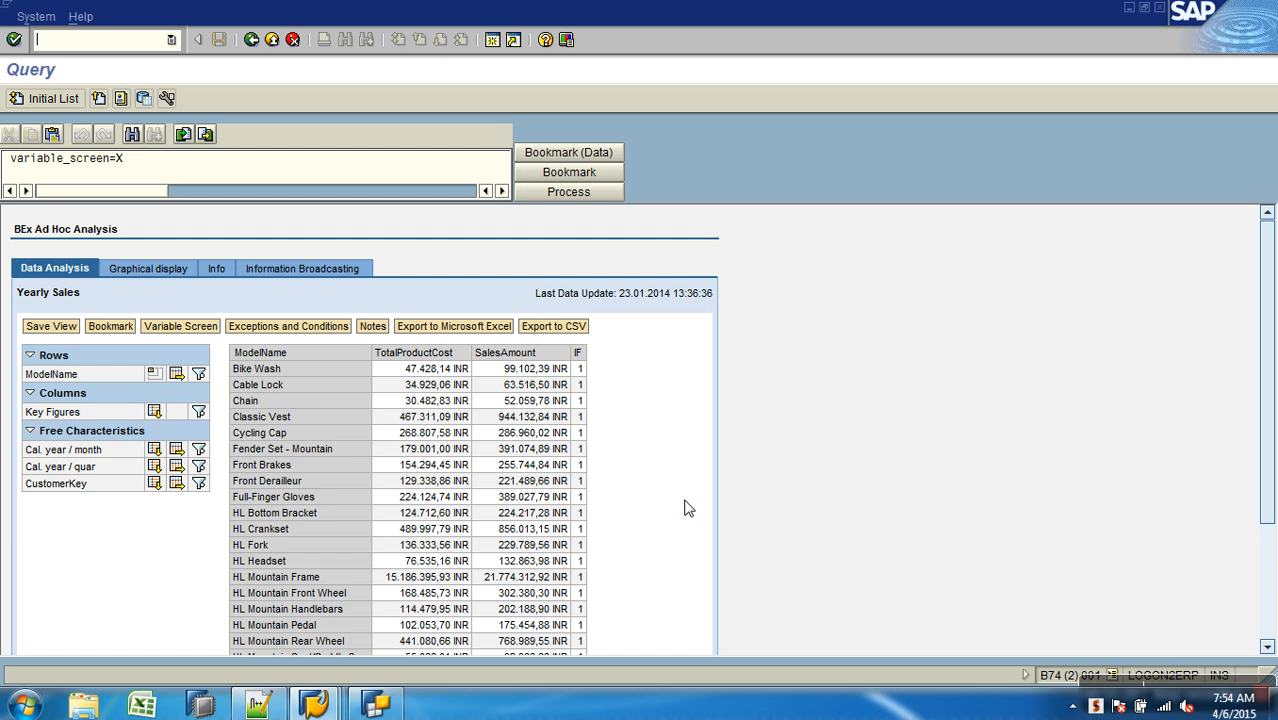
drag(1266, 352, 1257, 520)
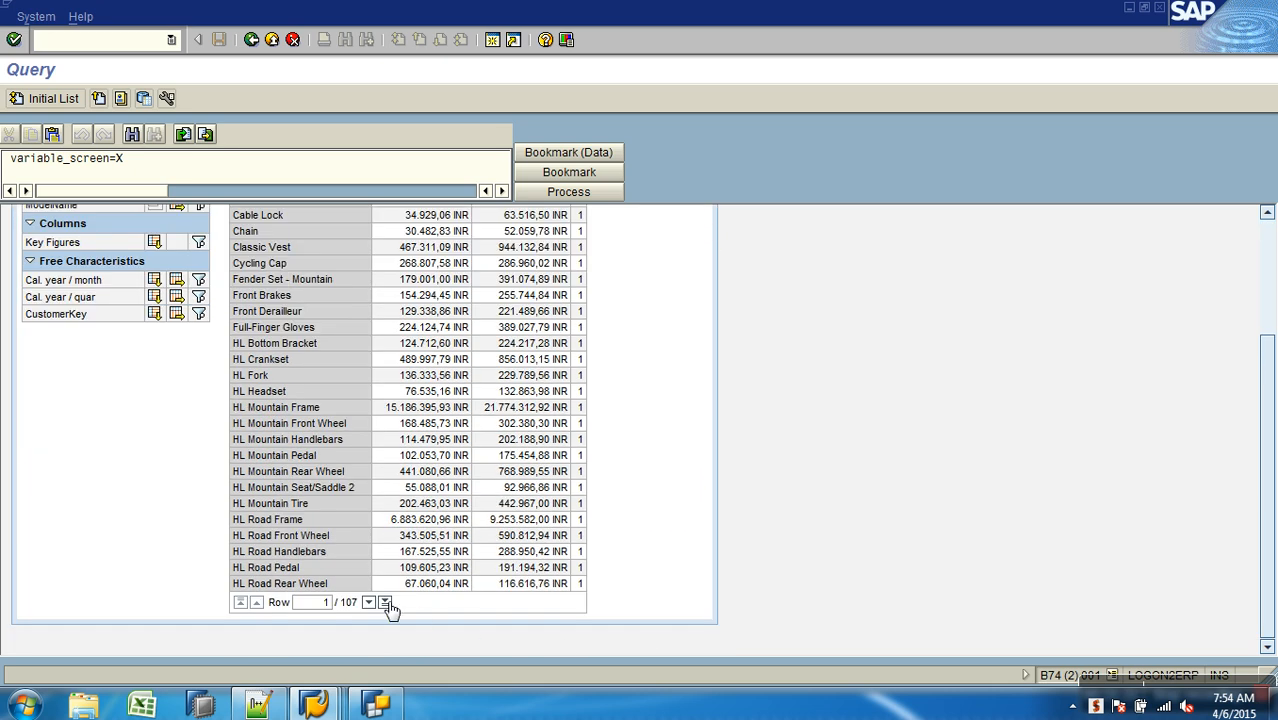
click(385, 602)
scroll(1108, 594, down, 5)
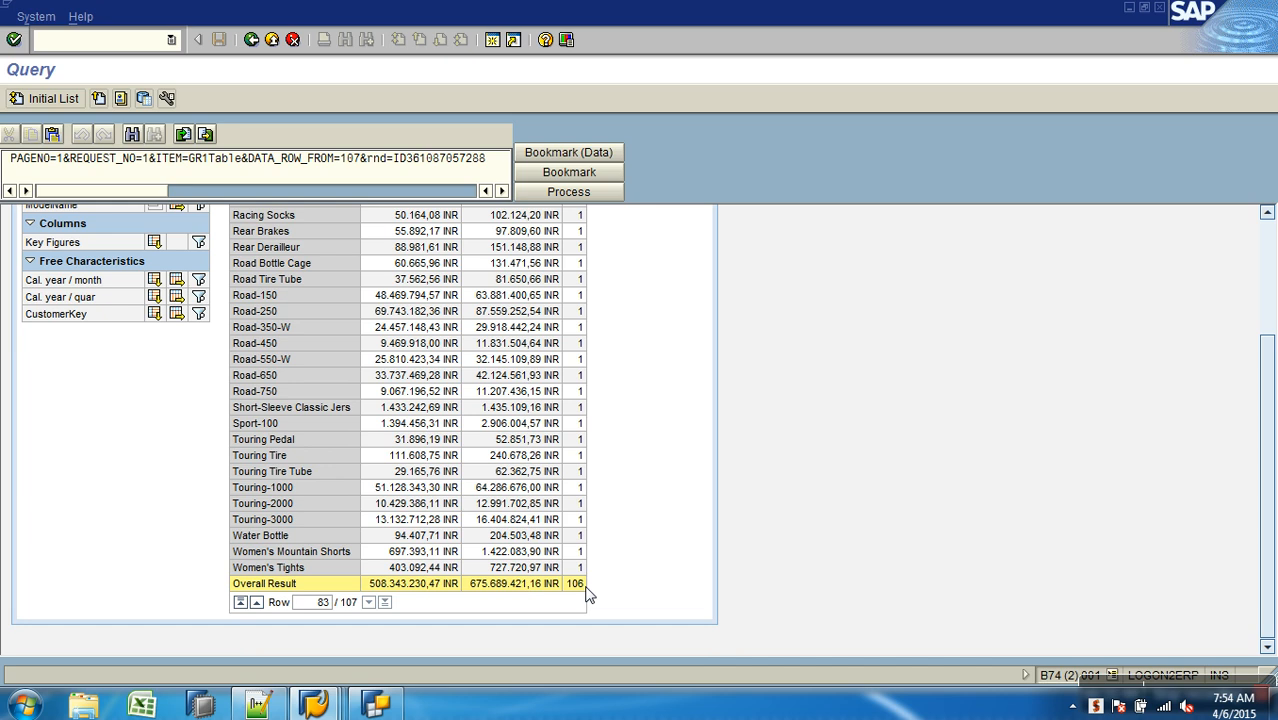
click(388, 705)
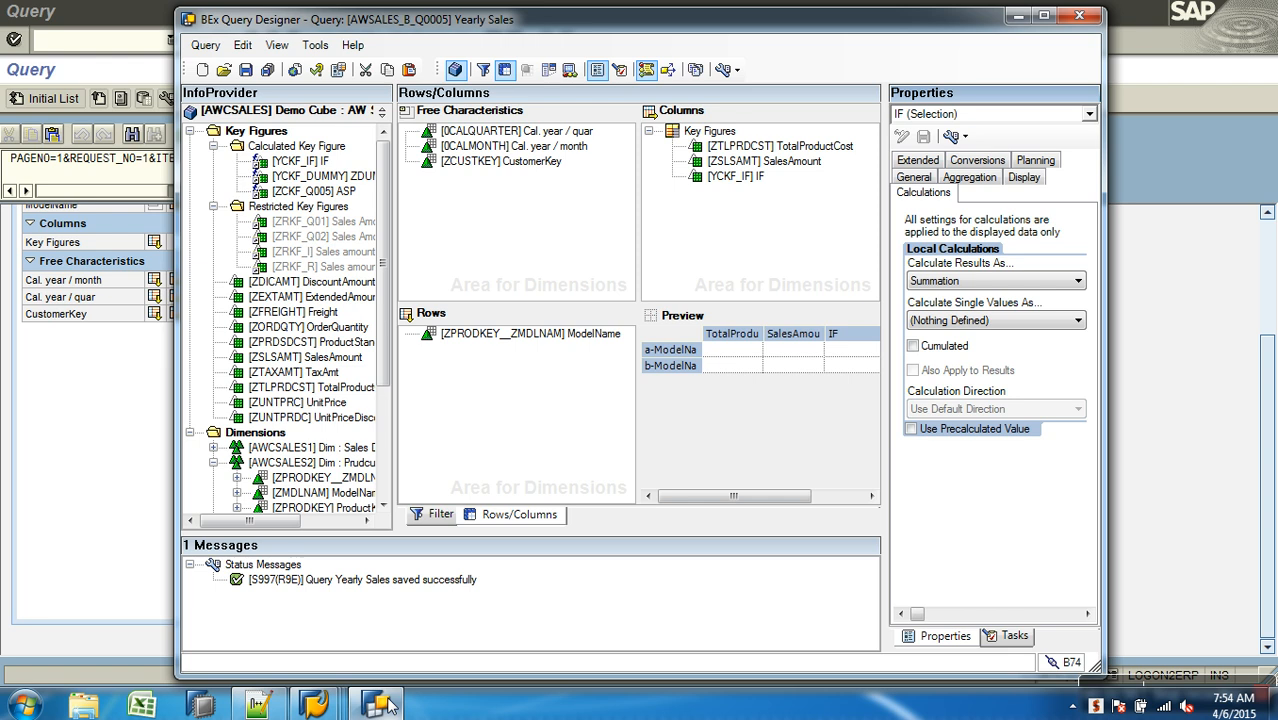
mouse_move(1203, 688)
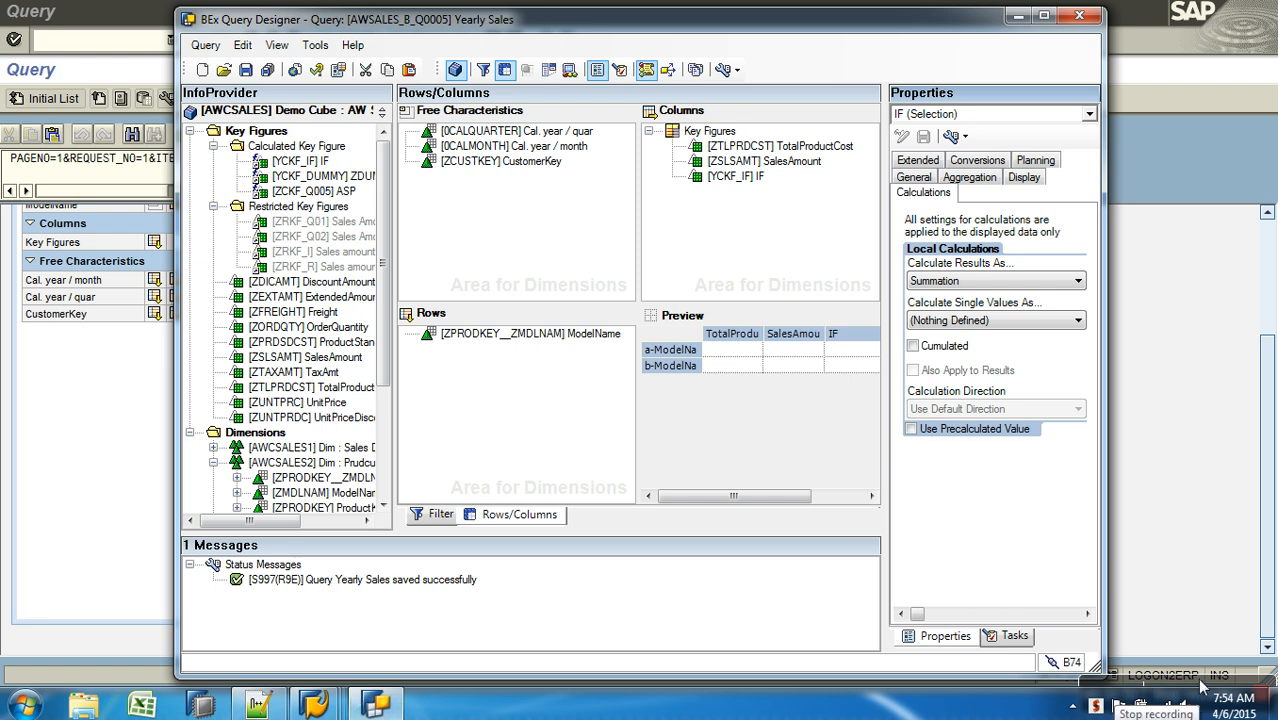